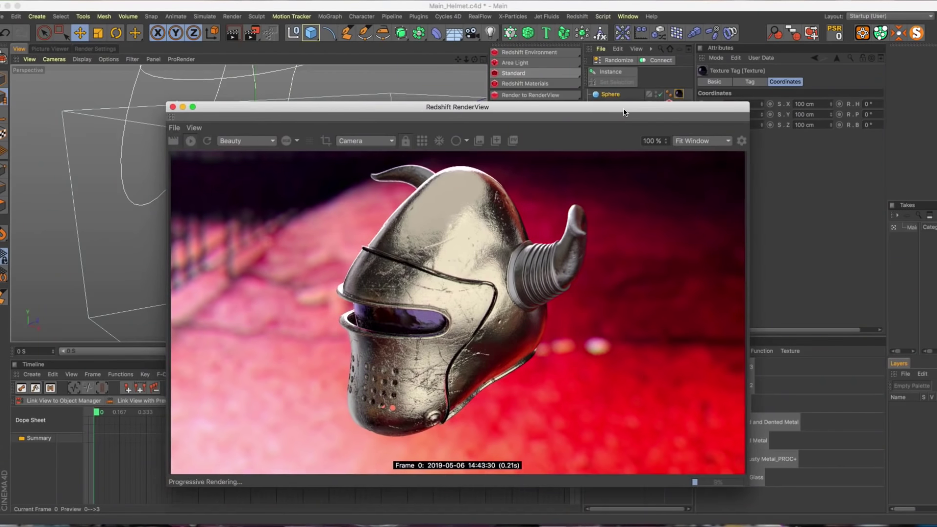
pyautogui.moveTo(622, 107); pyautogui.dragTo(627, 126)
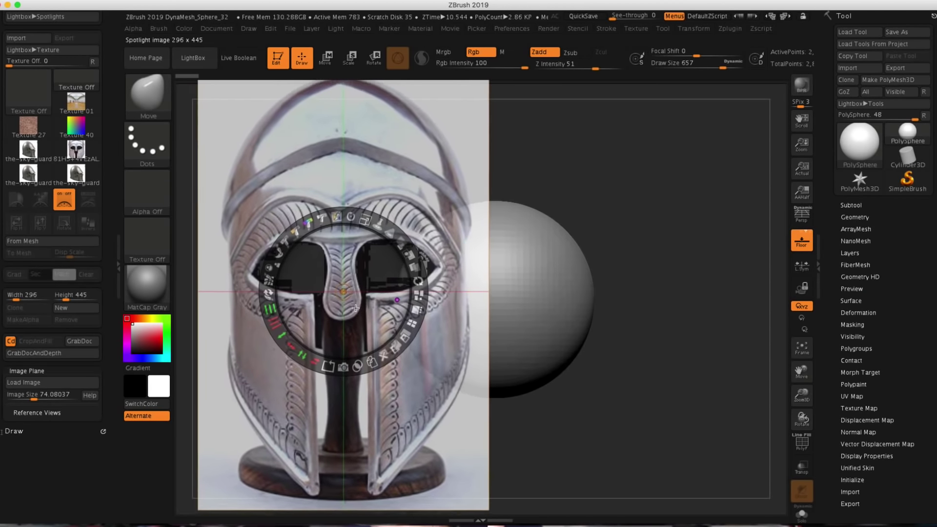
pyautogui.moveTo(355, 308); pyautogui.dragTo(356, 304)
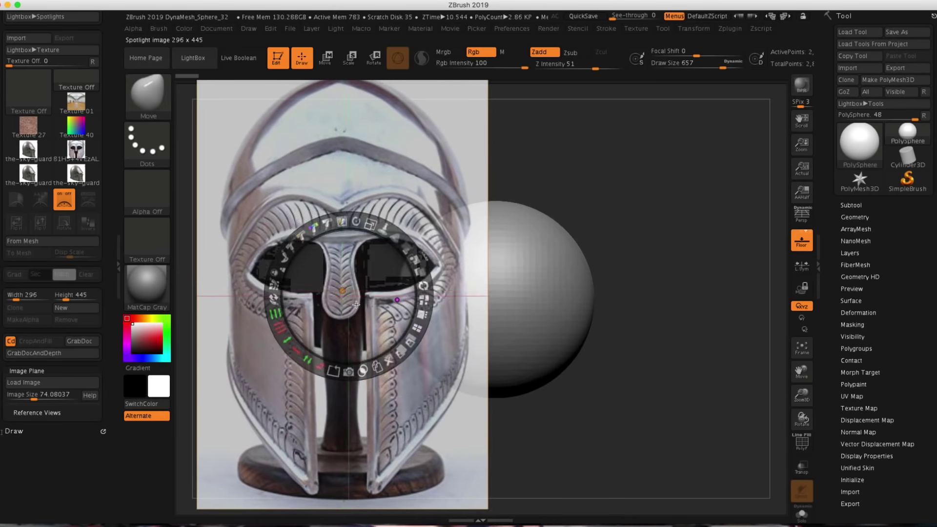
pyautogui.moveTo(432, 302); pyautogui.dragTo(635, 191)
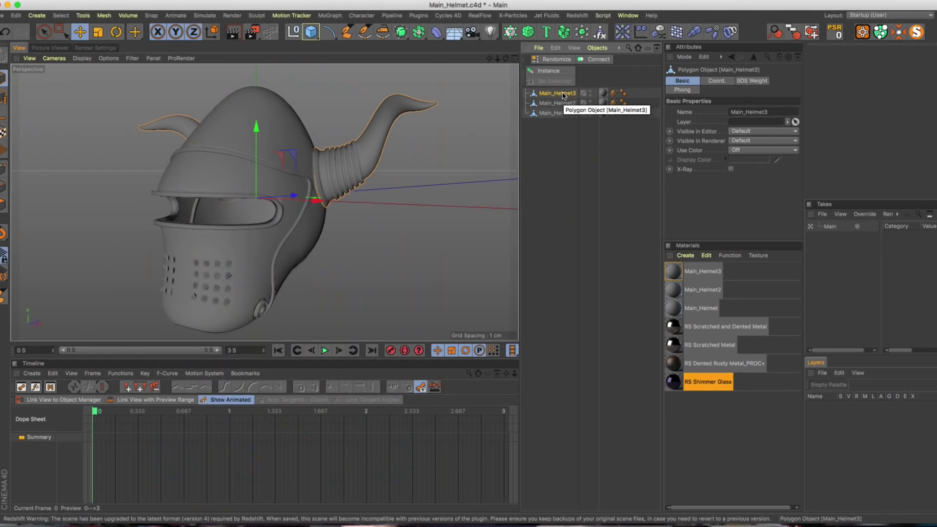
pyautogui.doubleClick(563, 93)
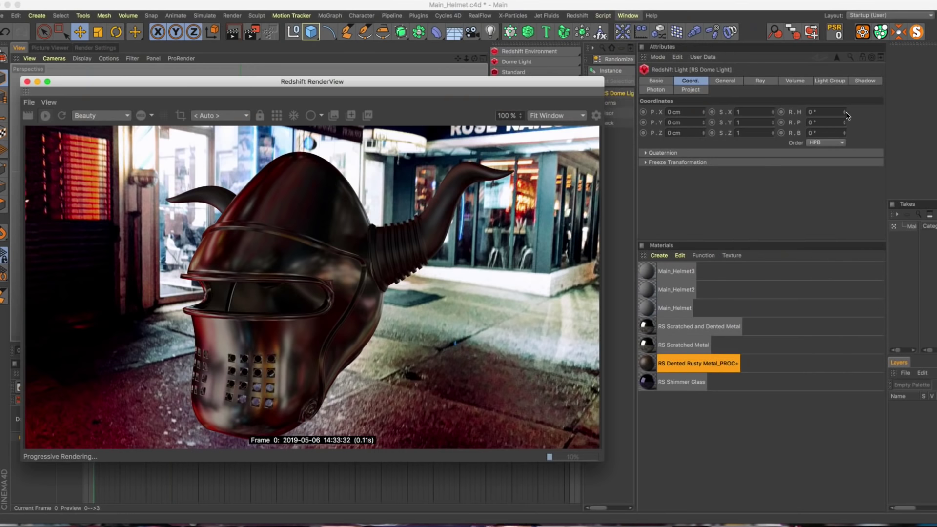
pyautogui.moveTo(846, 116); pyautogui.dragTo(826, 116)
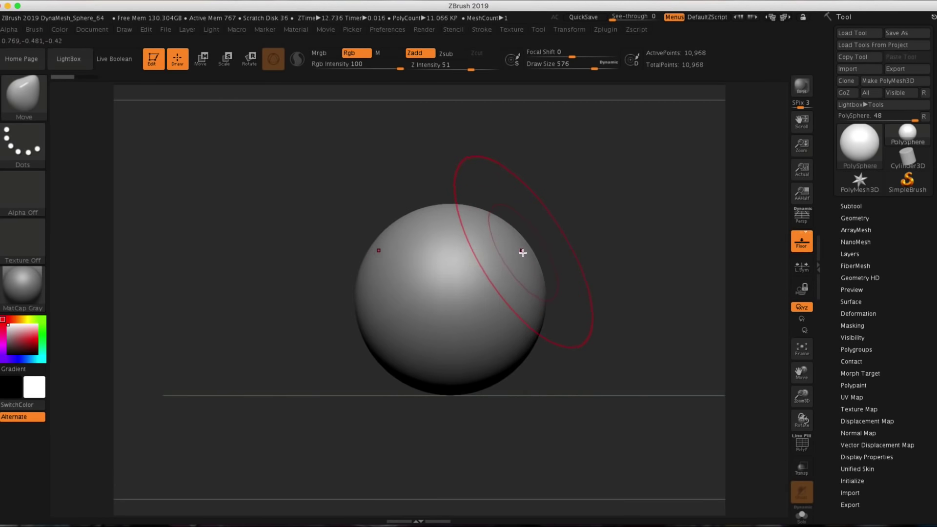
# Dock the Texture palette in the side tray and bring its Image Plane settings into view
pyautogui.click(124, 31)
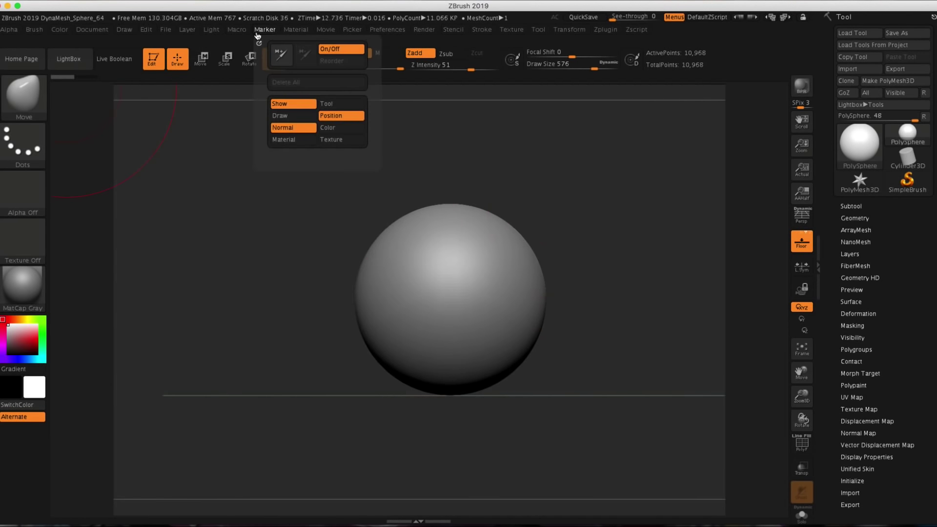
pyautogui.moveTo(521, 33)
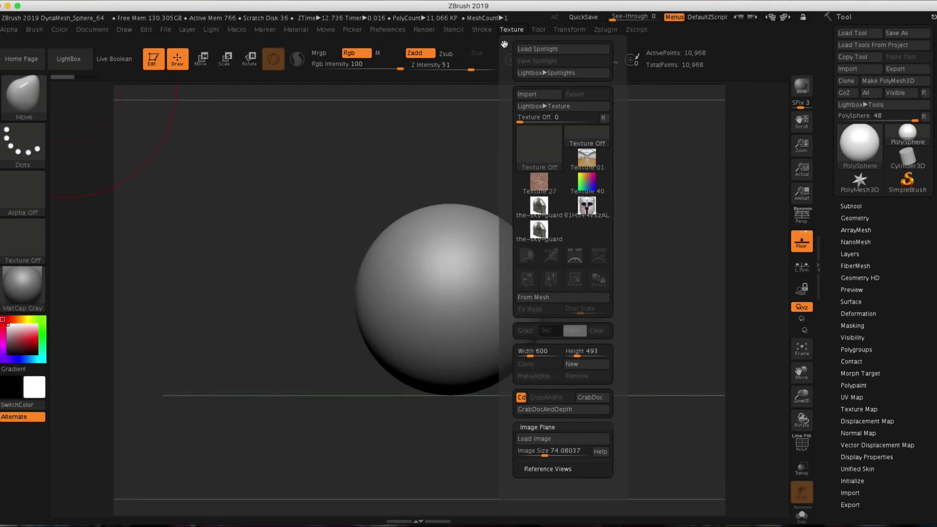
pyautogui.moveTo(504, 44)
pyautogui.mouseDown()
pyautogui.moveTo(331, 144)
pyautogui.moveTo(279, 151)
pyautogui.moveTo(40, 138)
pyautogui.moveTo(58, 88)
pyautogui.mouseUp()
pyautogui.moveTo(105, 171); pyautogui.dragTo(107, 105)
pyautogui.moveTo(106, 152); pyautogui.dragTo(107, 133)
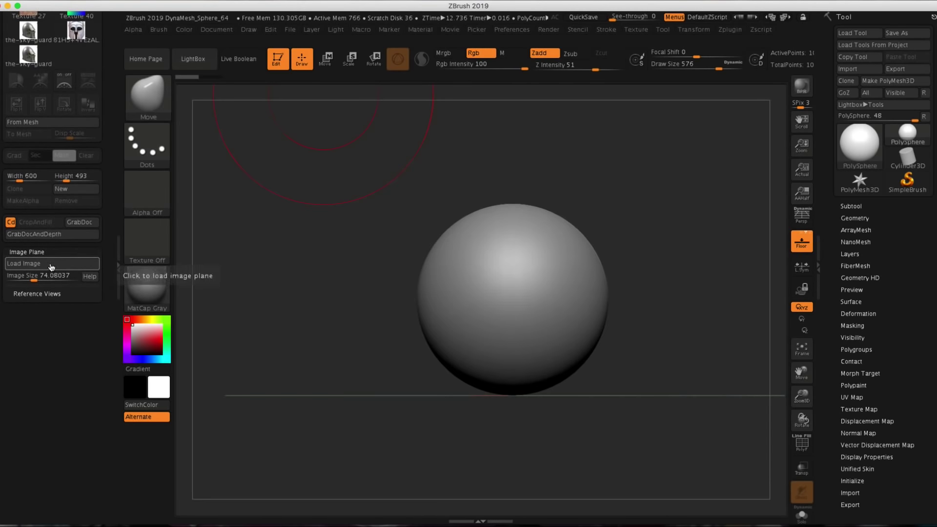
# Preview the three images in collected_ref and load the-sky-guard-fantasy-medieval-armor-helmet-herald-series-2014-1-600x493.jpg as an image plane
pyautogui.click(82, 256)
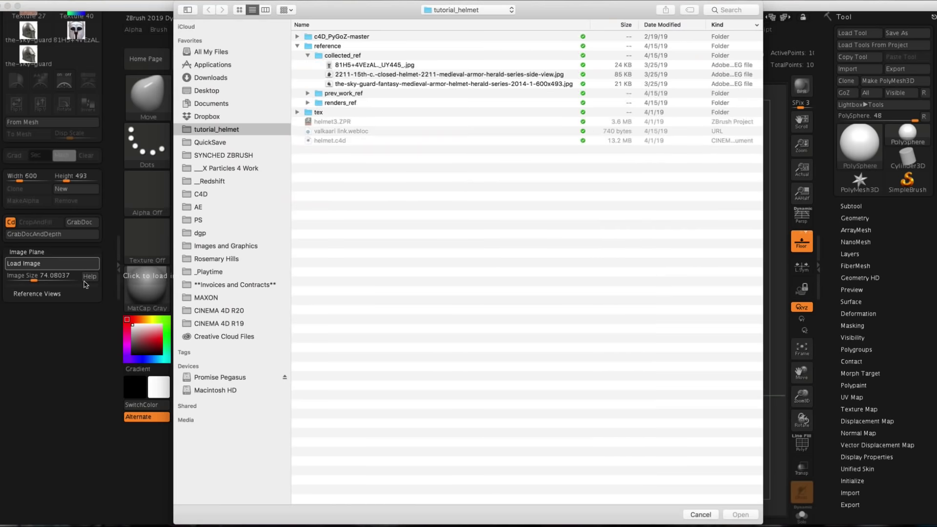
pyautogui.click(369, 63)
pyautogui.press('space')
pyautogui.click(413, 75)
pyautogui.press('space')
pyautogui.click(415, 83)
pyautogui.press('space')
pyautogui.press('space')
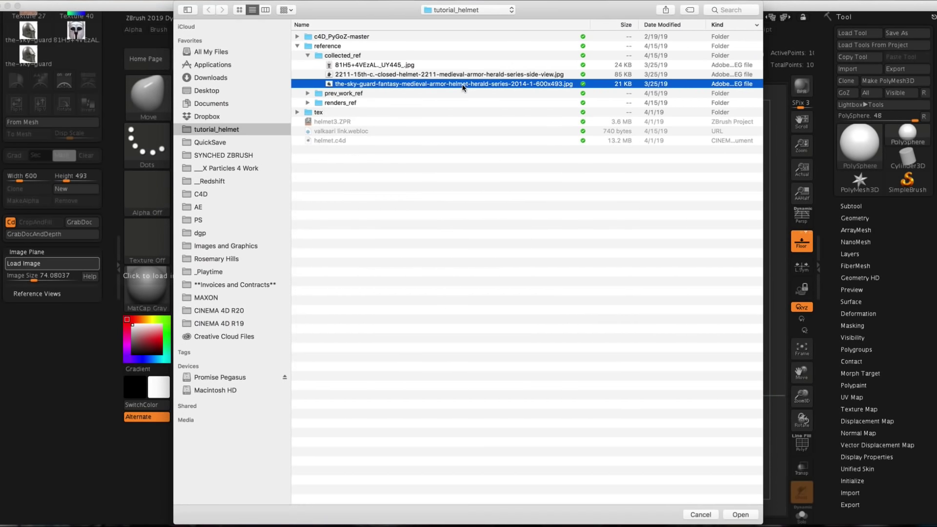
pyautogui.doubleClick(463, 84)
# Reshape the sphere with the Move brush to follow the side-view helmet silhouette, using a draw size of 657 for the lower part
pyautogui.moveTo(697, 276)
pyautogui.mouseDown()
pyautogui.moveTo(728, 316)
pyautogui.moveTo(697, 305)
pyautogui.moveTo(709, 312)
pyautogui.moveTo(717, 289)
pyautogui.moveTo(717, 299)
pyautogui.moveTo(686, 259)
pyautogui.moveTo(697, 279)
pyautogui.moveTo(681, 274)
pyautogui.moveTo(717, 266)
pyautogui.moveTo(663, 291)
pyautogui.mouseUp()
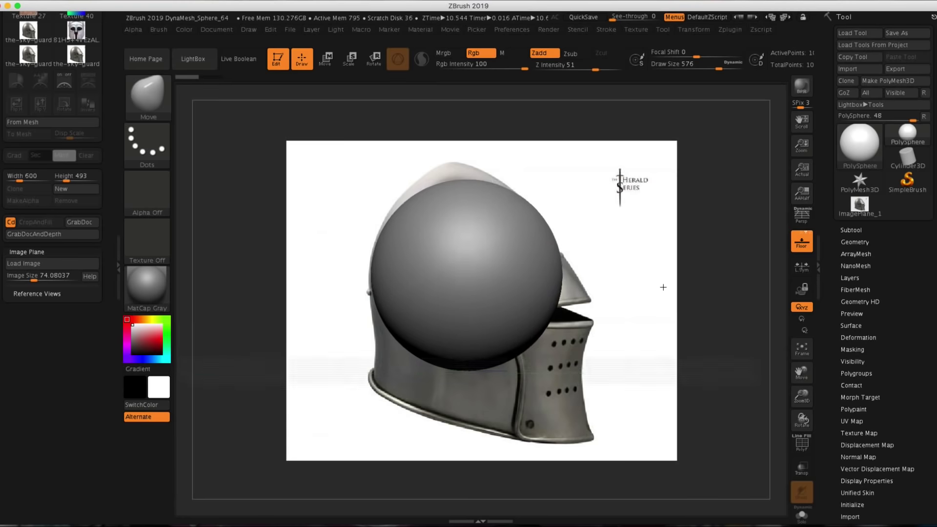
pyautogui.moveTo(561, 197)
pyautogui.keyDown('alt'); pyautogui.mouseDown()
pyautogui.moveTo(540, 203)
pyautogui.moveTo(580, 197)
pyautogui.mouseUp(); pyautogui.keyUp('alt')
pyautogui.moveTo(513, 200); pyautogui.dragTo(517, 183)
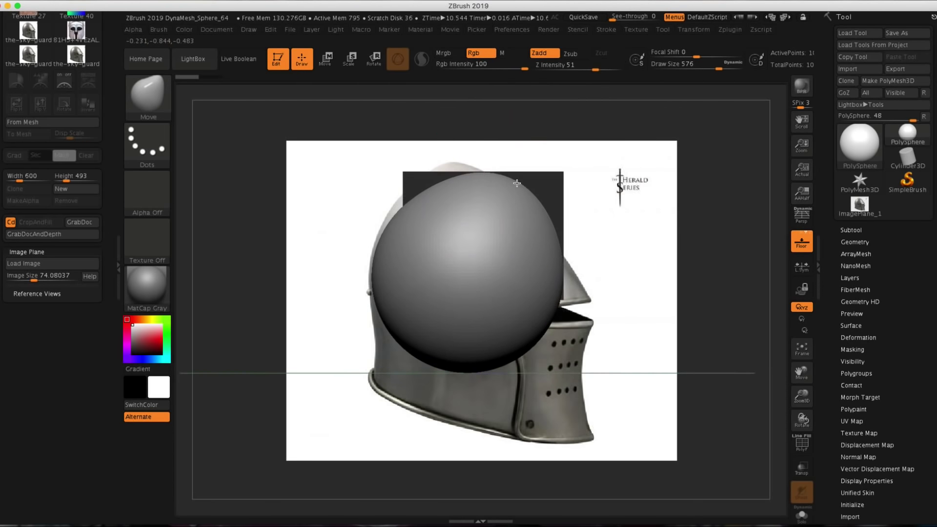
pyautogui.moveTo(453, 184); pyautogui.dragTo(438, 175)
pyautogui.press('space')
pyautogui.moveTo(555, 312)
pyautogui.mouseDown()
pyautogui.moveTo(573, 337)
pyautogui.moveTo(558, 423)
pyautogui.mouseUp()
pyautogui.moveTo(433, 359)
pyautogui.mouseDown()
pyautogui.moveTo(415, 378)
pyautogui.moveTo(400, 376)
pyautogui.mouseUp()
pyautogui.moveTo(635, 264); pyautogui.dragTo(450, 265)
pyautogui.keyDown('alt'); pyautogui.moveTo(590, 252); pyautogui.dragTo(747, 252); pyautogui.keyUp('alt')
pyautogui.keyDown('alt'); pyautogui.moveTo(765, 397); pyautogui.dragTo(776, 400); pyautogui.keyUp('alt')
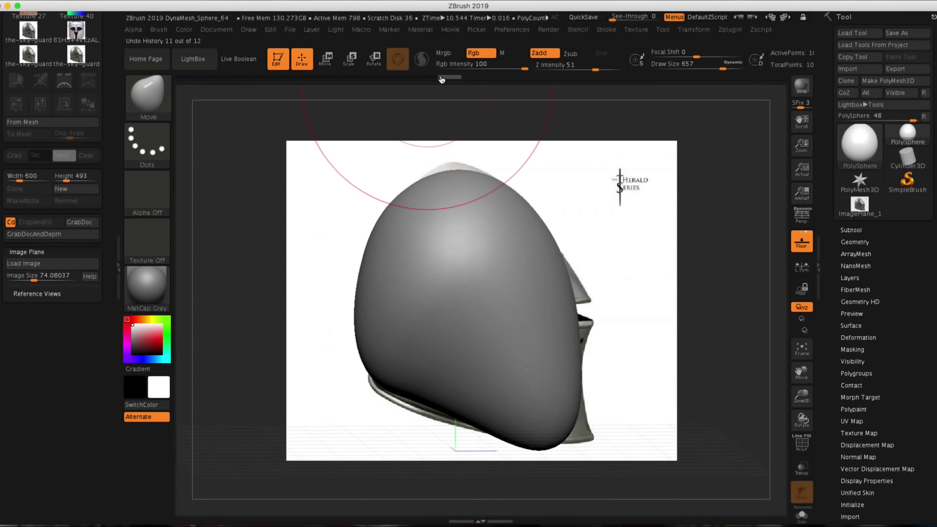
# Open the DynaMesh_Sphere_32.ZPR project without saving the changes to the current project
pyautogui.click(207, 64)
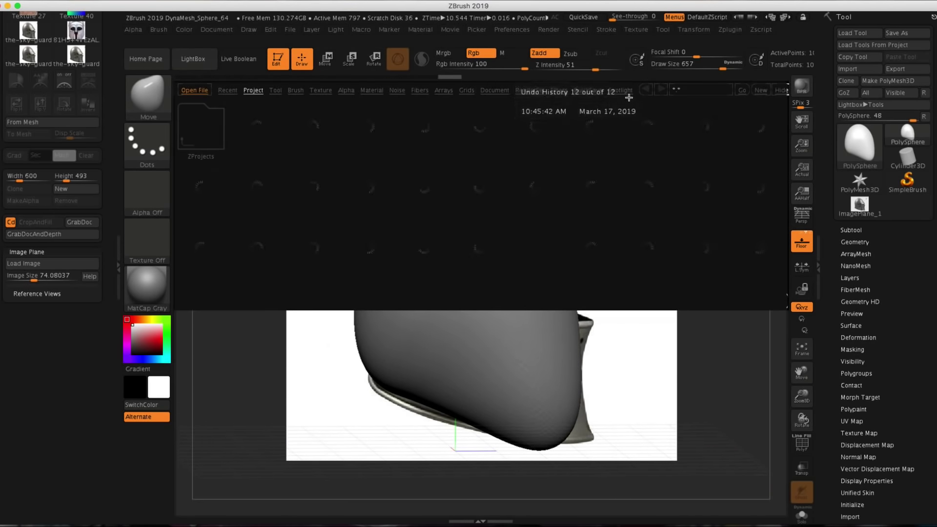
pyautogui.doubleClick(598, 248)
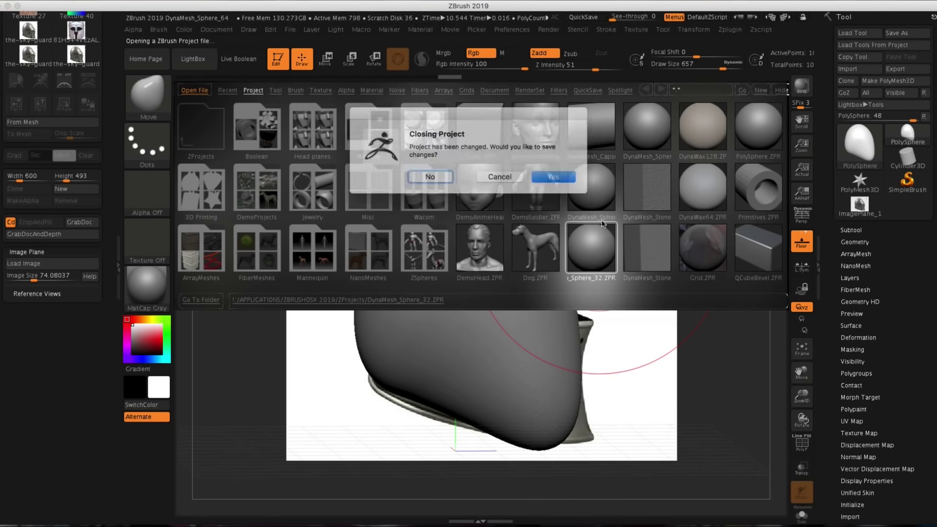
pyautogui.click(440, 176)
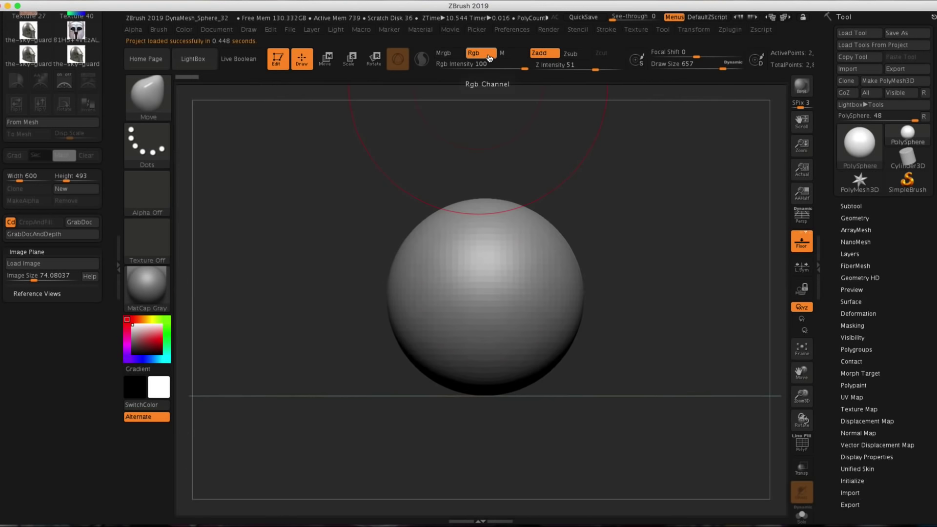
# Dock the Draw palette in the side tray and bring its floor grid settings into view
pyautogui.click(253, 33)
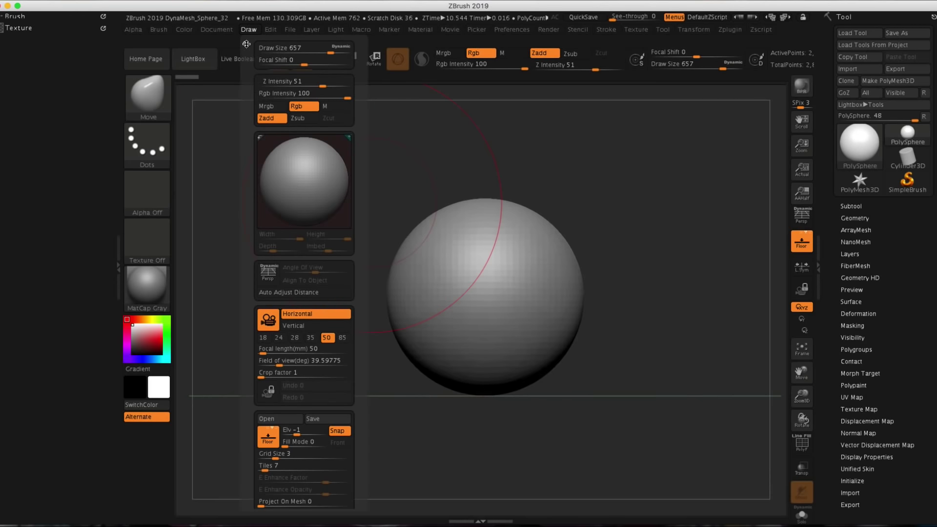
pyautogui.moveTo(246, 43)
pyautogui.mouseDown()
pyautogui.moveTo(186, 81)
pyautogui.moveTo(49, 92)
pyautogui.mouseUp()
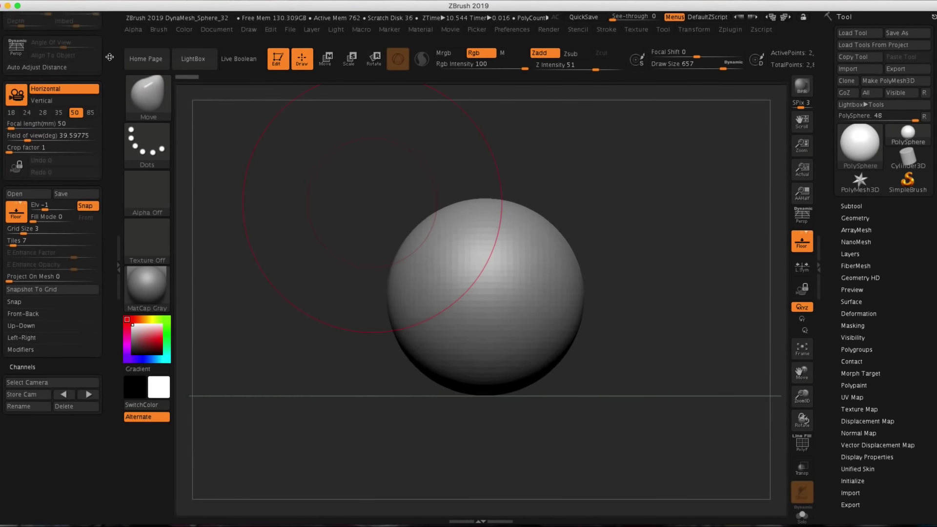
pyautogui.moveTo(110, 220); pyautogui.dragTo(110, 188)
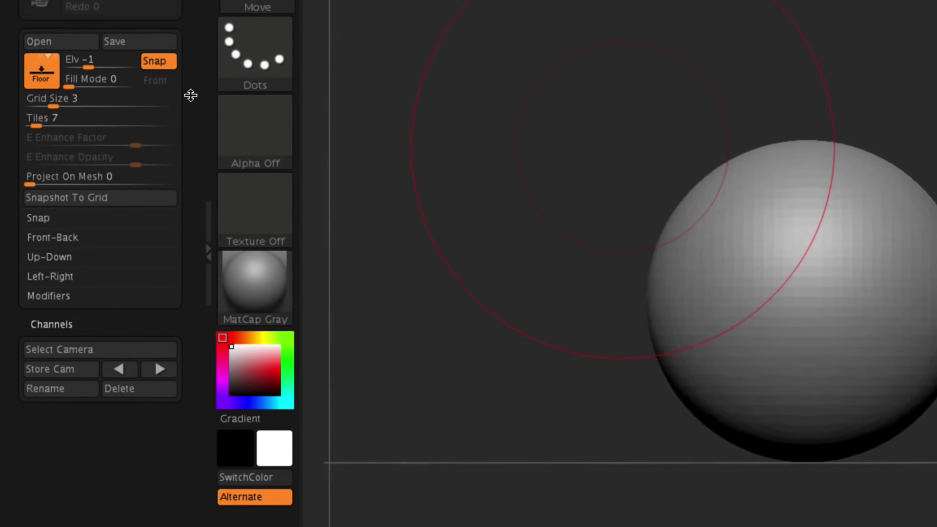
pyautogui.scroll(3, 195, 60)
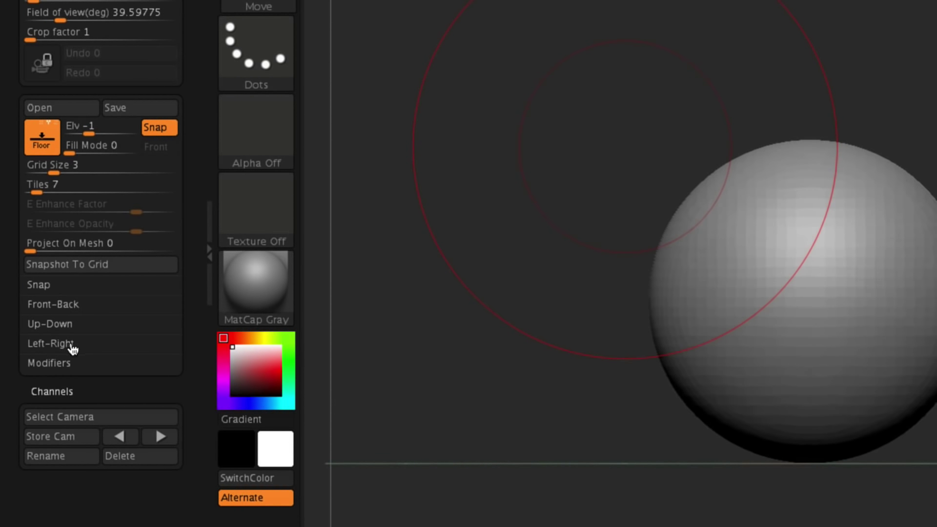
pyautogui.scroll(-2, 184, 249)
# Assign the front-view helmet image 81H5+4VEzAL as Map1 of the Front-Back grid
pyautogui.click(86, 249)
pyautogui.scroll(-1, 195, 185)
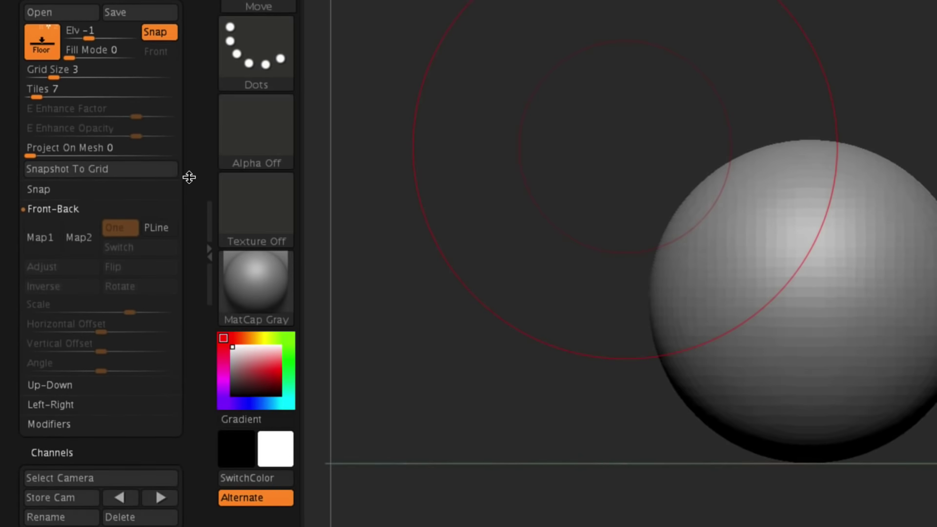
pyautogui.click(63, 211)
pyautogui.click(74, 210)
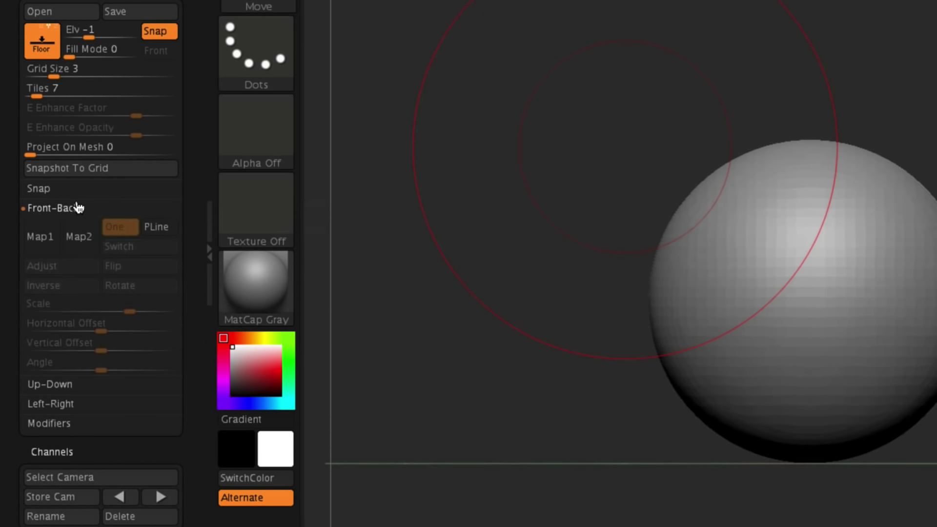
pyautogui.click(43, 239)
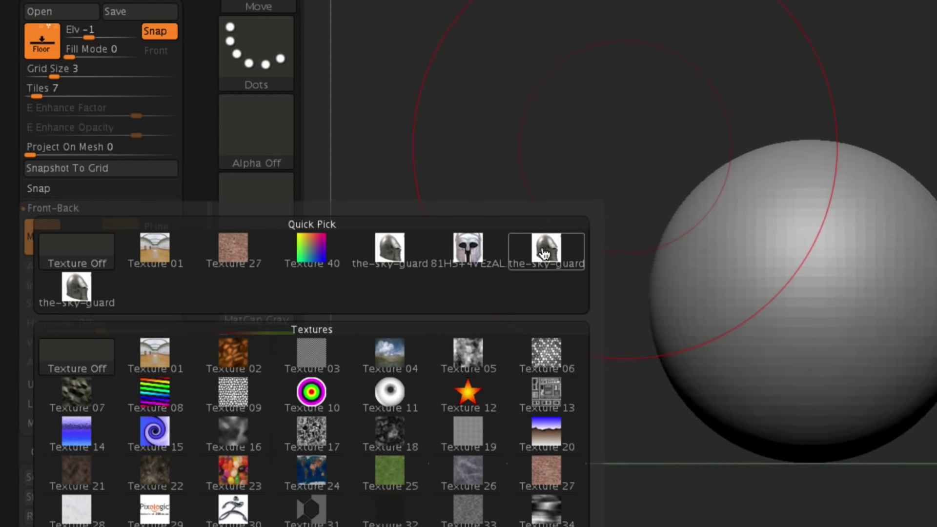
pyautogui.click(469, 257)
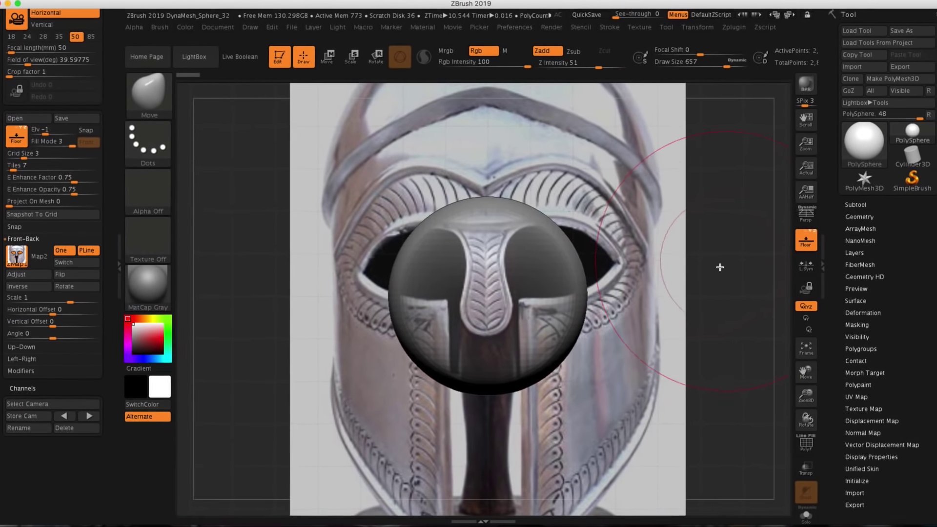
# Assign the side-view the-sky-guard helmet image as Map1 of the Left-Right grid
pyautogui.keyDown('ctrl'); pyautogui.moveTo(714, 282); pyautogui.dragTo(683, 277, button='right'); pyautogui.keyUp('ctrl')
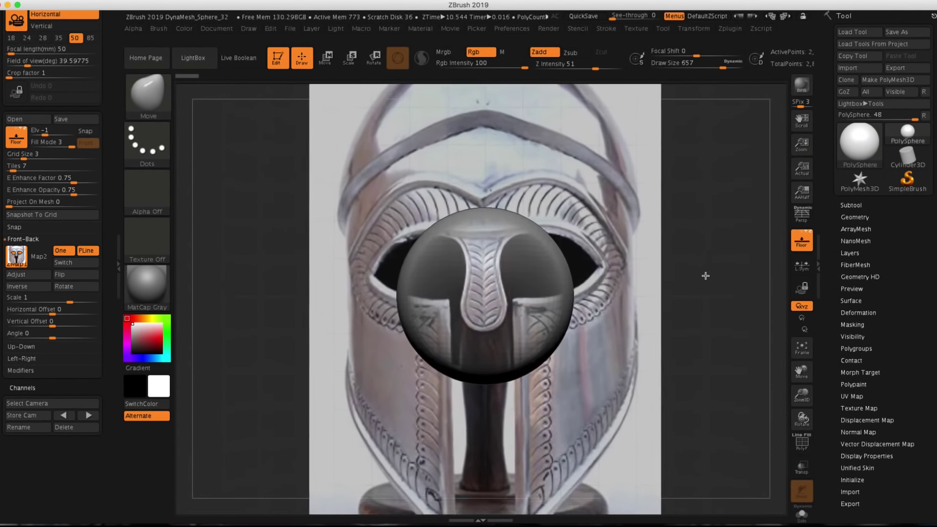
pyautogui.moveTo(682, 277)
pyautogui.mouseDown()
pyautogui.moveTo(702, 275)
pyautogui.moveTo(641, 271)
pyautogui.moveTo(697, 273)
pyautogui.mouseUp()
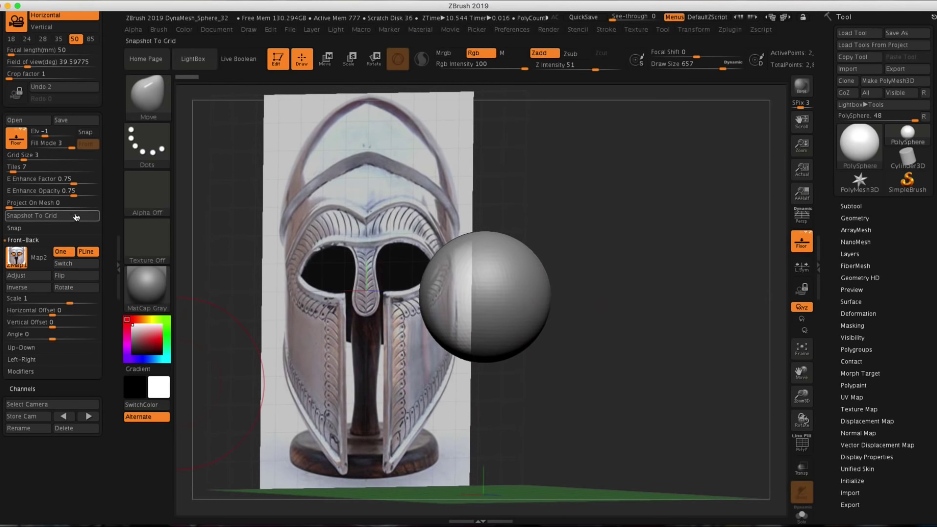
pyautogui.click(41, 240)
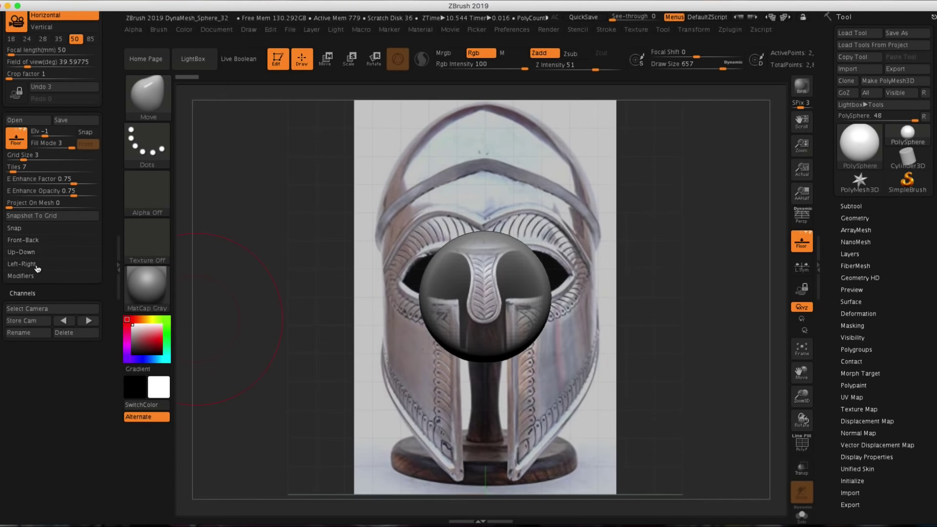
pyautogui.click(16, 257)
pyautogui.click(257, 256)
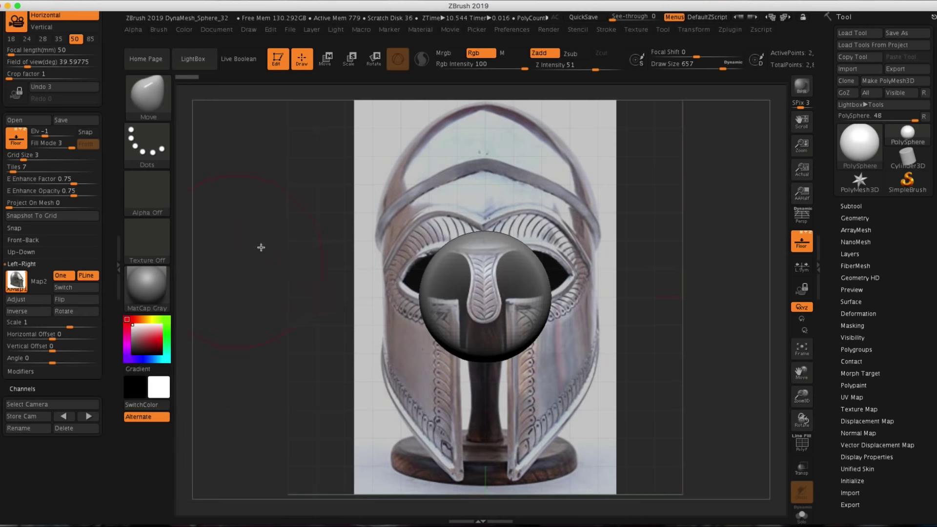
# Pull the sphere with the Move brush into a taller, wider helmet form, guided by the front reference image
pyautogui.keyDown('shift'); pyautogui.moveTo(662, 254); pyautogui.dragTo(651, 268); pyautogui.keyUp('shift')
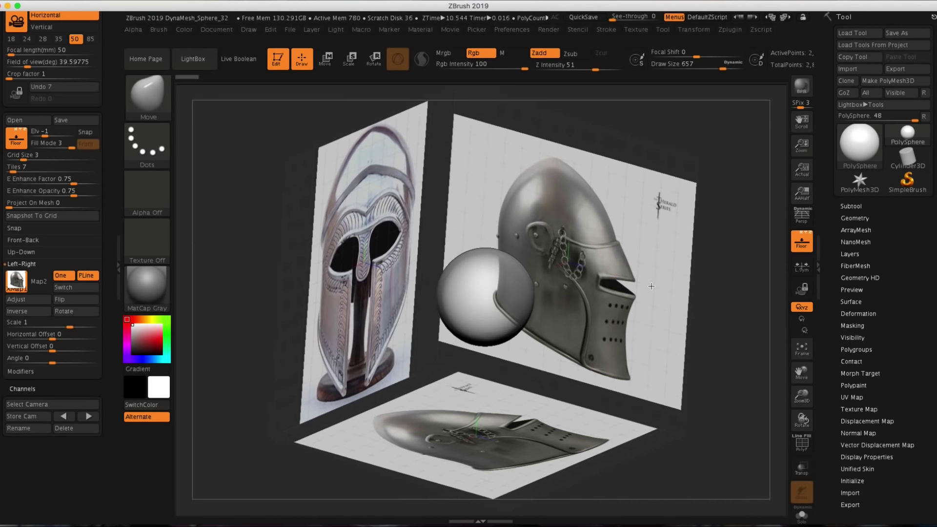
pyautogui.keyDown('alt'); pyautogui.moveTo(577, 308); pyautogui.dragTo(539, 247); pyautogui.keyUp('alt')
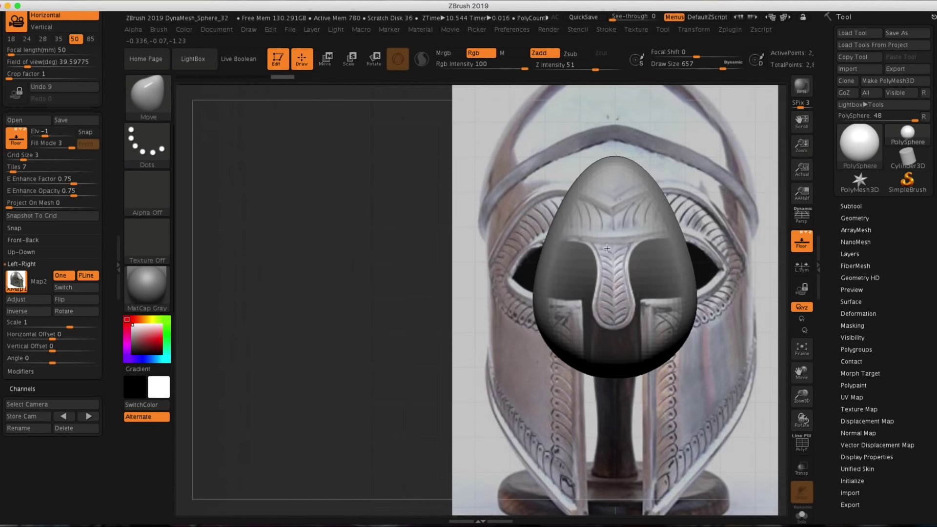
pyautogui.keyDown('alt'); pyautogui.moveTo(724, 213); pyautogui.dragTo(612, 235); pyautogui.keyUp('alt')
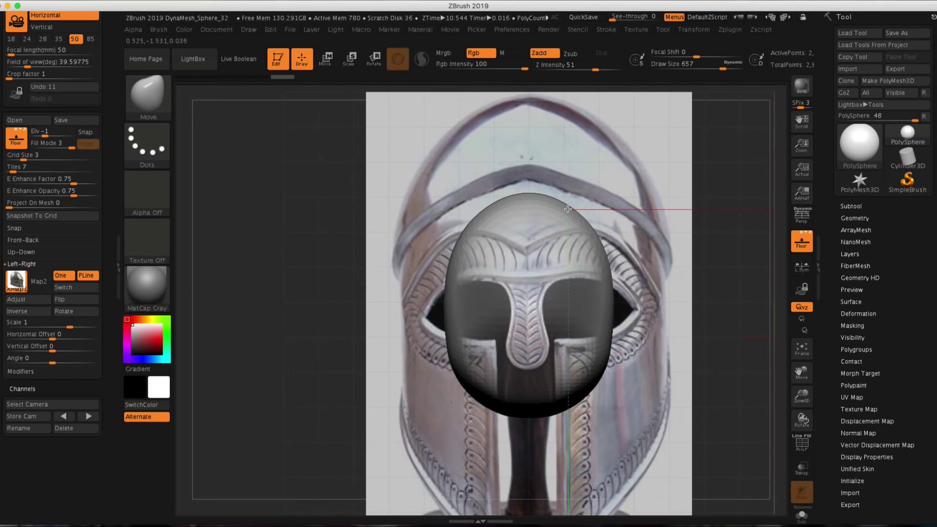
pyautogui.moveTo(616, 285); pyautogui.dragTo(630, 314)
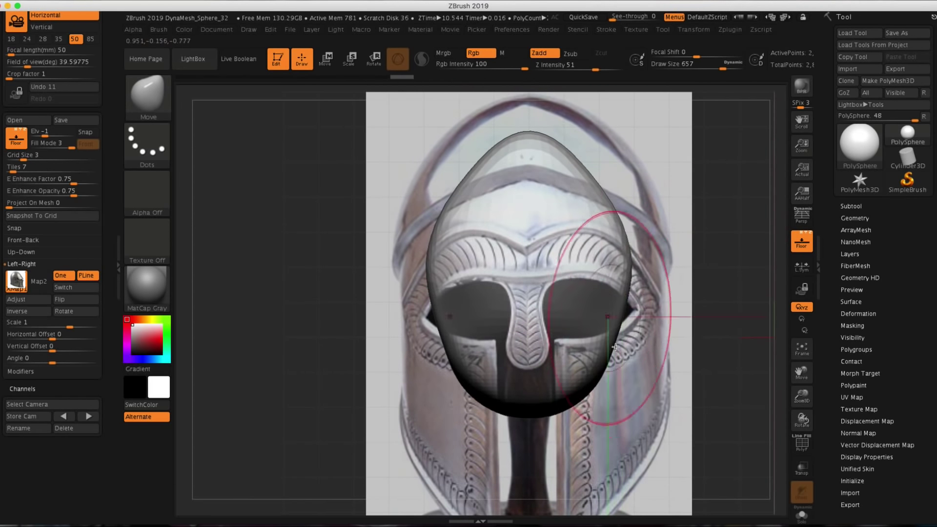
pyautogui.moveTo(600, 359); pyautogui.dragTo(615, 400)
pyautogui.moveTo(689, 269)
pyautogui.keyDown('alt'); pyautogui.mouseDown()
pyautogui.moveTo(678, 224)
pyautogui.moveTo(671, 248)
pyautogui.moveTo(488, 241)
pyautogui.mouseUp(); pyautogui.keyUp('alt')
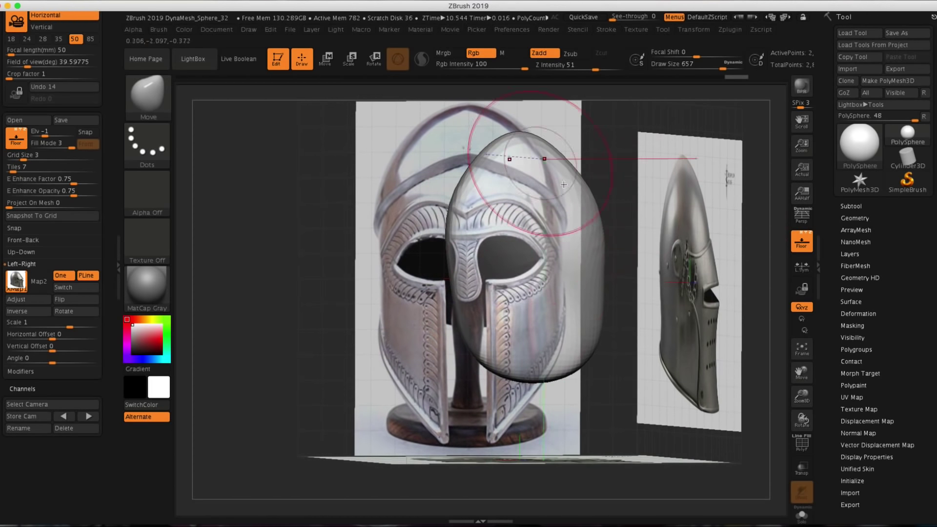
pyautogui.moveTo(597, 199); pyautogui.dragTo(625, 215)
# Lower the floor grid's edge enhance opacity to 0.57896 and edge enhance factor to 0.53494
pyautogui.click(22, 263)
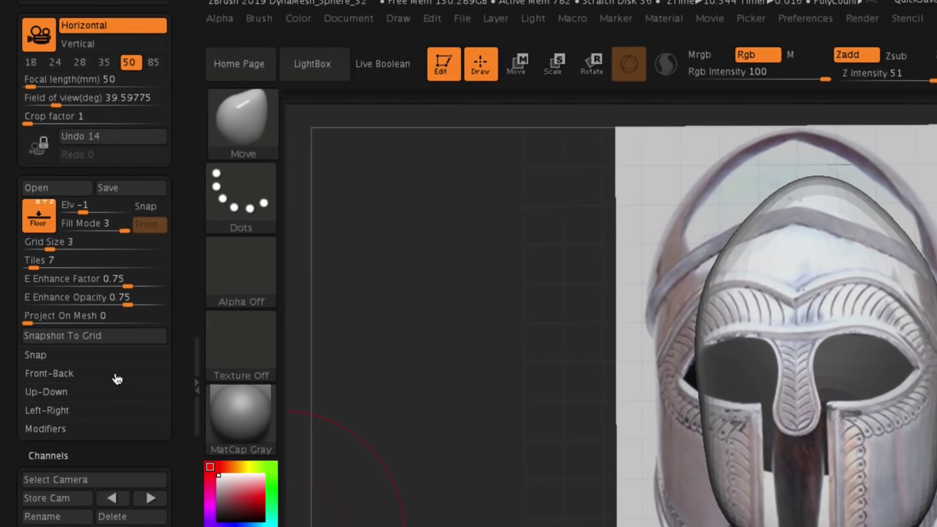
pyautogui.click(64, 261)
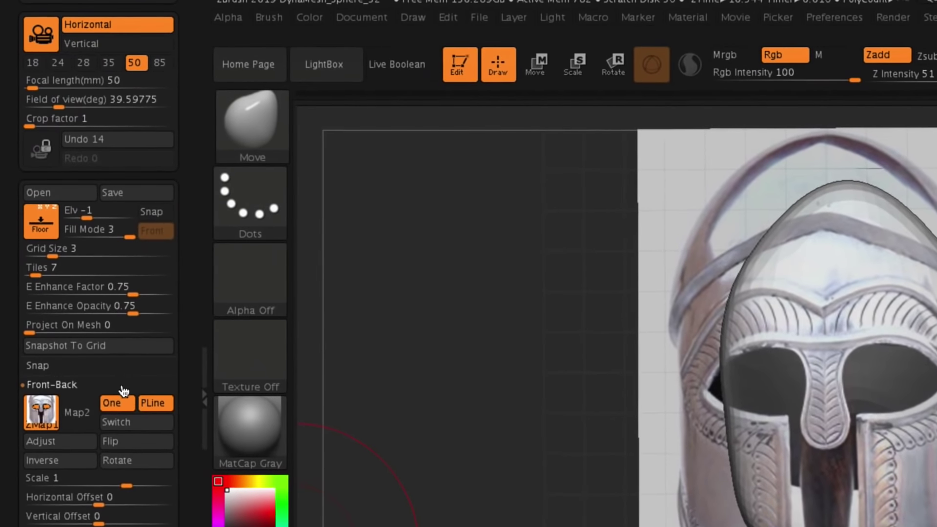
pyautogui.click(118, 386)
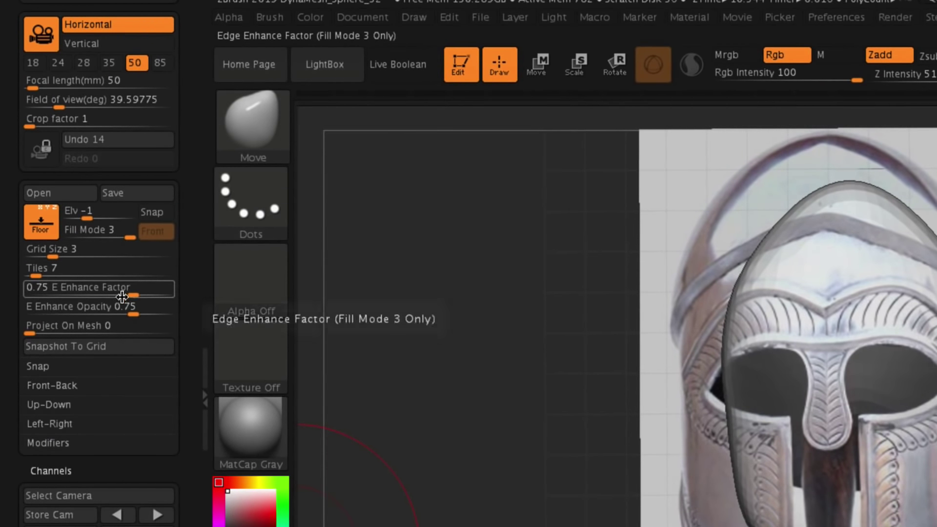
pyautogui.moveTo(55, 306); pyautogui.dragTo(23, 306)
pyautogui.moveTo(130, 295)
pyautogui.mouseDown()
pyautogui.moveTo(73, 295)
pyautogui.moveTo(119, 296)
pyautogui.moveTo(94, 315)
pyautogui.moveTo(57, 294)
pyautogui.moveTo(136, 295)
pyautogui.moveTo(97, 297)
pyautogui.mouseUp()
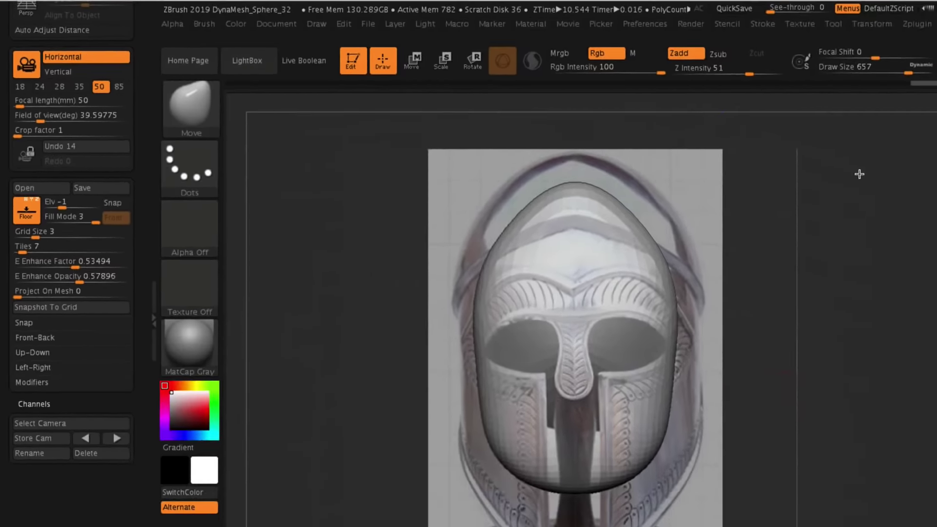
# Load the DynaMesh_Sphere_32 project from LightBox without saving the current one
pyautogui.click(247, 61)
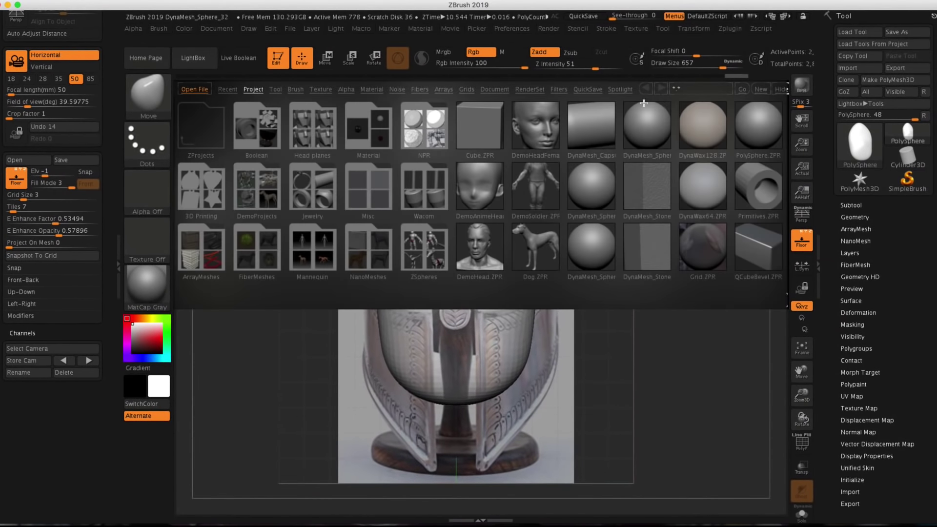
pyautogui.doubleClick(595, 253)
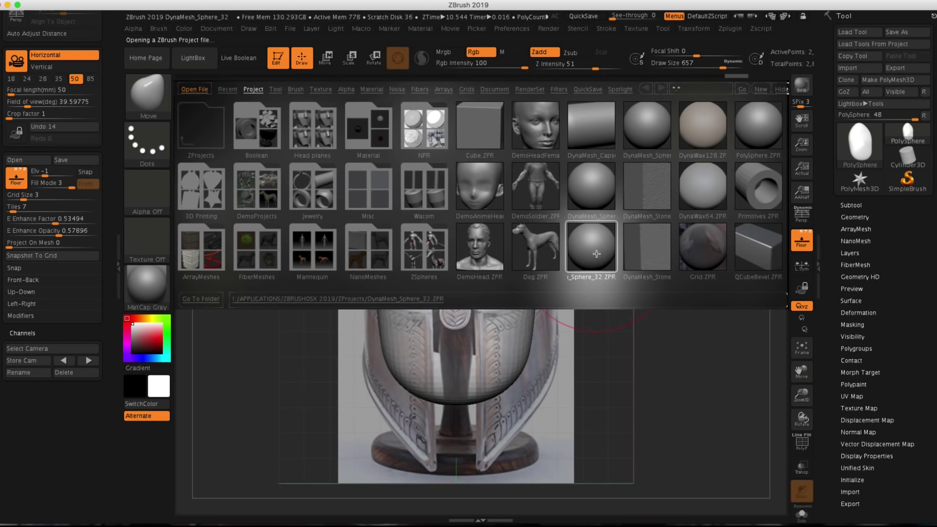
pyautogui.click(436, 172)
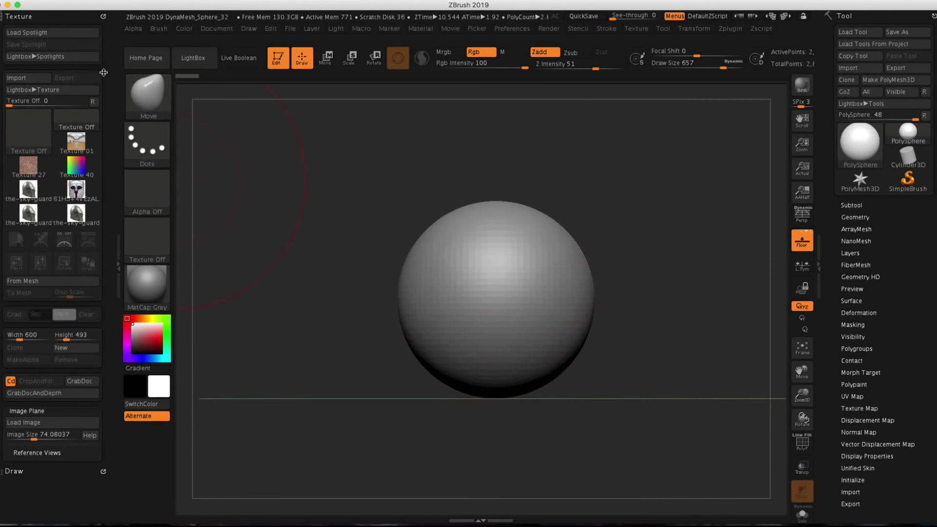
# Select the 81H5+4VEzAL front-view helmet texture and add it to Spotlight
pyautogui.moveTo(104, 102); pyautogui.dragTo(104, 63)
pyautogui.click(85, 159)
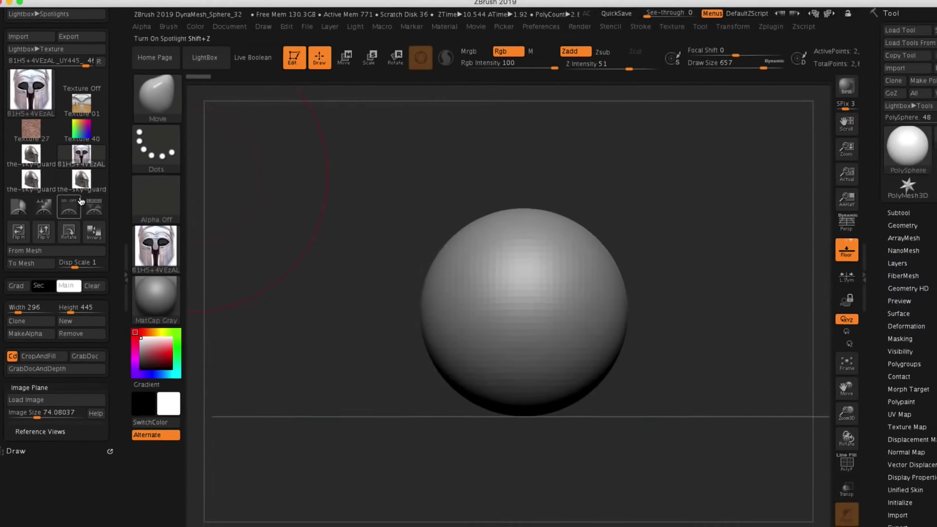
pyautogui.click(81, 201)
# Move and scale the helmet image with the Spotlight dial so it sits beside the sphere, and adjust its opacity
pyautogui.moveTo(384, 295); pyautogui.dragTo(652, 178)
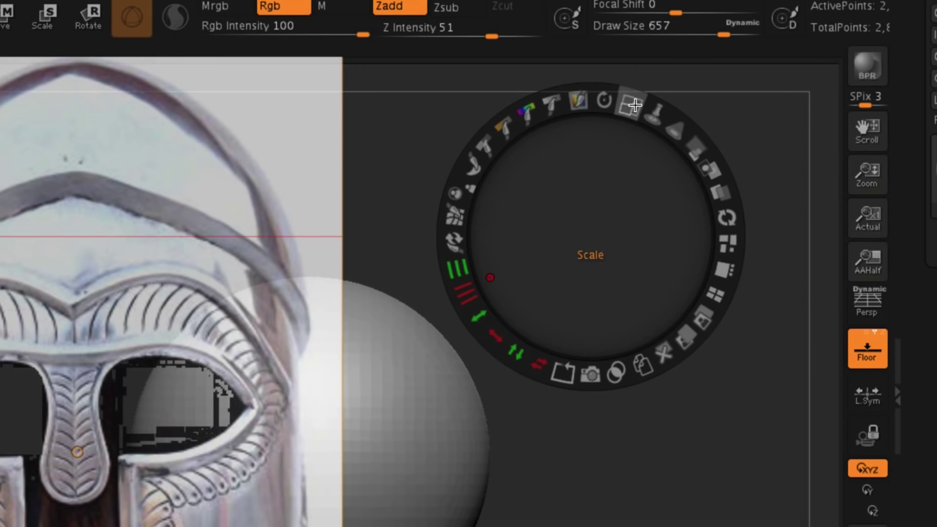
pyautogui.moveTo(631, 104)
pyautogui.mouseDown()
pyautogui.moveTo(595, 104)
pyautogui.moveTo(561, 120)
pyautogui.moveTo(588, 127)
pyautogui.moveTo(577, 119)
pyautogui.moveTo(630, 107)
pyautogui.mouseUp()
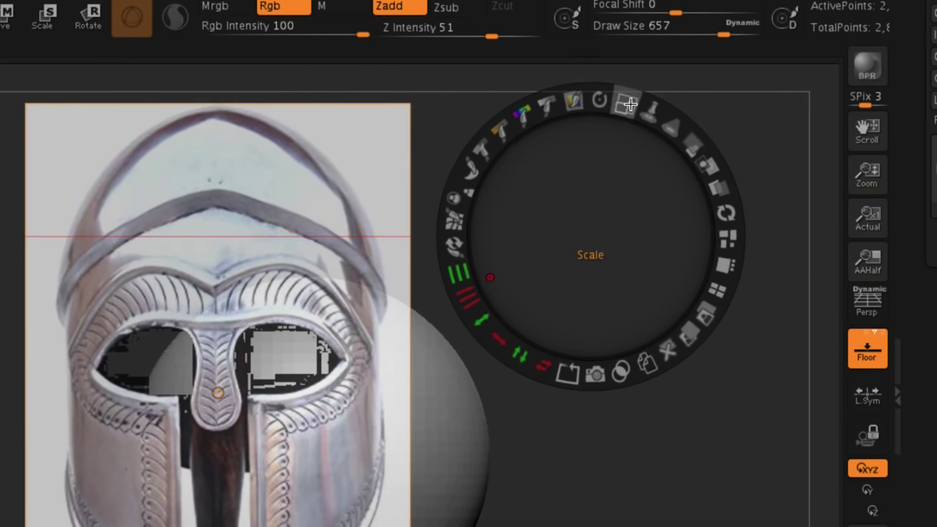
pyautogui.click(675, 129)
pyautogui.moveTo(692, 142); pyautogui.dragTo(621, 128)
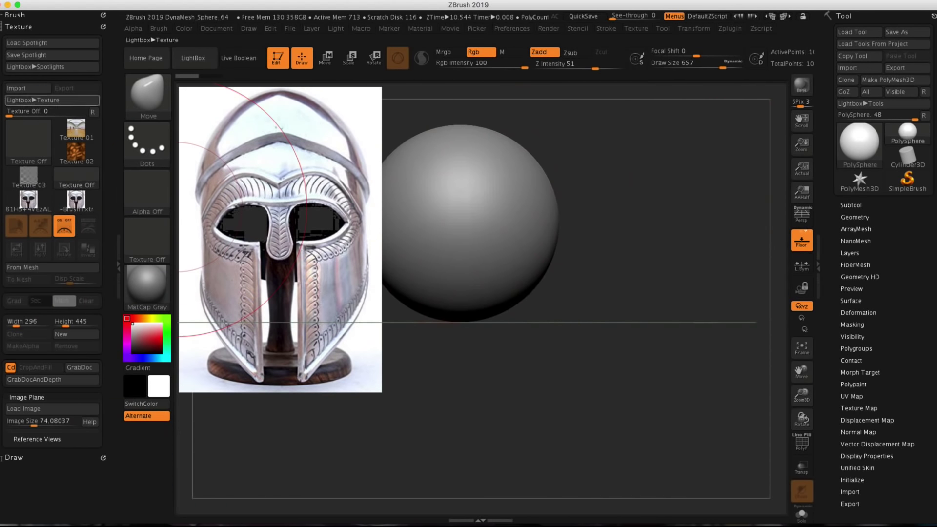
# Turn off Spotlight and bring the Front-Back grid settings of the Draw palette into view
pyautogui.click(66, 225)
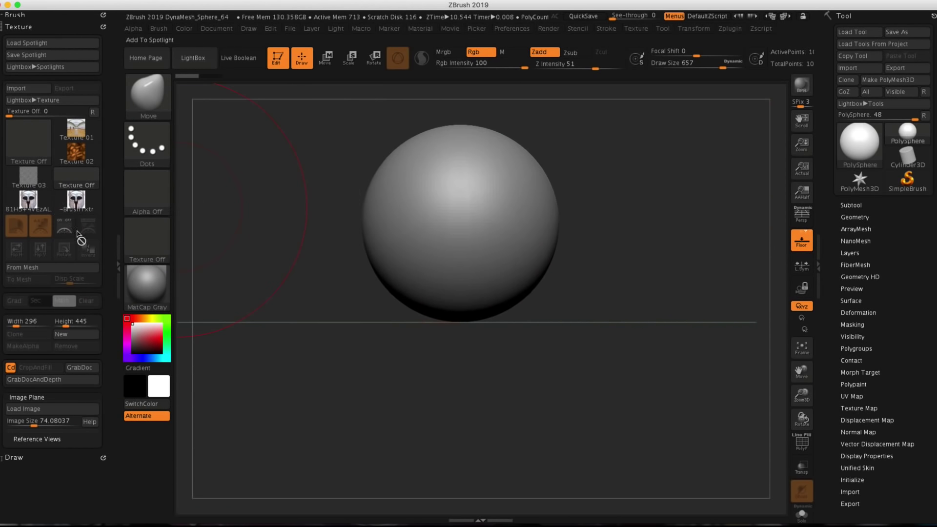
pyautogui.click(50, 27)
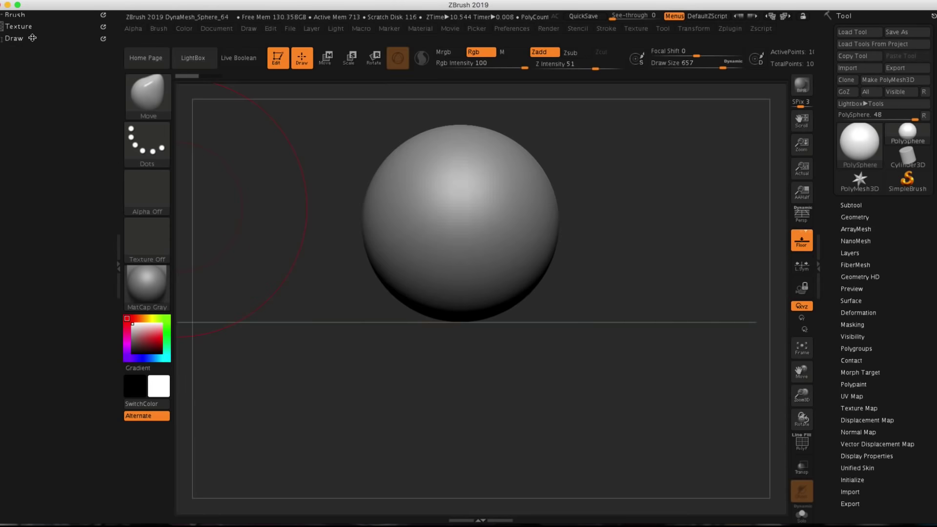
pyautogui.click(32, 37)
pyautogui.moveTo(108, 99); pyautogui.dragTo(109, 94)
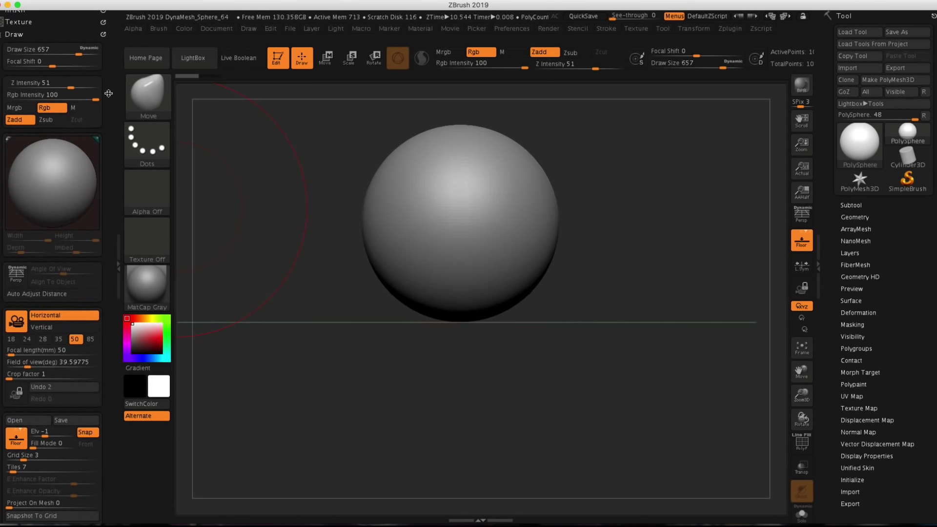
pyautogui.click(249, 30)
pyautogui.click(249, 31)
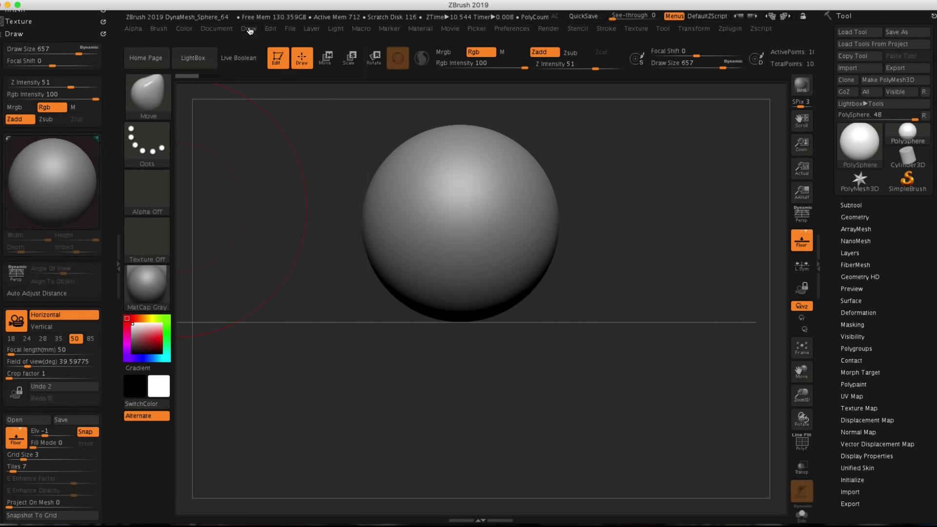
pyautogui.scroll(-5, 106, 112)
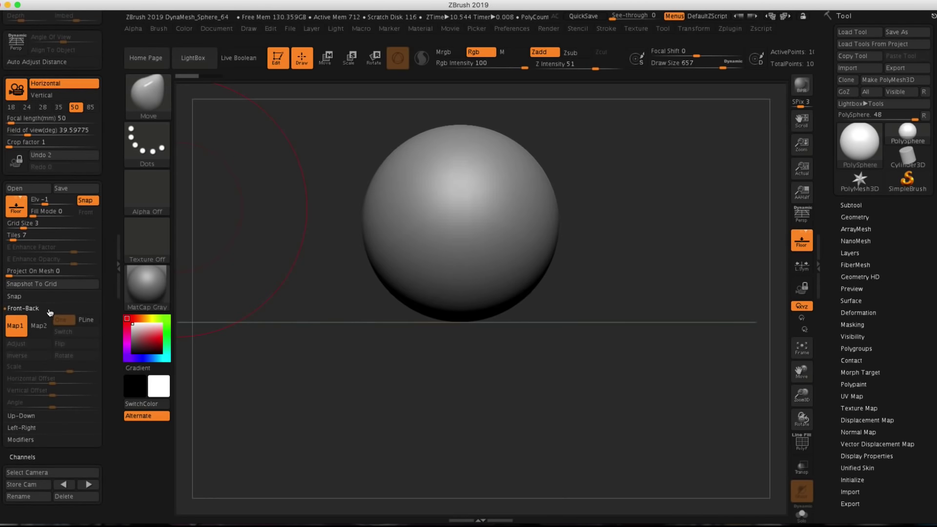
pyautogui.scroll(-1, 102, 268)
# Preview the prev_work_ref renders and import helmet_shot_0002_Layer 2.jpg as Map1 of the Front-Back grid
pyautogui.click(16, 311)
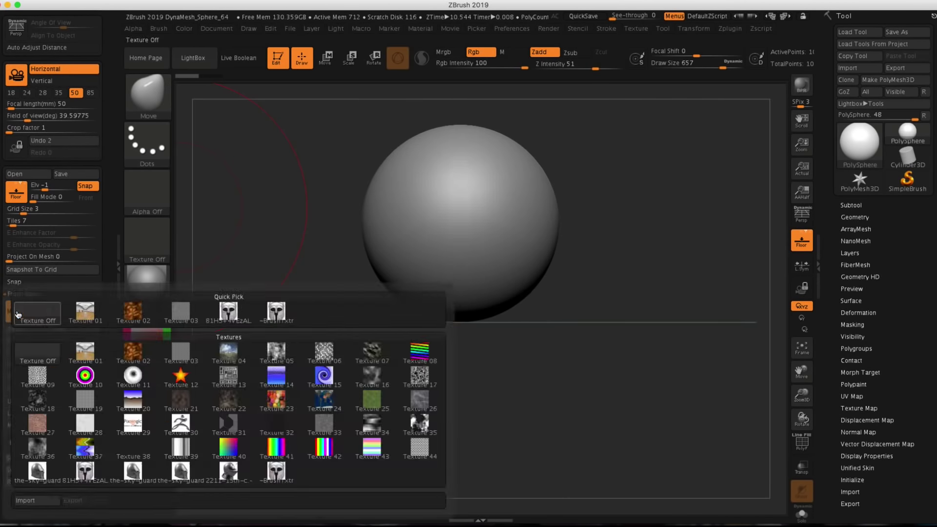
pyautogui.click(37, 501)
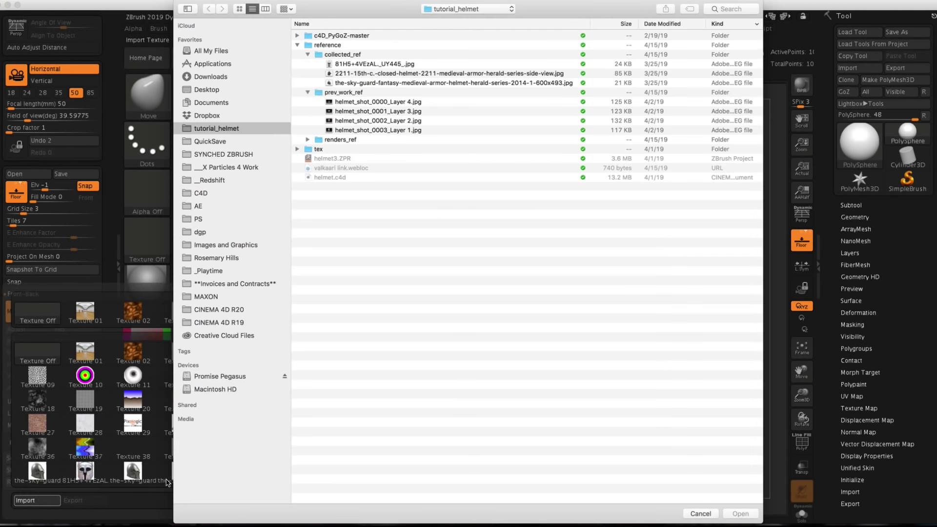
pyautogui.click(399, 102)
pyautogui.press('space')
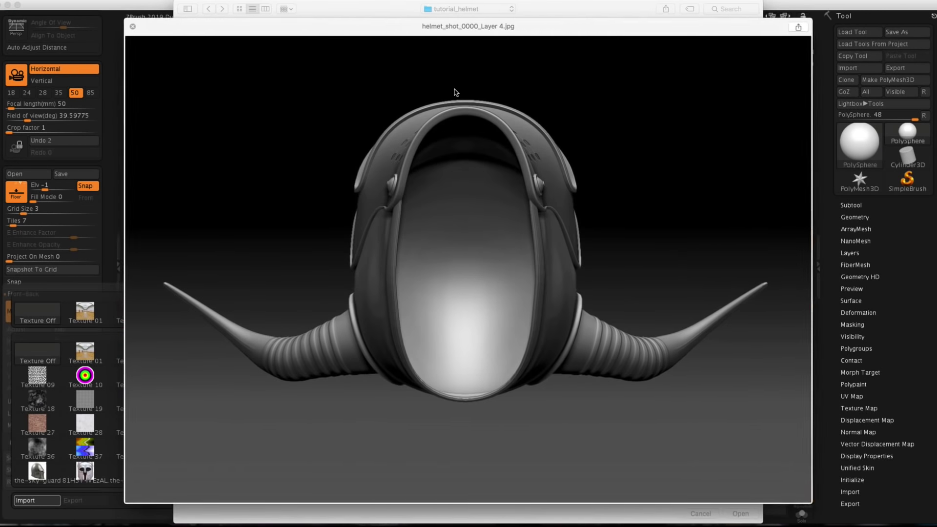
pyautogui.press('Down')
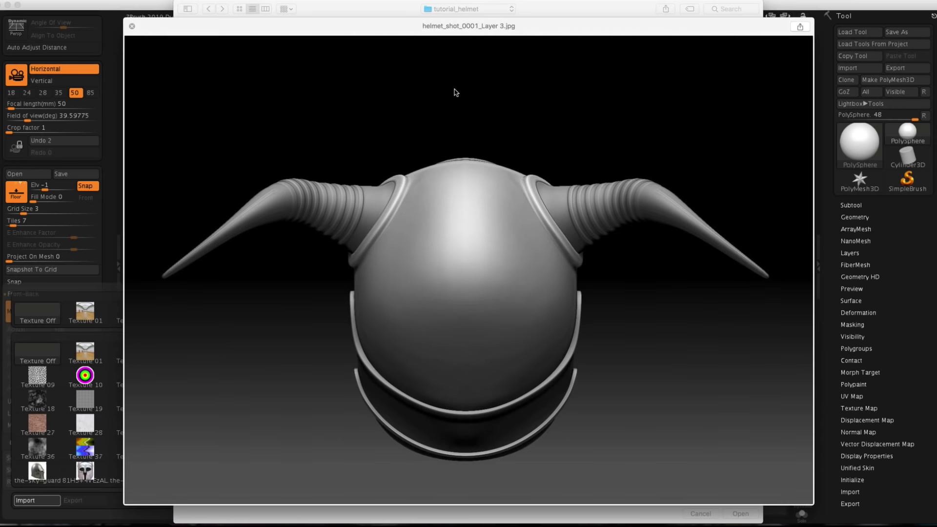
pyautogui.press('Down')
pyautogui.press('Down')
pyautogui.press('Up')
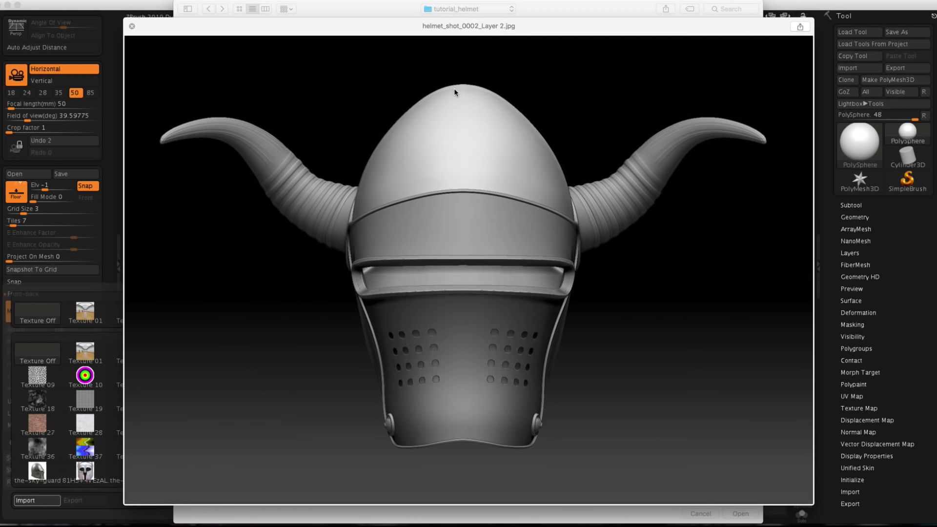
pyautogui.press('space')
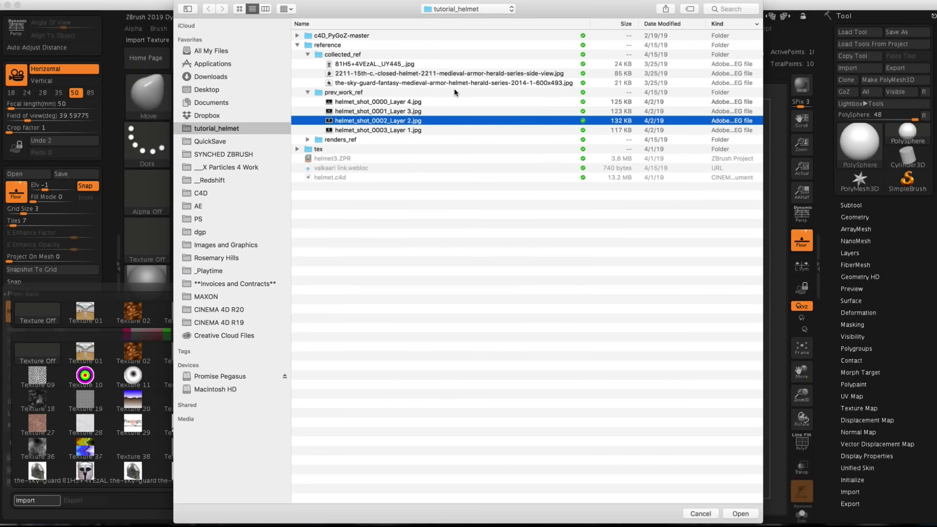
pyautogui.doubleClick(418, 125)
pyautogui.moveTo(607, 282)
pyautogui.keyDown('alt'); pyautogui.mouseDown()
pyautogui.moveTo(635, 296)
pyautogui.moveTo(621, 300)
pyautogui.moveTo(652, 280)
pyautogui.moveTo(606, 278)
pyautogui.moveTo(613, 299)
pyautogui.moveTo(627, 299)
pyautogui.moveTo(617, 295)
pyautogui.mouseUp(); pyautogui.keyUp('alt')
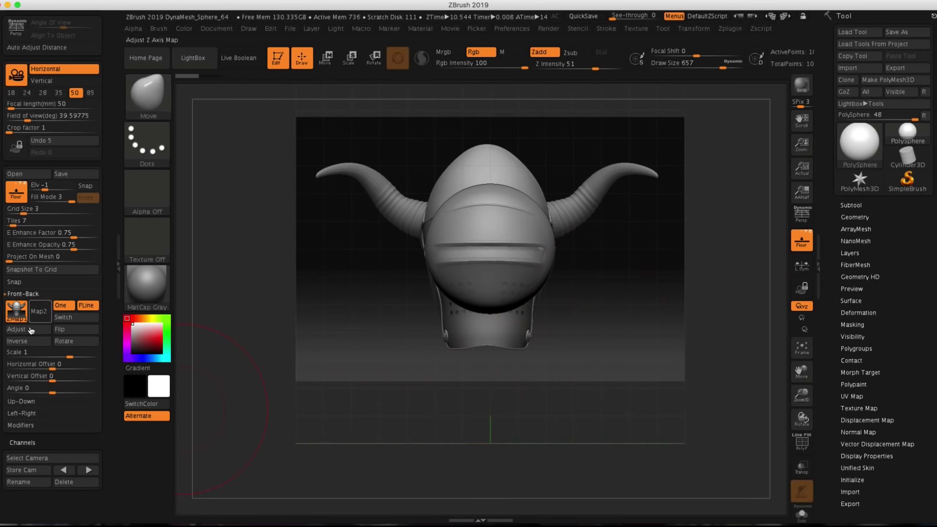
# Preview the helmet renders and import the side view helmet_shot_0003_Layer 1.jpg as Map1 of the Left-Right grid
pyautogui.click(36, 294)
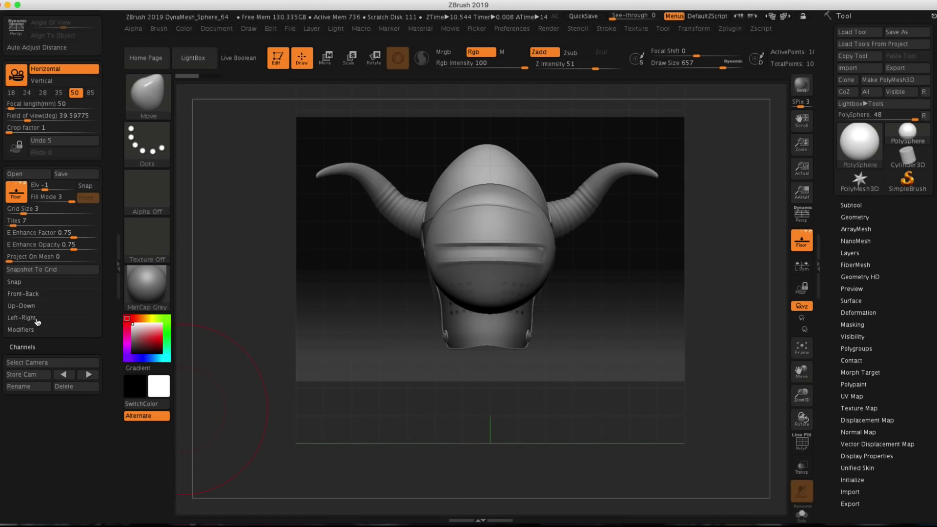
pyautogui.click(37, 319)
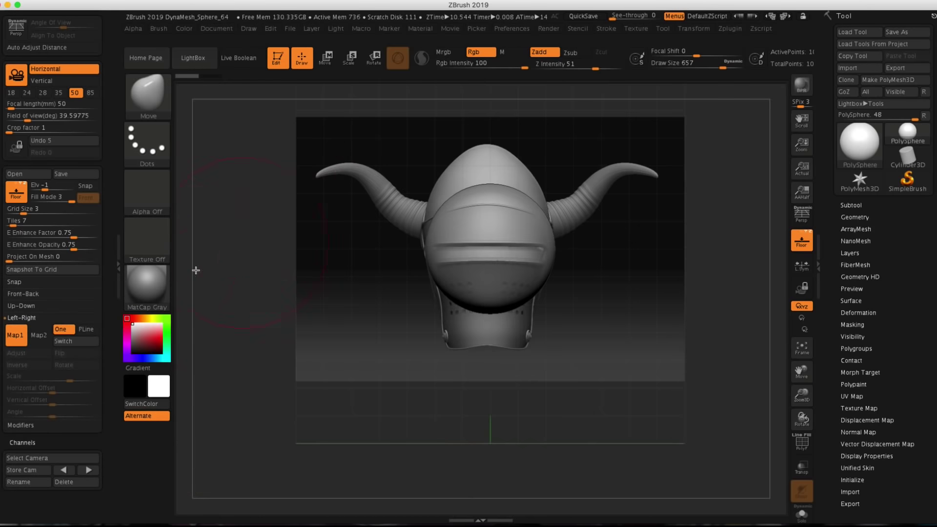
pyautogui.click(21, 338)
pyautogui.click(33, 502)
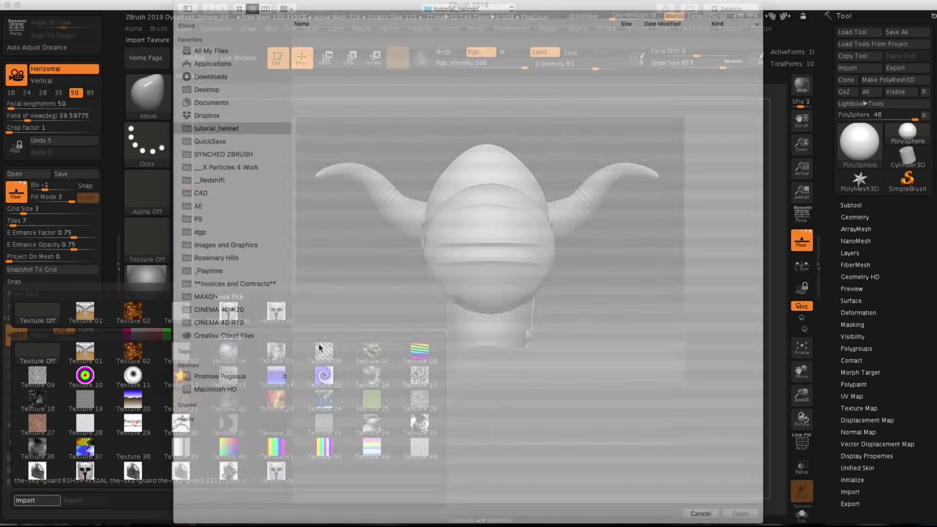
pyautogui.click(408, 102)
pyautogui.press('space')
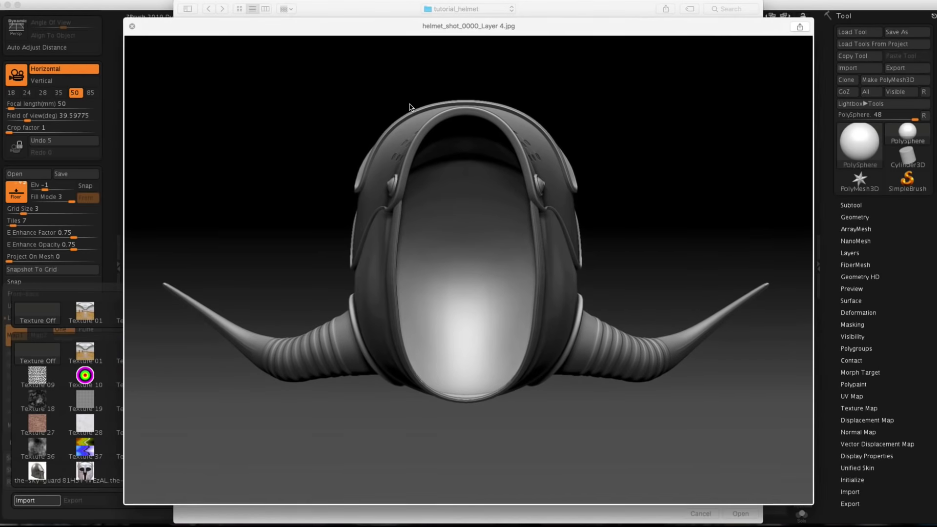
pyautogui.press('Down')
pyautogui.press('Down')
pyautogui.press('Down')
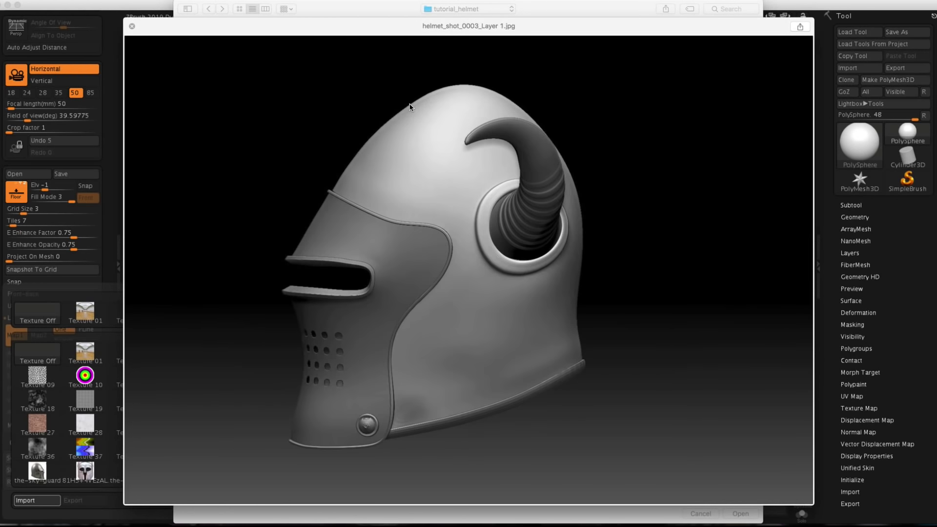
pyautogui.press('Down')
pyautogui.press('Up')
pyautogui.press('space')
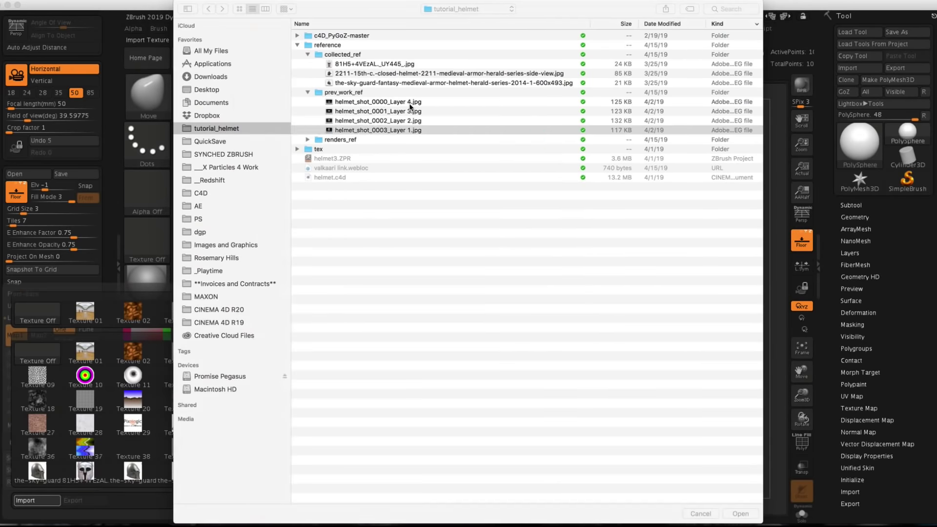
pyautogui.doubleClick(424, 130)
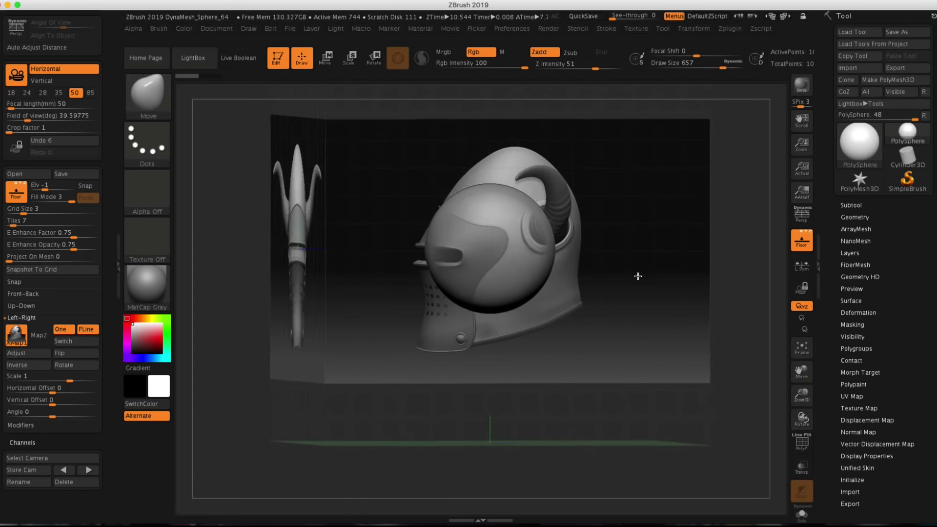
pyautogui.moveTo(626, 277); pyautogui.dragTo(632, 276)
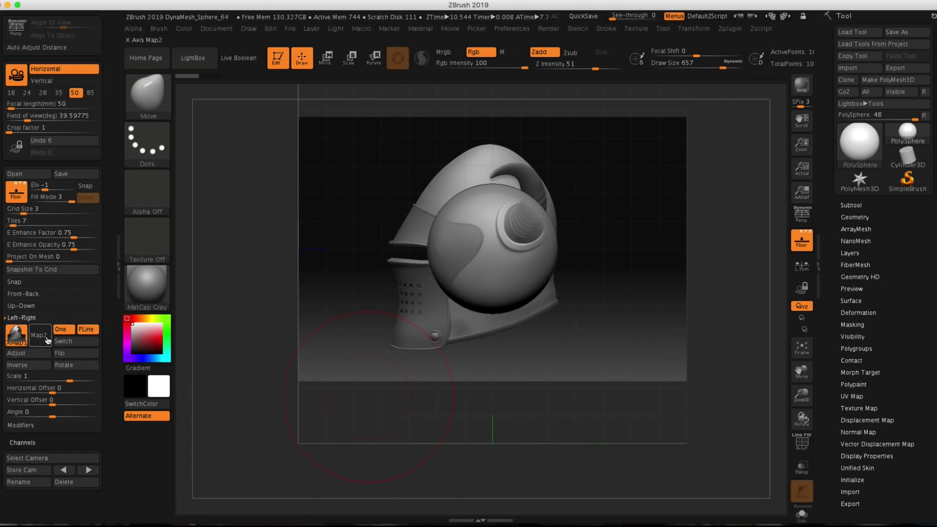
pyautogui.click(67, 359)
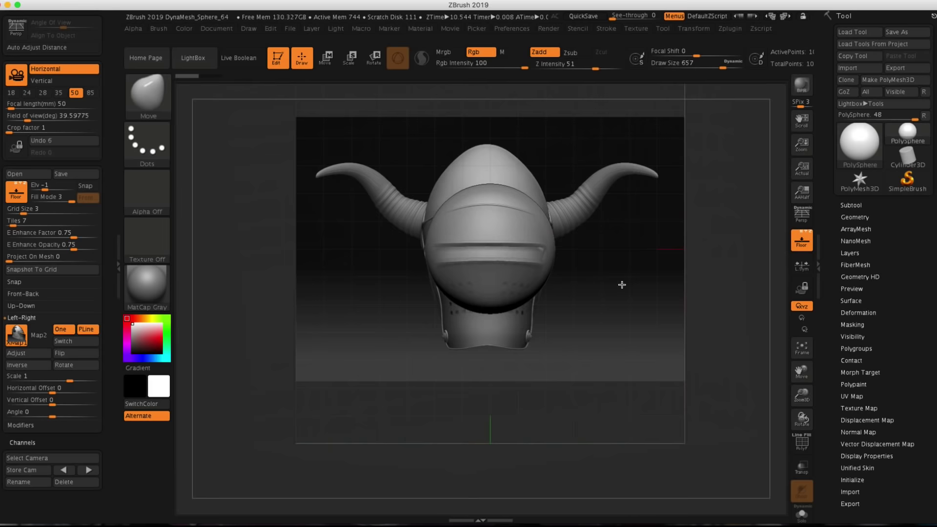
# Import the top view helmet_shot_0001_Layer 3.jpg as Map1 of the Up-Down grid
pyautogui.moveTo(665, 228); pyautogui.dragTo(529, 373)
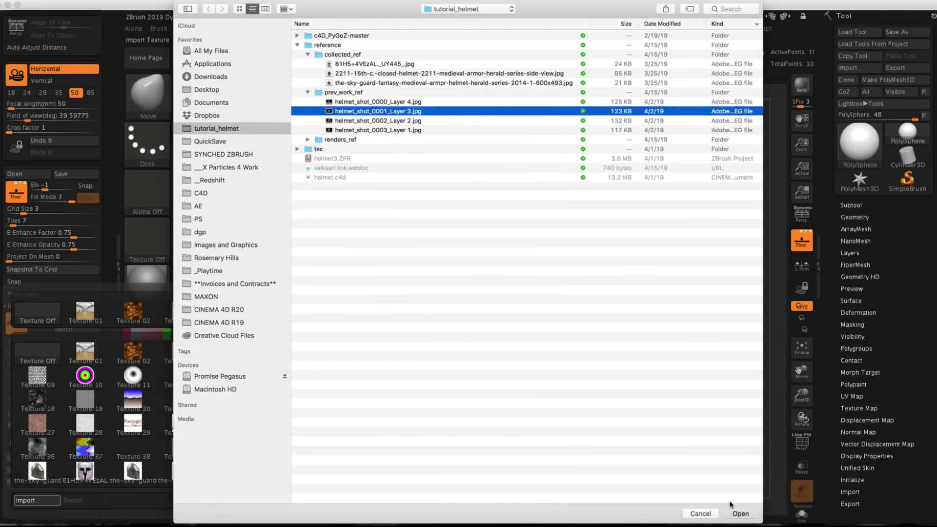
pyautogui.click(740, 513)
pyautogui.keyDown('shift'); pyautogui.moveTo(485, 144); pyautogui.dragTo(551, 213); pyautogui.keyUp('shift')
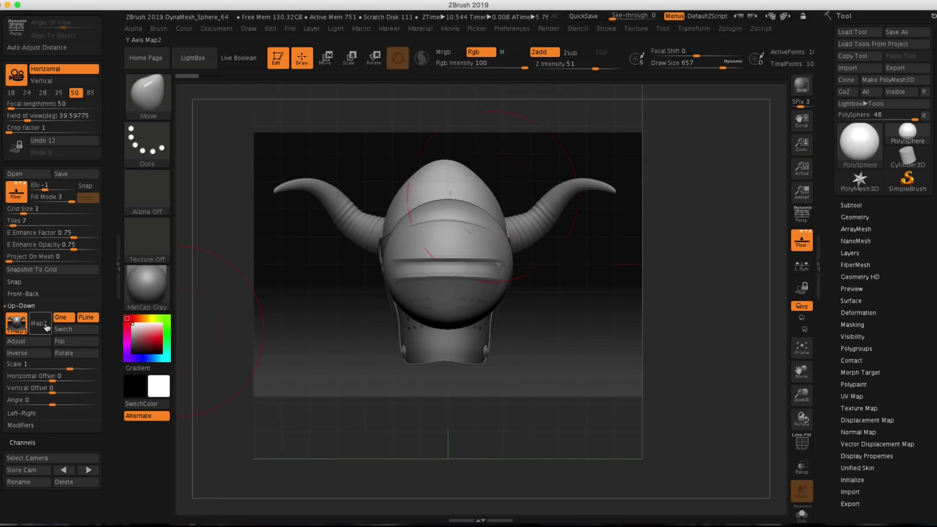
# Import the bottom view helmet image as Map2 of the Up-Down grid
pyautogui.click(42, 324)
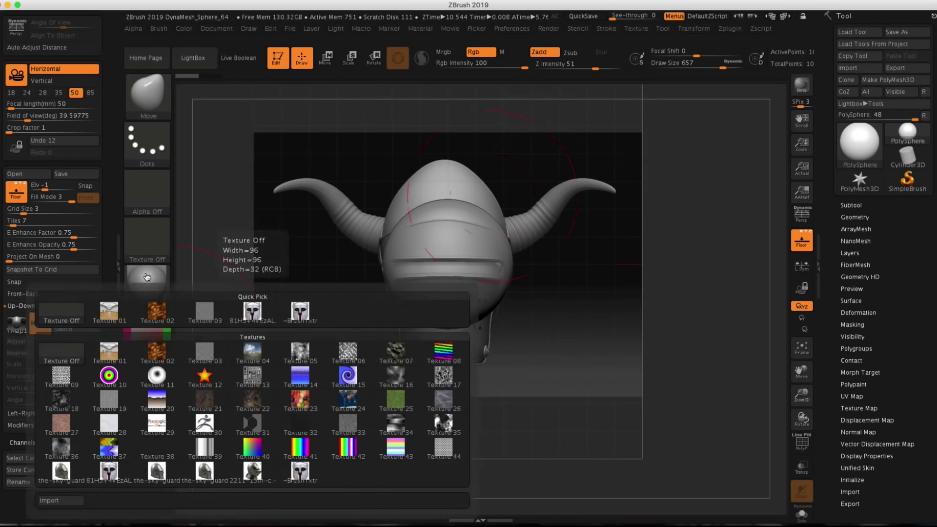
pyautogui.click(44, 324)
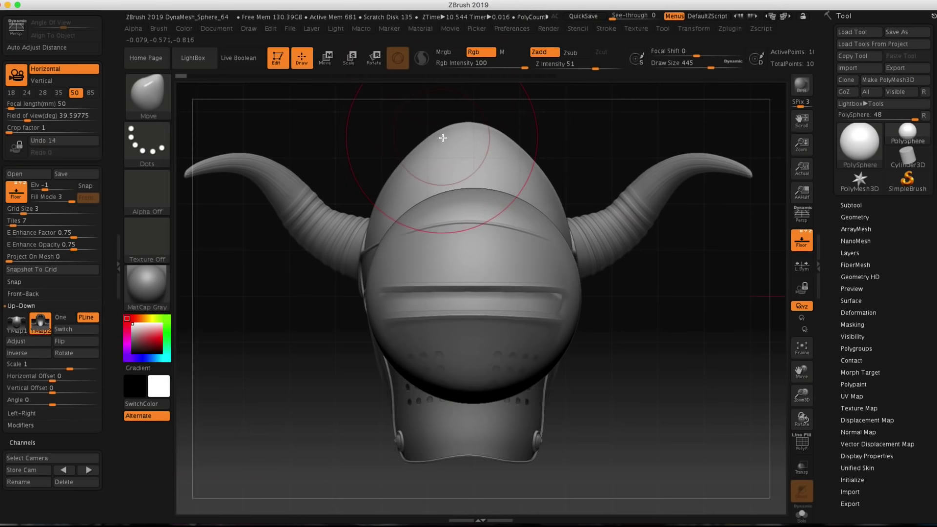
pyautogui.keyDown('alt'); pyautogui.moveTo(667, 303); pyautogui.dragTo(669, 251); pyautogui.keyUp('alt')
pyautogui.moveTo(636, 292)
pyautogui.mouseDown()
pyautogui.moveTo(654, 295)
pyautogui.moveTo(656, 273)
pyautogui.moveTo(659, 339)
pyautogui.moveTo(733, 309)
pyautogui.moveTo(690, 299)
pyautogui.moveTo(660, 317)
pyautogui.moveTo(648, 300)
pyautogui.mouseUp()
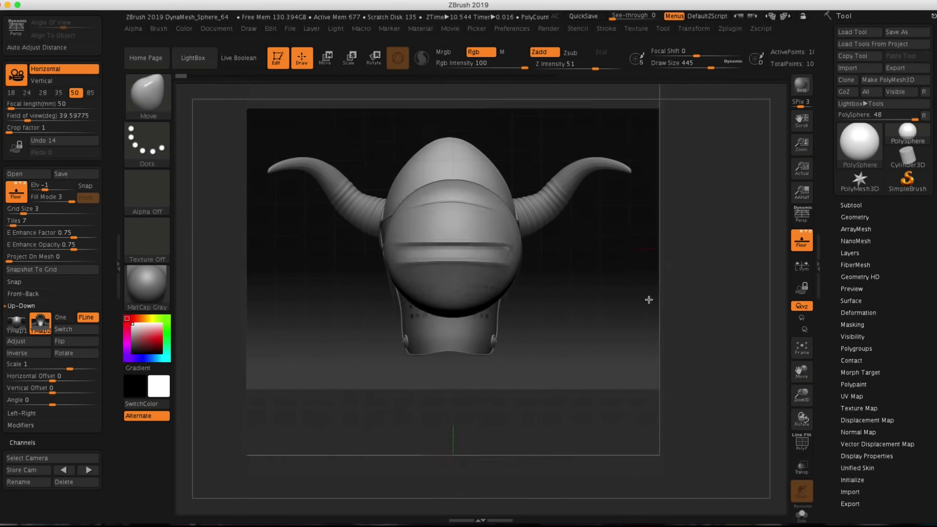
pyautogui.keyDown('alt'); pyautogui.moveTo(574, 302); pyautogui.dragTo(617, 302); pyautogui.keyUp('alt')
# Set the Move brush's draw size to 602 and ensure symmetry is active on the X axis
pyautogui.press('space')
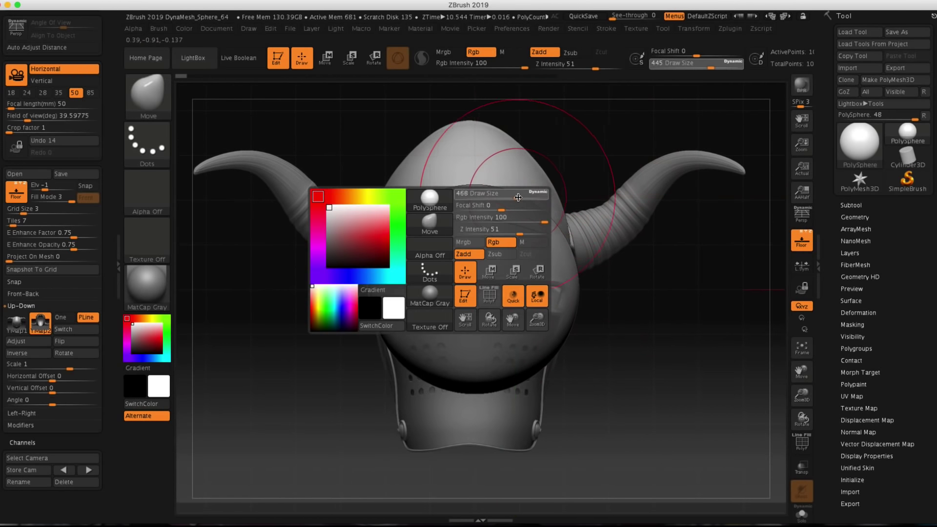
pyautogui.moveTo(526, 198); pyautogui.dragTo(524, 198)
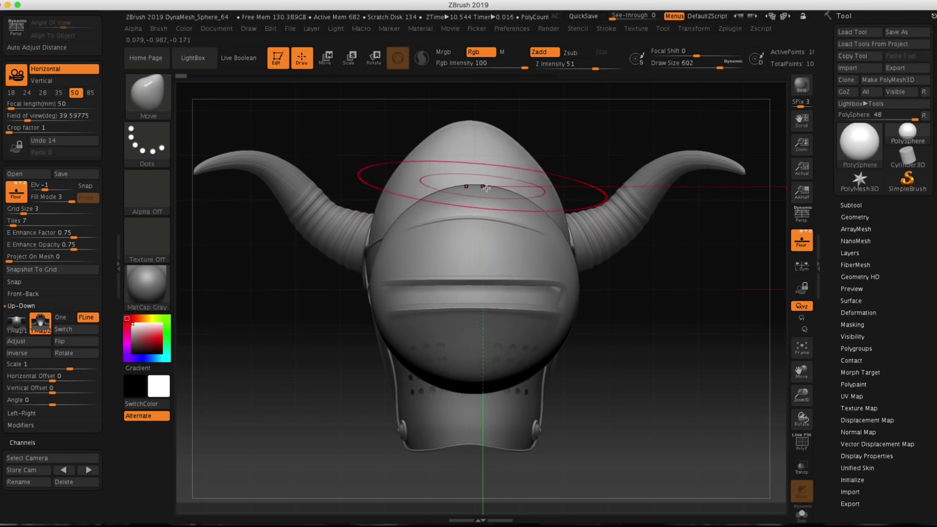
pyautogui.click(700, 30)
pyautogui.click(722, 289)
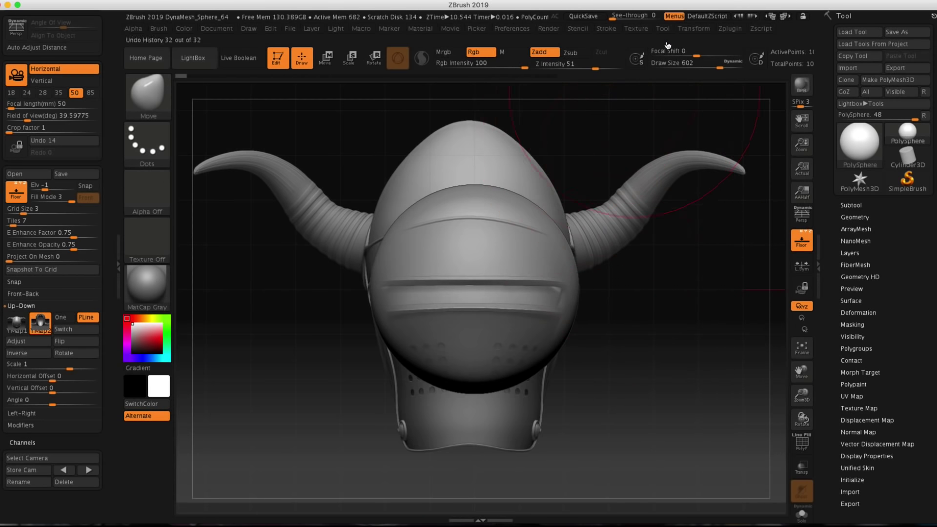
pyautogui.click(690, 30)
pyautogui.press('x')
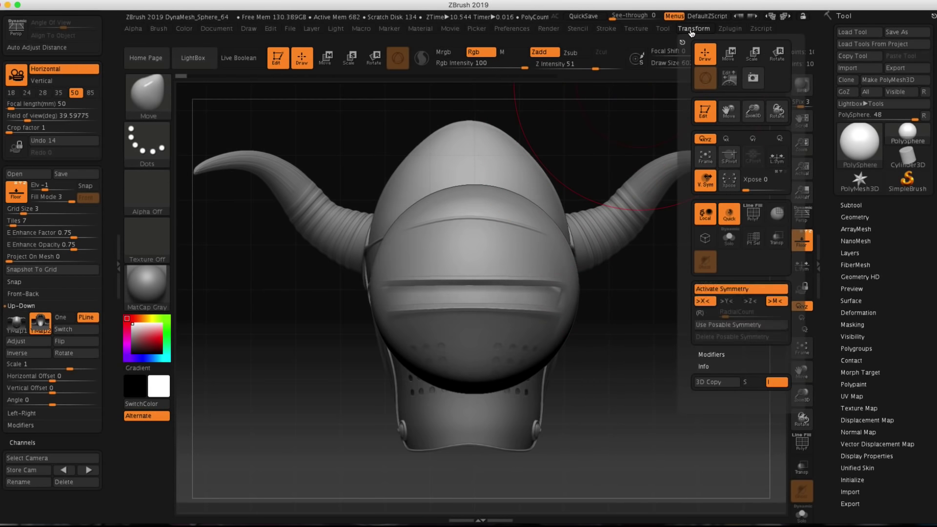
pyautogui.press('x')
pyautogui.press('x')
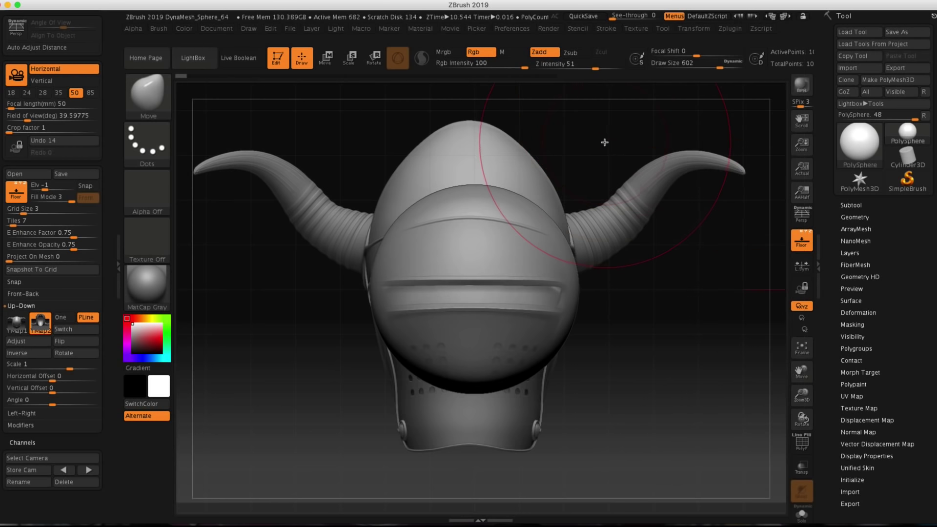
# Stretch the sphere upward to the crown and downward to the chin, matching its sides to the front helmet reference
pyautogui.press('shift')
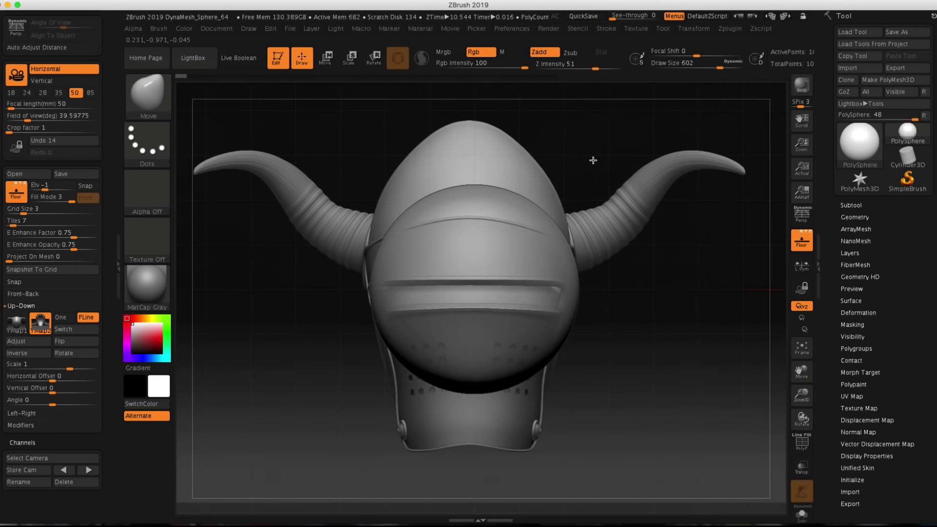
pyautogui.moveTo(593, 160); pyautogui.dragTo(585, 163)
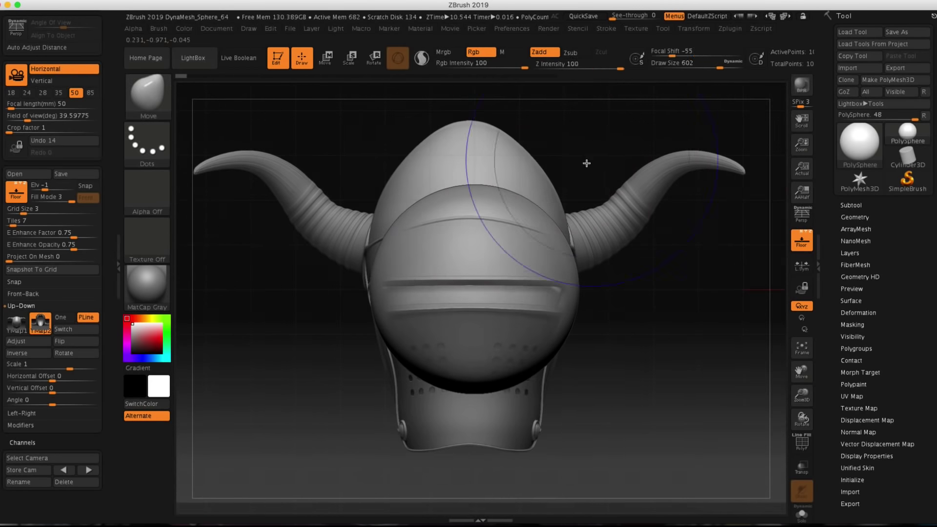
pyautogui.moveTo(477, 185); pyautogui.dragTo(474, 126)
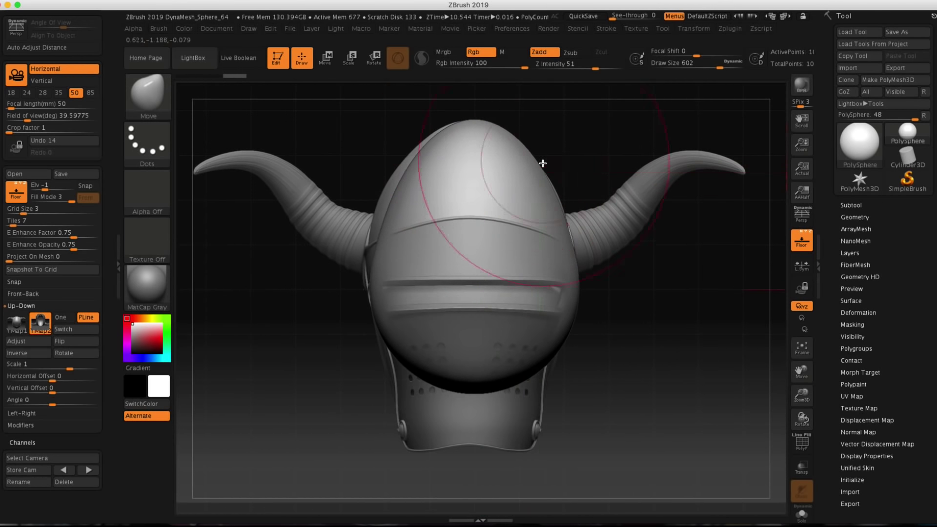
pyautogui.moveTo(541, 307)
pyautogui.mouseDown()
pyautogui.moveTo(550, 448)
pyautogui.moveTo(534, 444)
pyautogui.mouseUp()
pyautogui.moveTo(595, 329)
pyautogui.mouseDown()
pyautogui.moveTo(584, 354)
pyautogui.moveTo(548, 359)
pyautogui.moveTo(554, 369)
pyautogui.moveTo(542, 372)
pyautogui.mouseUp()
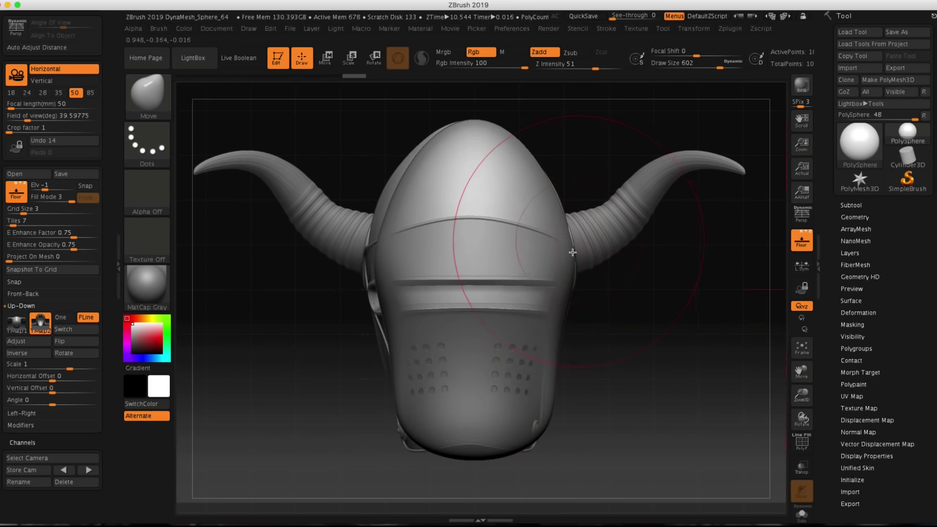
pyautogui.moveTo(598, 363)
pyautogui.mouseDown()
pyautogui.moveTo(615, 364)
pyautogui.moveTo(592, 362)
pyautogui.mouseUp()
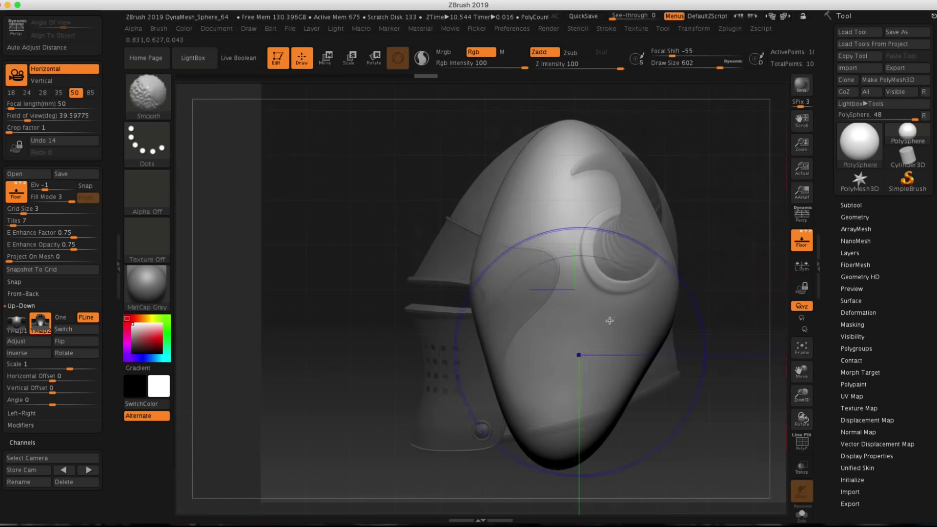
# Pull the front of the form out to the visor, face and chin outline of the side view reference
pyautogui.moveTo(711, 283); pyautogui.dragTo(611, 134)
pyautogui.moveTo(434, 220); pyautogui.dragTo(378, 229)
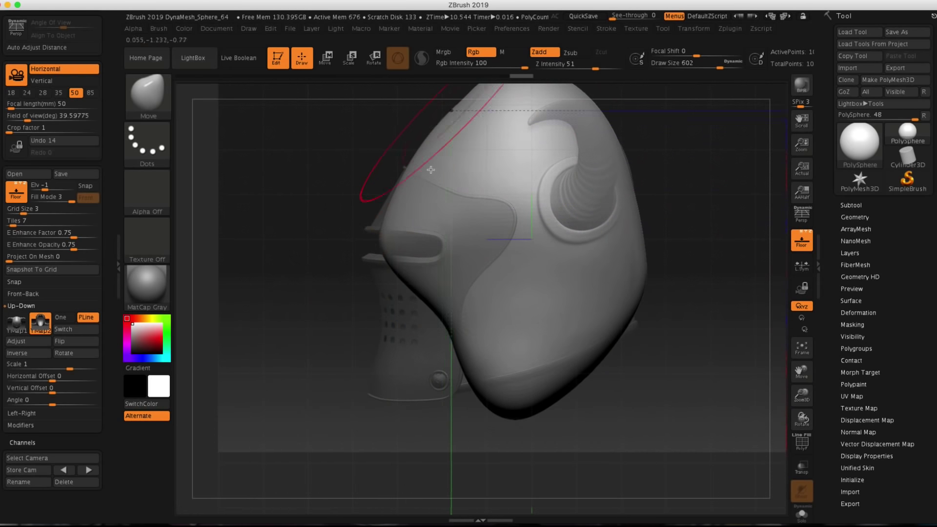
pyautogui.moveTo(462, 357)
pyautogui.mouseDown()
pyautogui.moveTo(376, 406)
pyautogui.moveTo(369, 380)
pyautogui.mouseUp()
pyautogui.moveTo(410, 276); pyautogui.dragTo(370, 268)
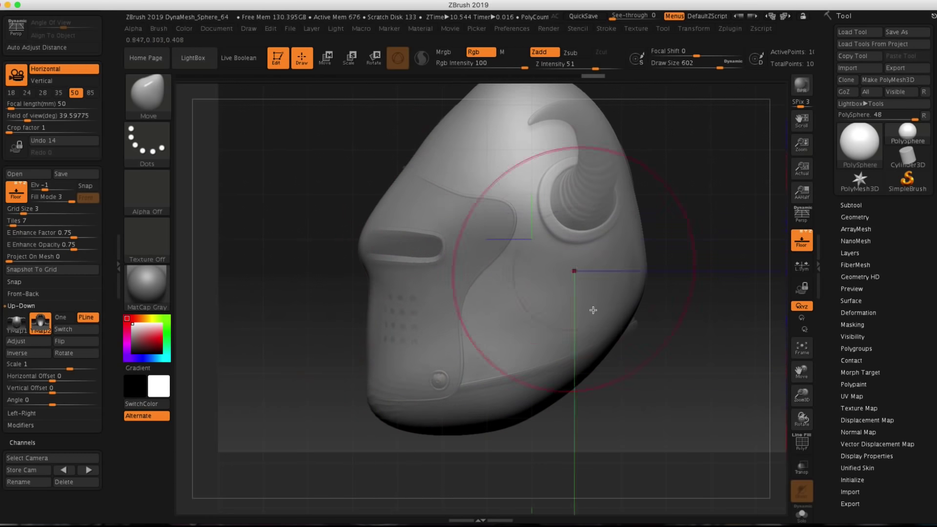
# Shape the back and sloping lower edge of the helmet form to follow the side view reference
pyautogui.moveTo(624, 322); pyautogui.dragTo(632, 320)
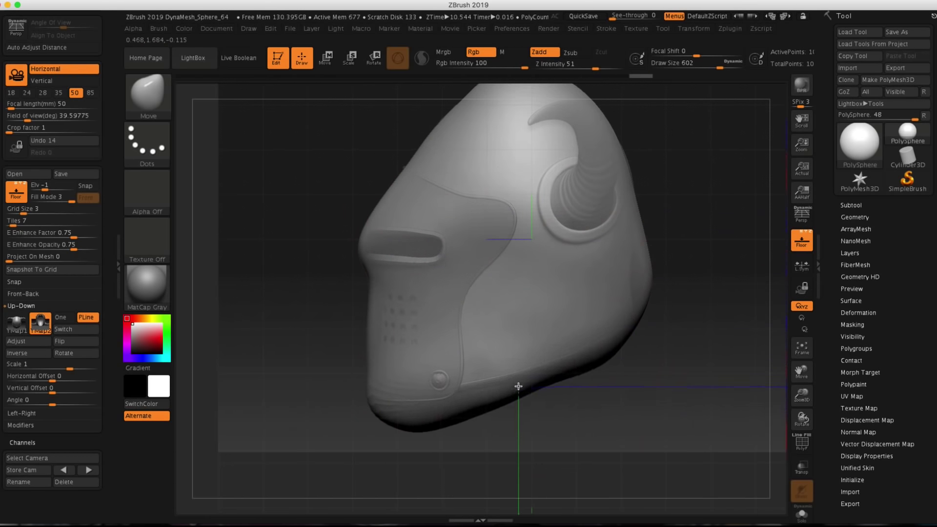
pyautogui.moveTo(485, 361); pyautogui.dragTo(602, 276)
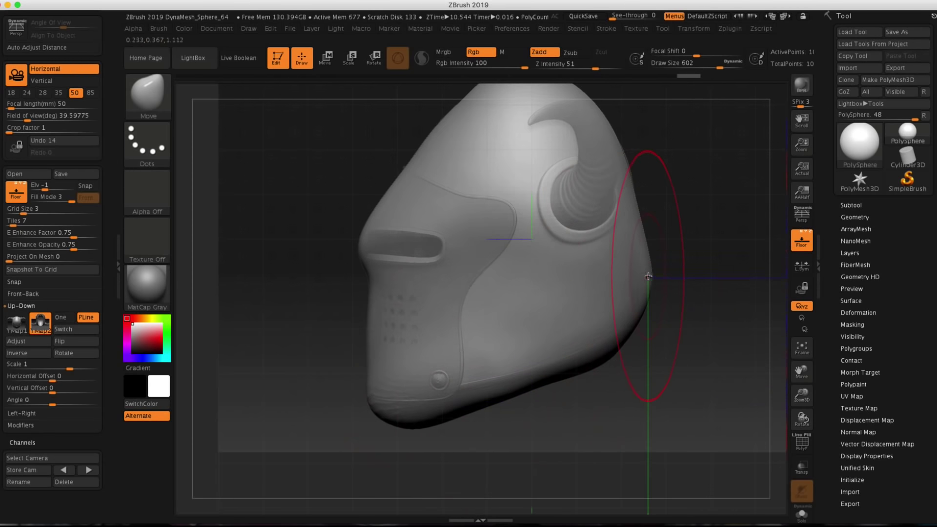
pyautogui.moveTo(643, 173); pyautogui.dragTo(602, 271)
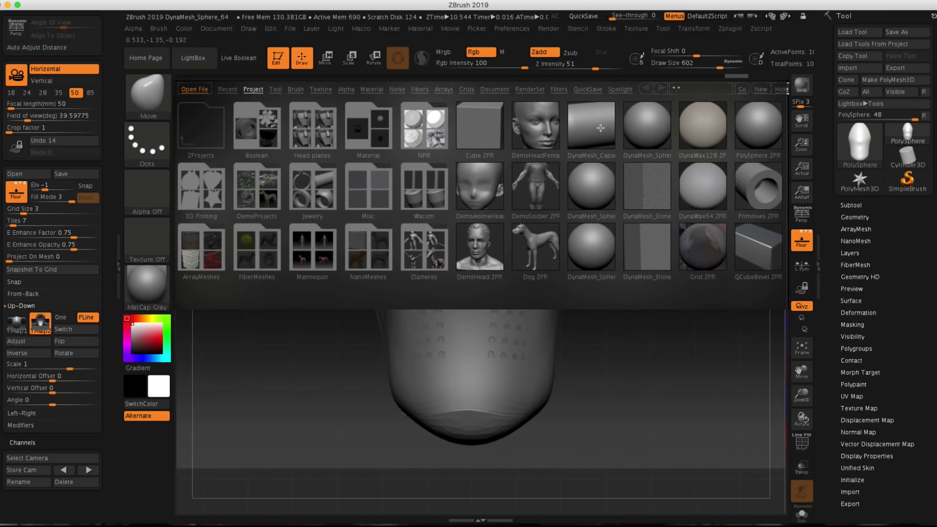
# Load DemoHead.ZTL from the LightBox tools, return to the PolySphere tool and close LightBox
pyautogui.click(276, 90)
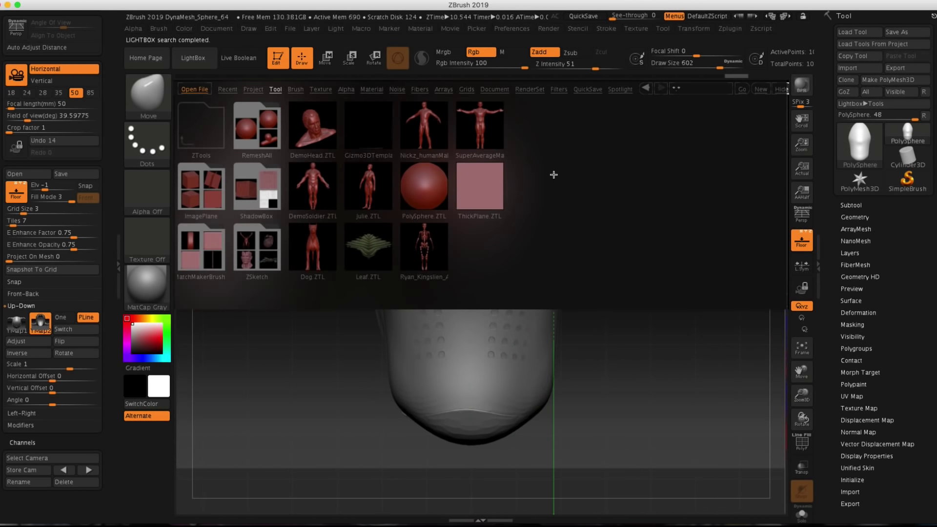
pyautogui.doubleClick(317, 129)
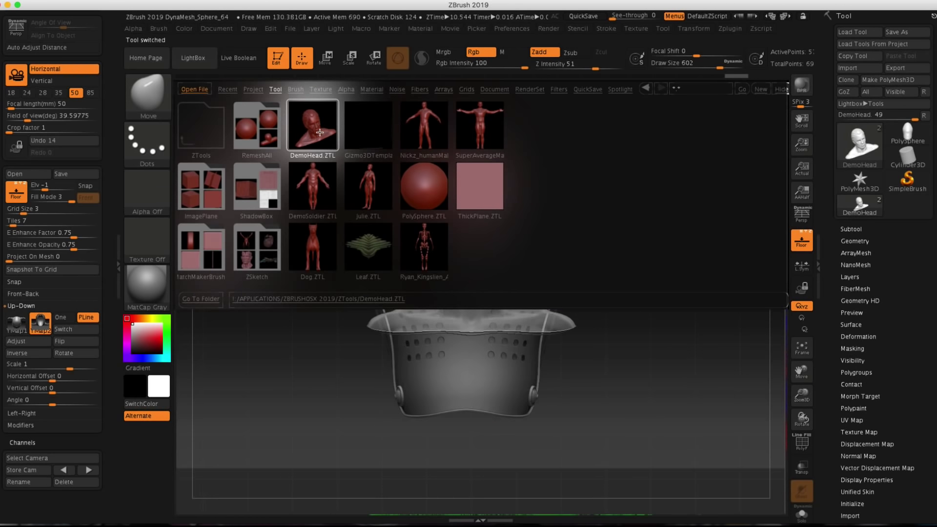
pyautogui.click(850, 229)
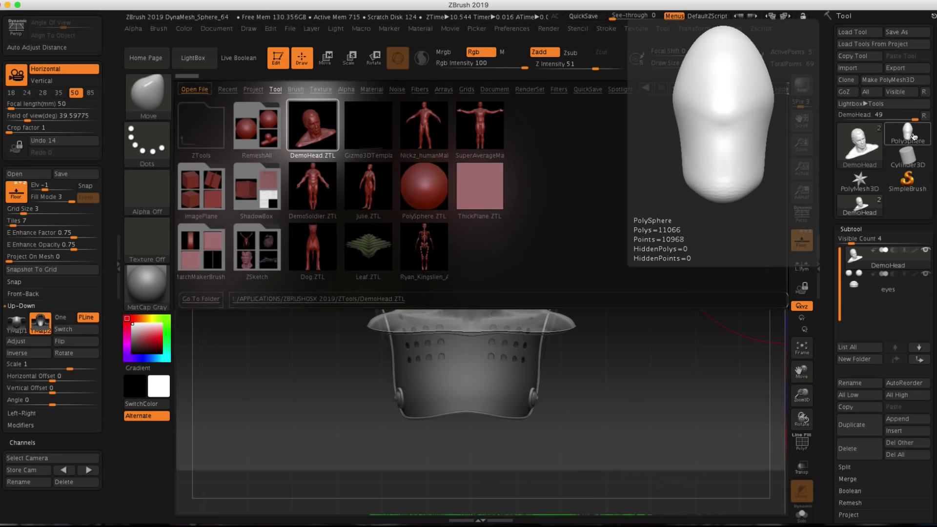
pyautogui.click(913, 136)
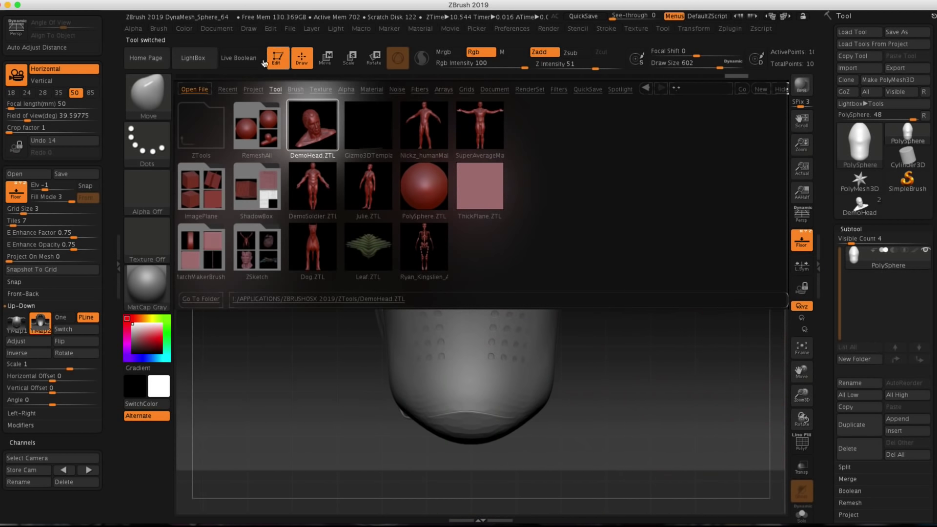
pyautogui.click(193, 58)
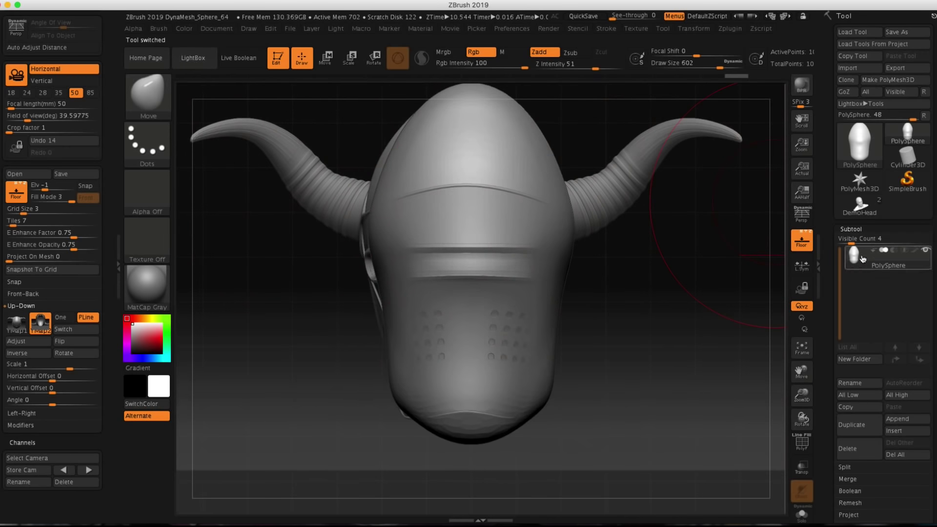
# Append the DemoHead to the PolySphere as a subtool and make it the active subtool
pyautogui.click(906, 430)
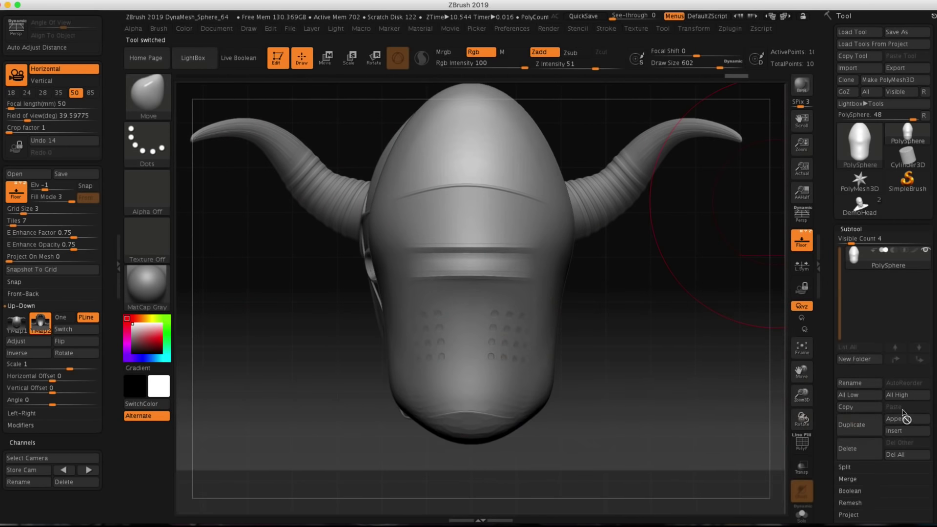
pyautogui.click(899, 419)
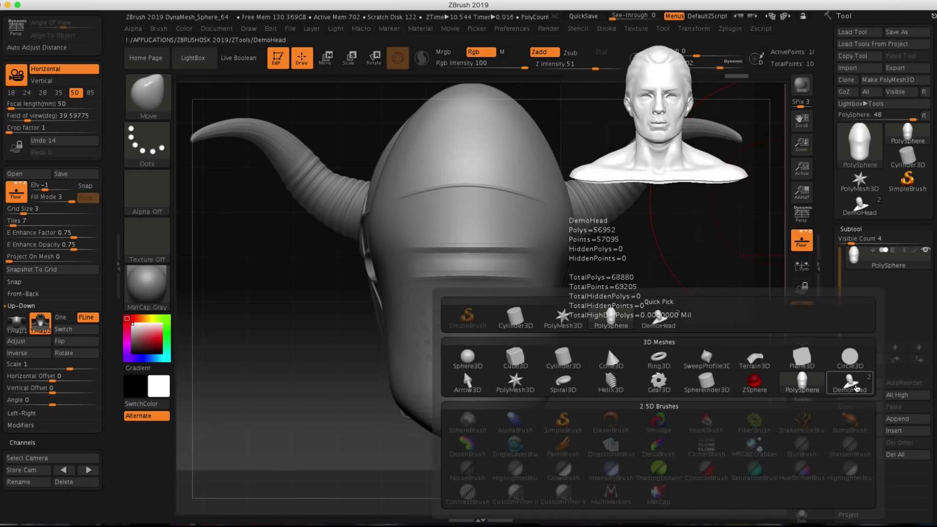
pyautogui.click(849, 383)
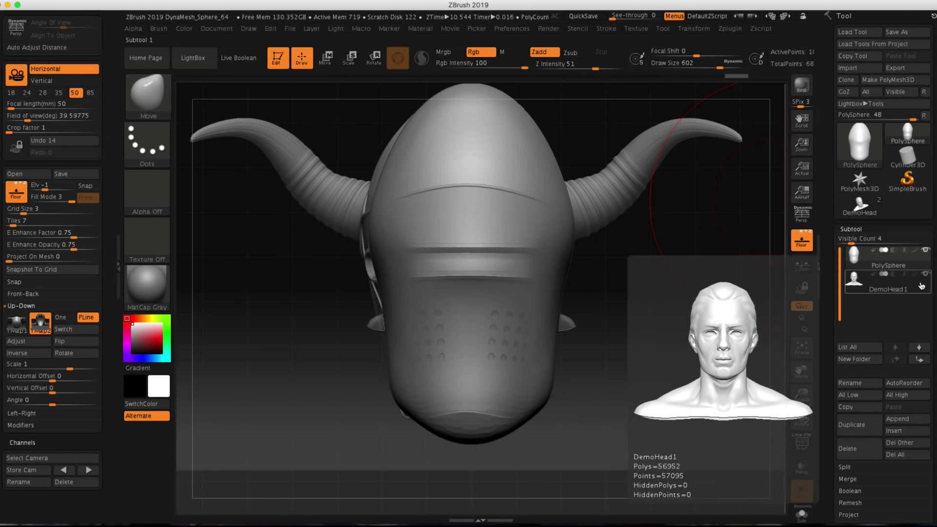
pyautogui.click(883, 285)
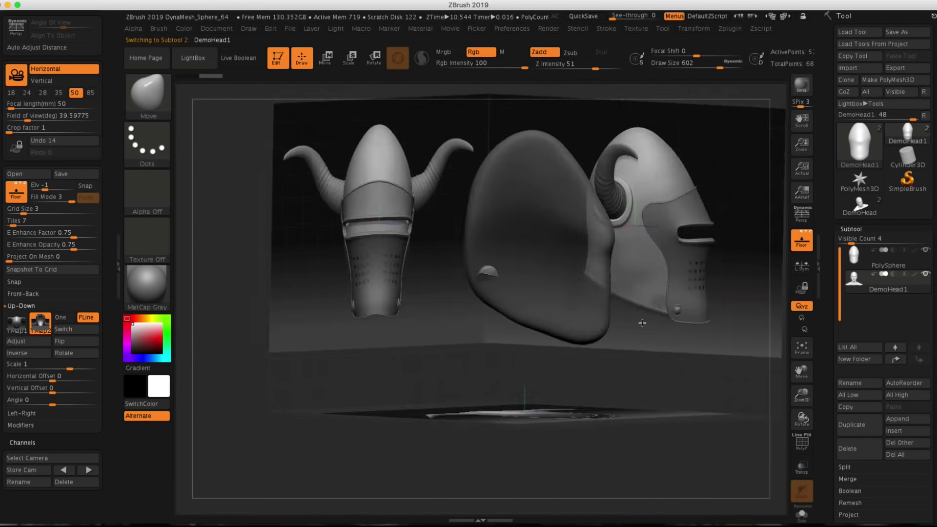
# Turn on transparency, reposition the DemoHead inside the helmet form from the side and front views, and turn transparency off
pyautogui.moveTo(546, 226); pyautogui.dragTo(632, 178)
pyautogui.click(804, 467)
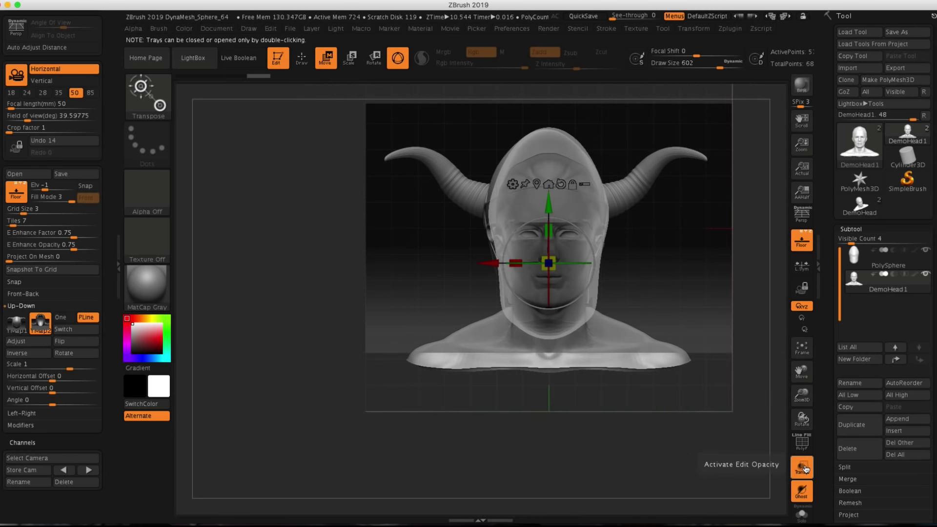
pyautogui.moveTo(671, 283); pyautogui.dragTo(705, 276)
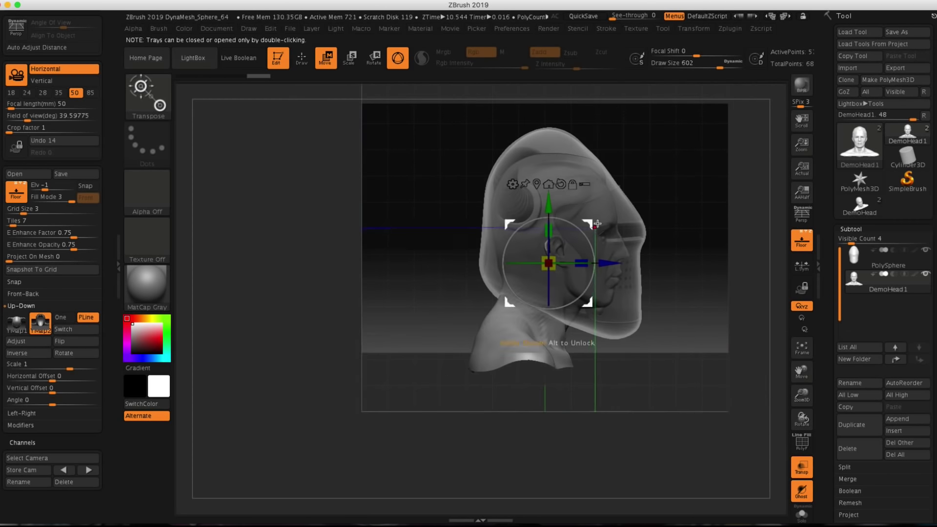
pyautogui.moveTo(592, 225); pyautogui.dragTo(593, 228)
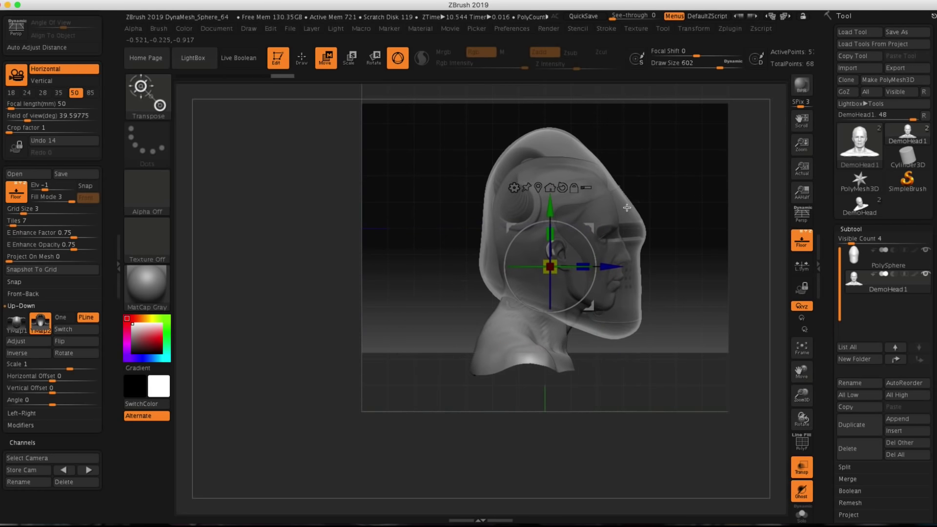
pyautogui.moveTo(551, 267); pyautogui.dragTo(559, 259)
pyautogui.moveTo(681, 209); pyautogui.dragTo(649, 209)
pyautogui.keyDown('alt'); pyautogui.moveTo(641, 264); pyautogui.dragTo(646, 270); pyautogui.keyUp('alt')
pyautogui.moveTo(556, 266); pyautogui.dragTo(555, 261)
pyautogui.moveTo(550, 207); pyautogui.dragTo(550, 202)
pyautogui.click(802, 466)
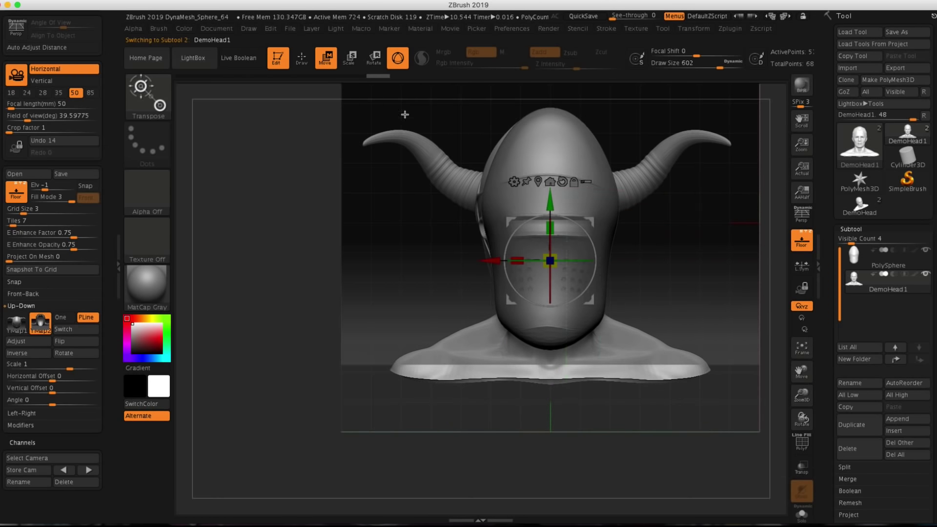
# Return to draw mode, inspect the form from above, and rename the PolySphere subtool as Main Helmet
pyautogui.press('q')
pyautogui.moveTo(690, 268); pyautogui.dragTo(681, 398)
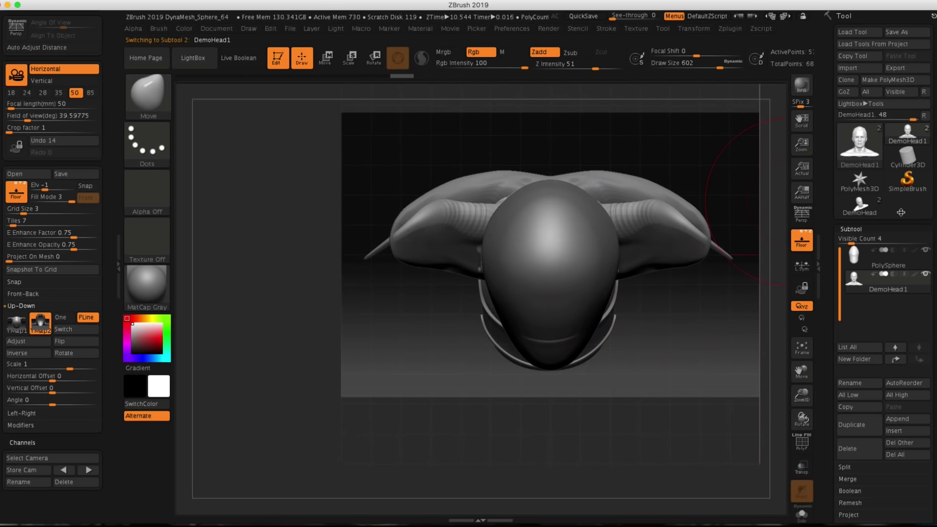
pyautogui.click(913, 265)
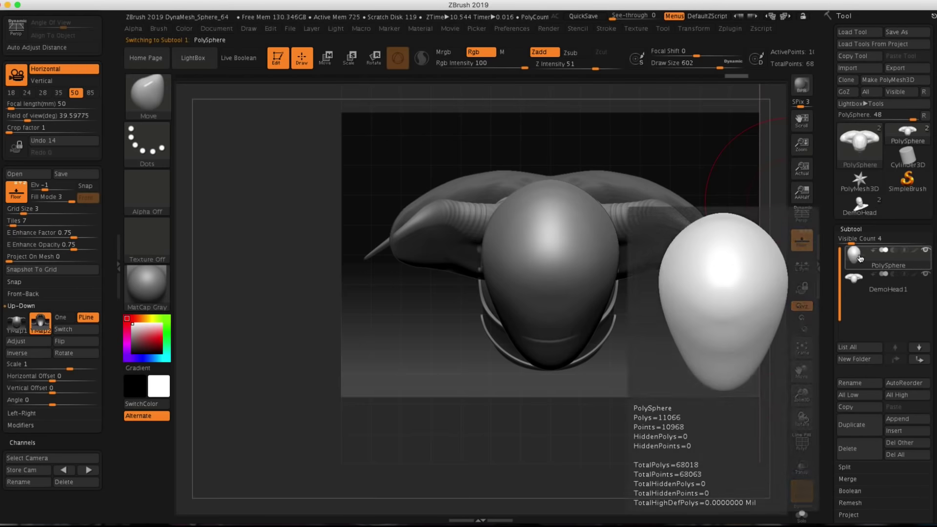
pyautogui.click(866, 384)
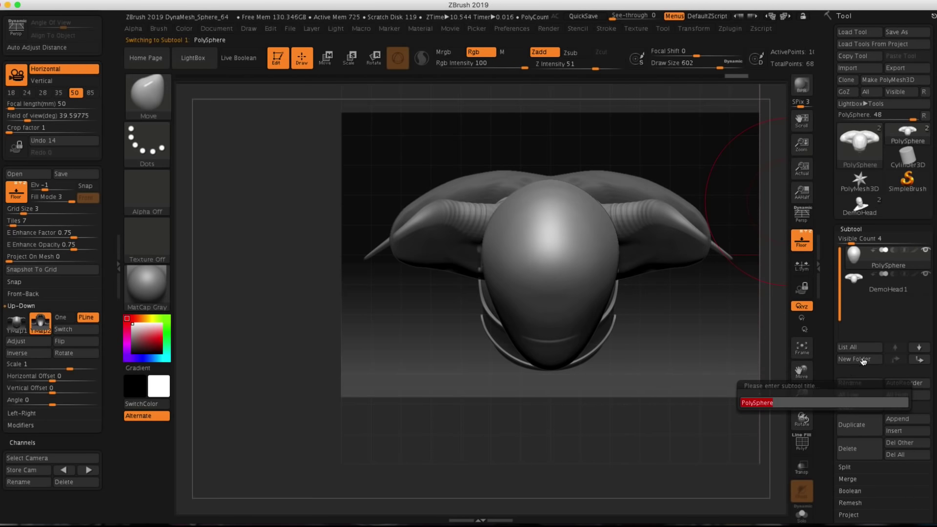
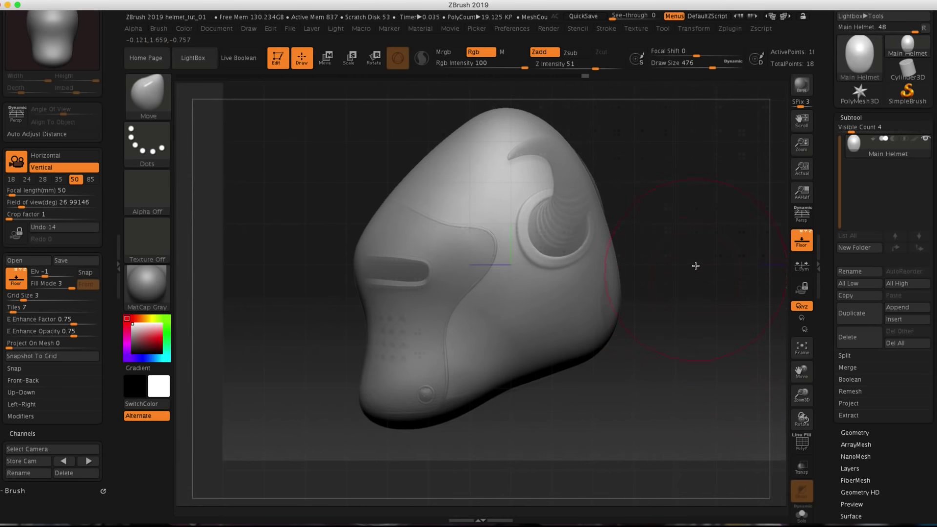
# Bring up the Brush palette and assign SliceCurve as the selection-type brush in place of SelectRect
pyautogui.keyDown('alt'); pyautogui.moveTo(695, 277); pyautogui.dragTo(692, 273); pyautogui.keyUp('alt')
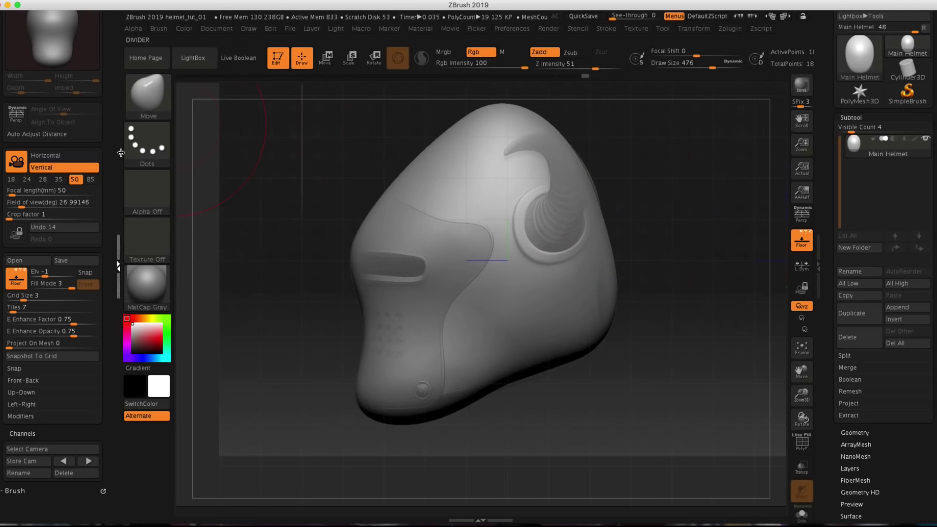
pyautogui.moveTo(121, 153); pyautogui.dragTo(112, 234)
pyautogui.click(51, 19)
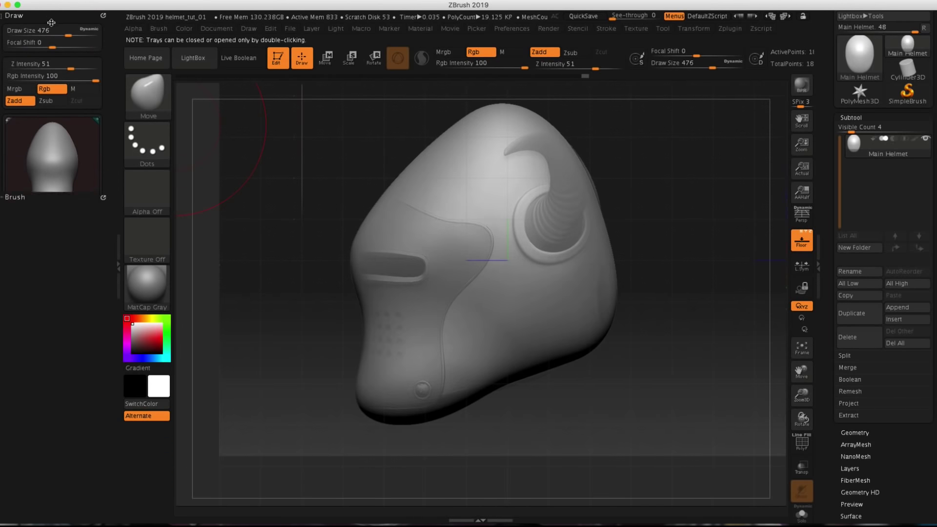
pyautogui.click(48, 28)
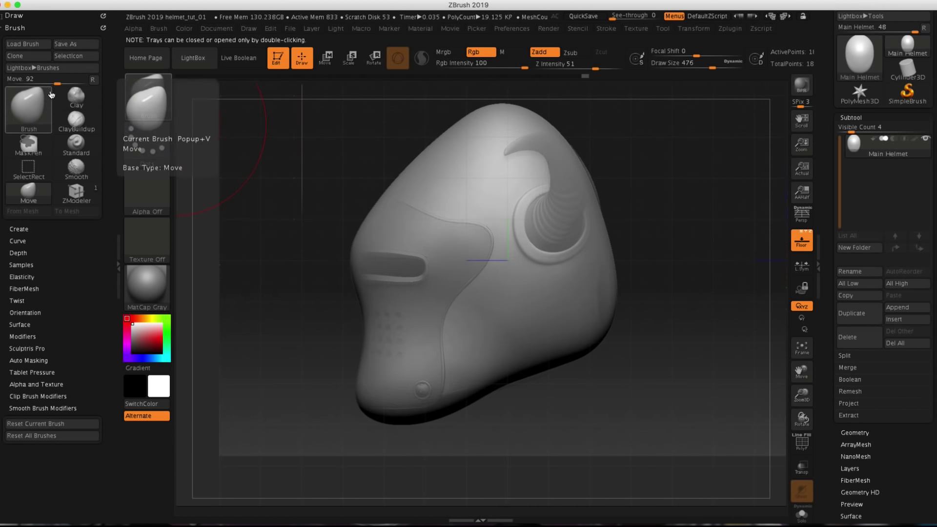
pyautogui.press('ctrl')
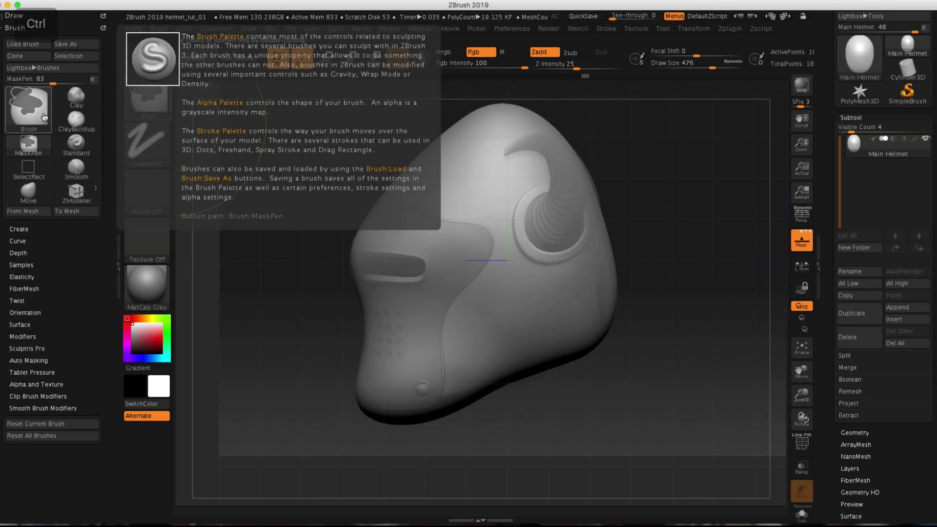
pyautogui.hotkey('ctrl', 'shift')
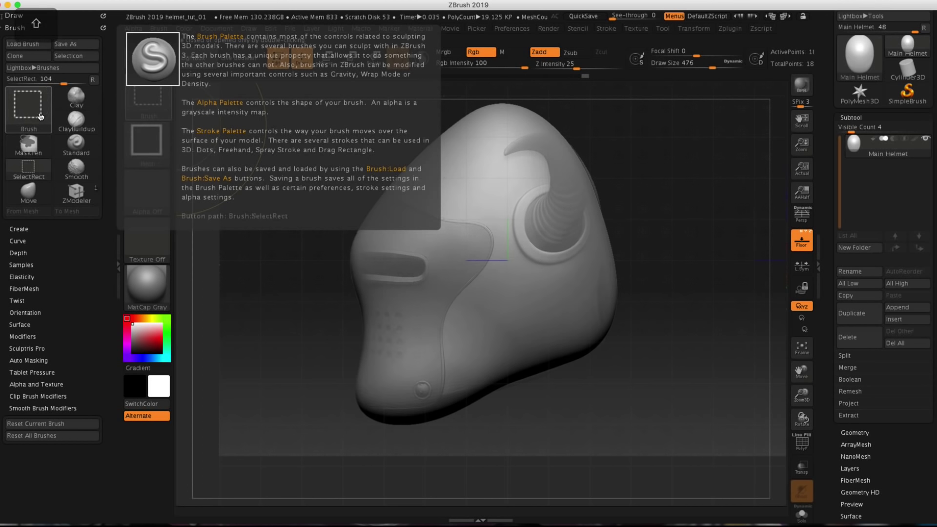
pyautogui.click(41, 117)
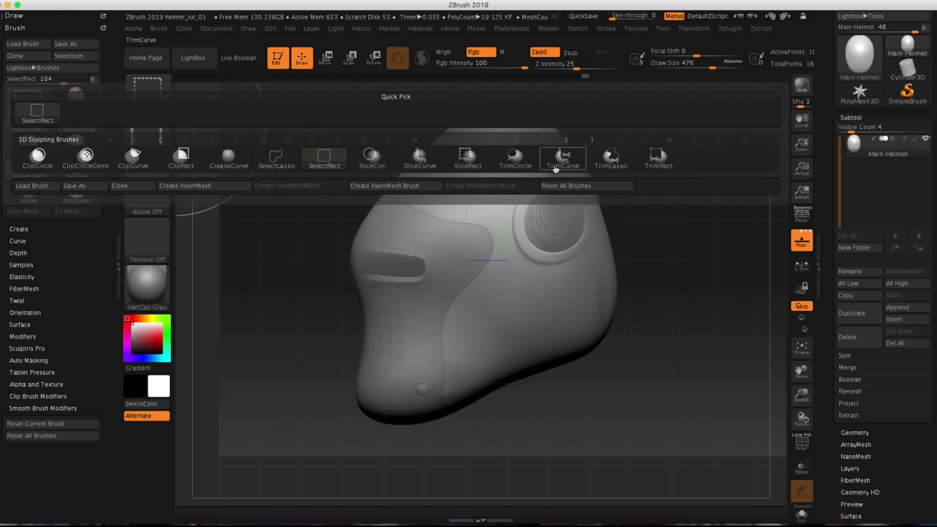
pyautogui.moveTo(416, 166)
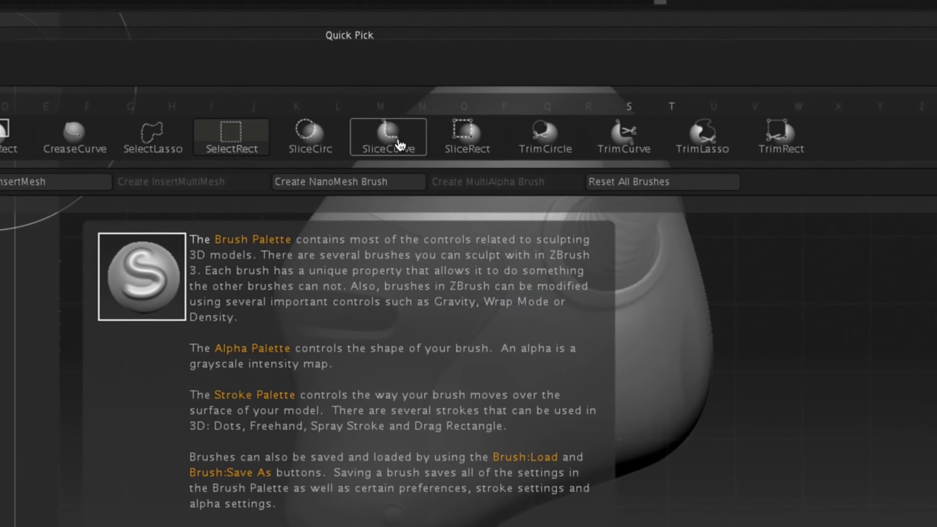
pyautogui.click(409, 161)
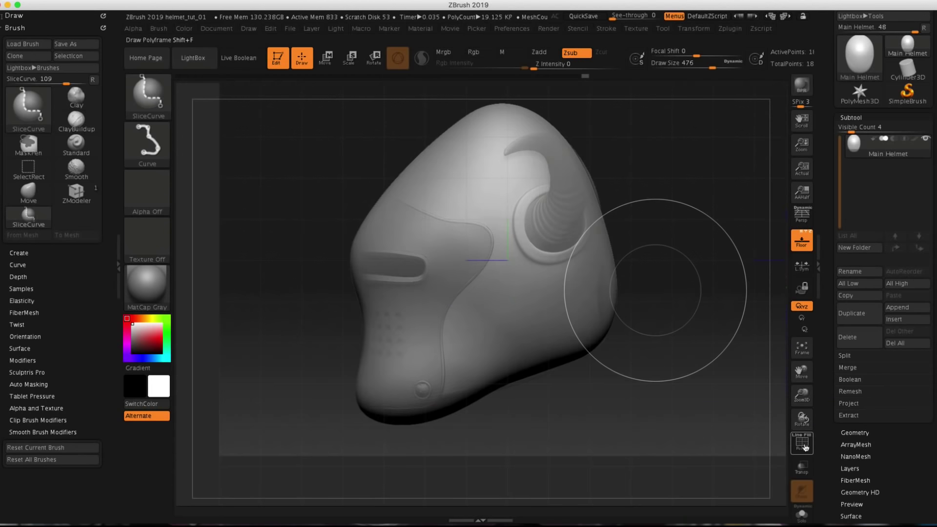
# Turn on PolyFrame and slice off the face plate with a SliceCurve path following the reference outline from the brow to below the chin
pyautogui.click(802, 445)
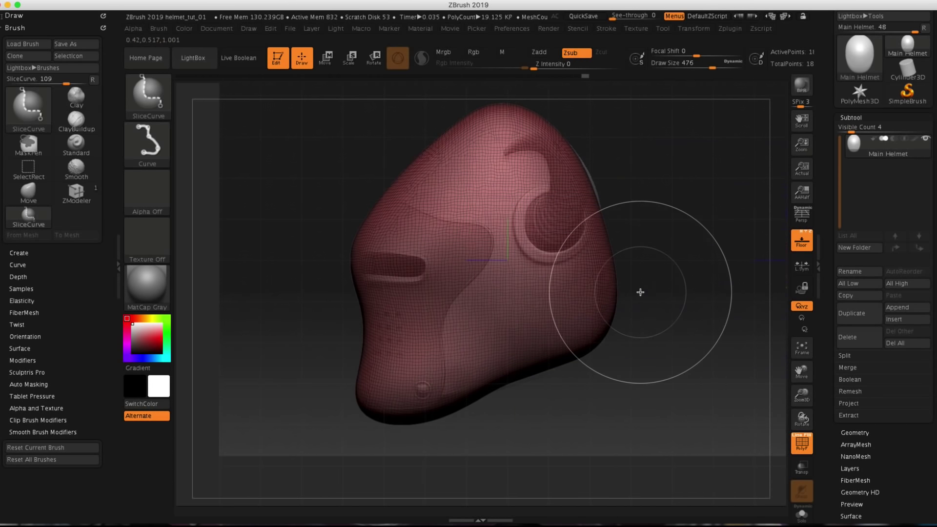
pyautogui.click(807, 438)
pyautogui.click(808, 438)
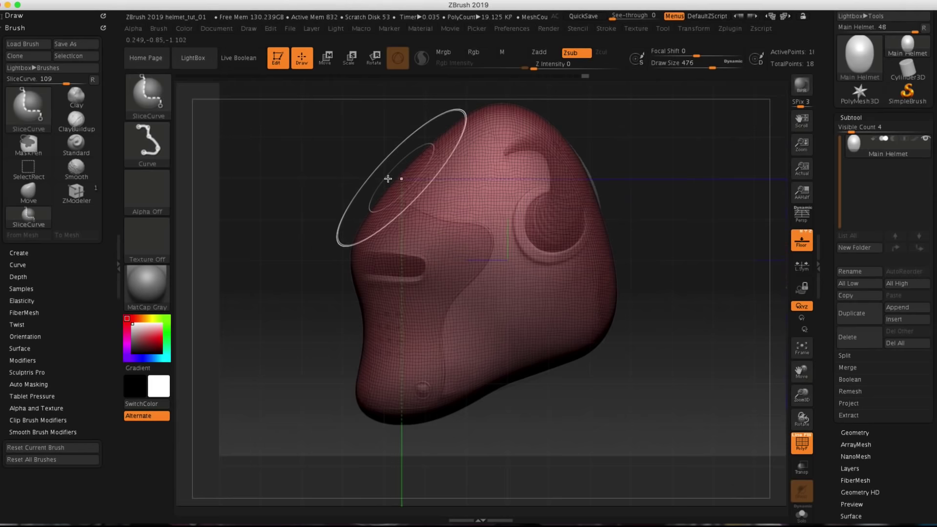
pyautogui.keyDown('ctrl'); pyautogui.keyDown('shift'); pyautogui.moveTo(380, 195); pyautogui.dragTo(402, 206); pyautogui.keyUp('shift'); pyautogui.keyUp('ctrl')
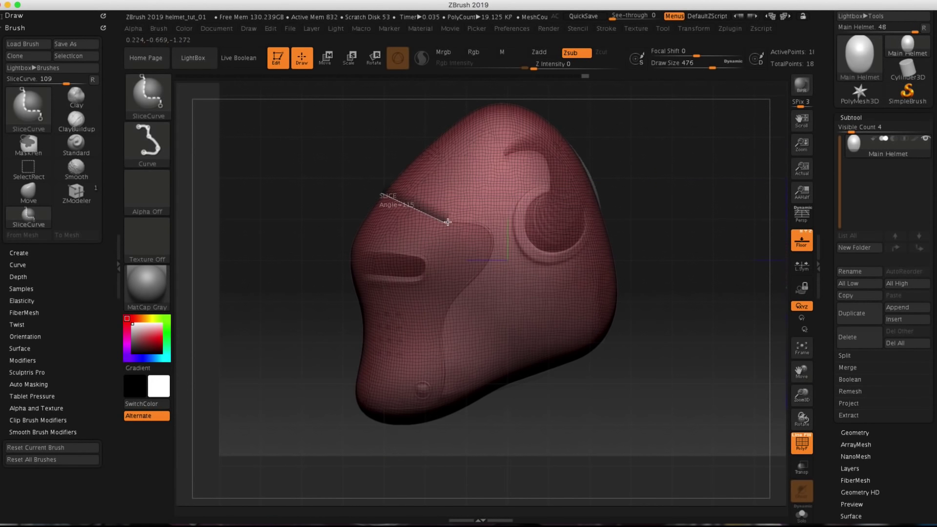
pyautogui.press('alt')
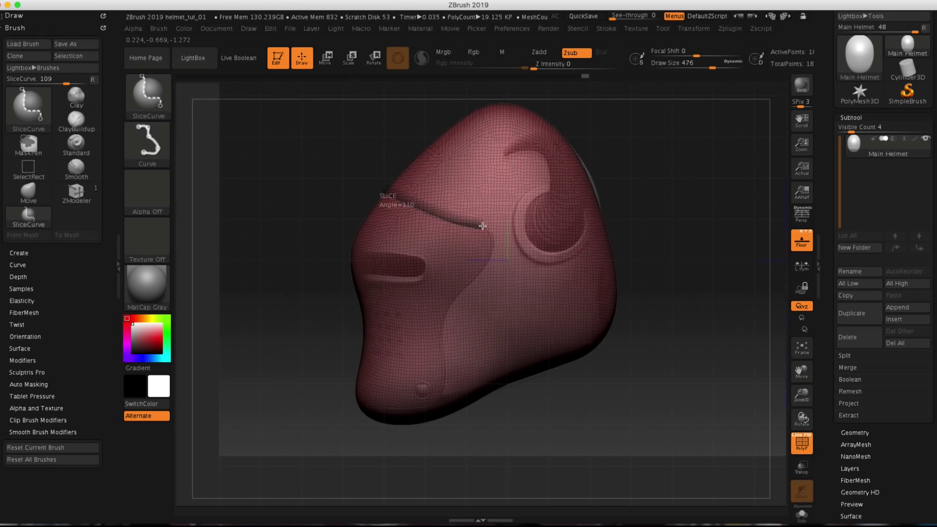
pyautogui.moveTo(484, 225)
pyautogui.mouseDown()
pyautogui.moveTo(494, 253)
pyautogui.moveTo(471, 285)
pyautogui.mouseUp()
pyautogui.press('alt')
pyautogui.press('alt')
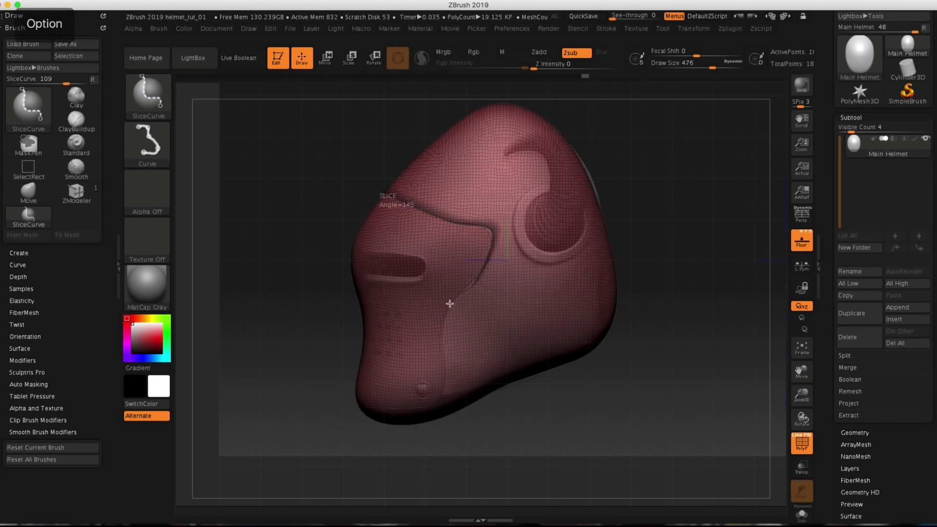
pyautogui.moveTo(445, 318); pyautogui.dragTo(443, 351)
pyautogui.press('alt')
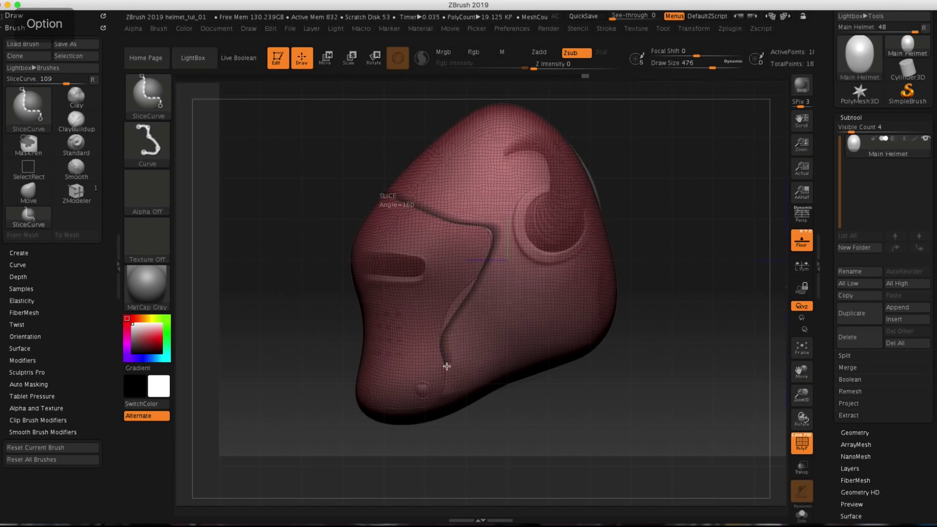
pyautogui.moveTo(449, 388)
pyautogui.mouseDown()
pyautogui.moveTo(444, 408)
pyautogui.moveTo(447, 389)
pyautogui.moveTo(442, 398)
pyautogui.mouseUp()
pyautogui.press('alt')
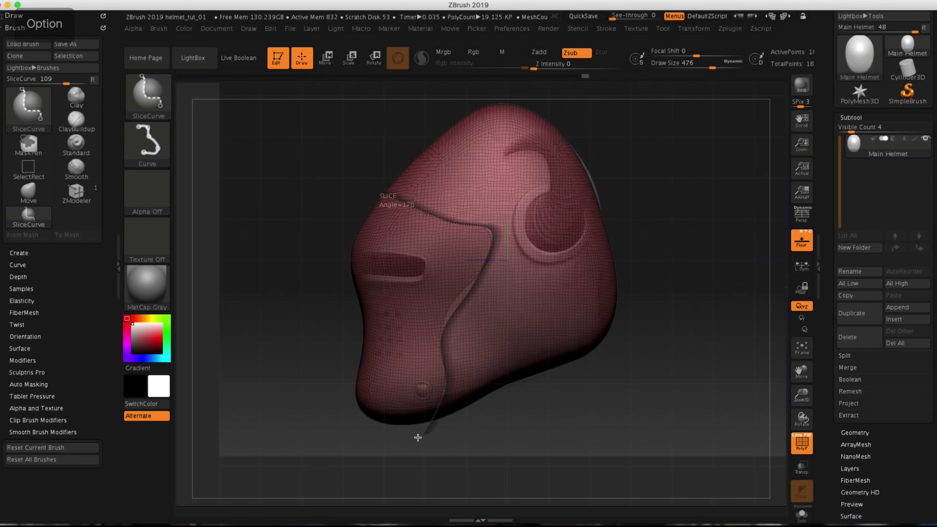
pyautogui.moveTo(418, 437); pyautogui.dragTo(390, 434)
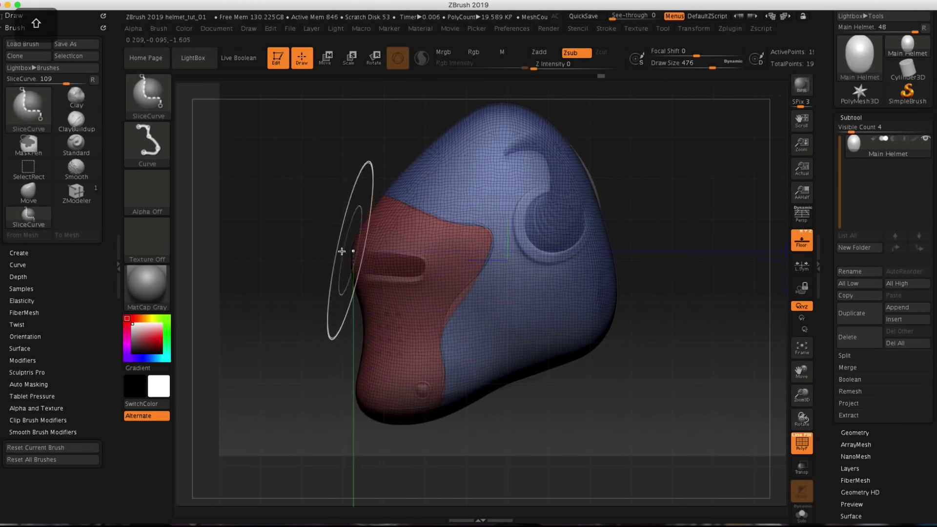
# Slice around the reference eye slot in the face plate with SliceCurve to make it a separate polygroup
pyautogui.keyDown('ctrl'); pyautogui.keyDown('shift'); pyautogui.moveTo(341, 254); pyautogui.dragTo(383, 254); pyautogui.keyUp('shift'); pyautogui.keyUp('ctrl')
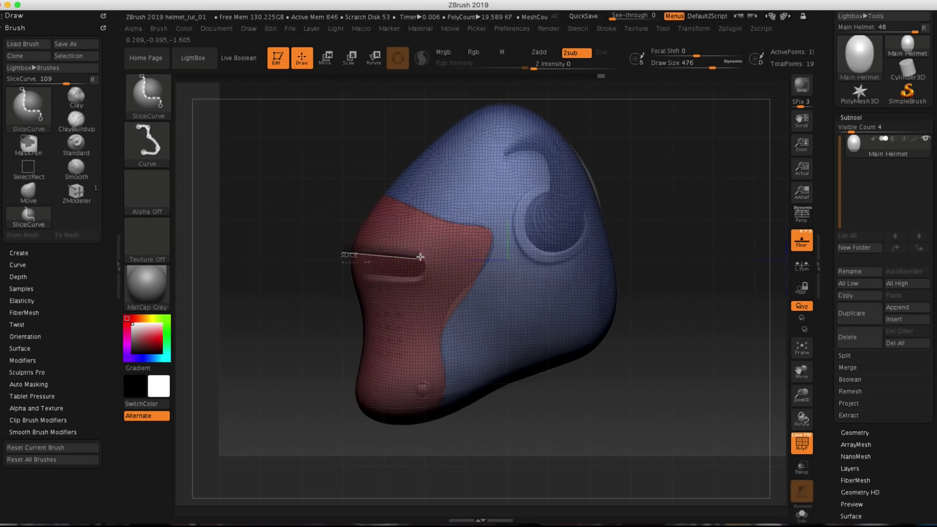
pyautogui.moveTo(420, 257)
pyautogui.keyDown('alt'); pyautogui.mouseDown()
pyautogui.moveTo(411, 283)
pyautogui.moveTo(353, 280)
pyautogui.moveTo(331, 263)
pyautogui.moveTo(337, 255)
pyautogui.mouseUp(); pyautogui.keyUp('alt')
pyautogui.press('ctrl')
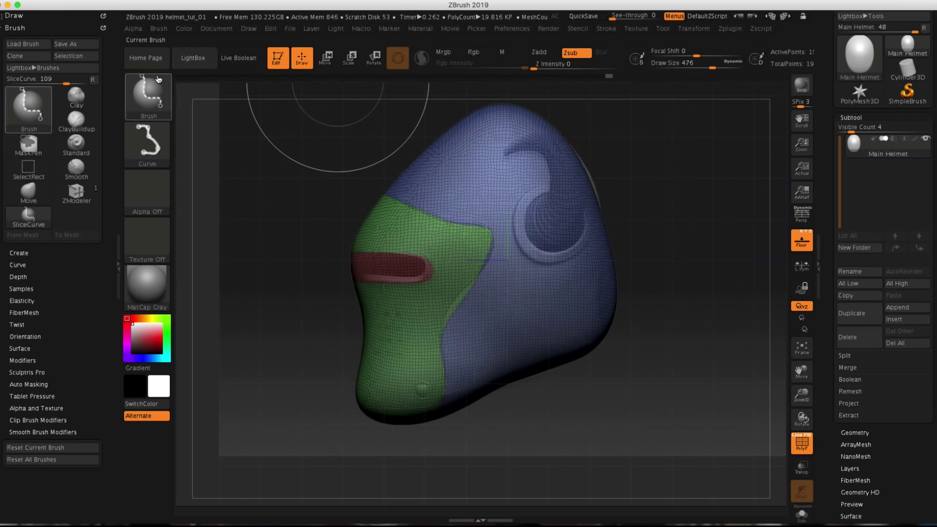
# Switch to SliceCirc and slice a circle around the reference ring at the horn's base
pyautogui.keyDown('ctrl'); pyautogui.keyDown('shift'); pyautogui.click(38, 114); pyautogui.keyUp('shift'); pyautogui.keyUp('ctrl')
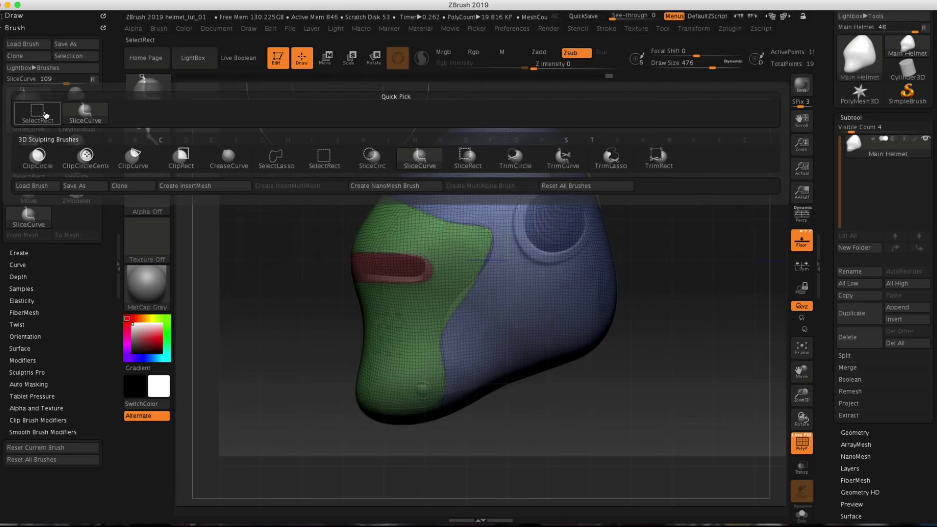
pyautogui.moveTo(379, 162)
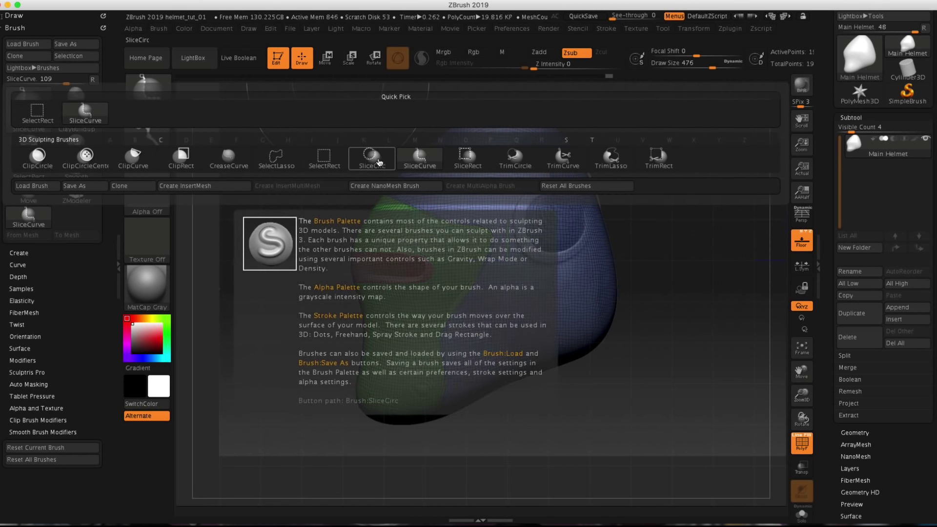
pyautogui.click(382, 163)
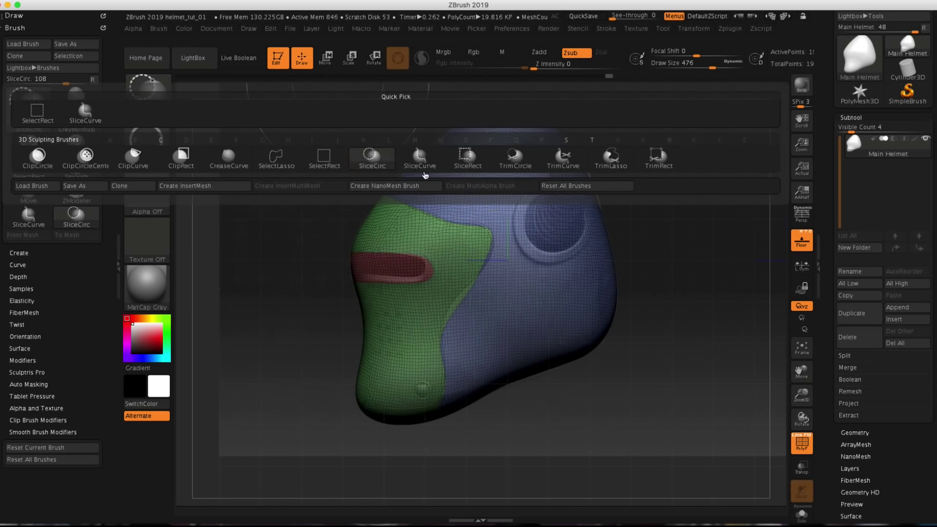
pyautogui.keyDown('ctrl'); pyautogui.keyDown('shift'); pyautogui.moveTo(573, 244); pyautogui.dragTo(591, 262); pyautogui.keyUp('shift'); pyautogui.keyUp('ctrl')
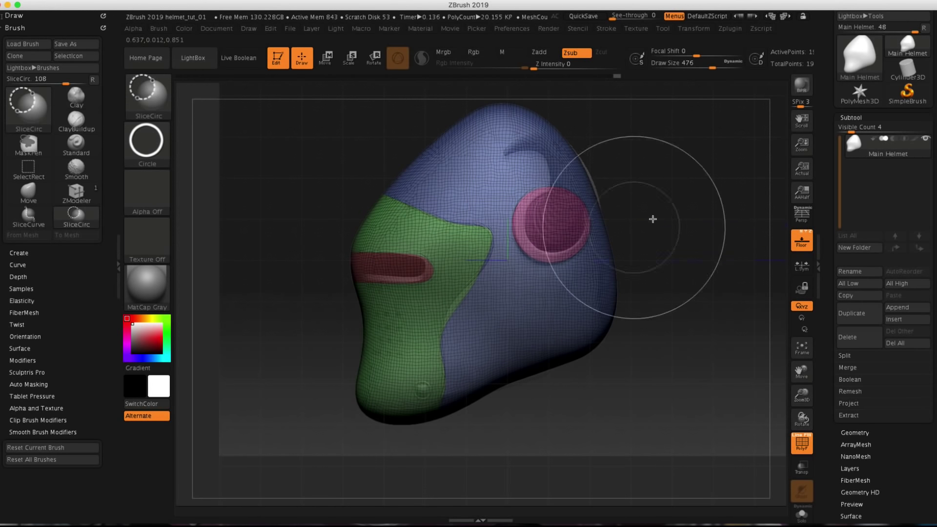
# Hide the floor grid with its reference images and snap the helmet back to the side view
pyautogui.click(802, 242)
pyautogui.moveTo(679, 299)
pyautogui.mouseDown()
pyautogui.moveTo(726, 287)
pyautogui.moveTo(655, 341)
pyautogui.moveTo(660, 334)
pyautogui.moveTo(629, 330)
pyautogui.mouseUp()
pyautogui.press('shift')
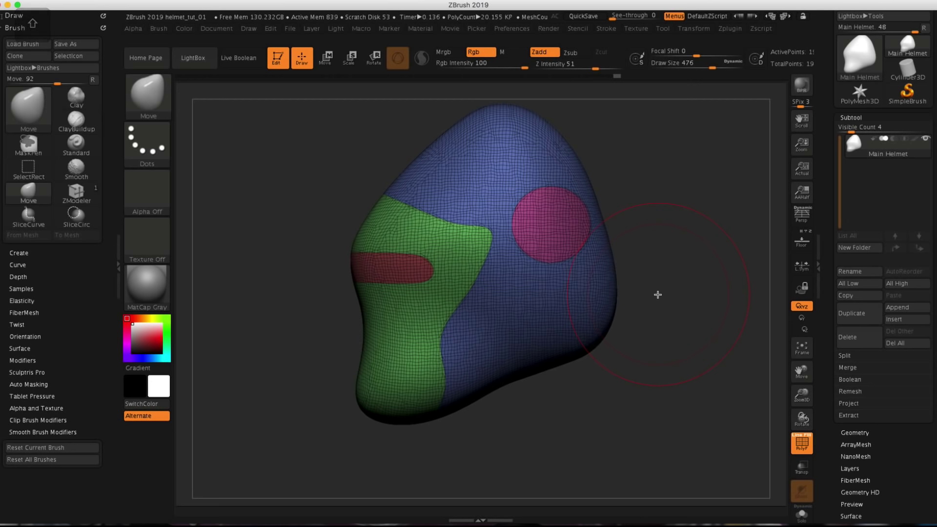
# Isolate the circular horn-base polygroup and pull it outward from the helmet with the Move brush
pyautogui.press('ctrl')
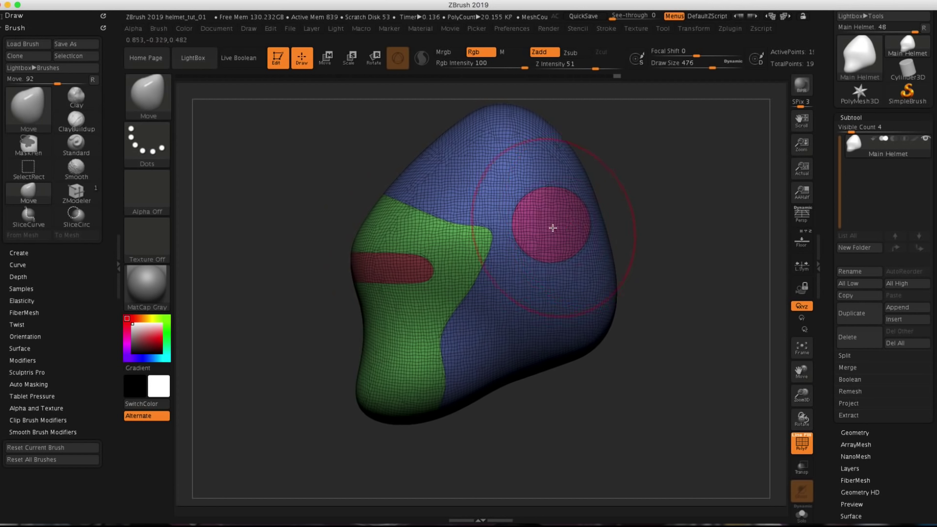
pyautogui.press('ctrl')
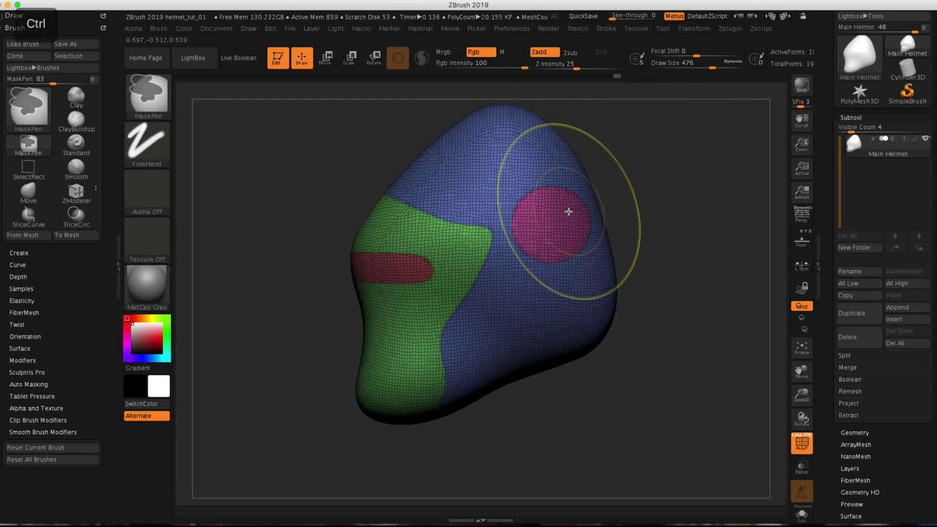
pyautogui.hotkey('ctrl', 'shift')
pyautogui.keyDown('ctrl'); pyautogui.keyDown('shift'); pyautogui.click(557, 223); pyautogui.keyUp('shift'); pyautogui.keyUp('ctrl')
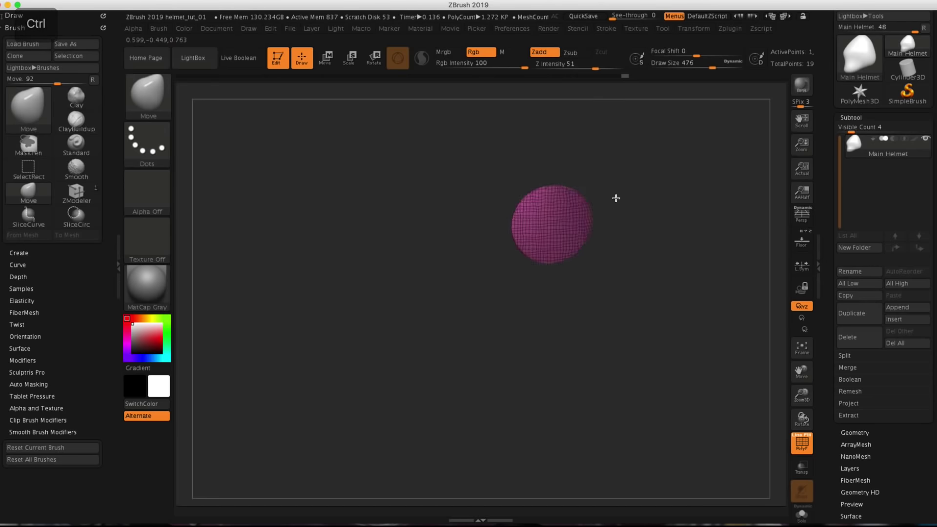
pyautogui.moveTo(605, 204); pyautogui.dragTo(710, 203)
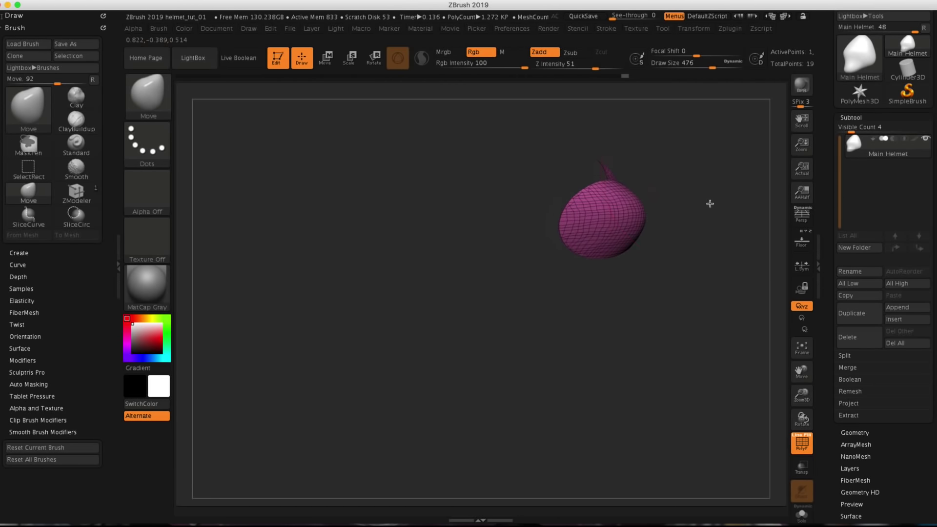
pyautogui.moveTo(639, 192); pyautogui.dragTo(635, 182)
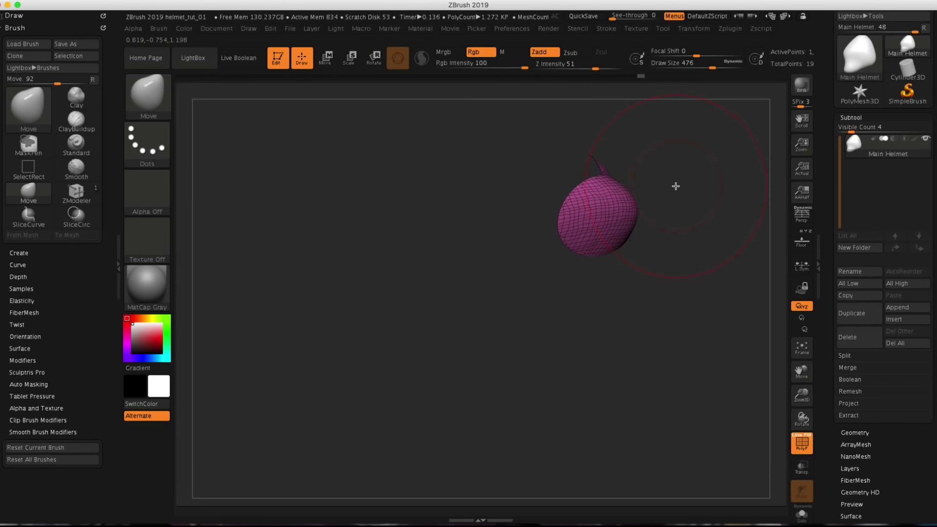
# Show the whole helmet again and step the undo history back to before the horn base was pulled out
pyautogui.hotkey('ctrl', 'shift')
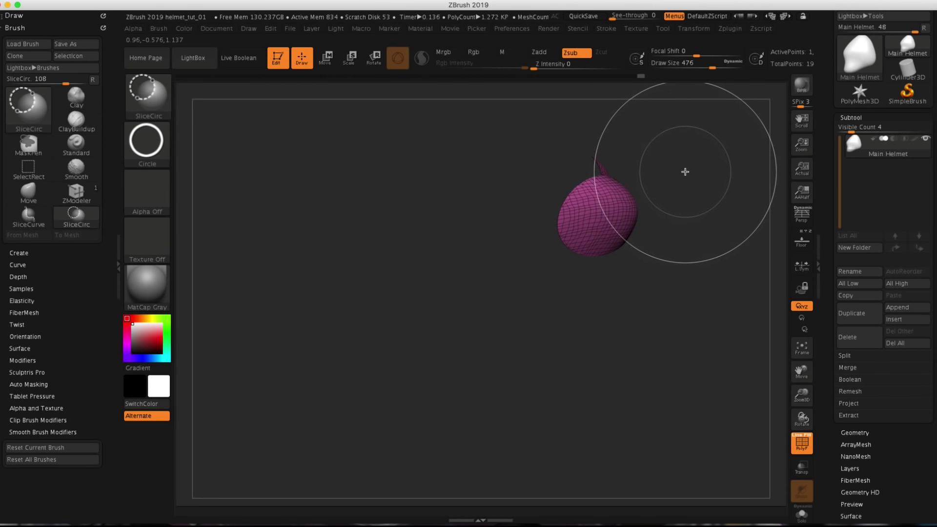
pyautogui.keyDown('ctrl'); pyautogui.keyDown('shift'); pyautogui.click(685, 172); pyautogui.keyUp('shift'); pyautogui.keyUp('ctrl')
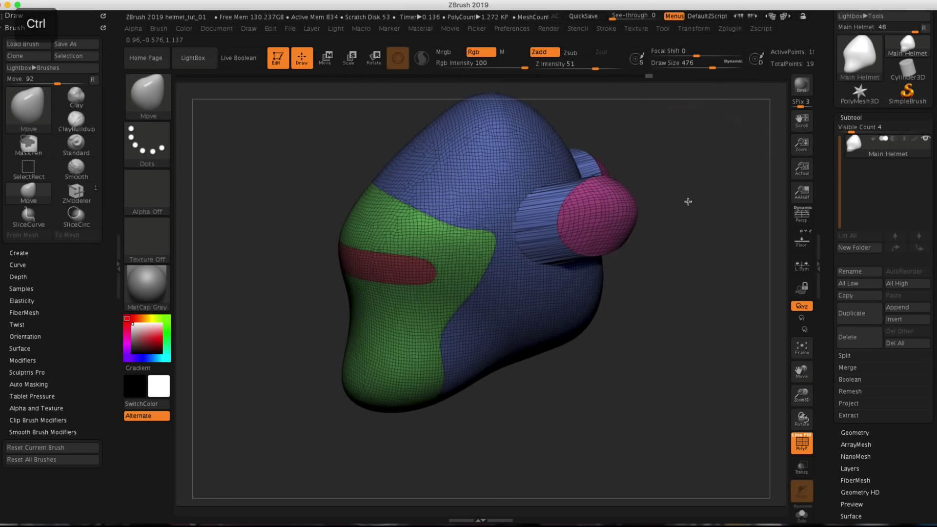
pyautogui.moveTo(686, 199)
pyautogui.mouseDown()
pyautogui.moveTo(719, 198)
pyautogui.moveTo(665, 200)
pyautogui.moveTo(687, 188)
pyautogui.mouseUp()
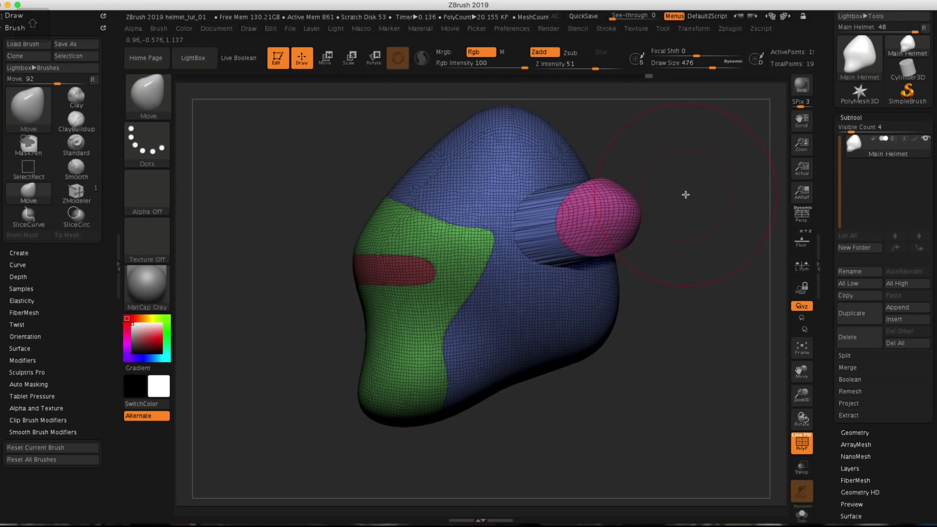
pyautogui.moveTo(649, 79)
pyautogui.moveTo(649, 80); pyautogui.dragTo(616, 79)
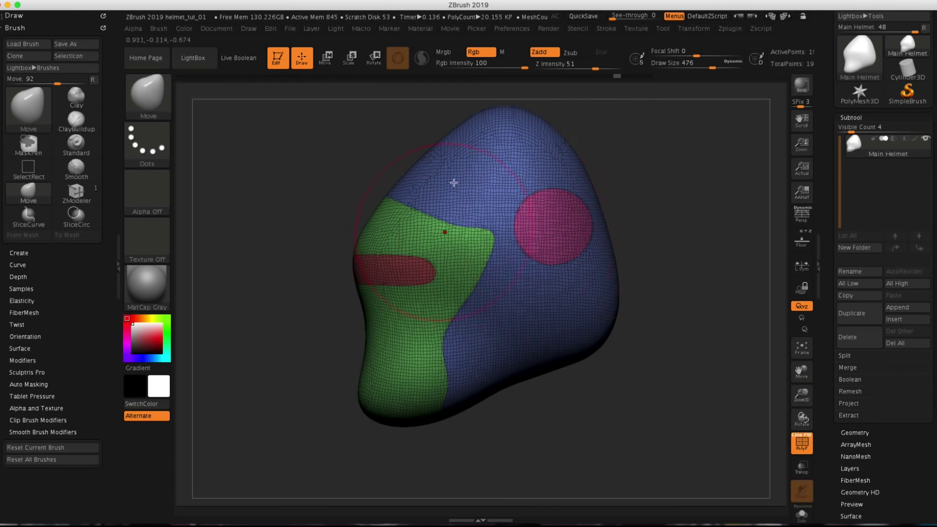
# Slice a circle across the chin area at the lower end of the face plate with SliceCirc
pyautogui.keyDown('alt'); pyautogui.moveTo(511, 423); pyautogui.dragTo(425, 378); pyautogui.keyUp('alt')
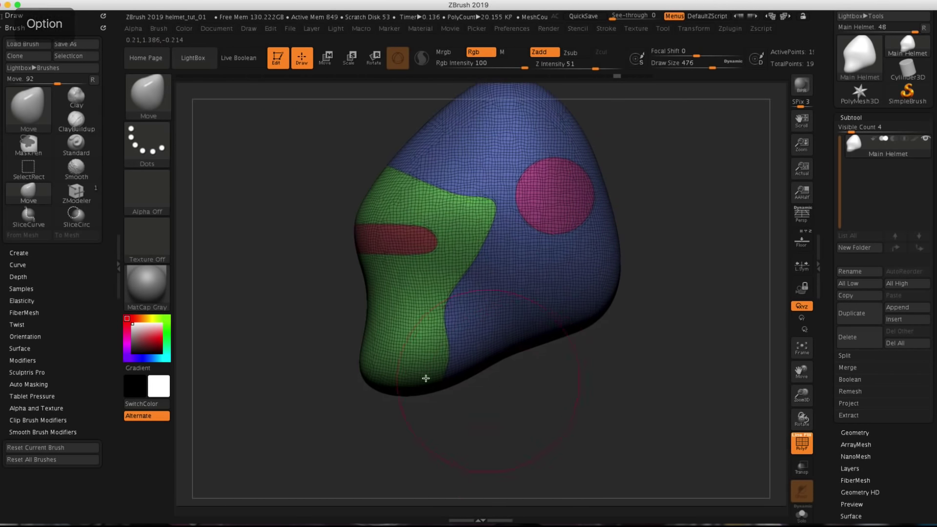
pyautogui.moveTo(601, 377)
pyautogui.mouseDown()
pyautogui.moveTo(604, 297)
pyautogui.moveTo(599, 367)
pyautogui.mouseUp()
pyautogui.hotkey('ctrl', 'shift')
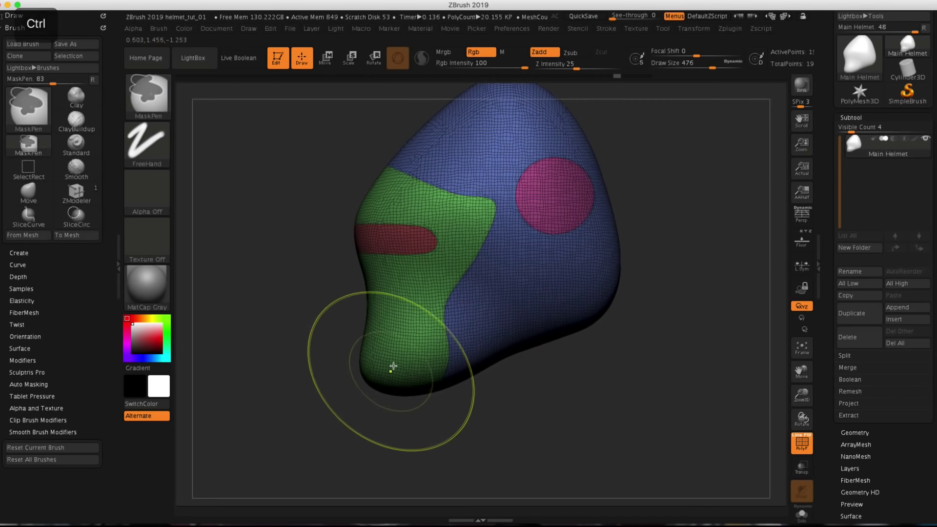
pyautogui.keyDown('ctrl'); pyautogui.keyDown('shift'); pyautogui.moveTo(399, 378); pyautogui.dragTo(488, 364); pyautogui.keyUp('shift'); pyautogui.keyUp('ctrl')
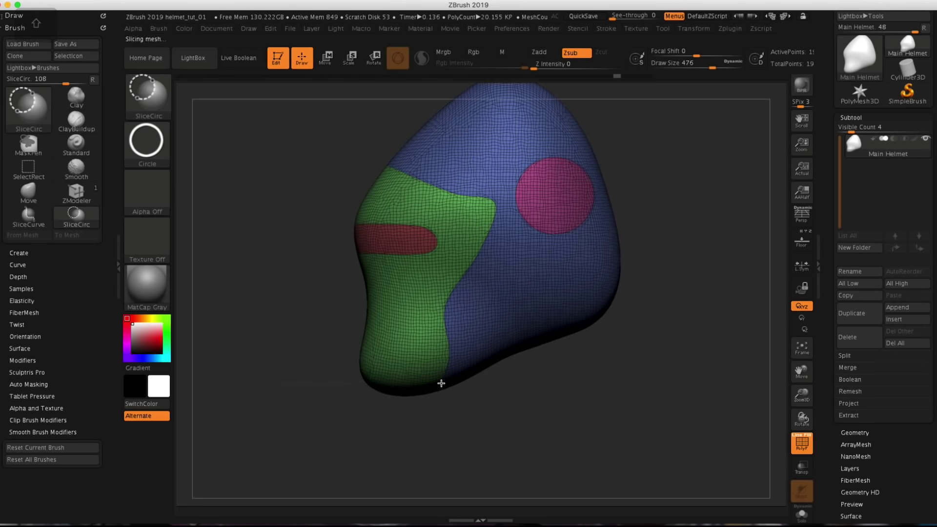
# Undo the circular chin slice and cut along the helmet's lower edge with a curved SliceCurve stroke
pyautogui.hotkey('ctrl', 'z')
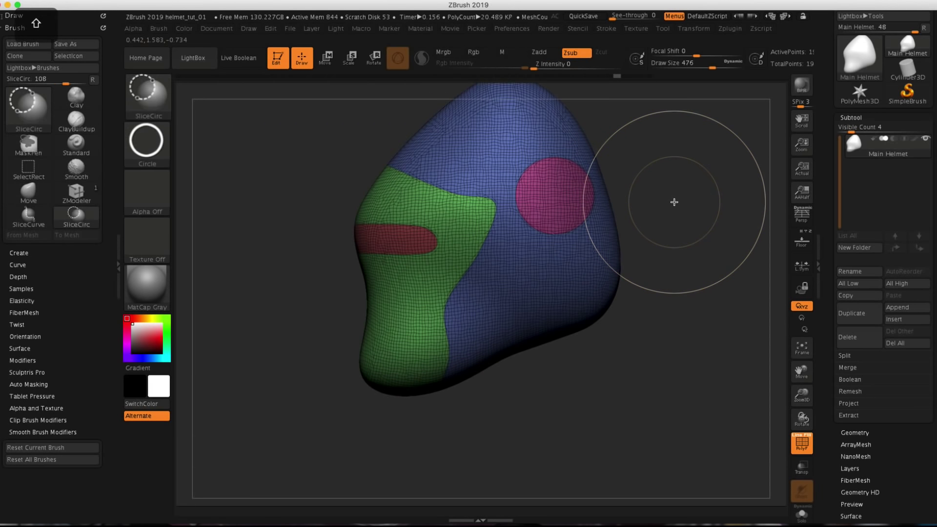
pyautogui.keyDown('ctrl'); pyautogui.keyDown('shift'); pyautogui.click(43, 114); pyautogui.keyUp('shift'); pyautogui.keyUp('ctrl')
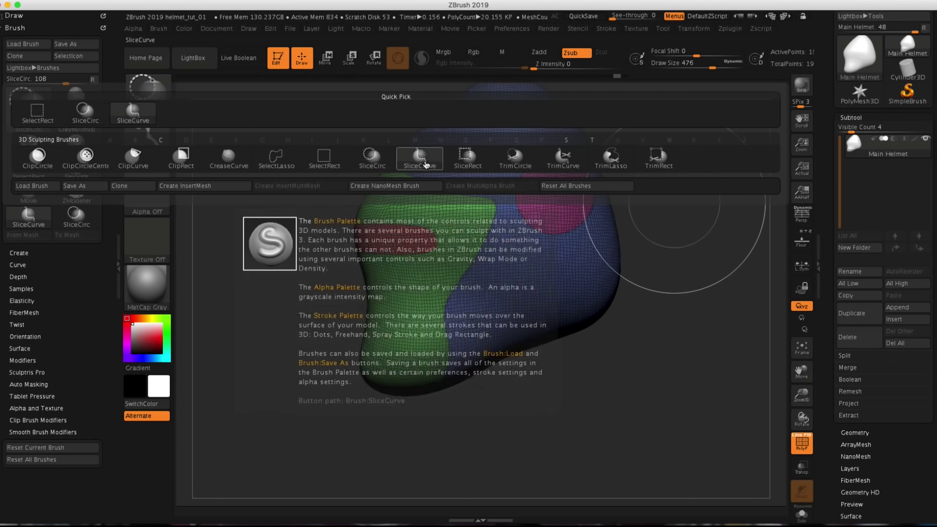
pyautogui.click(419, 156)
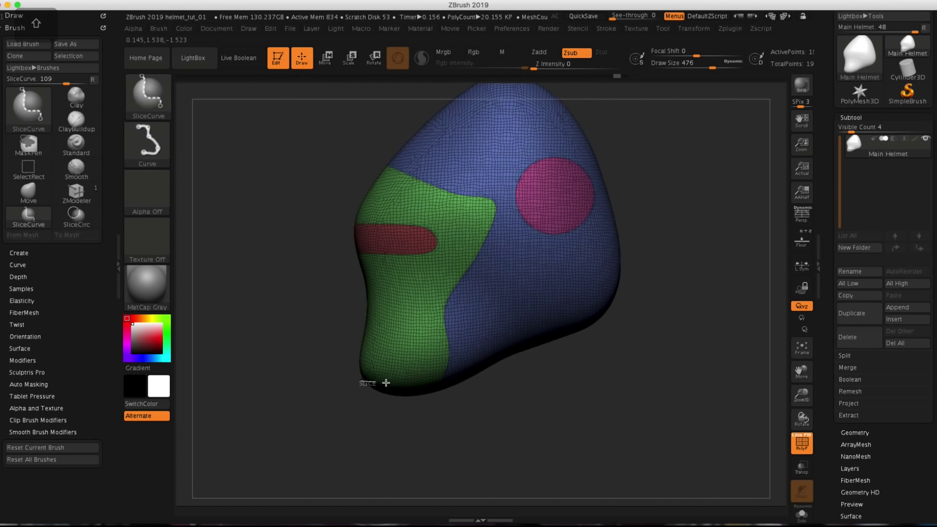
pyautogui.keyDown('ctrl'); pyautogui.keyDown('shift'); pyautogui.moveTo(412, 384); pyautogui.dragTo(442, 379); pyautogui.keyUp('shift'); pyautogui.keyUp('ctrl')
pyautogui.press('alt')
pyautogui.moveTo(489, 359)
pyautogui.keyDown('ctrl'); pyautogui.keyDown('shift'); pyautogui.mouseDown()
pyautogui.moveTo(557, 324)
pyautogui.moveTo(648, 309)
pyautogui.moveTo(639, 278)
pyautogui.moveTo(652, 218)
pyautogui.moveTo(639, 267)
pyautogui.moveTo(642, 230)
pyautogui.moveTo(638, 278)
pyautogui.moveTo(650, 283)
pyautogui.moveTo(666, 225)
pyautogui.mouseUp(); pyautogui.keyUp('shift'); pyautogui.keyUp('ctrl')
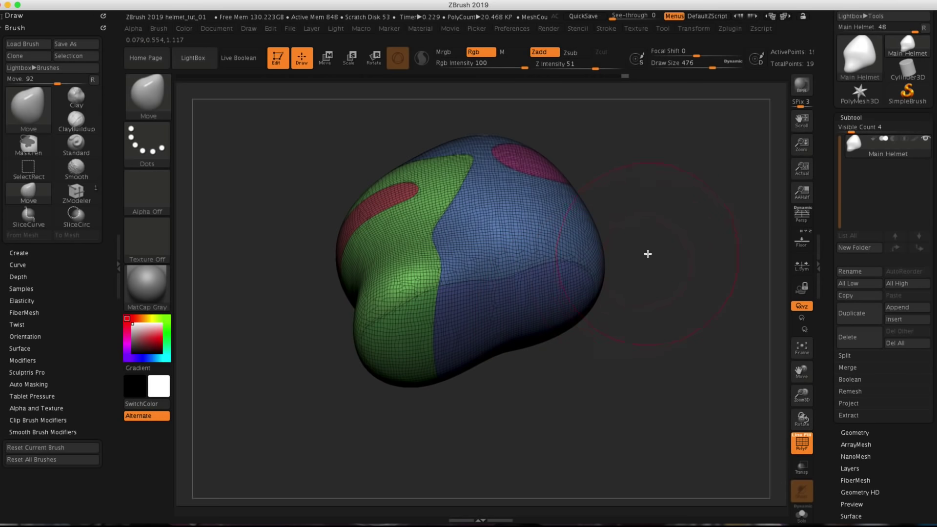
# Open the Modify Topology options in the helmet's Geometry settings
pyautogui.click(861, 117)
pyautogui.moveTo(861, 144); pyautogui.dragTo(861, 187)
pyautogui.click(859, 137)
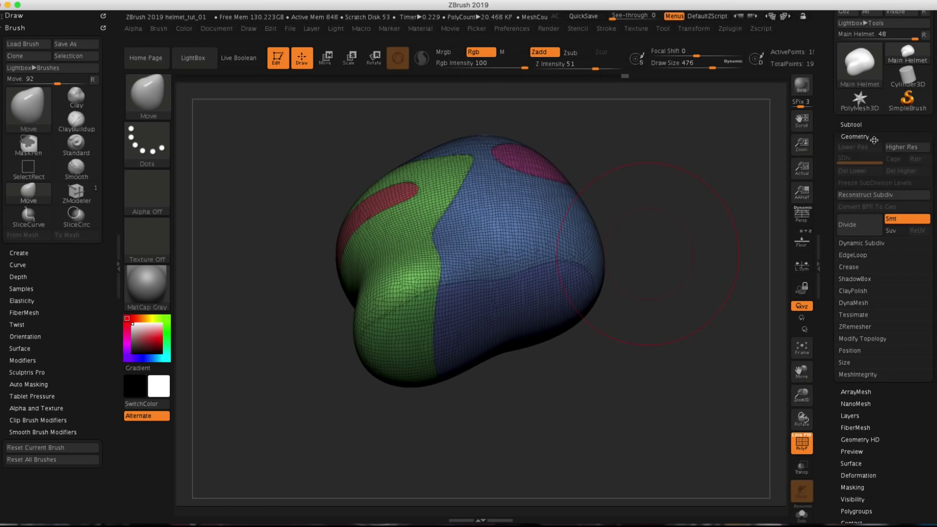
pyautogui.click(869, 339)
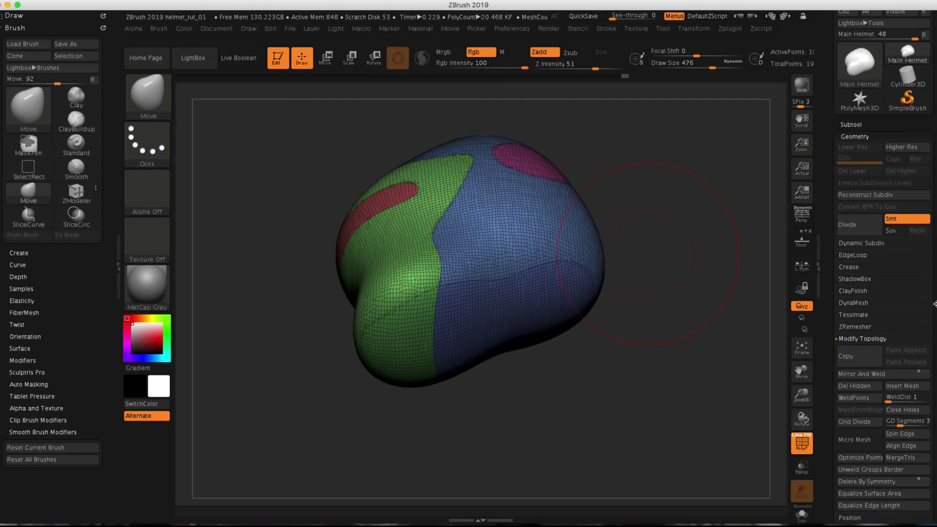
pyautogui.moveTo(934, 304); pyautogui.dragTo(932, 228)
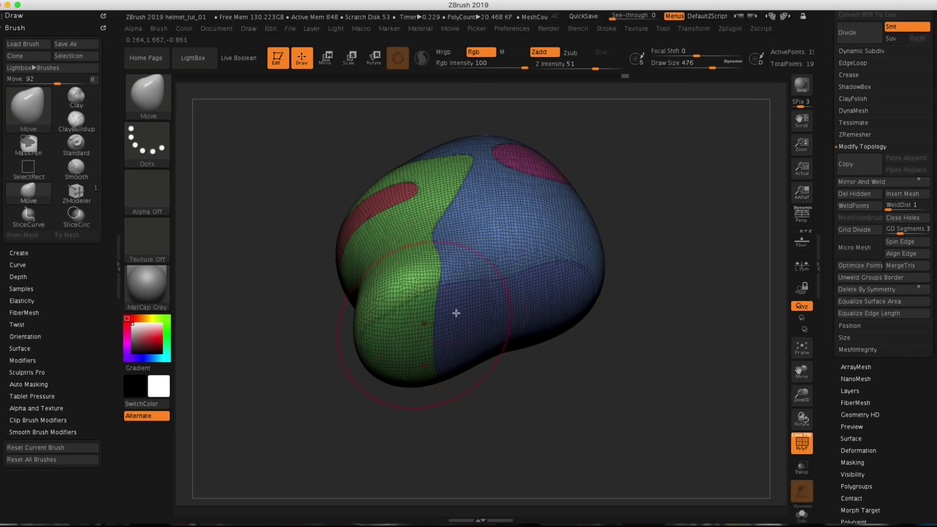
# Hide the two underside polygroups below the sliced curve, under the face plate and under the helmet shell
pyautogui.press('ctrl')
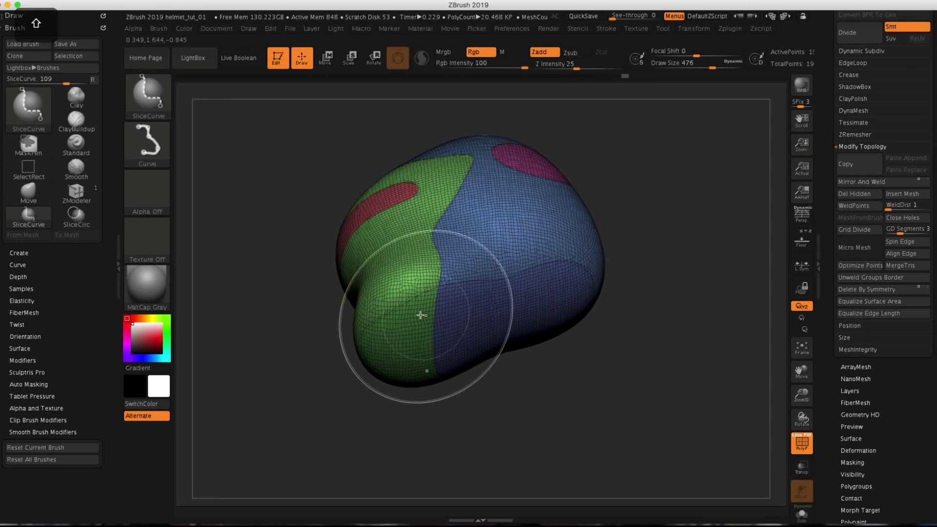
pyautogui.press('ctrl')
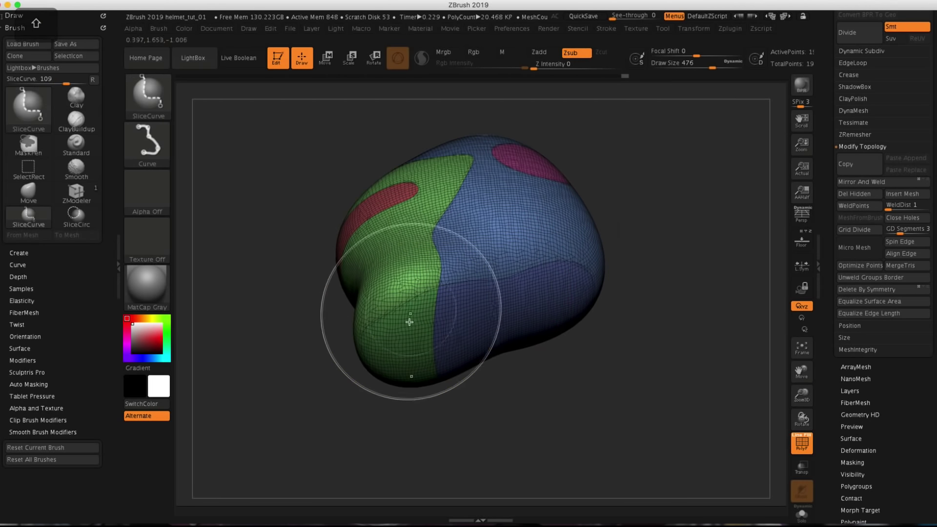
pyautogui.keyDown('ctrl'); pyautogui.keyDown('shift'); pyautogui.click(413, 338); pyautogui.keyUp('shift'); pyautogui.keyUp('ctrl')
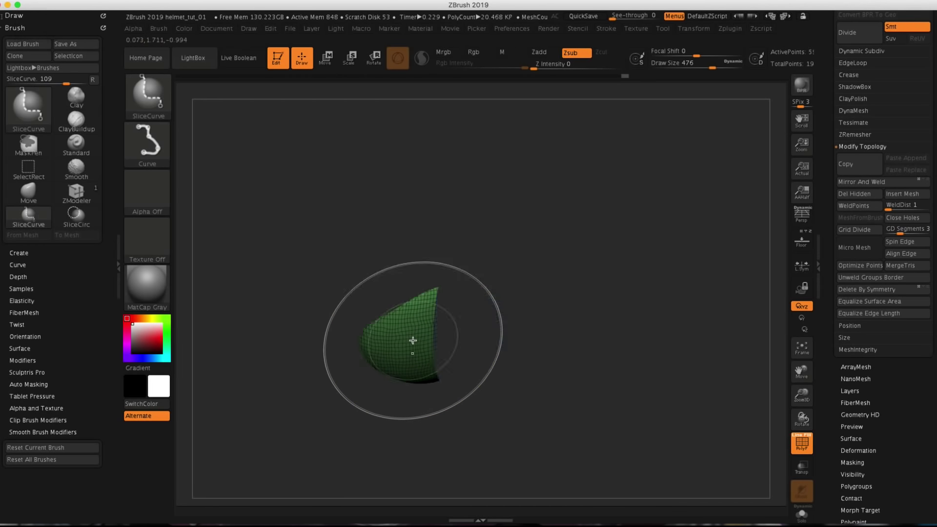
pyautogui.keyDown('ctrl'); pyautogui.keyDown('shift'); pyautogui.click(414, 341); pyautogui.keyUp('shift'); pyautogui.keyUp('ctrl')
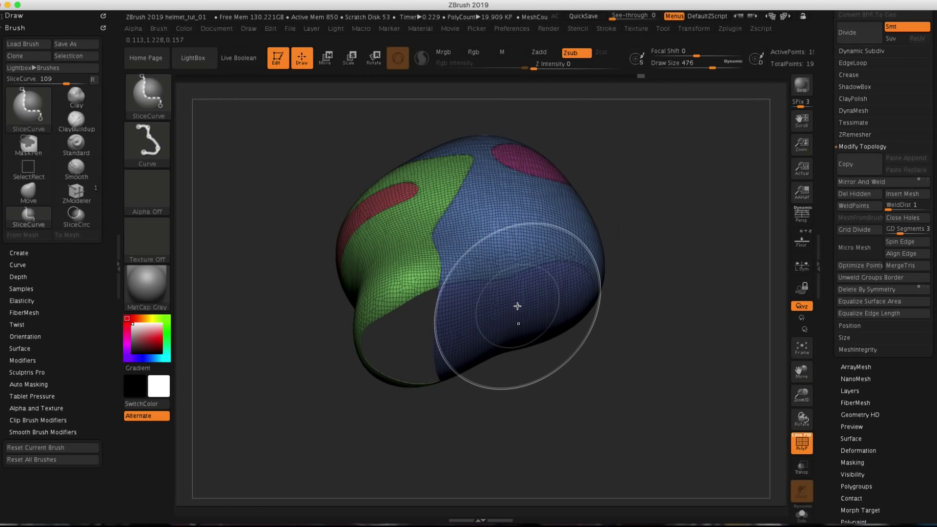
pyautogui.keyDown('ctrl'); pyautogui.keyDown('shift'); pyautogui.click(516, 306); pyautogui.keyUp('shift'); pyautogui.keyUp('ctrl')
pyautogui.moveTo(636, 259)
pyautogui.mouseDown()
pyautogui.moveTo(657, 265)
pyautogui.moveTo(661, 245)
pyautogui.moveTo(644, 278)
pyautogui.mouseUp()
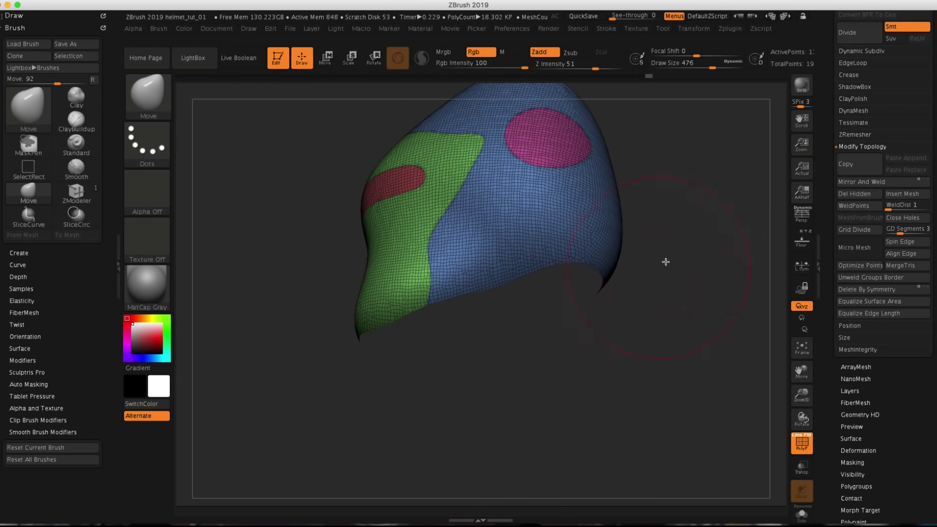
# Delete the hidden underside geometry from the helmet with Del Hidden
pyautogui.hotkey('ctrl', 'shift')
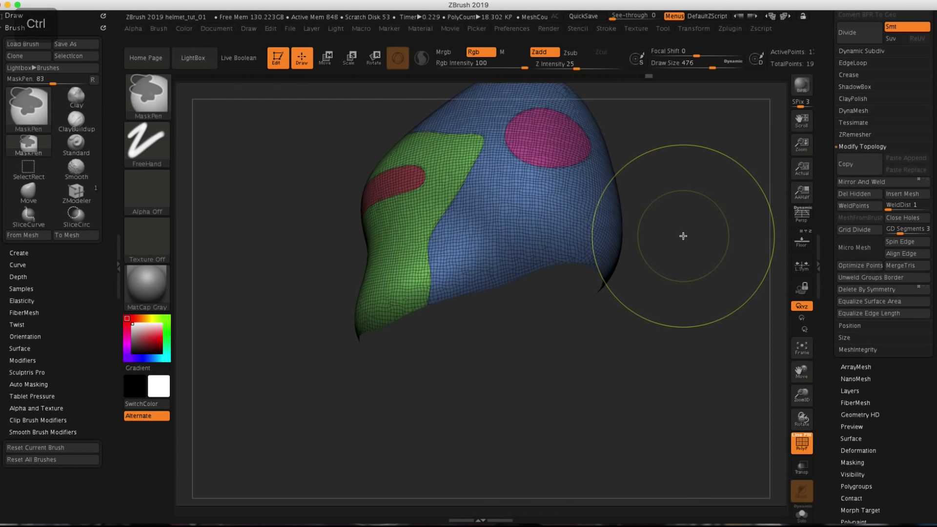
pyautogui.keyDown('ctrl'); pyautogui.keyDown('shift'); pyautogui.click(698, 231); pyautogui.keyUp('shift'); pyautogui.keyUp('ctrl')
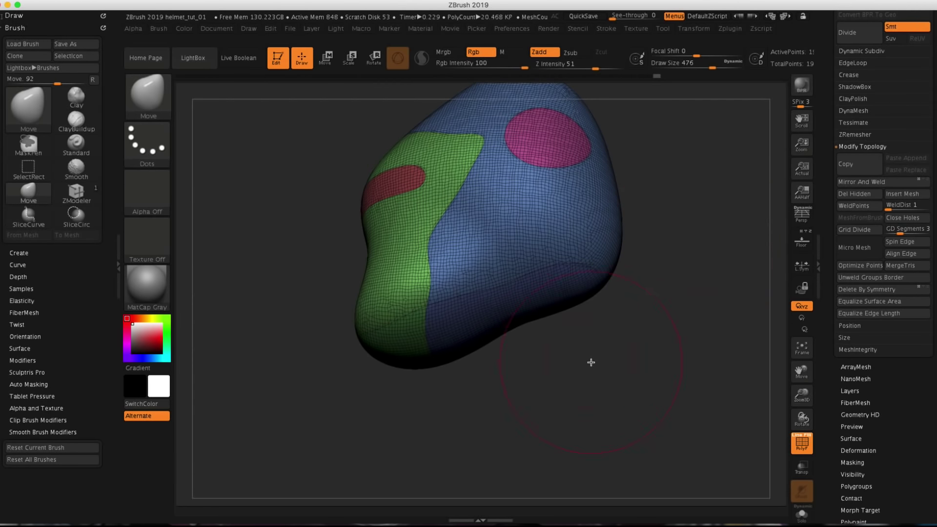
pyautogui.click(648, 78)
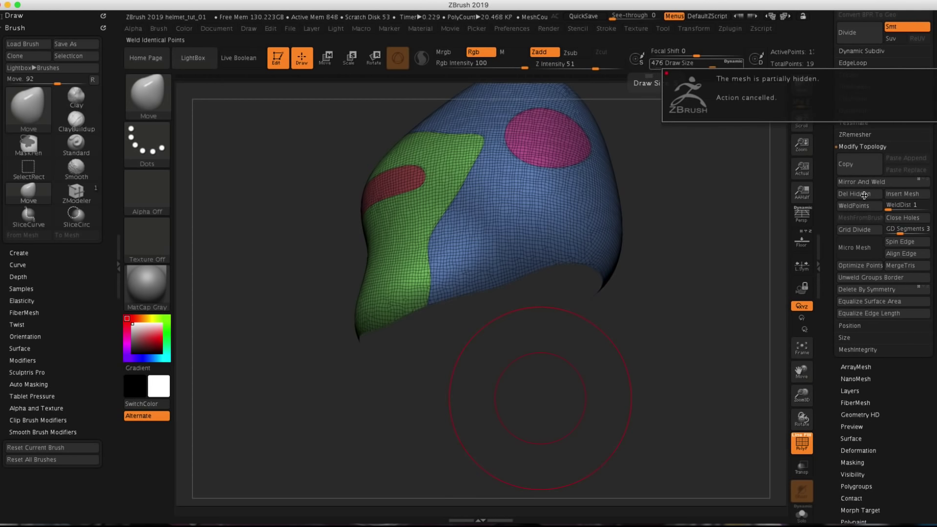
pyautogui.click(864, 194)
pyautogui.hotkey('ctrl', 'shift')
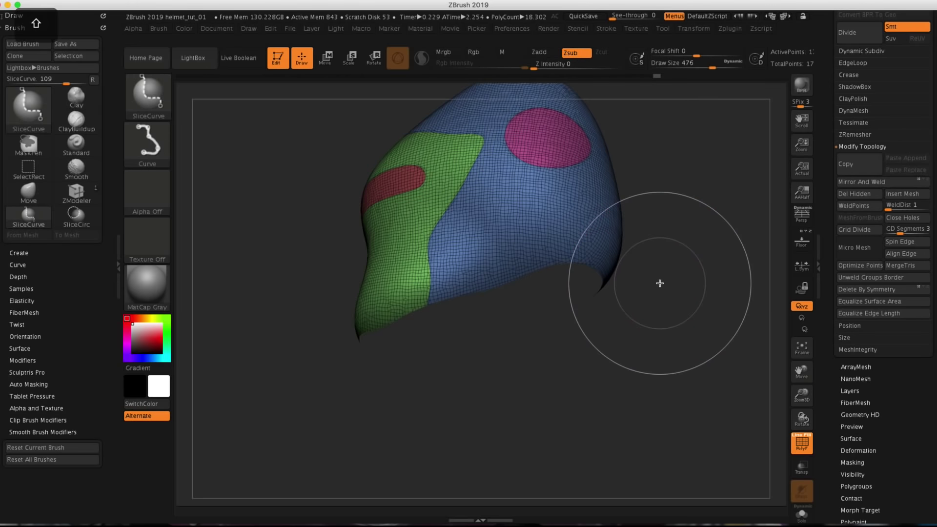
pyautogui.press('shift')
pyautogui.hotkey('ctrl', 'shift')
pyautogui.moveTo(698, 246)
pyautogui.mouseDown()
pyautogui.moveTo(704, 237)
pyautogui.moveTo(724, 246)
pyautogui.moveTo(680, 283)
pyautogui.moveTo(683, 291)
pyautogui.moveTo(685, 271)
pyautogui.mouseUp()
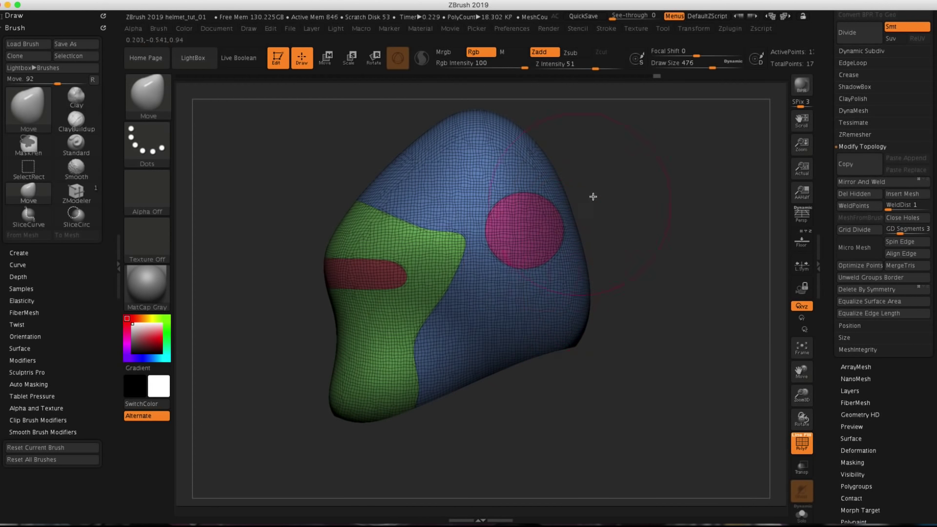
# Collapse the Modify Topology options and open the ZRemesher settings for the helmet
pyautogui.moveTo(615, 193); pyautogui.dragTo(672, 251)
pyautogui.keyDown('alt'); pyautogui.moveTo(698, 179); pyautogui.dragTo(702, 213); pyautogui.keyUp('alt')
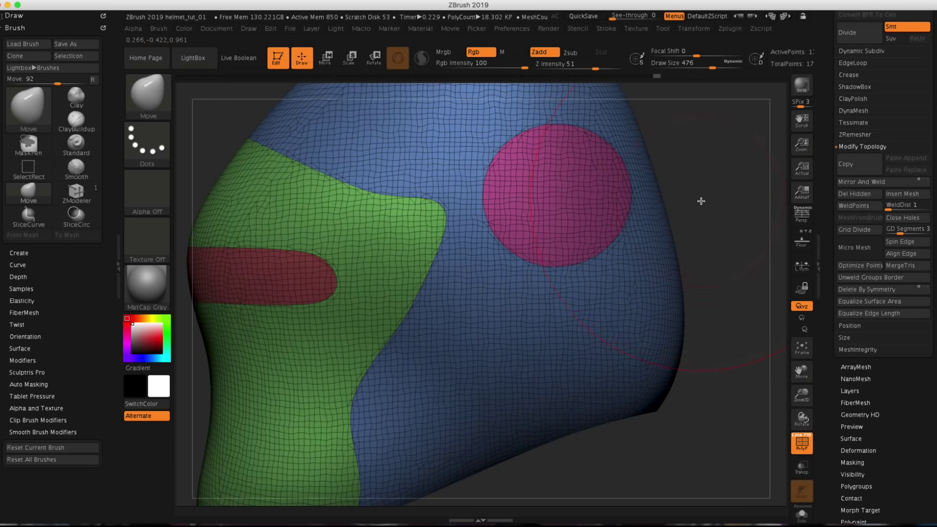
pyautogui.moveTo(701, 201)
pyautogui.keyDown('alt'); pyautogui.mouseDown()
pyautogui.moveTo(704, 169)
pyautogui.moveTo(681, 234)
pyautogui.moveTo(690, 191)
pyautogui.mouseUp(); pyautogui.keyUp('alt')
pyautogui.click(862, 146)
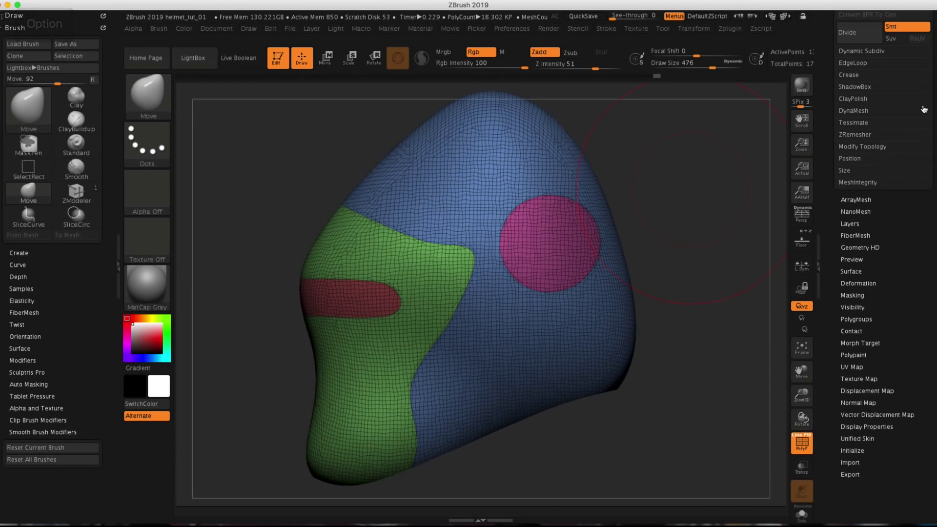
pyautogui.click(903, 122)
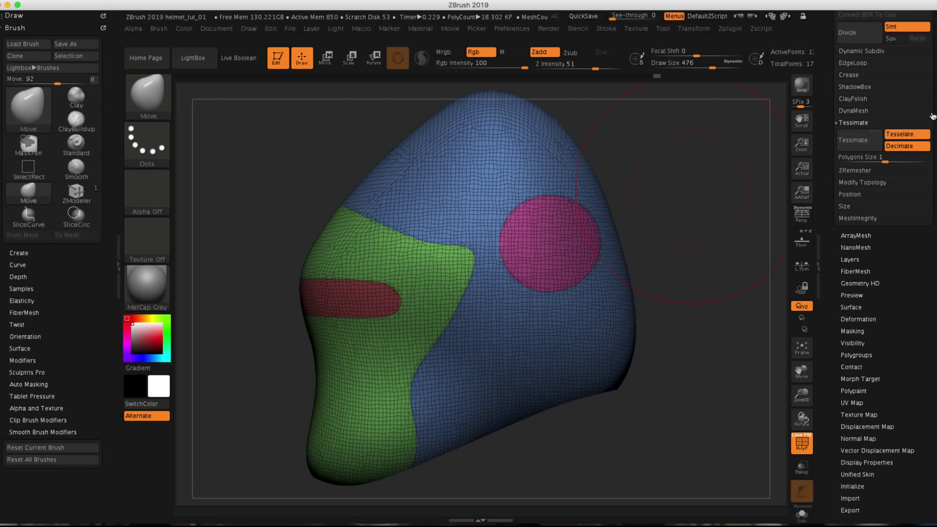
pyautogui.scroll(10, 933, 198)
pyautogui.scroll(-5, 932, 189)
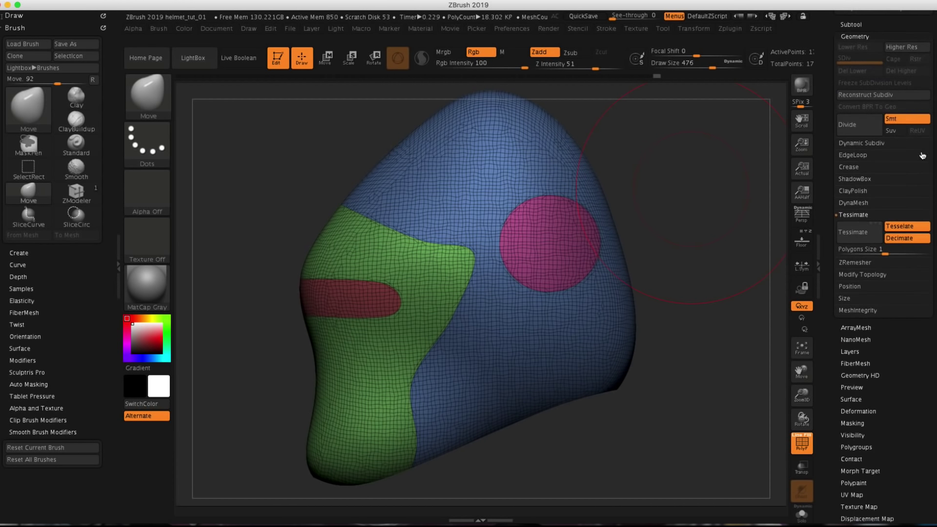
pyautogui.click(873, 219)
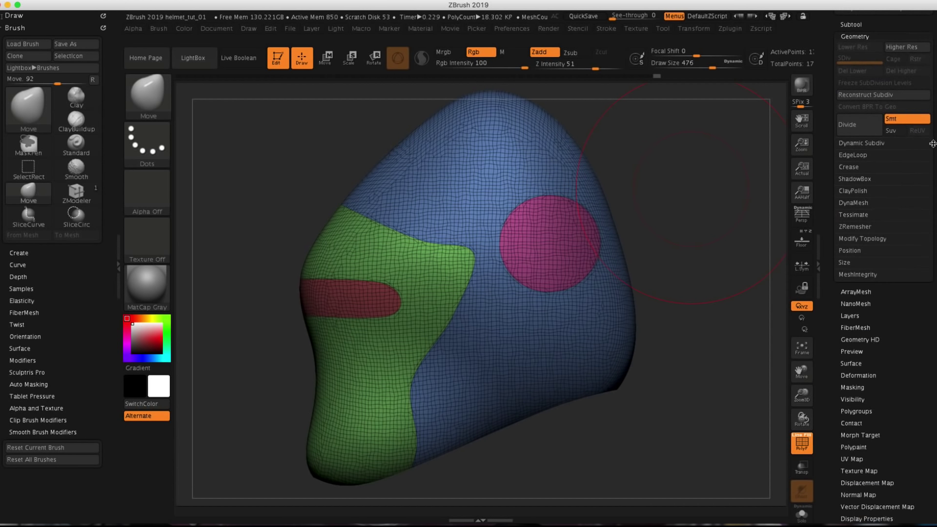
pyautogui.click(867, 226)
pyautogui.scroll(-4, 933, 201)
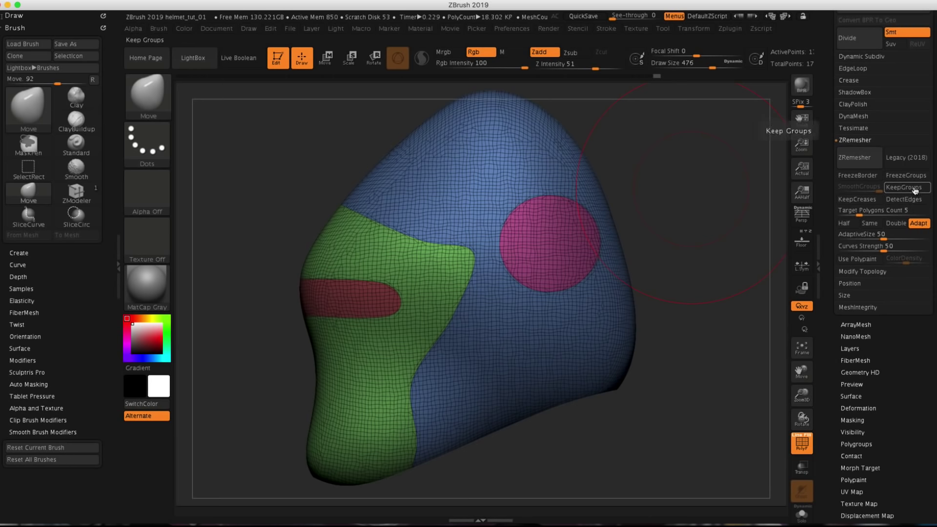
# Enable KeepGroups and retopologize the helmet with ZRemesher at a target polygon count of 5
pyautogui.press('ctrl')
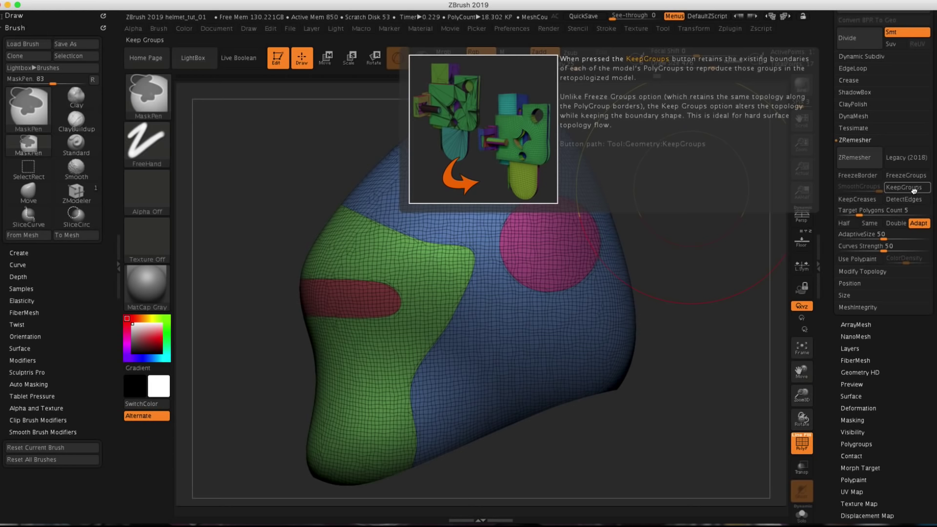
pyautogui.click(917, 191)
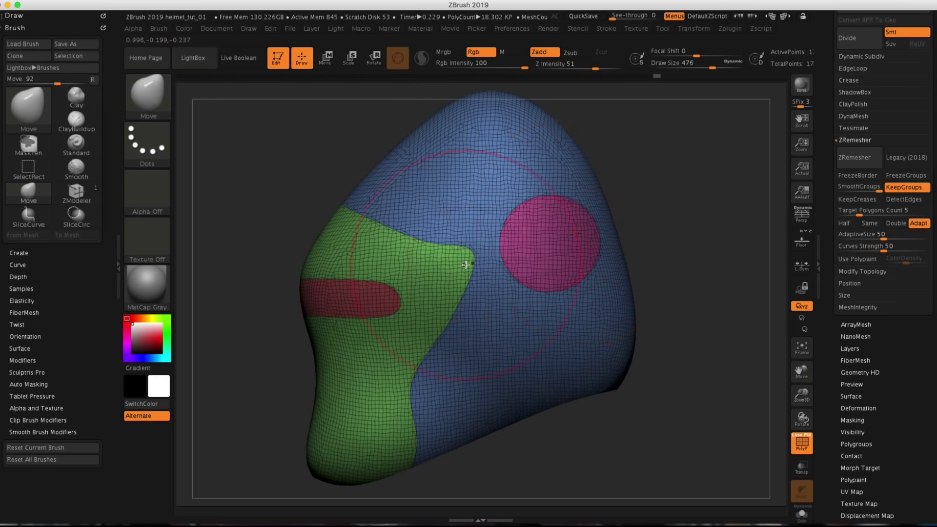
pyautogui.click(865, 162)
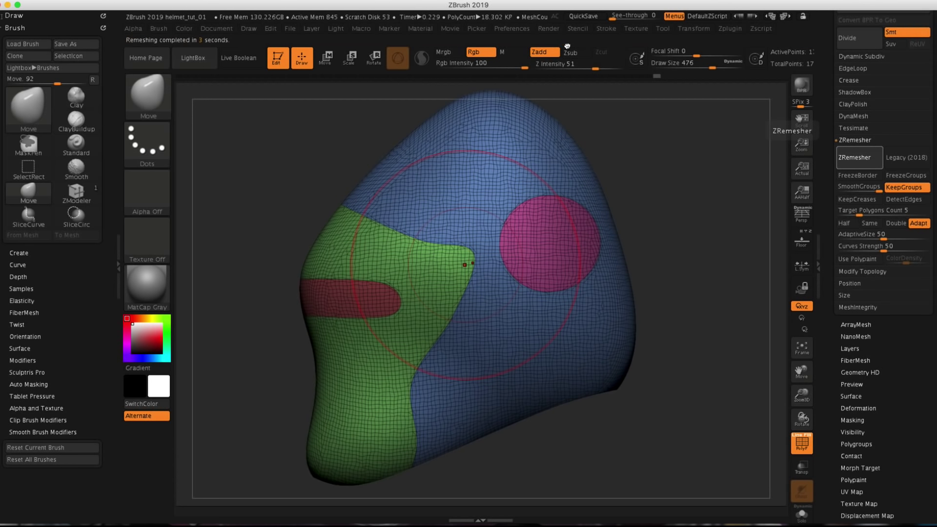
# Examine the remeshed edge flow around the eye slot, face plate border and circular horn base
pyautogui.moveTo(658, 238)
pyautogui.mouseDown()
pyautogui.moveTo(683, 236)
pyautogui.moveTo(658, 238)
pyautogui.moveTo(665, 222)
pyautogui.moveTo(676, 249)
pyautogui.mouseUp()
pyautogui.press('alt')
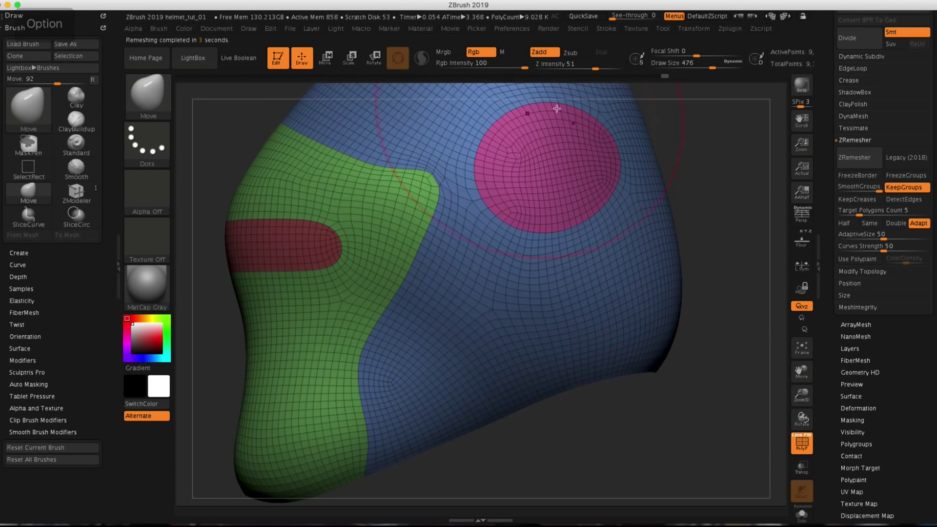
pyautogui.moveTo(577, 122); pyautogui.dragTo(577, 188, button='right')
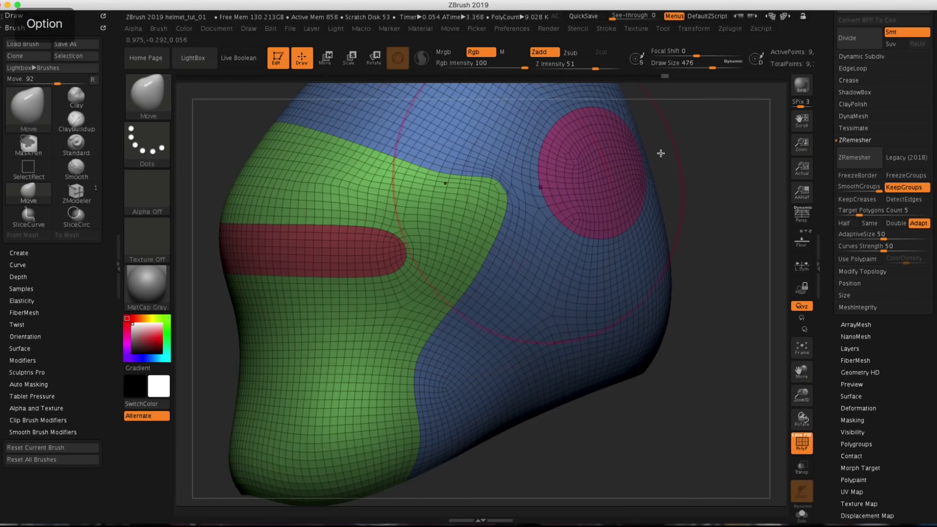
pyautogui.moveTo(661, 153); pyautogui.dragTo(690, 185)
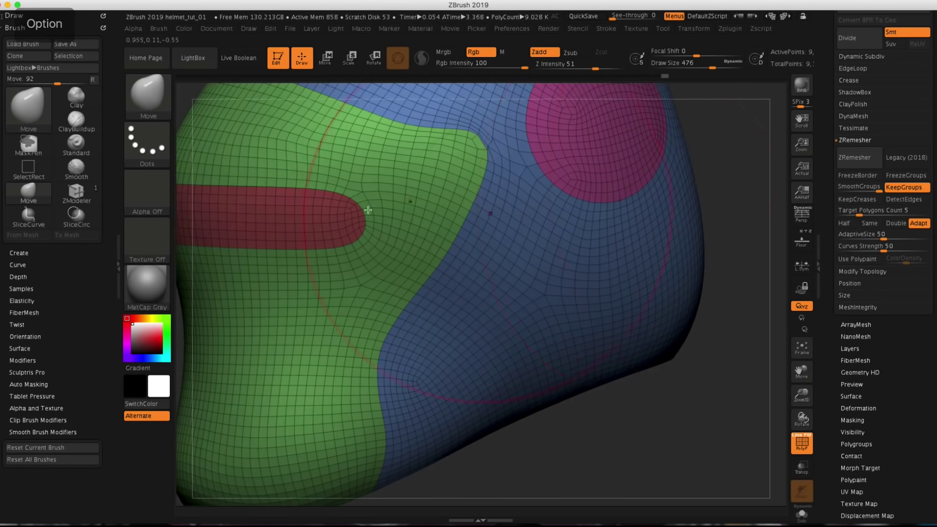
pyautogui.moveTo(359, 210)
pyautogui.keyDown('alt'); pyautogui.mouseDown(button='right')
pyautogui.moveTo(353, 194)
pyautogui.moveTo(370, 218)
pyautogui.mouseUp(button='right'); pyautogui.keyUp('alt')
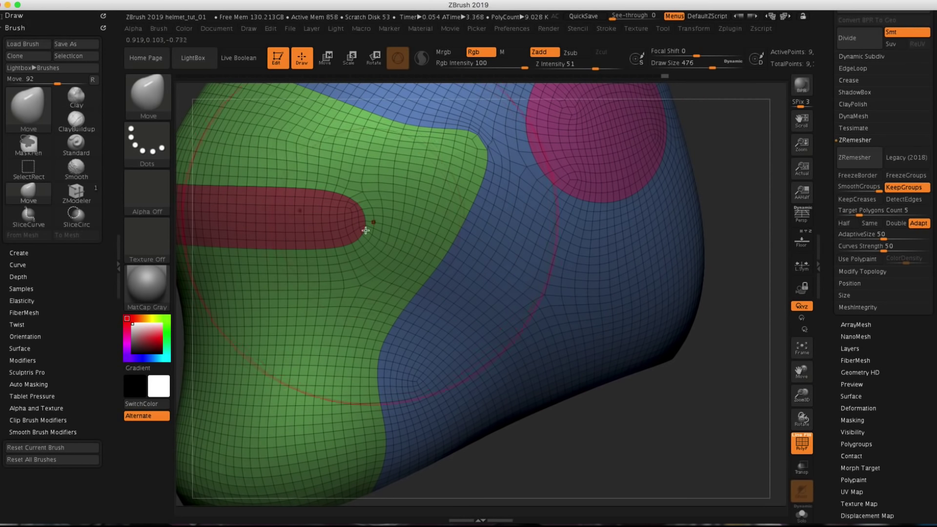
pyautogui.moveTo(737, 166); pyautogui.dragTo(733, 146)
pyautogui.moveTo(734, 146)
pyautogui.mouseDown(button='right')
pyautogui.moveTo(692, 198)
pyautogui.moveTo(736, 201)
pyautogui.moveTo(702, 245)
pyautogui.moveTo(726, 234)
pyautogui.moveTo(704, 259)
pyautogui.moveTo(702, 235)
pyautogui.moveTo(705, 266)
pyautogui.moveTo(705, 204)
pyautogui.mouseUp(button='right')
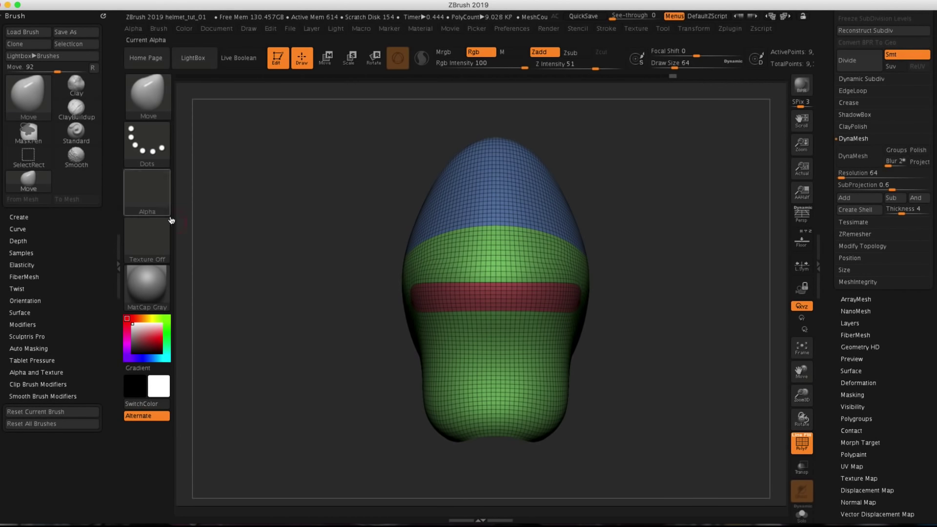
# Switch to the ZModeler brush and target a polygon on the face plate just above the eye slot in the front view
pyautogui.click(40, 101)
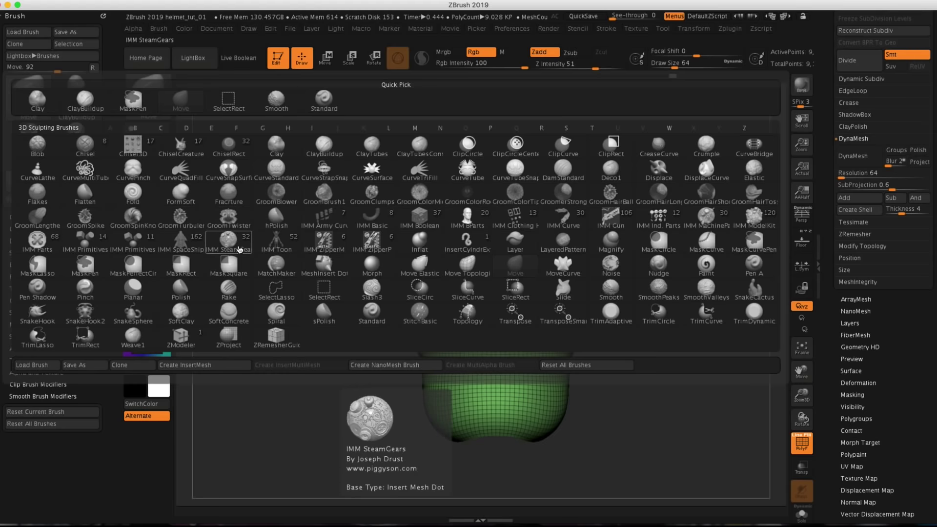
pyautogui.press('z')
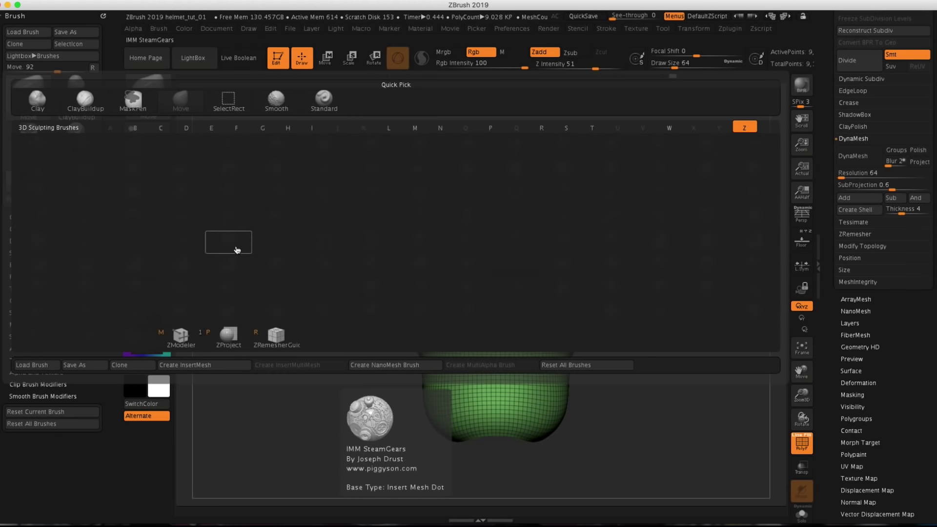
pyautogui.click(181, 335)
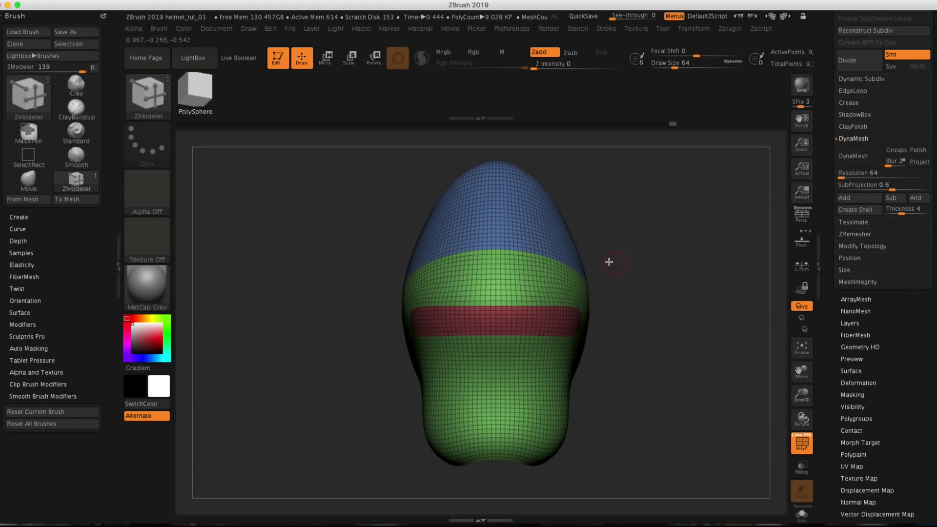
pyautogui.moveTo(606, 261)
pyautogui.keyDown('ctrl'); pyautogui.mouseDown(button='right')
pyautogui.moveTo(605, 267)
pyautogui.moveTo(622, 253)
pyautogui.moveTo(616, 230)
pyautogui.moveTo(614, 255)
pyautogui.mouseUp(button='right'); pyautogui.keyUp('ctrl')
pyautogui.keyDown('alt'); pyautogui.moveTo(615, 255); pyautogui.dragTo(617, 261); pyautogui.keyUp('alt')
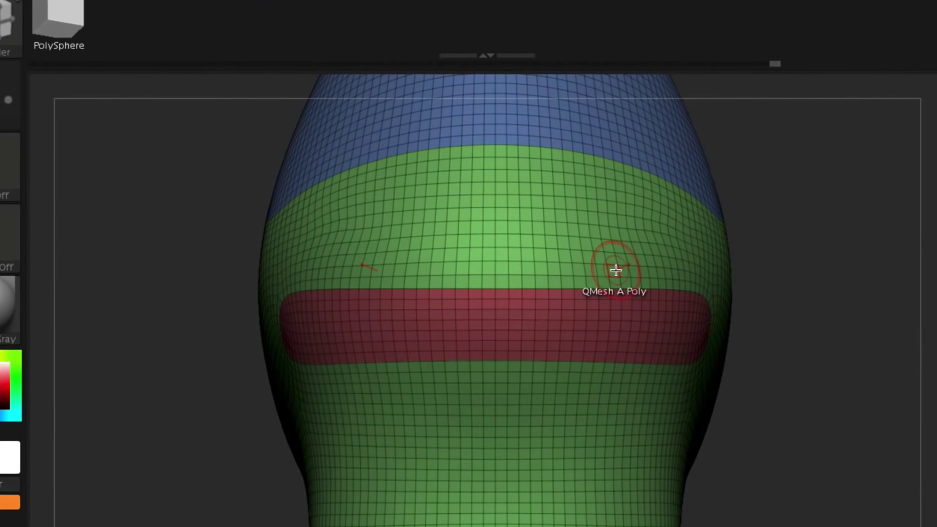
# Extrude the red eye-slot polygroup outward from the face plate, with the ZModeler polygon action Extrude targeting Polygroup All
pyautogui.press('space')
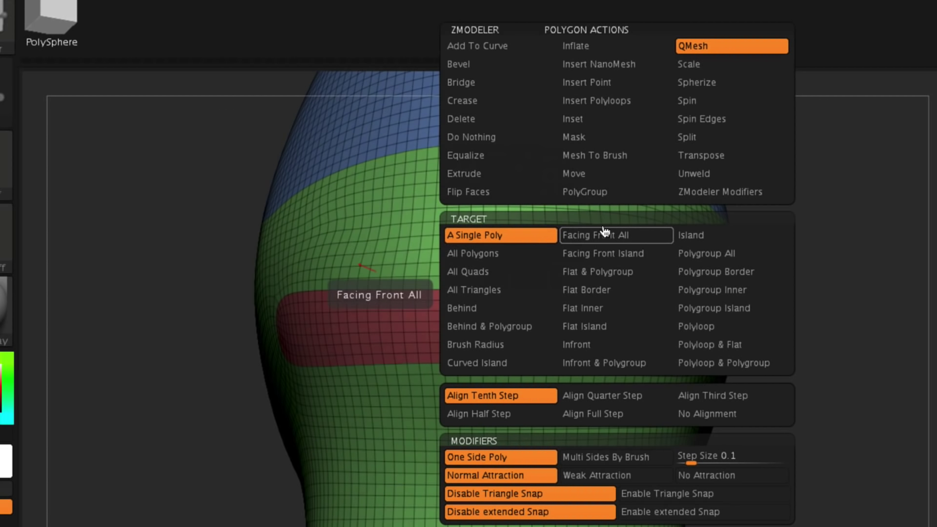
pyautogui.click(721, 256)
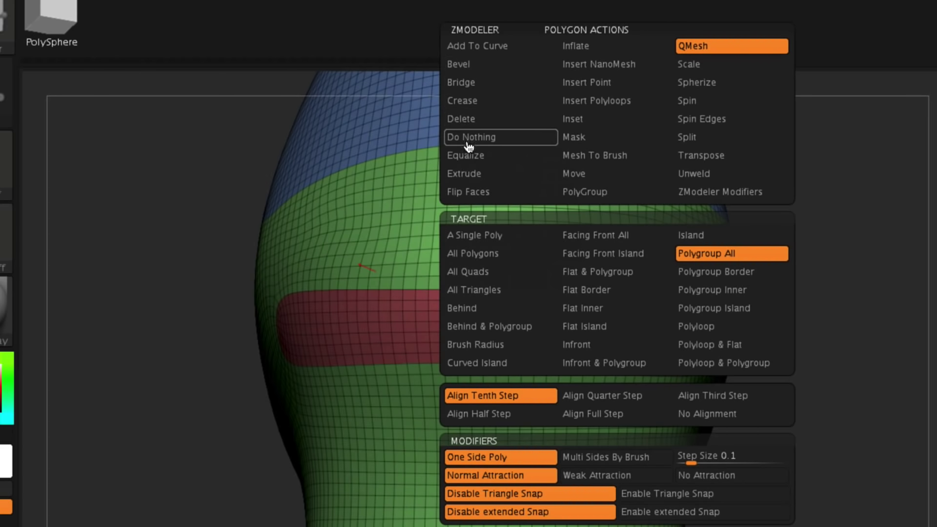
pyautogui.click(470, 174)
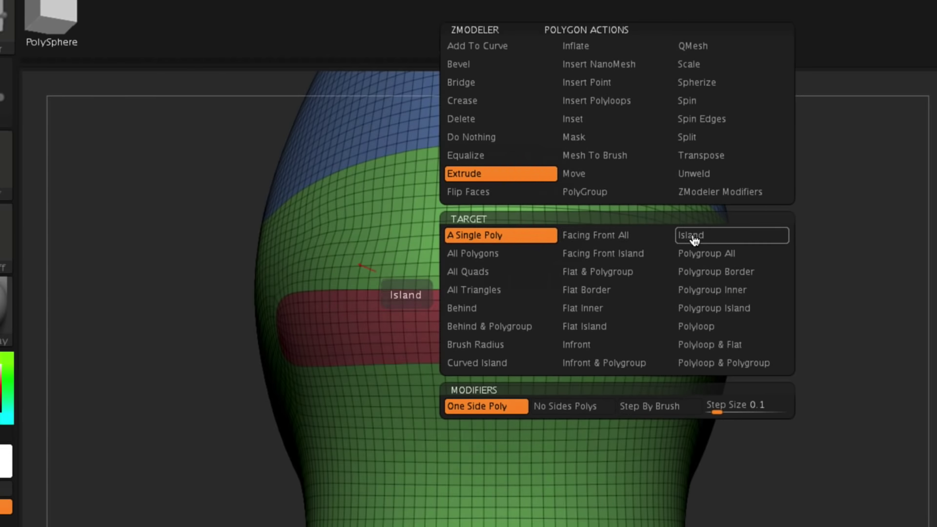
pyautogui.click(713, 256)
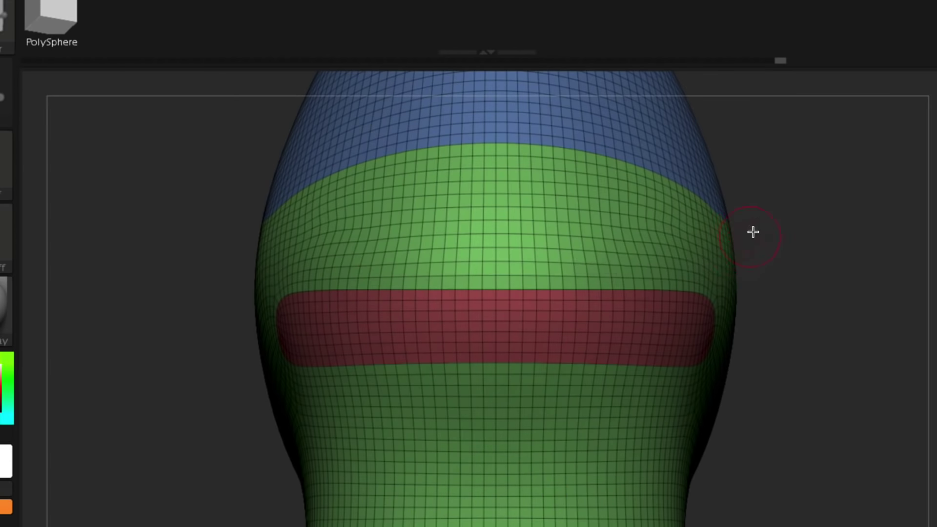
pyautogui.moveTo(753, 229); pyautogui.dragTo(575, 322)
pyautogui.moveTo(757, 205); pyautogui.dragTo(760, 272)
pyautogui.moveTo(750, 279); pyautogui.dragTo(740, 280)
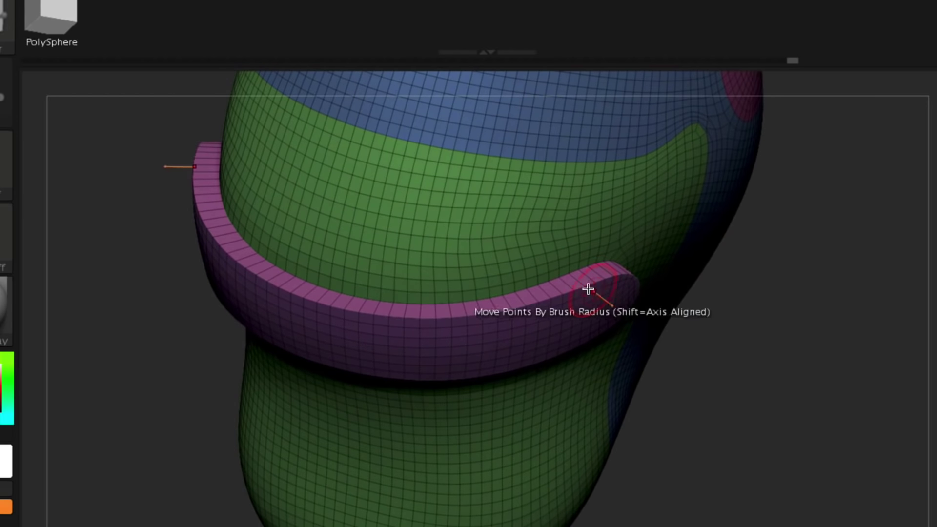
# Extrude the raised eye-slot band a second time and undo both extrusions
pyautogui.moveTo(575, 281); pyautogui.dragTo(587, 251)
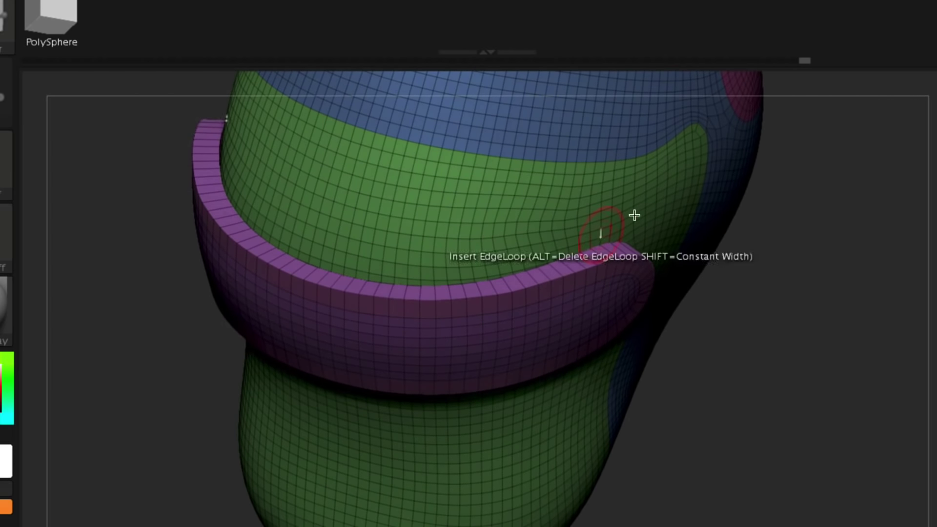
pyautogui.moveTo(743, 299); pyautogui.dragTo(728, 229)
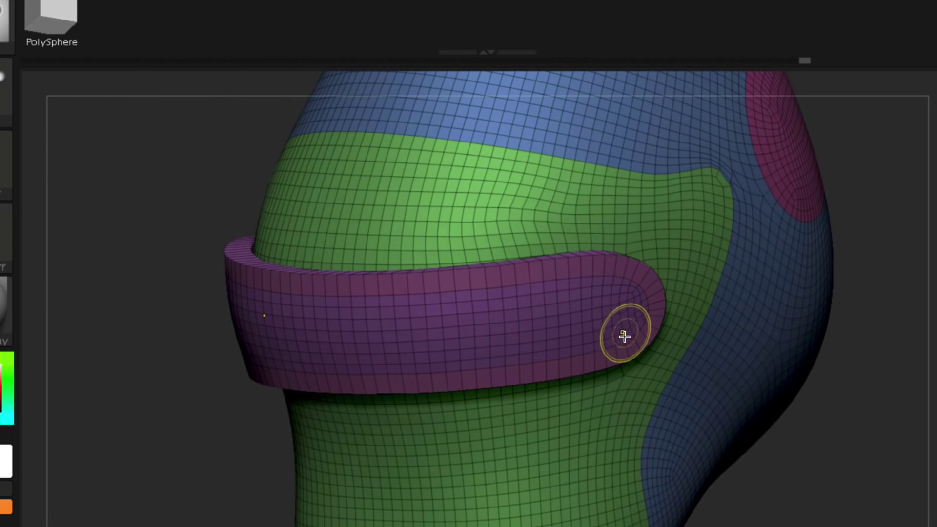
pyautogui.hotkey('ctrl', 'z')
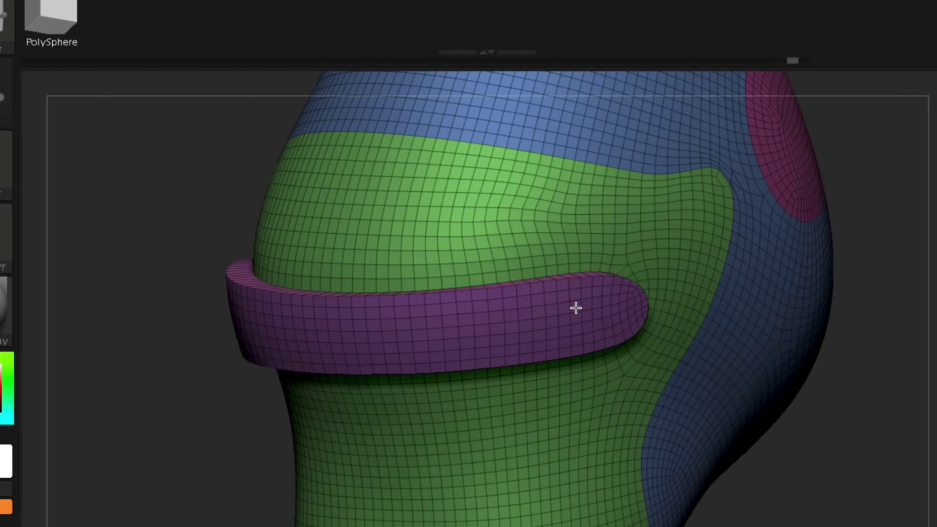
pyautogui.moveTo(576, 308); pyautogui.dragTo(615, 326)
pyautogui.hotkey('ctrl', 'z')
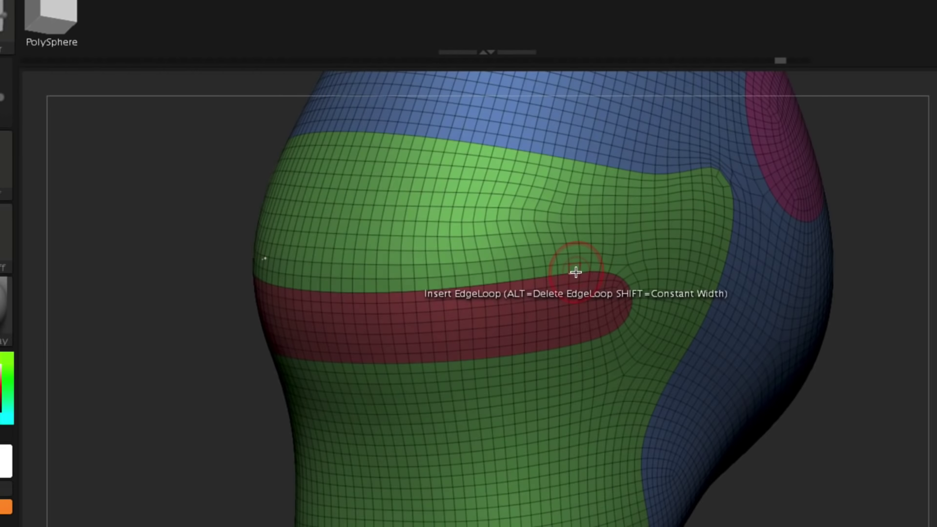
# Try inserting an edge loop along the upper border of the eye slot and set the ZModeler point action to Split
pyautogui.keyDown('ctrl'); pyautogui.moveTo(702, 210); pyautogui.dragTo(566, 244, button='right'); pyautogui.keyUp('ctrl')
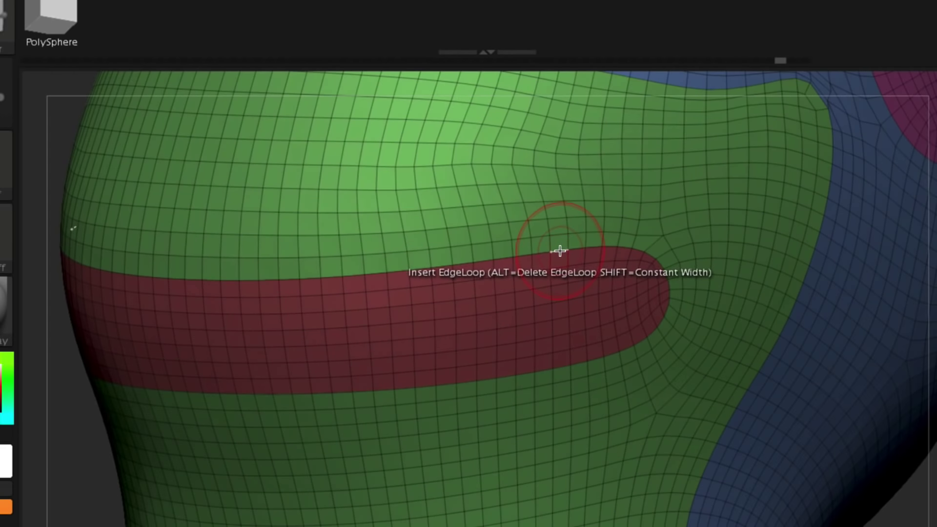
pyautogui.keyDown('ctrl'); pyautogui.moveTo(874, 405); pyautogui.dragTo(614, 220, button='right'); pyautogui.keyUp('ctrl')
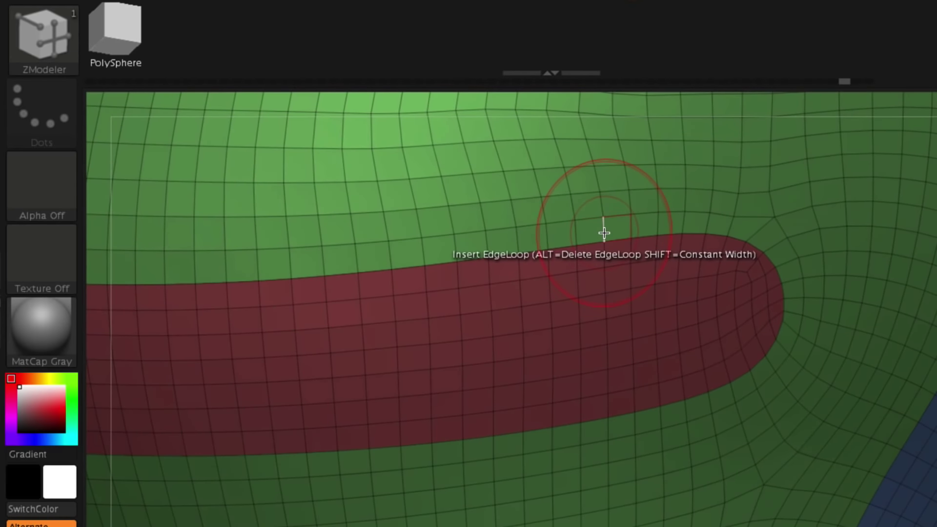
pyautogui.click(604, 233)
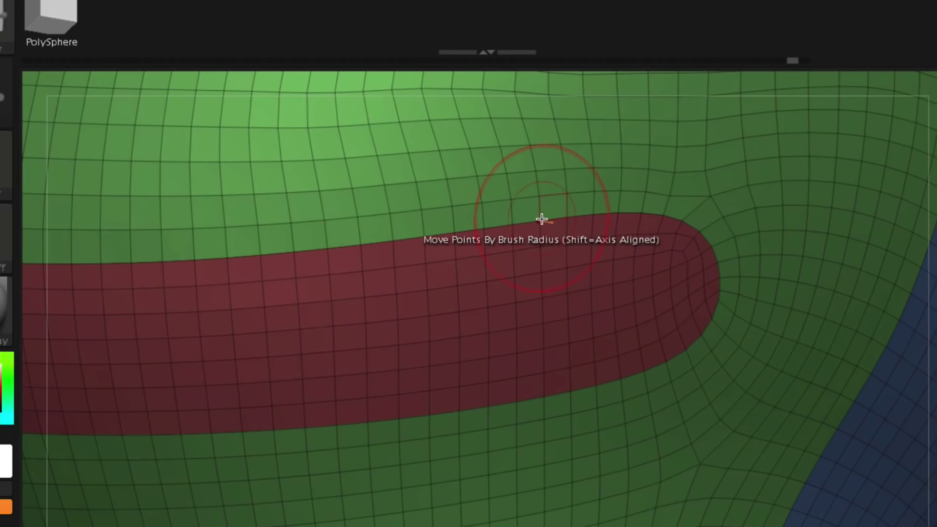
pyautogui.press('space')
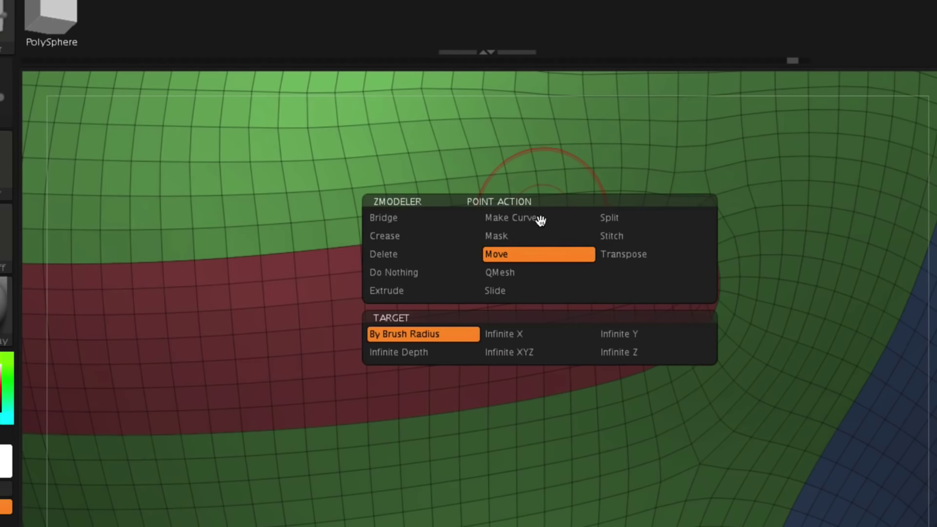
pyautogui.click(615, 222)
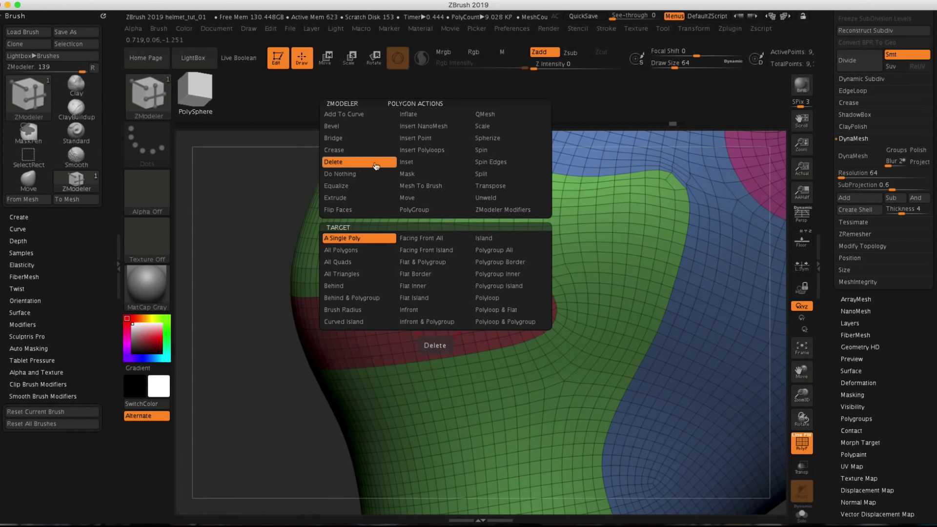
# Delete the red eye-slot polygroup using the polygon action Delete with the target Polygroup All, opening the slot in the face plate
pyautogui.click(479, 262)
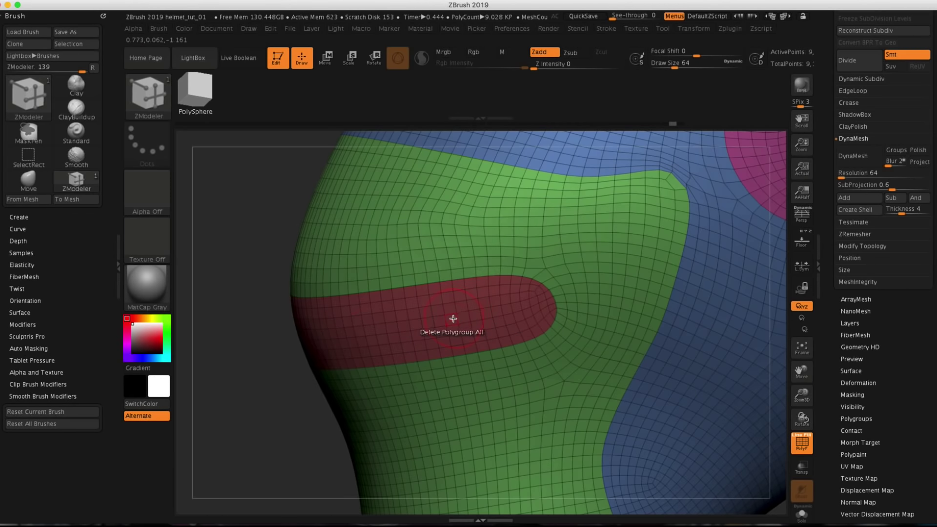
pyautogui.click(457, 326)
pyautogui.moveTo(460, 316); pyautogui.dragTo(479, 279)
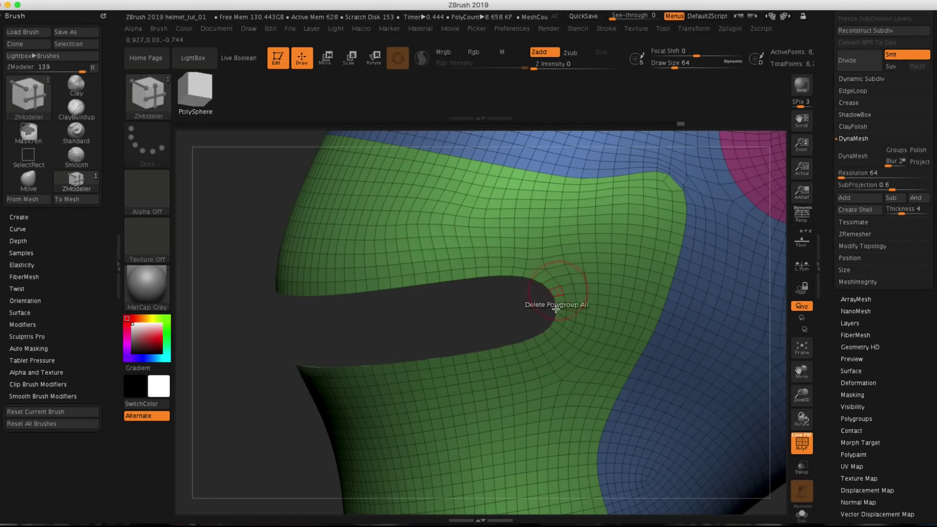
# Raise a rim around the eye opening by applying QMesh with the Polyloop target to the polygons along its border
pyautogui.press('space')
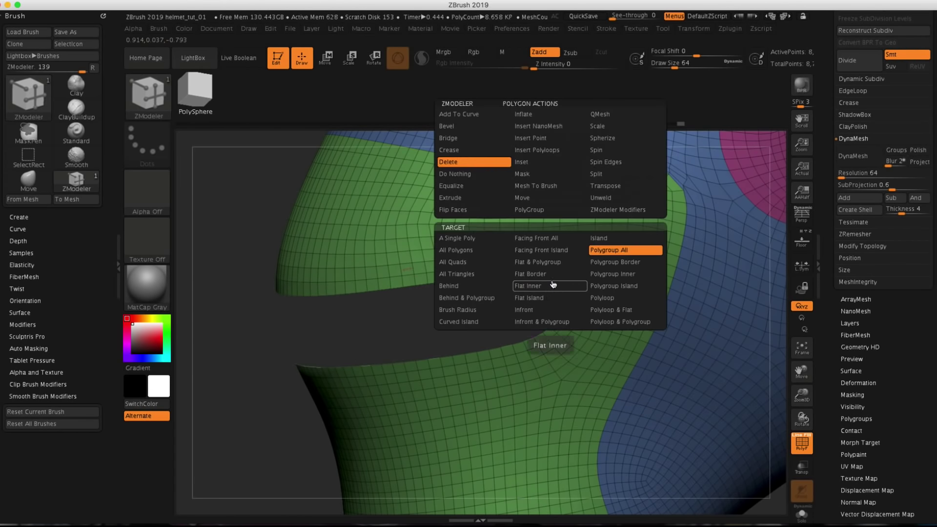
pyautogui.click(597, 115)
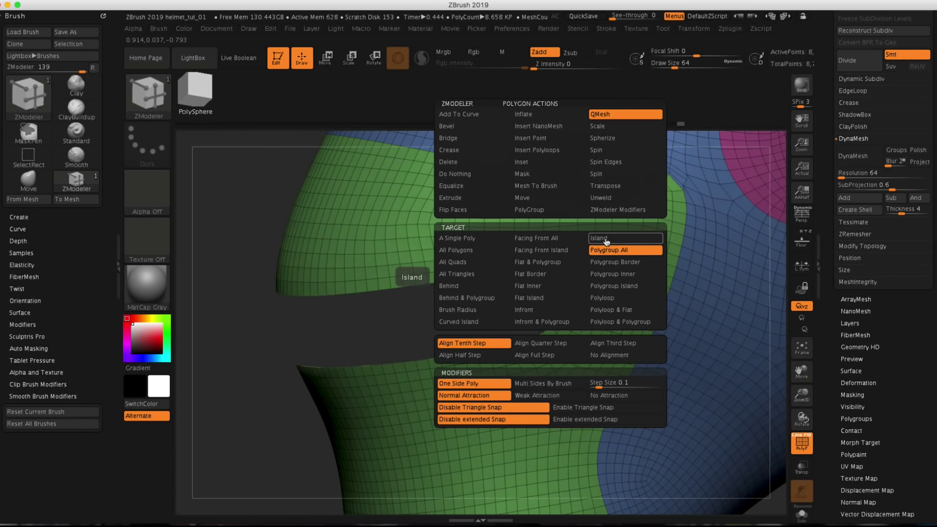
pyautogui.click(608, 299)
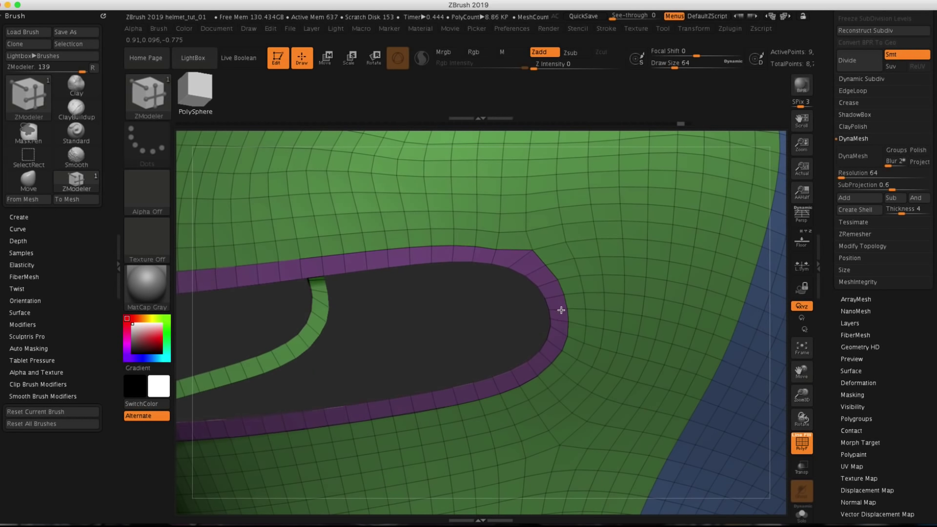
pyautogui.moveTo(559, 309); pyautogui.dragTo(618, 434)
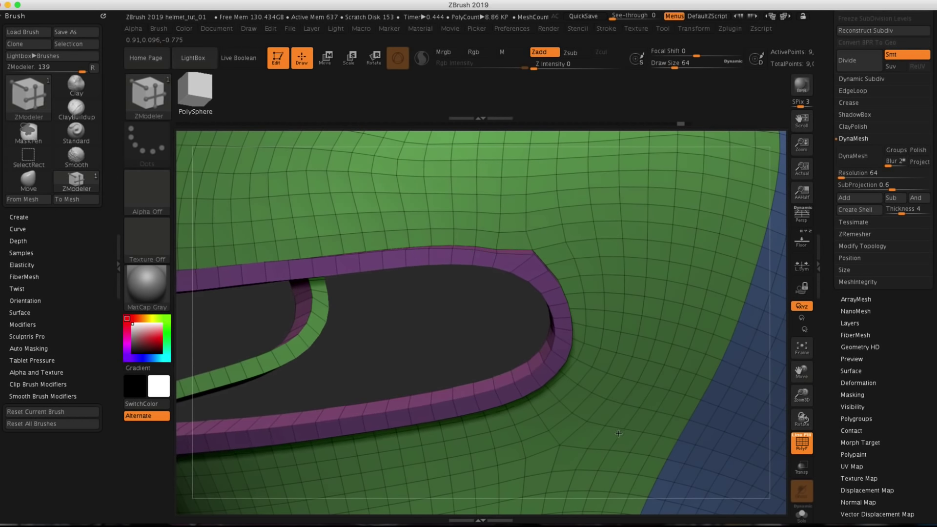
# Set the ZModeler point action to Move and shift the pointed upper corner of the eye-opening rim into a smoother curve
pyautogui.moveTo(525, 309)
pyautogui.keyDown('alt'); pyautogui.mouseDown()
pyautogui.moveTo(523, 297)
pyautogui.moveTo(528, 306)
pyautogui.mouseUp(); pyautogui.keyUp('alt')
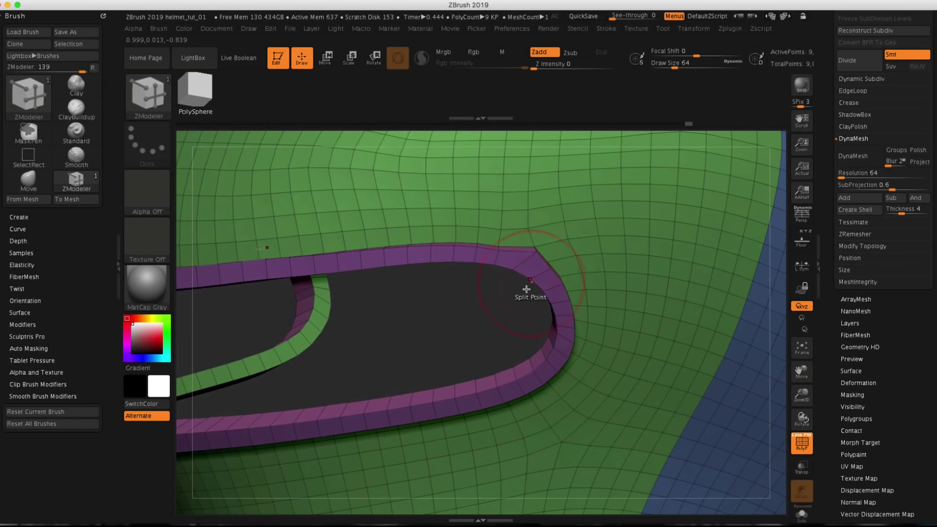
pyautogui.press('space')
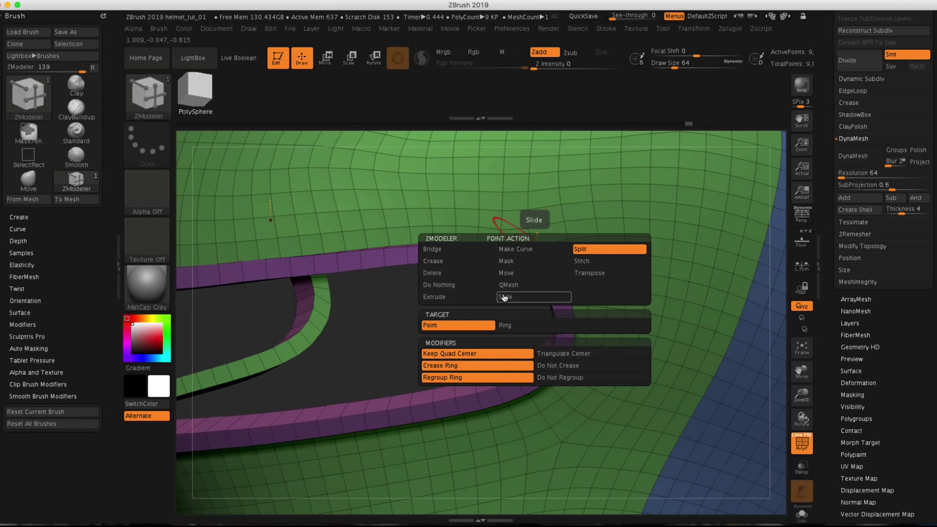
pyautogui.click(507, 274)
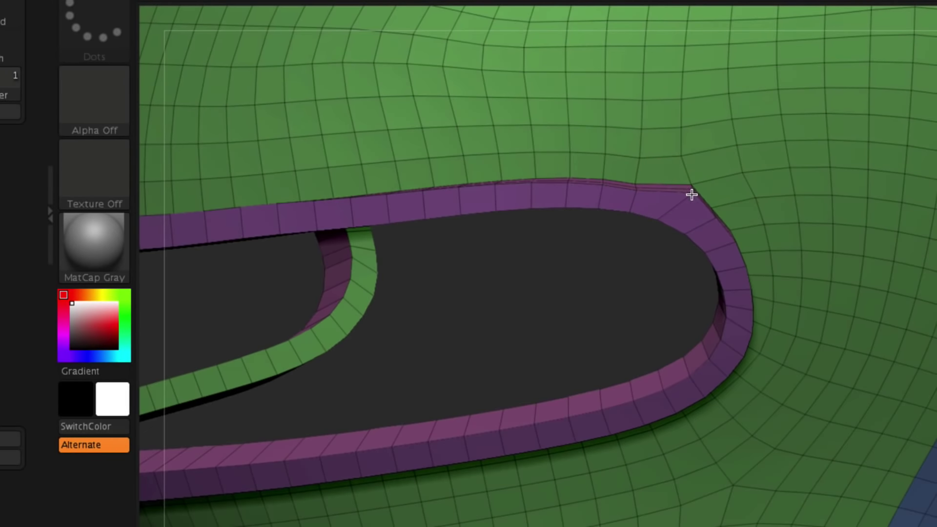
pyautogui.moveTo(650, 272); pyautogui.dragTo(663, 240)
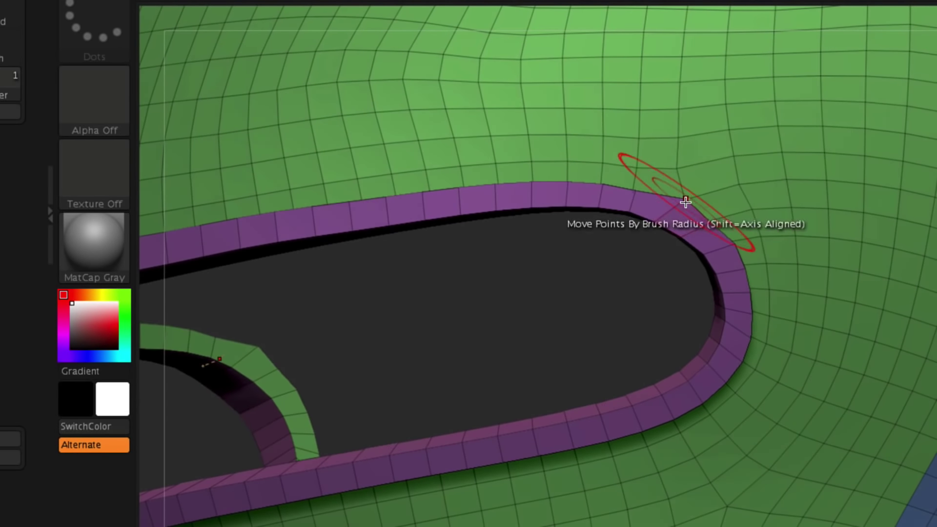
pyautogui.press('space')
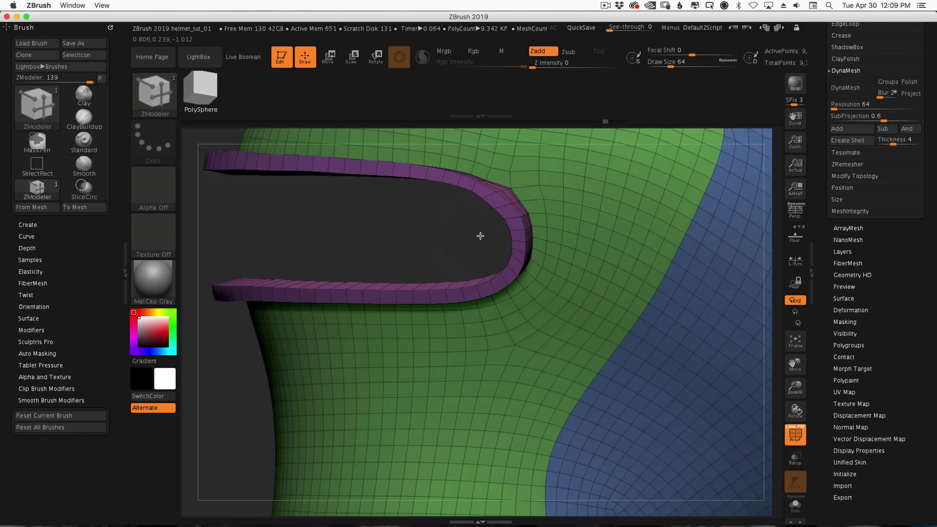
# Turn on the Floor display with its reference images and set the draw size to 77
pyautogui.keyDown('alt'); pyautogui.moveTo(481, 236); pyautogui.dragTo(480, 230); pyautogui.keyUp('alt')
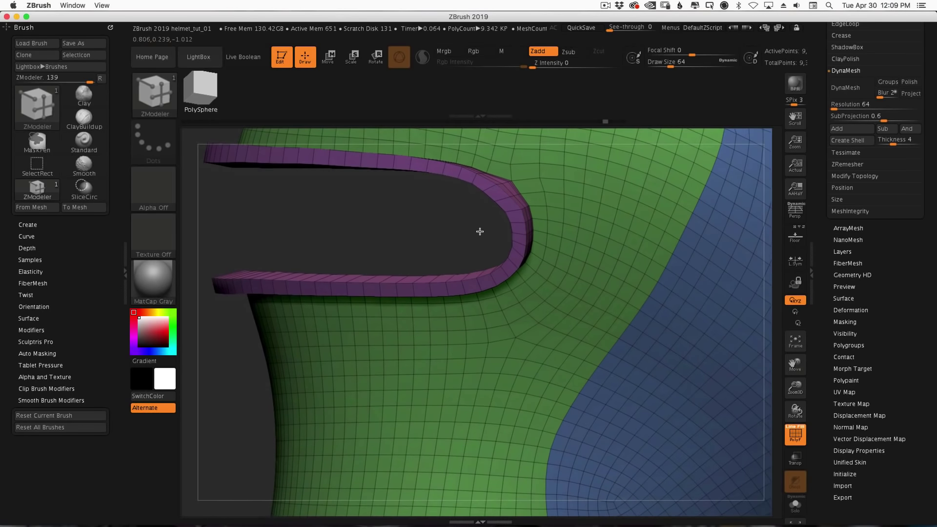
pyautogui.click(798, 240)
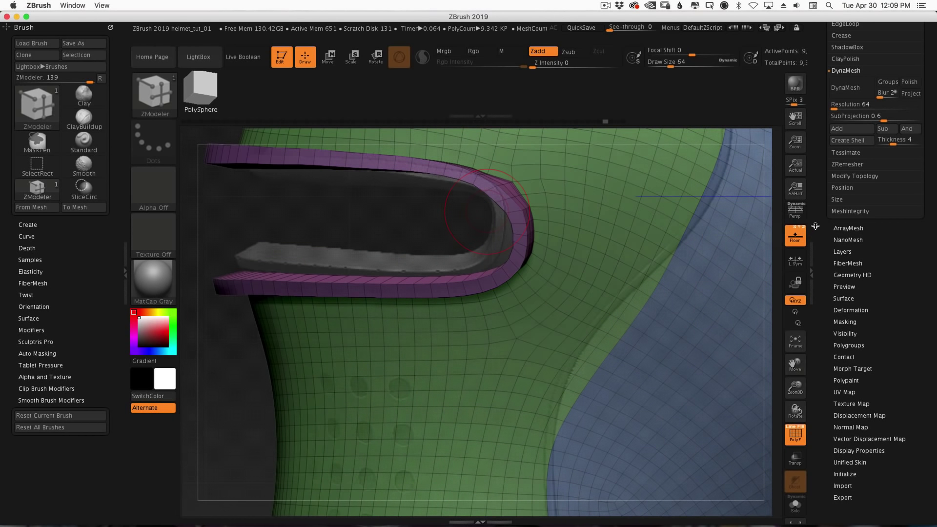
pyautogui.press('space')
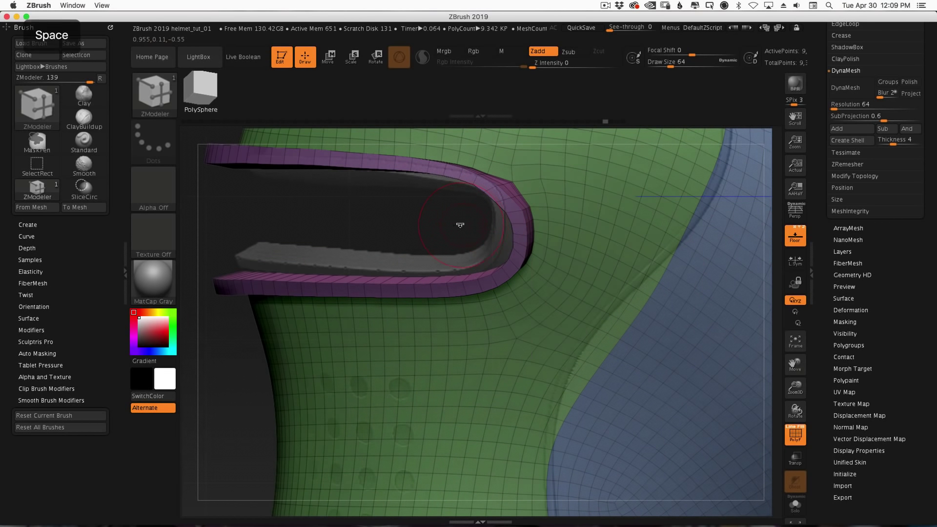
pyautogui.moveTo(459, 222); pyautogui.dragTo(464, 221)
pyautogui.press('alt')
# Slice a circle into the lower cheek of the face plate with the SliceCirc brush, centred on the round bolt in the reference image
pyautogui.keyDown('alt'); pyautogui.moveTo(462, 328); pyautogui.dragTo(465, 171, button='right'); pyautogui.keyUp('alt')
pyautogui.keyDown('alt'); pyautogui.moveTo(455, 306); pyautogui.dragTo(428, 177, button='right'); pyautogui.keyUp('alt')
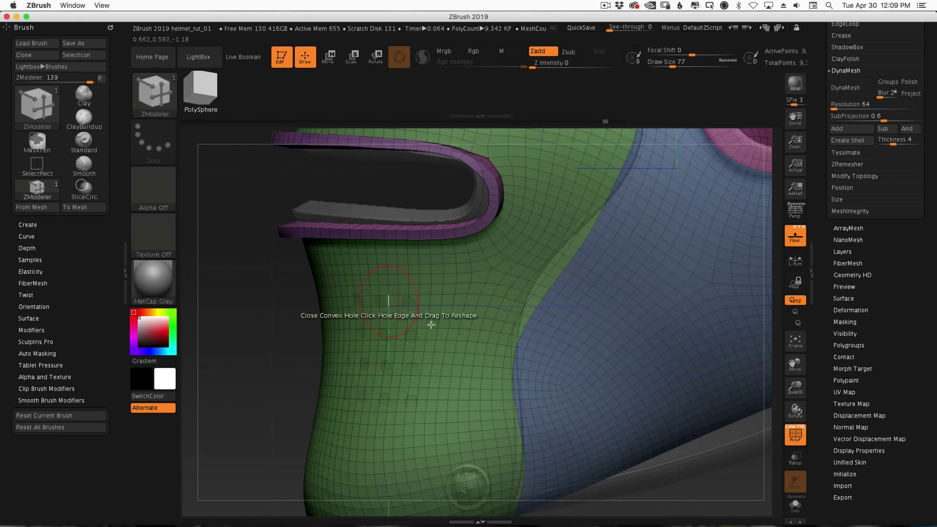
pyautogui.keyDown('alt'); pyautogui.moveTo(636, 494); pyautogui.dragTo(517, 415, button='right'); pyautogui.keyUp('alt')
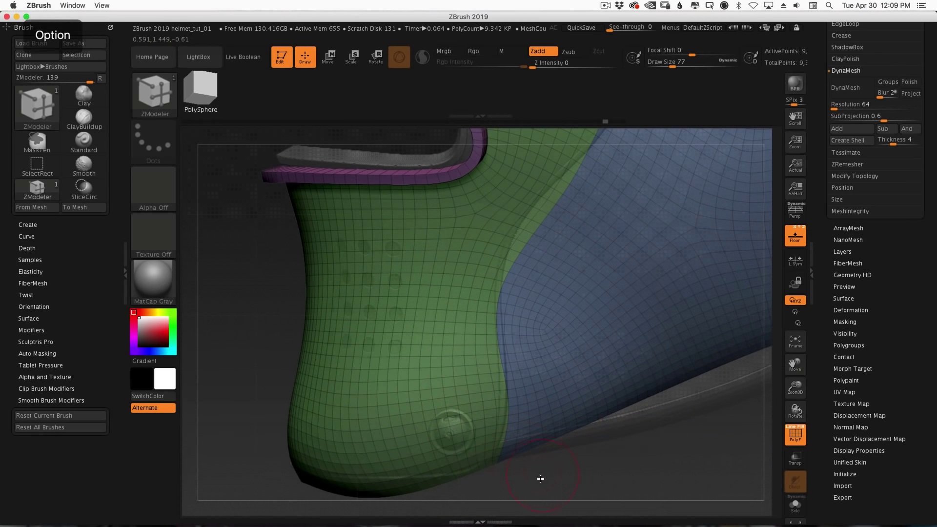
pyautogui.keyDown('alt'); pyautogui.moveTo(540, 478); pyautogui.dragTo(493, 481, button='right'); pyautogui.keyUp('alt')
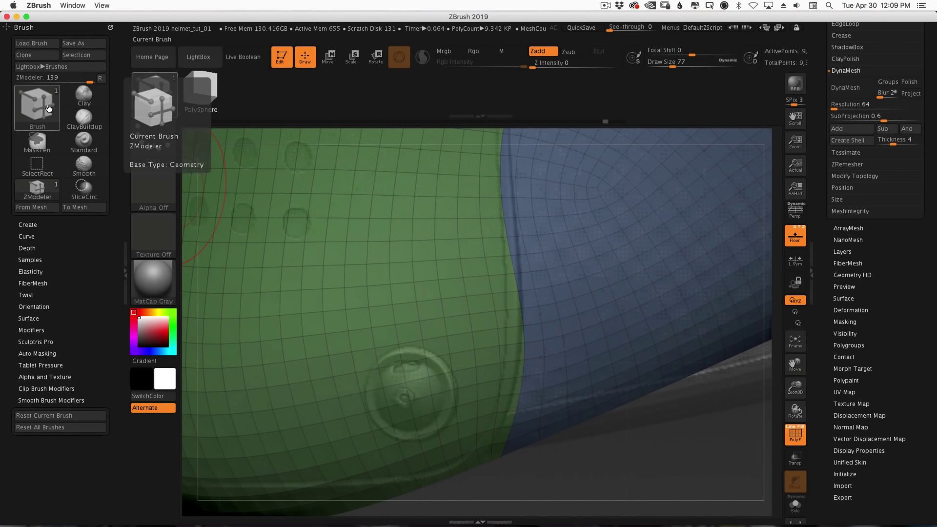
pyautogui.hotkey('ctrl', 'shift')
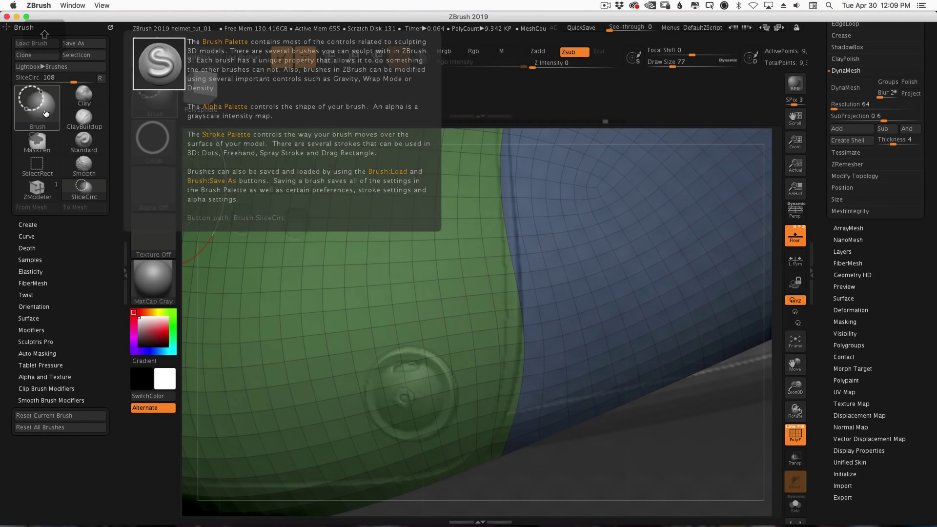
pyautogui.click(46, 113)
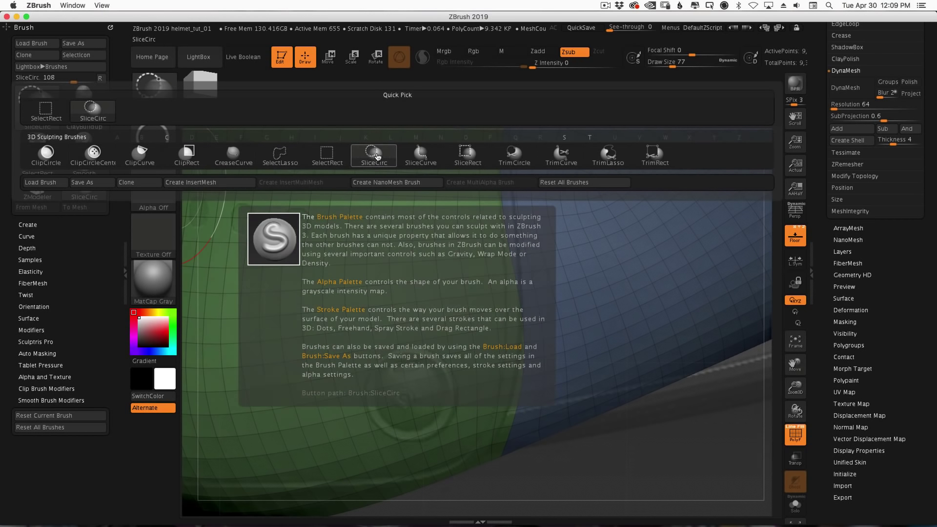
pyautogui.click(375, 164)
pyautogui.hotkey('ctrl', 'shift')
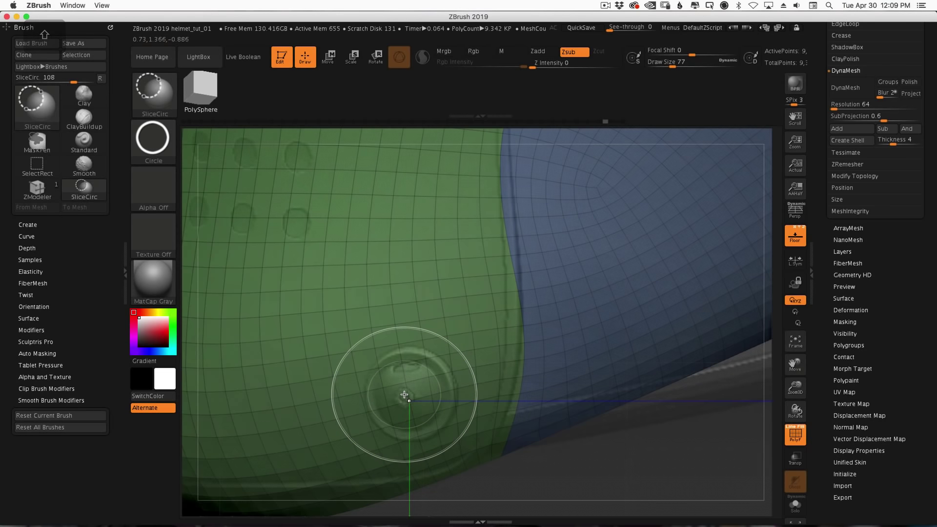
pyautogui.moveTo(404, 394)
pyautogui.keyDown('ctrl'); pyautogui.keyDown('shift'); pyautogui.mouseDown()
pyautogui.moveTo(461, 453)
pyautogui.moveTo(458, 430)
pyautogui.moveTo(424, 424)
pyautogui.moveTo(415, 335)
pyautogui.moveTo(471, 454)
pyautogui.mouseUp(); pyautogui.keyUp('shift'); pyautogui.keyUp('ctrl')
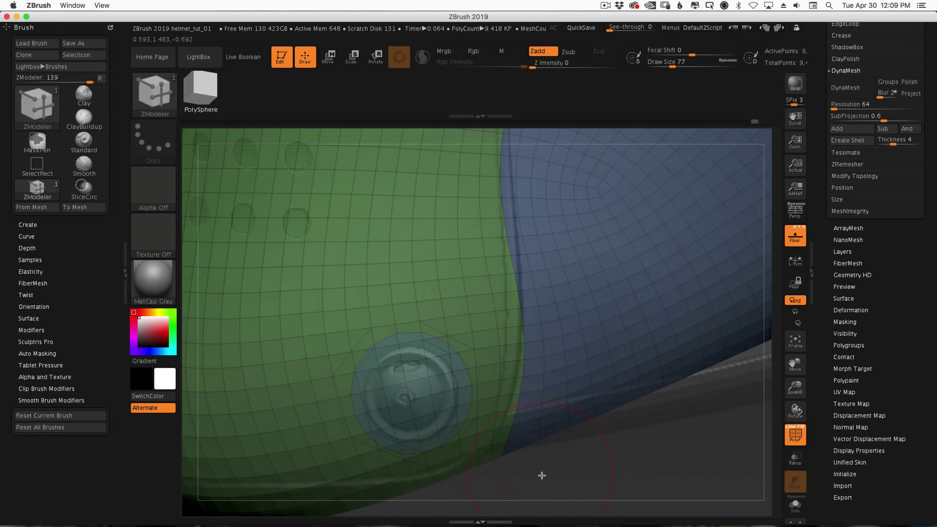
# Turn off the Floor display and delete the sliced circle from the lower cheek using the ZModeler polygon action Delete with the Polygroup All target
pyautogui.moveTo(548, 475); pyautogui.dragTo(533, 473)
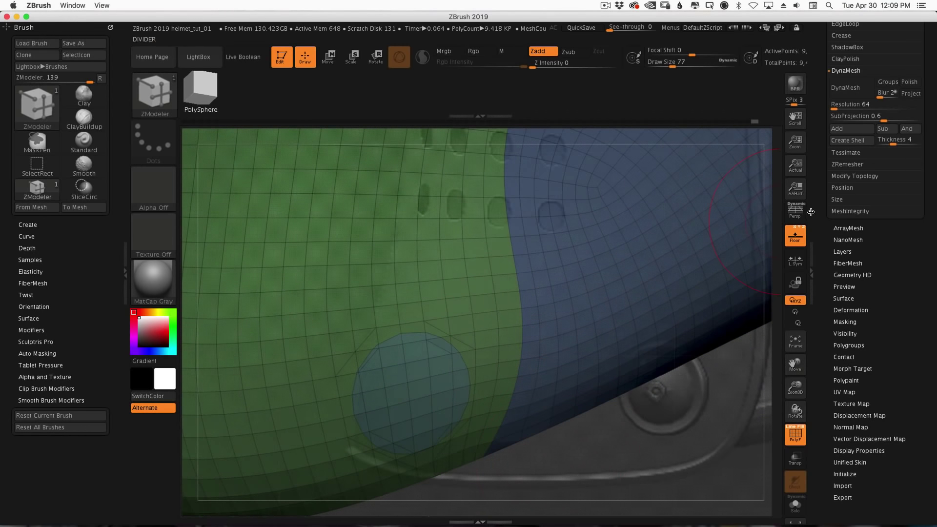
pyautogui.click(795, 236)
pyautogui.moveTo(631, 442); pyautogui.dragTo(639, 335)
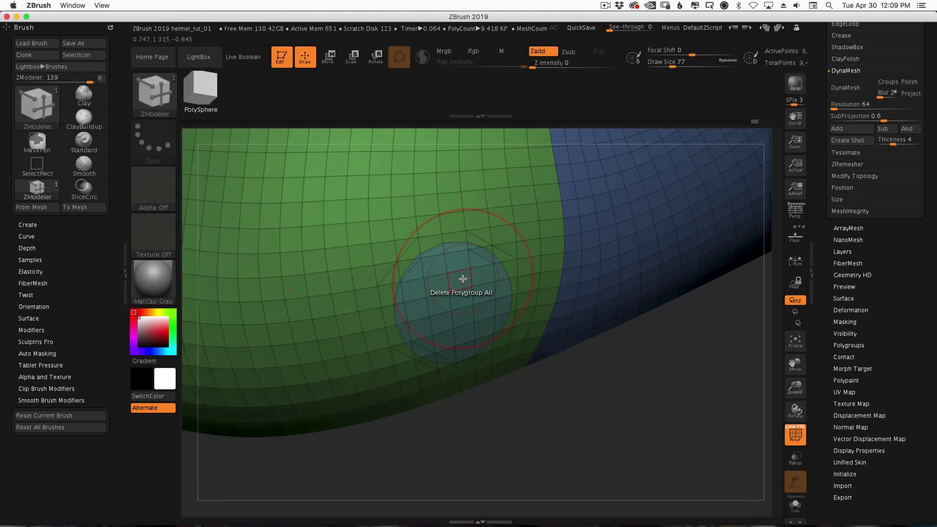
pyautogui.press('space')
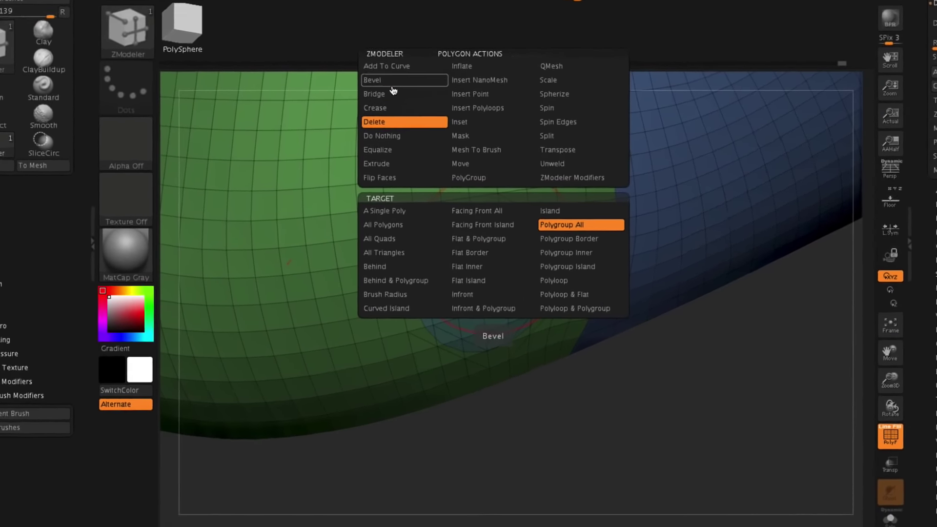
pyautogui.click(551, 66)
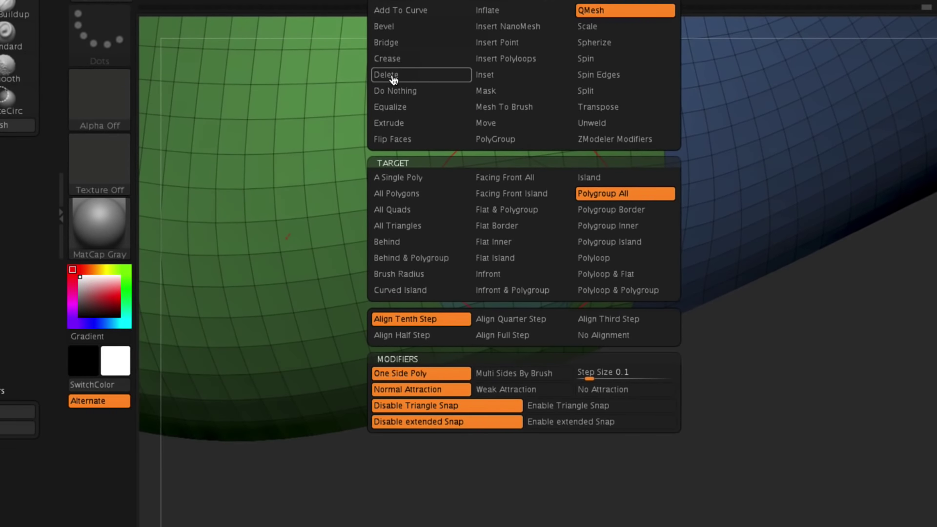
pyautogui.click(394, 78)
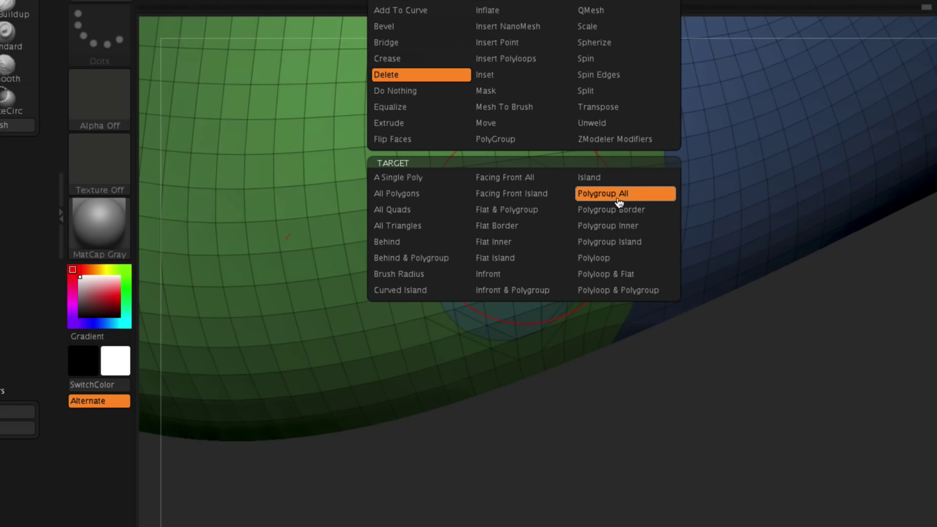
pyautogui.click(574, 195)
pyautogui.click(521, 229)
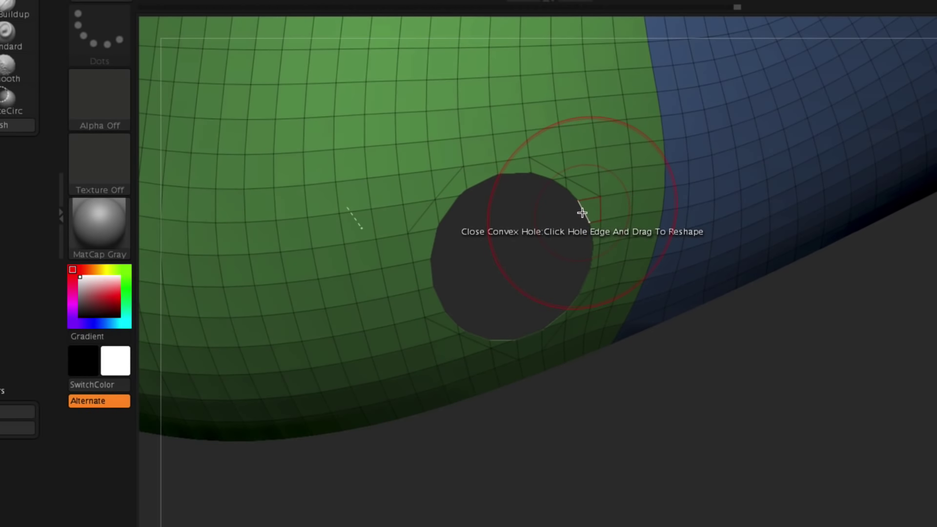
# Try closing the circular hole with the ZModeler edge action Close, using Convex Hole, Circle and Polygroup Columns, and undo it
pyautogui.press('space')
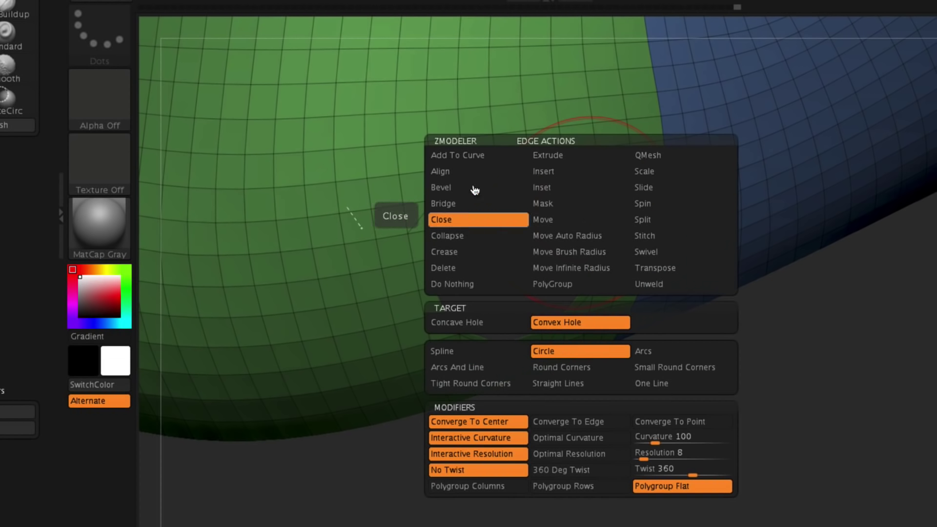
pyautogui.click(459, 322)
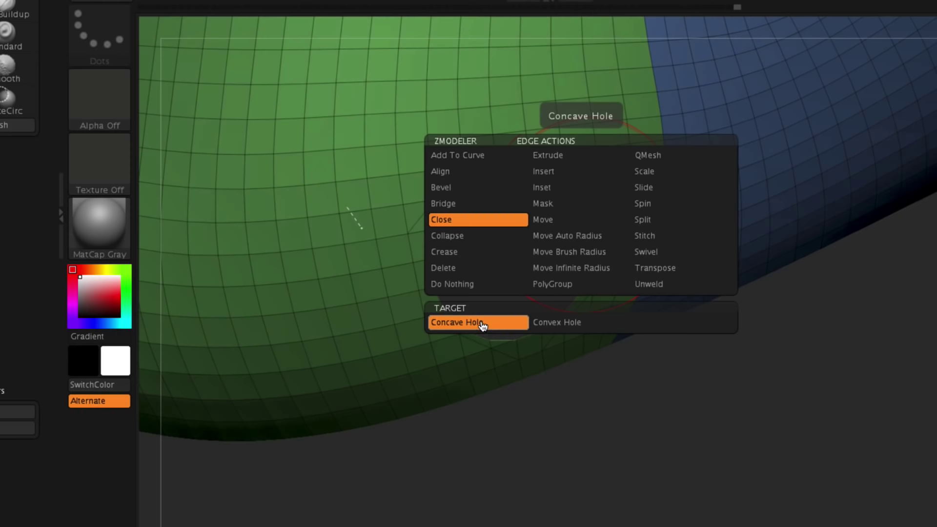
pyautogui.click(572, 330)
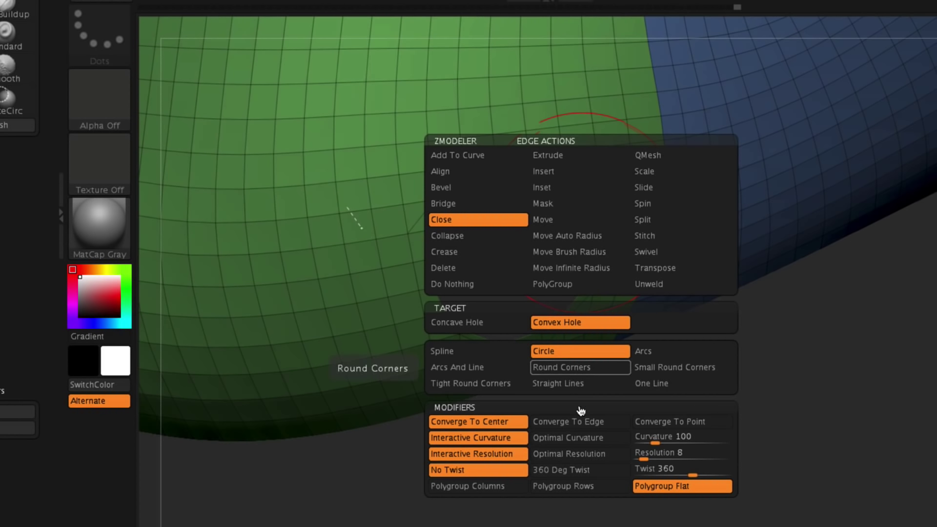
pyautogui.click(485, 487)
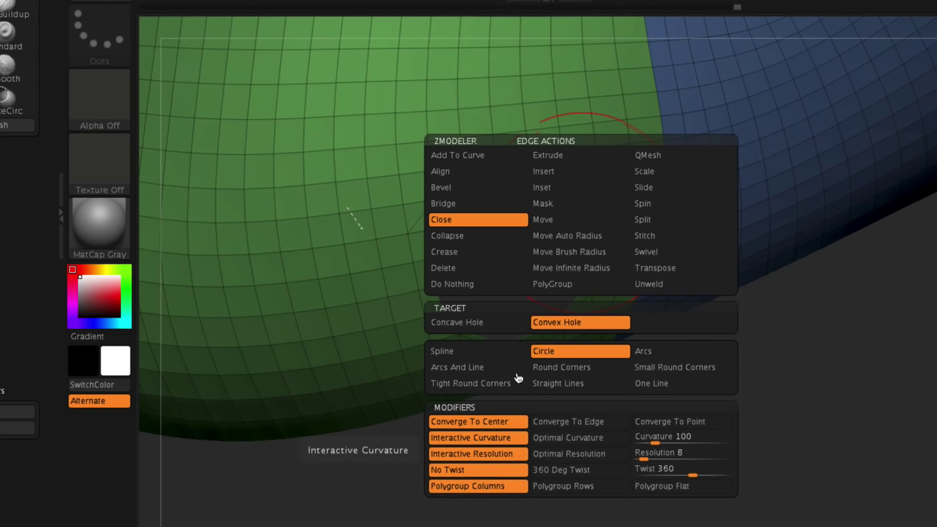
pyautogui.click(590, 233)
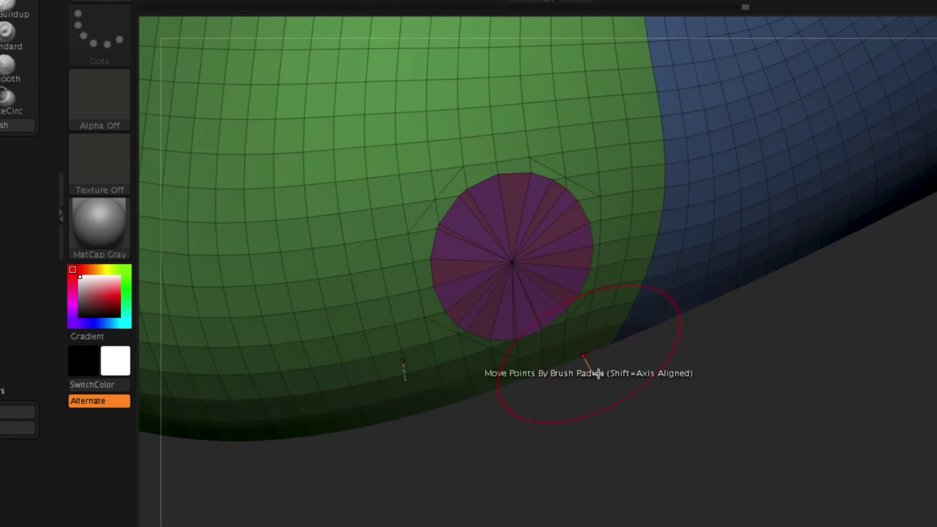
pyautogui.hotkey('ctrl', 'z')
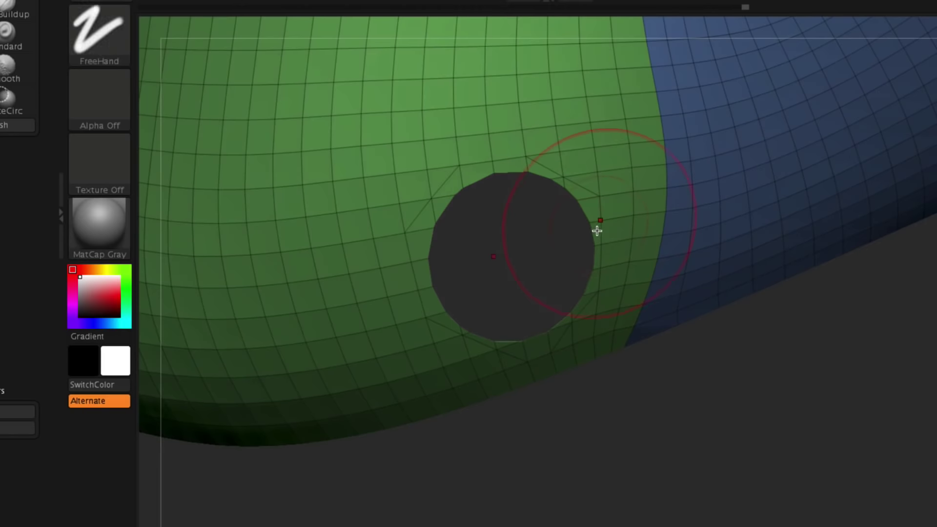
# Try closing the circular hole with the Polygroup Rows option, first as a single fan and again with concentric rings, undoing each result
pyautogui.press('space')
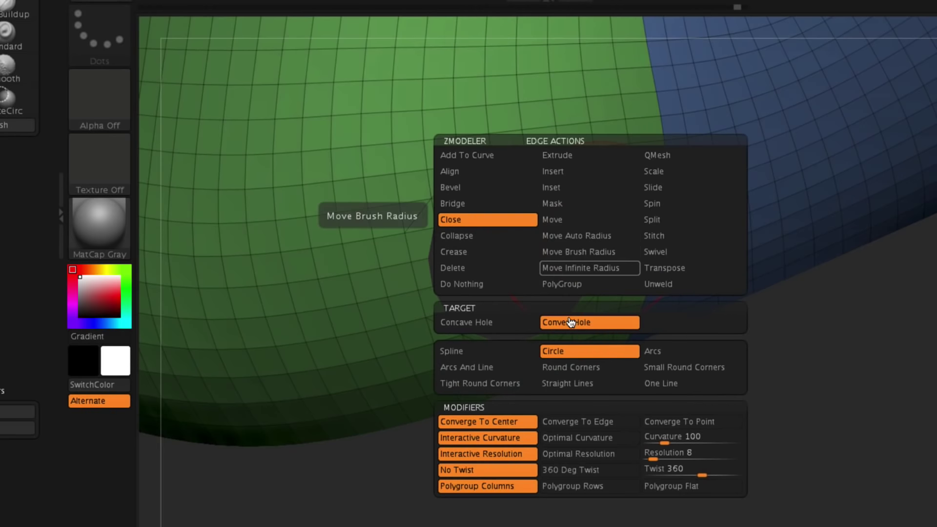
pyautogui.click(589, 488)
pyautogui.click(592, 230)
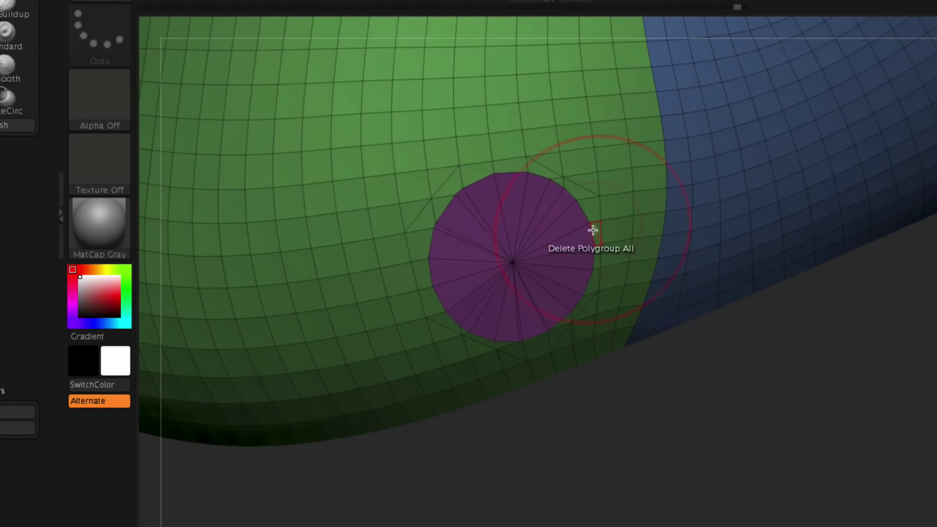
pyautogui.hotkey('ctrl', 'z')
pyautogui.click(592, 232)
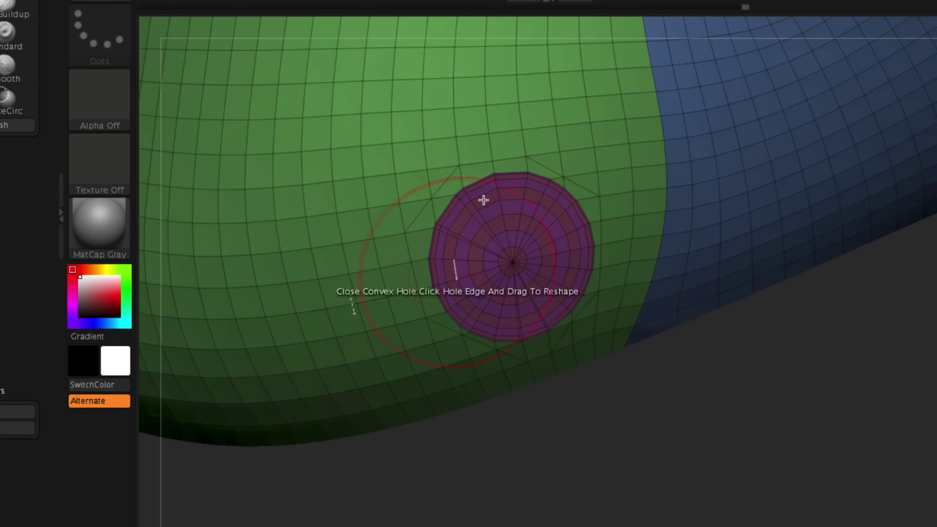
pyautogui.hotkey('ctrl', 'z')
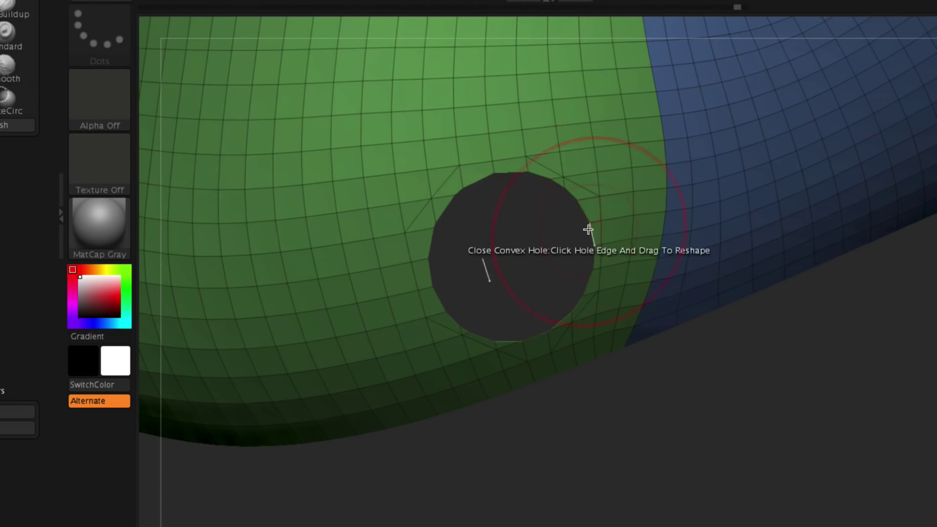
# Set the Close action to Polygroup Flat and fill the circular hole on the lower cheek with a rounded, outward-bulging cap of concentric rings
pyautogui.press('space')
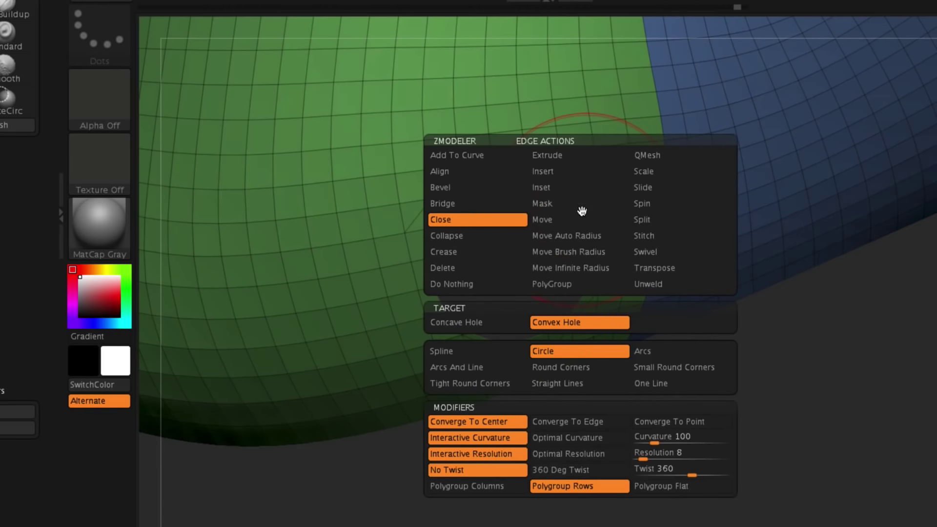
pyautogui.click(686, 489)
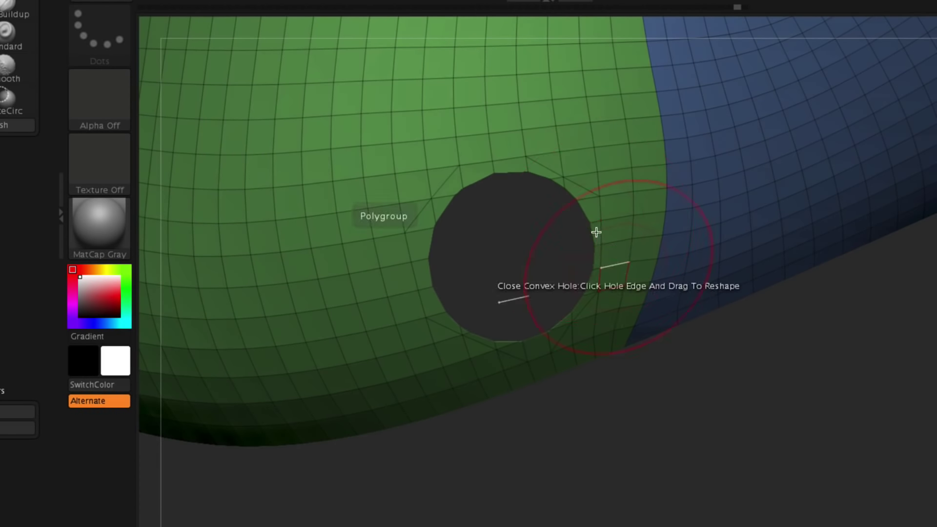
pyautogui.click(595, 238)
pyautogui.moveTo(646, 417); pyautogui.dragTo(612, 351)
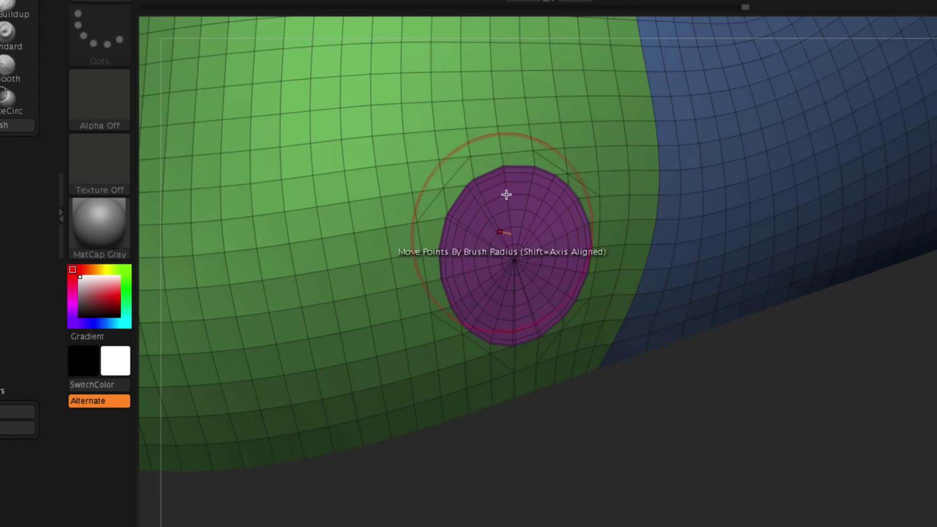
pyautogui.hotkey('ctrl', 'z')
pyautogui.click(583, 208)
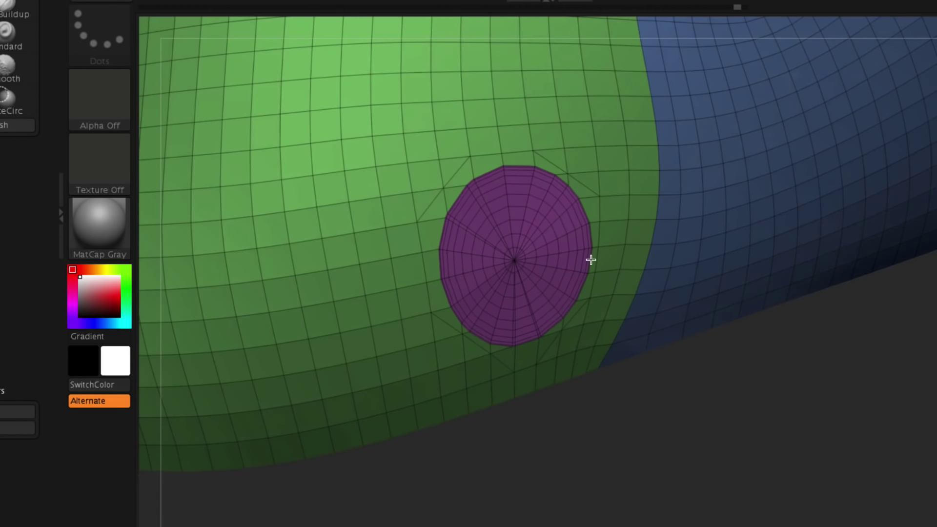
pyautogui.moveTo(611, 244); pyautogui.dragTo(690, 241)
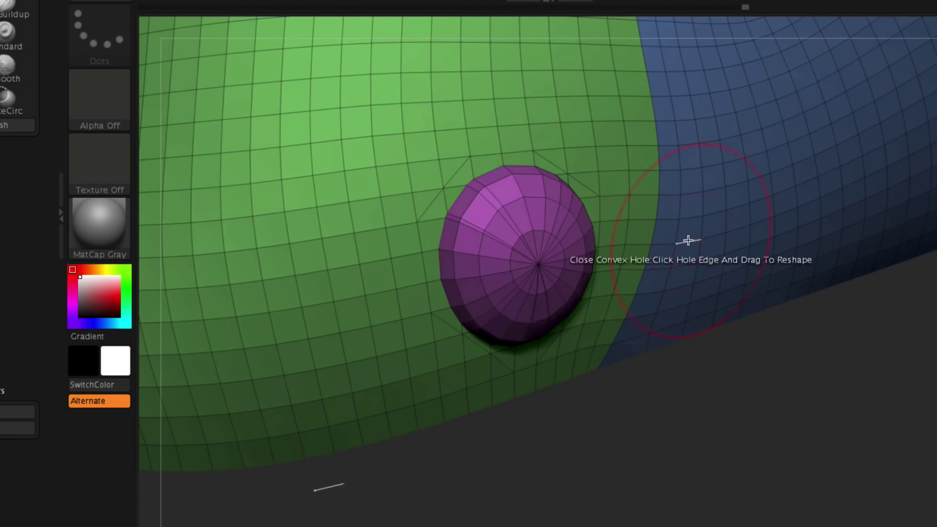
# Mark the cap's broad outer ring of polygons and raise it with QMesh set to the A Single Poly target
pyautogui.moveTo(701, 388); pyautogui.dragTo(676, 363)
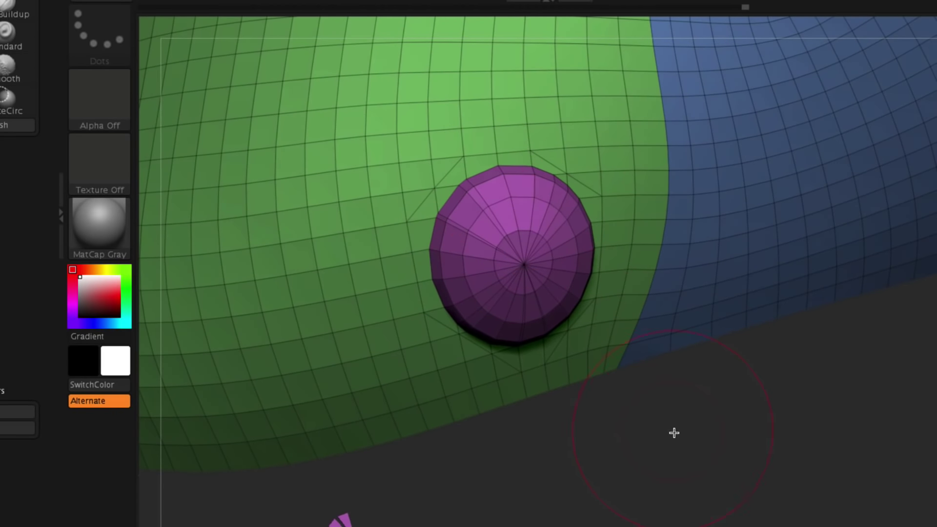
pyautogui.moveTo(674, 430); pyautogui.dragTo(657, 407)
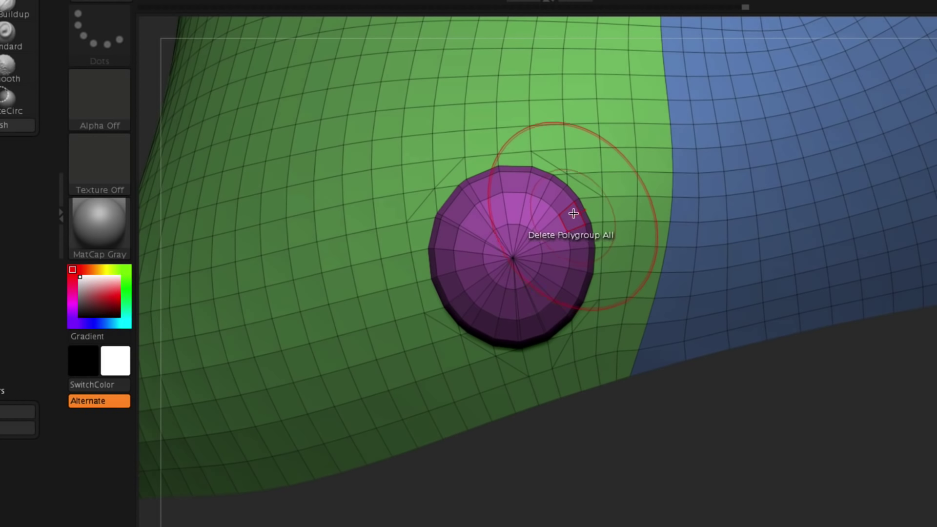
pyautogui.keyDown('alt'); pyautogui.moveTo(571, 216); pyautogui.dragTo(575, 249); pyautogui.keyUp('alt')
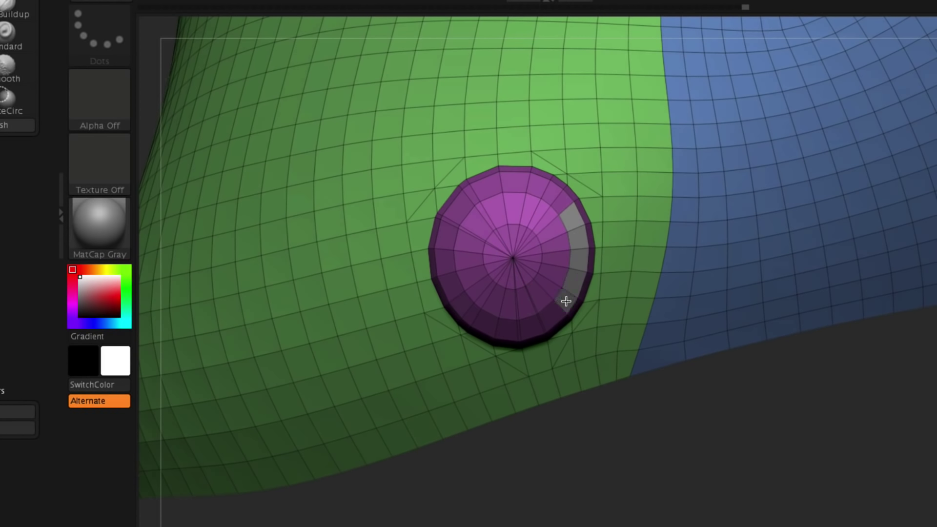
pyautogui.moveTo(530, 330)
pyautogui.mouseDown()
pyautogui.moveTo(483, 324)
pyautogui.moveTo(449, 287)
pyautogui.mouseUp()
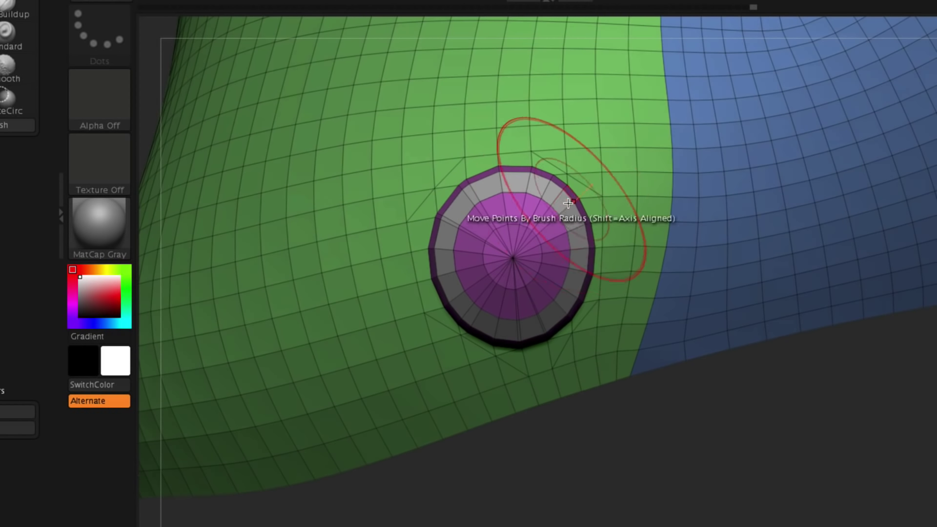
pyautogui.press('space')
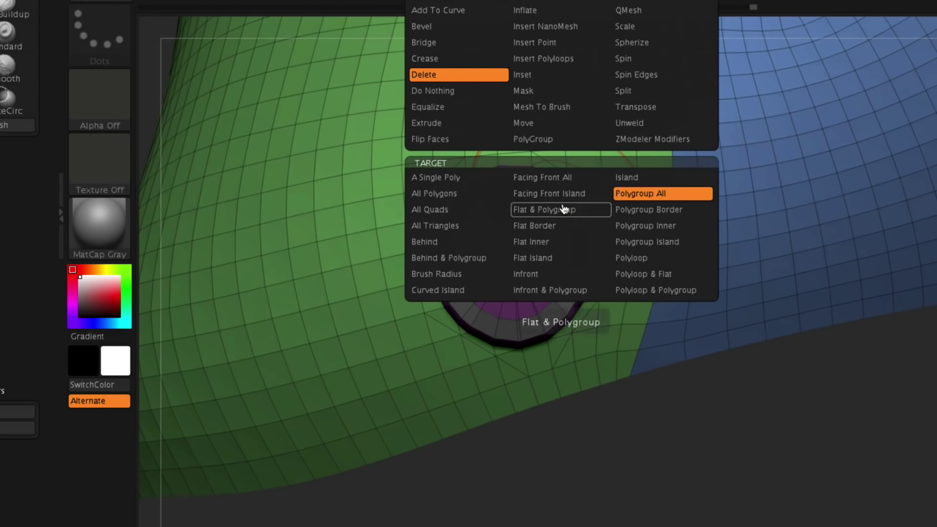
pyautogui.click(629, 10)
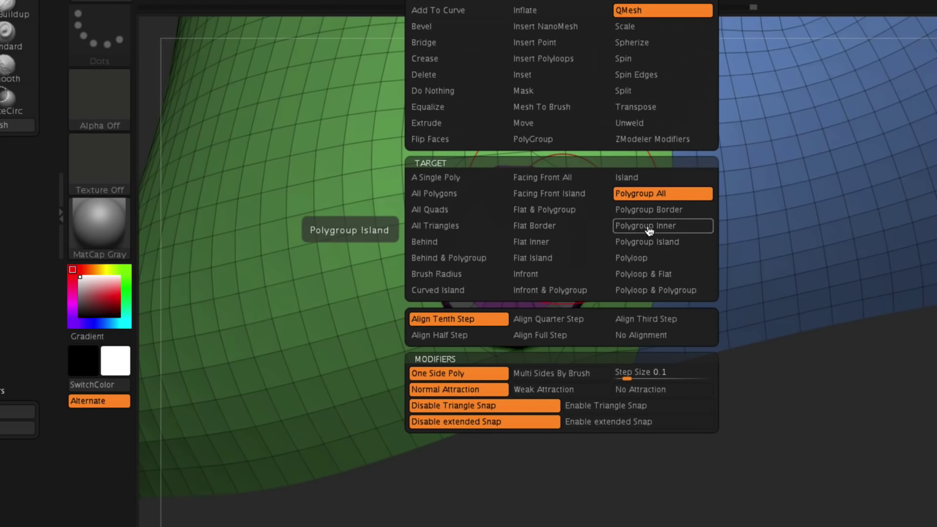
pyautogui.click(456, 182)
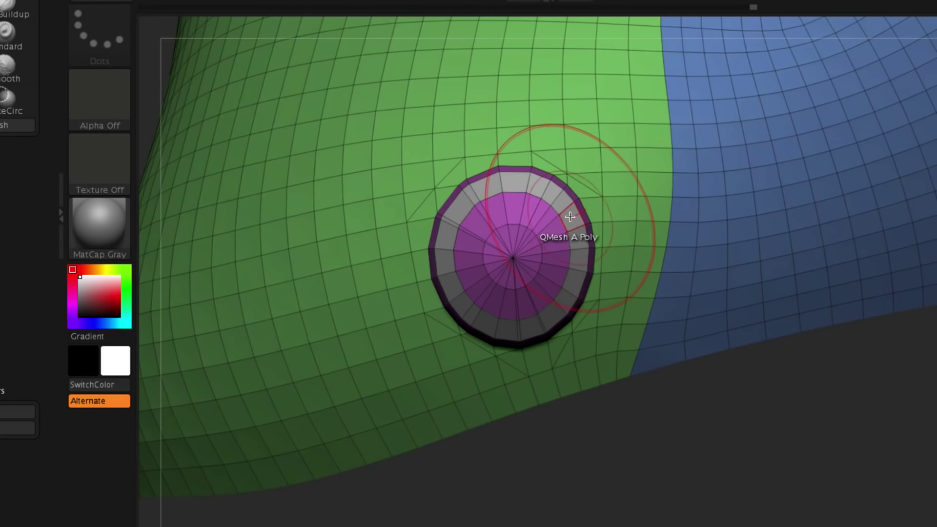
pyautogui.moveTo(569, 215)
pyautogui.mouseDown()
pyautogui.moveTo(583, 217)
pyautogui.moveTo(545, 215)
pyautogui.moveTo(581, 216)
pyautogui.mouseUp()
# Mark the ring of polygons between the raised rim and the cap's centre and sink it inward with QMesh
pyautogui.moveTo(671, 407); pyautogui.dragTo(688, 408)
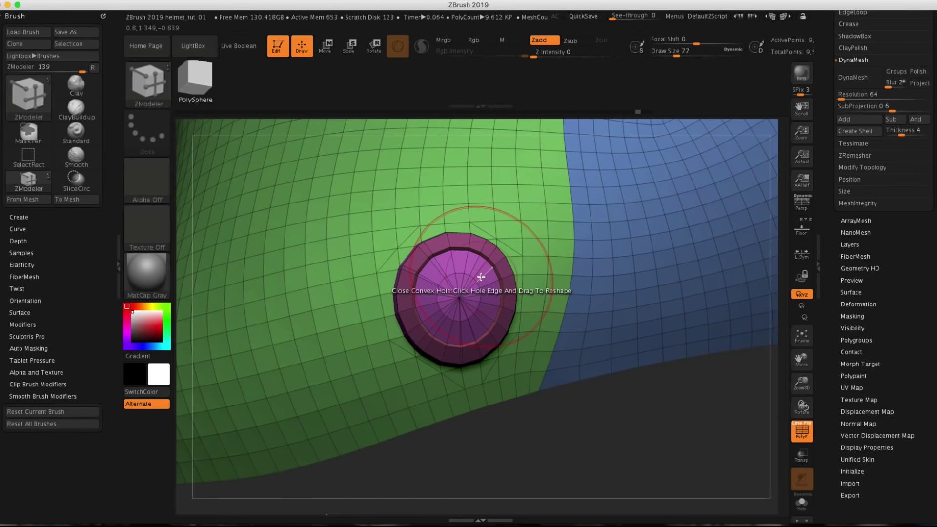
pyautogui.press('alt')
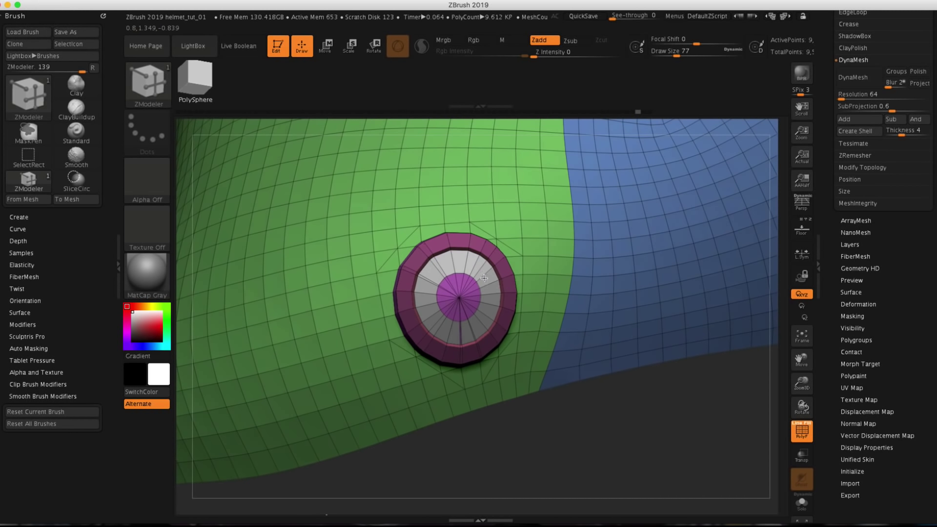
pyautogui.moveTo(485, 269); pyautogui.dragTo(481, 266)
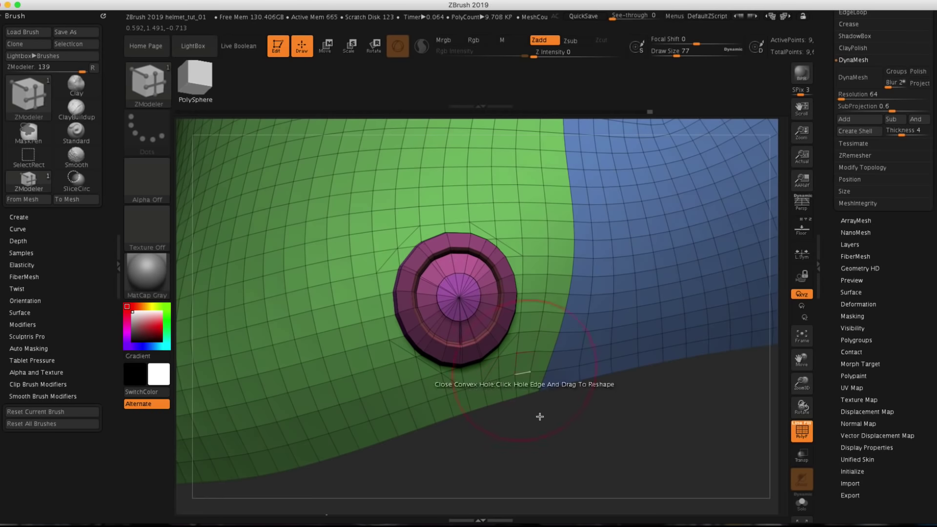
# Try to turn on Dynamic Subdivision for the helmet mesh
pyautogui.moveTo(540, 416)
pyautogui.mouseDown()
pyautogui.moveTo(657, 447)
pyautogui.moveTo(600, 468)
pyautogui.moveTo(593, 441)
pyautogui.moveTo(584, 442)
pyautogui.moveTo(619, 390)
pyautogui.moveTo(607, 395)
pyautogui.moveTo(659, 374)
pyautogui.moveTo(613, 372)
pyautogui.moveTo(621, 341)
pyautogui.moveTo(563, 443)
pyautogui.moveTo(675, 364)
pyautogui.mouseUp()
pyautogui.click(854, 36)
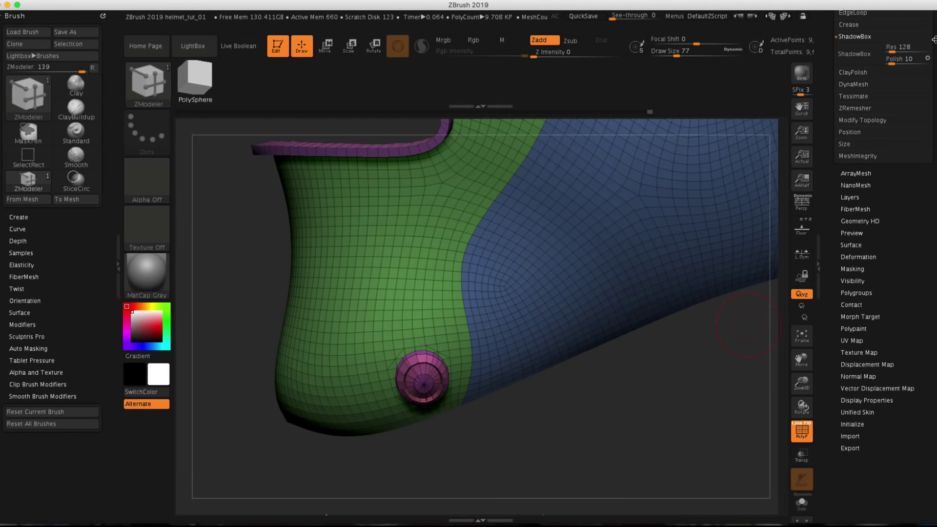
pyautogui.moveTo(863, 36); pyautogui.dragTo(863, 171)
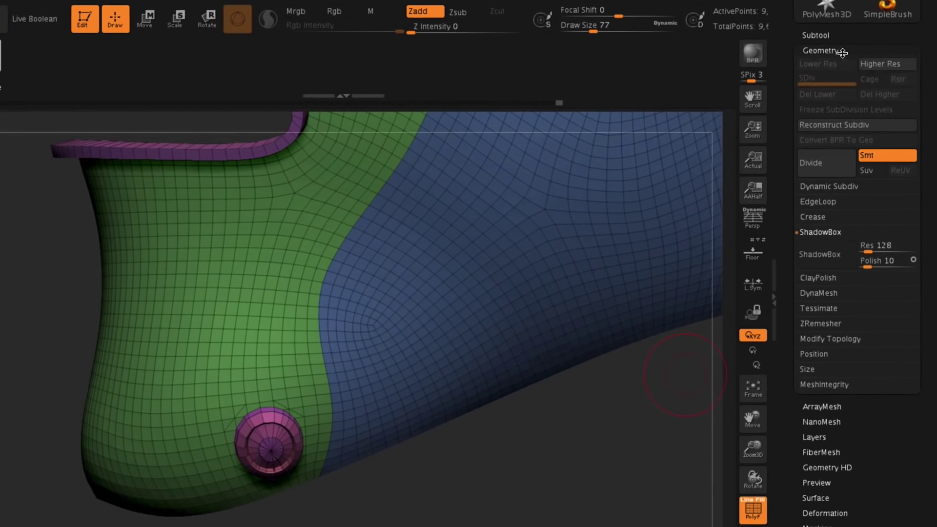
pyautogui.click(871, 27)
pyautogui.click(845, 47)
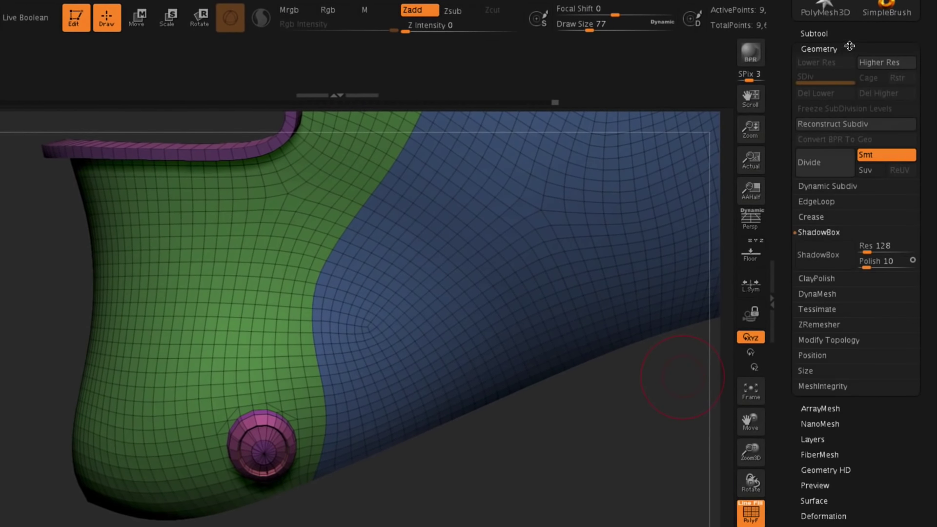
pyautogui.click(831, 189)
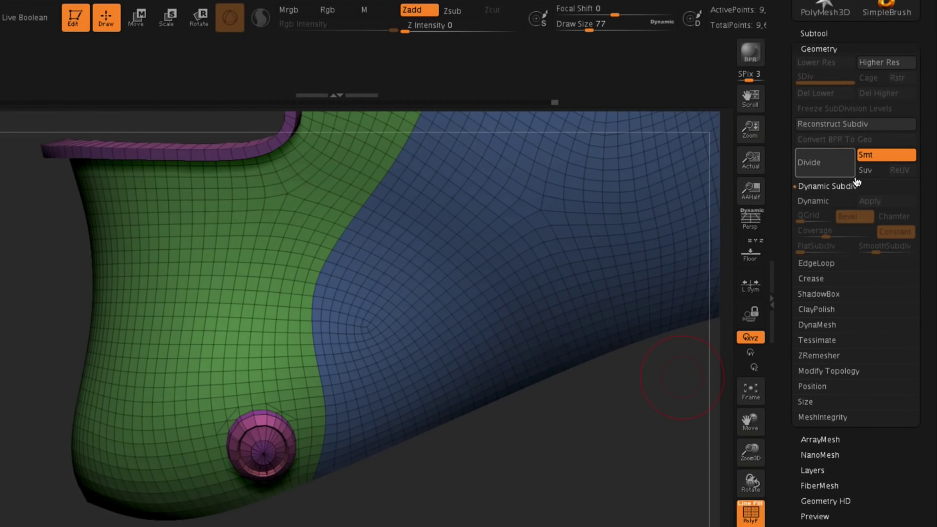
pyautogui.click(832, 204)
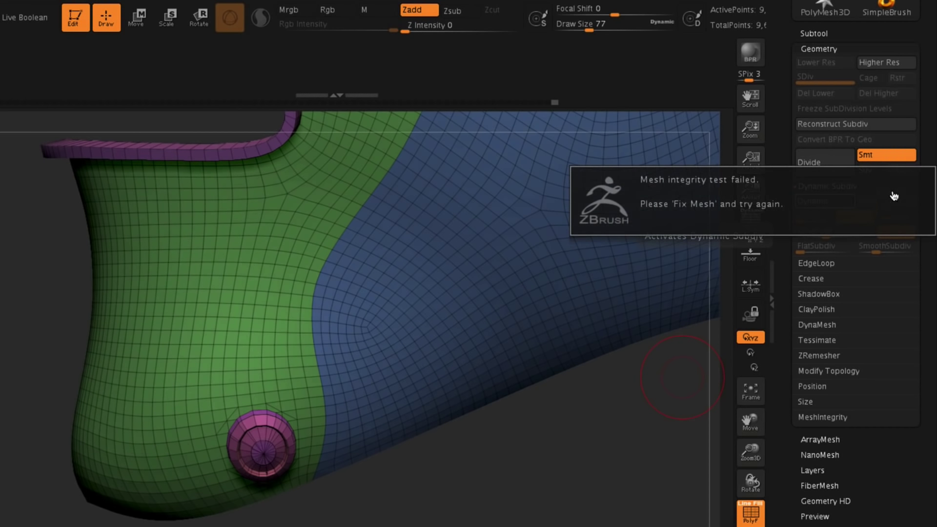
pyautogui.click(878, 207)
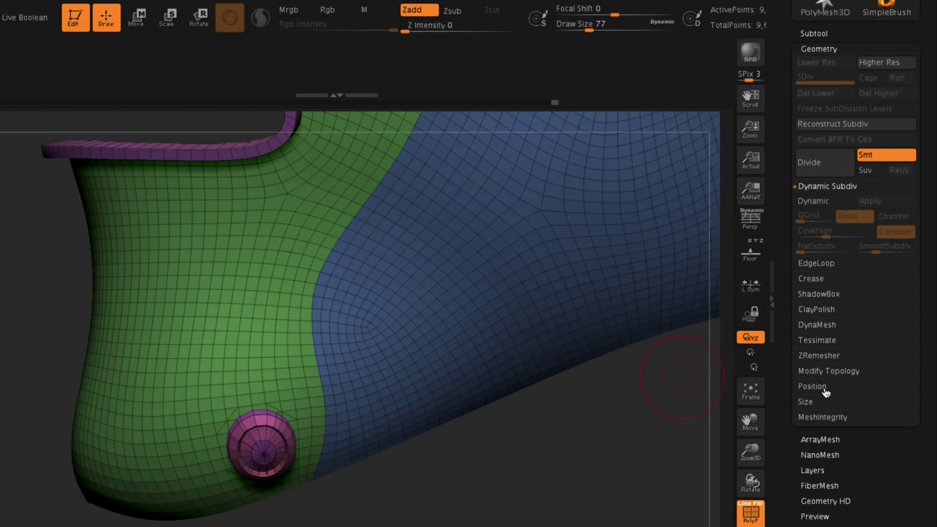
# Check the helmet's mesh integrity and repair it with Fix Mesh
pyautogui.click(835, 418)
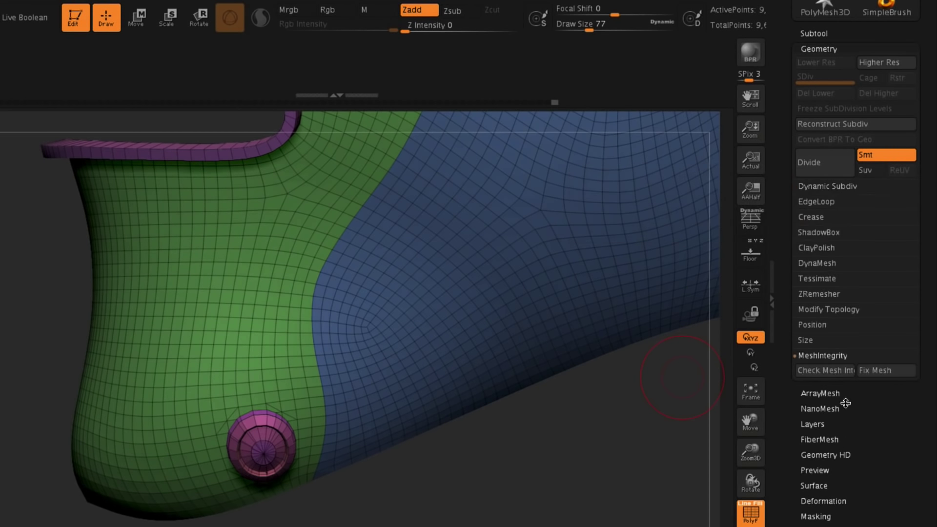
pyautogui.click(828, 371)
pyautogui.click(869, 364)
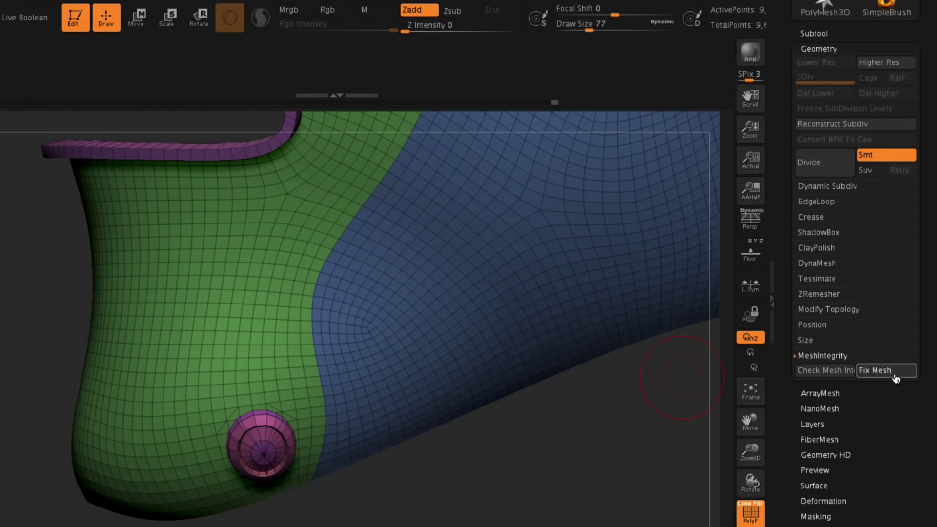
pyautogui.click(873, 370)
pyautogui.click(869, 365)
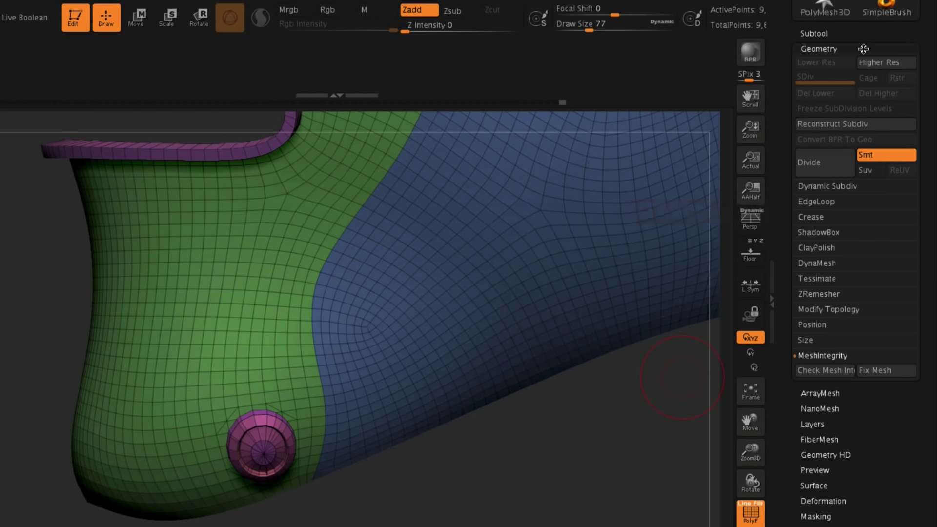
# Turn on Dynamic Subdivision, hide the polyframe and examine the smoothed cheek bolt for shading artifacts
pyautogui.click(840, 186)
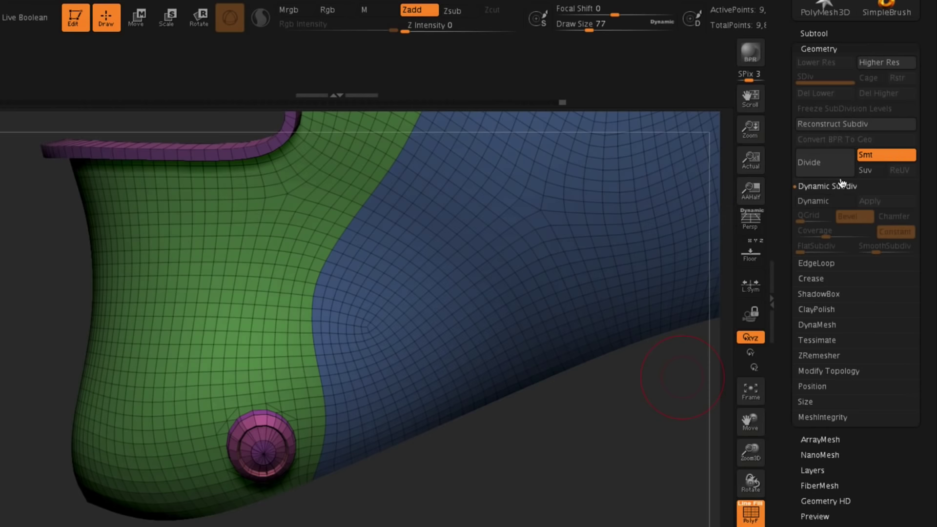
pyautogui.click(824, 201)
pyautogui.moveTo(491, 472); pyautogui.dragTo(508, 453)
pyautogui.hotkey('shift', 'f')
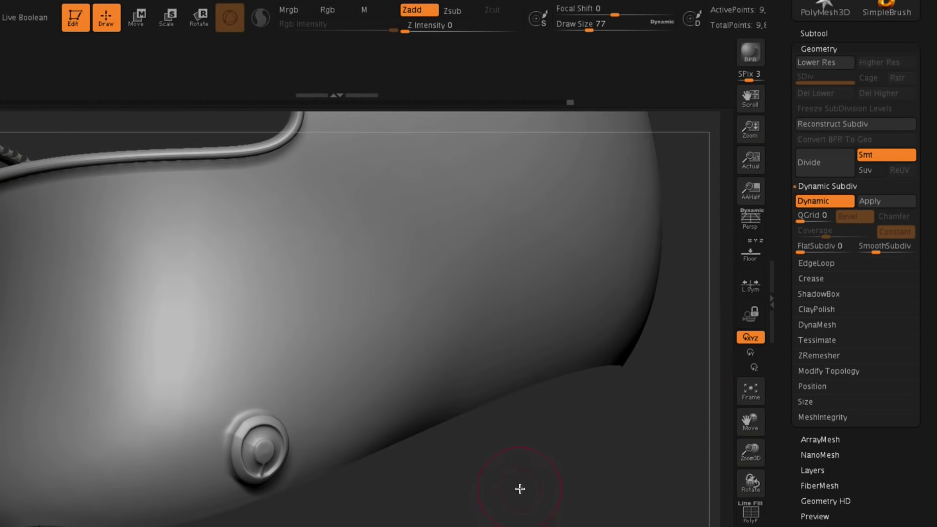
pyautogui.moveTo(522, 495); pyautogui.dragTo(503, 494)
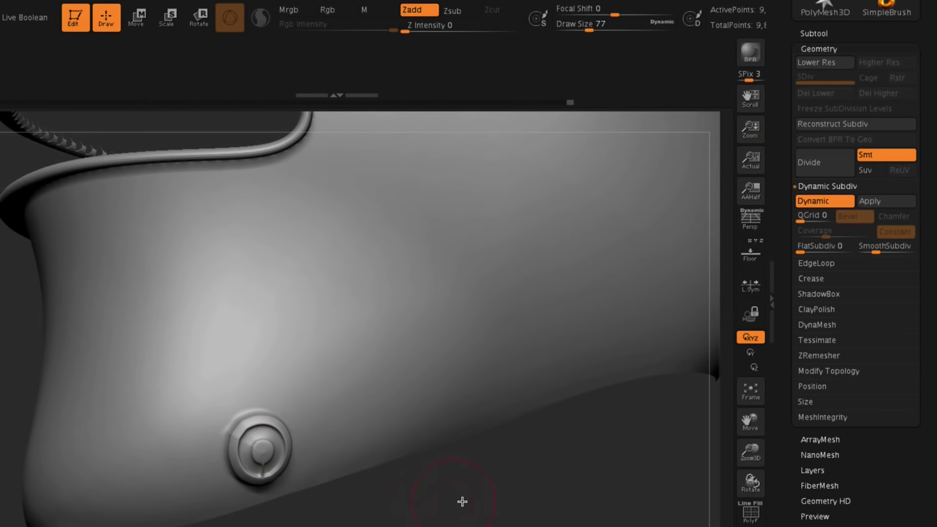
pyautogui.moveTo(455, 516)
pyautogui.mouseDown()
pyautogui.moveTo(473, 524)
pyautogui.moveTo(475, 496)
pyautogui.mouseUp()
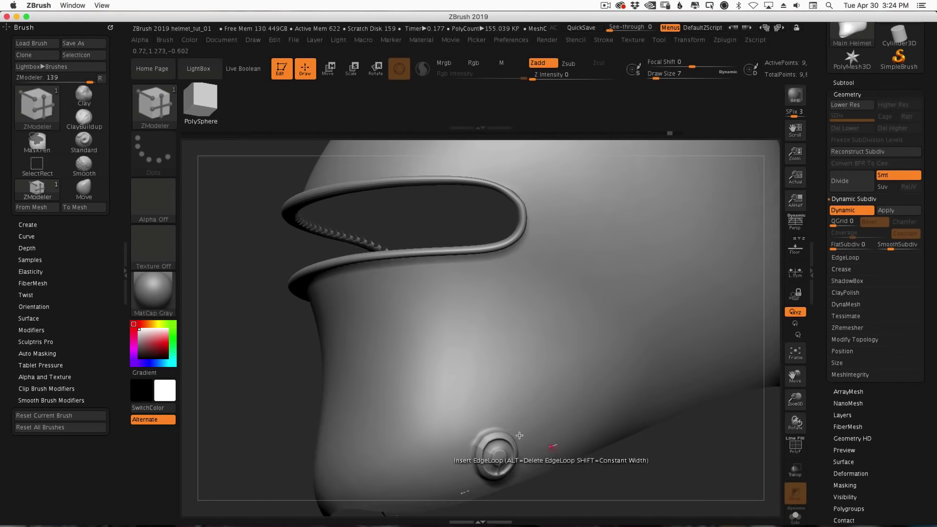
pyautogui.moveTo(560, 488); pyautogui.dragTo(584, 421)
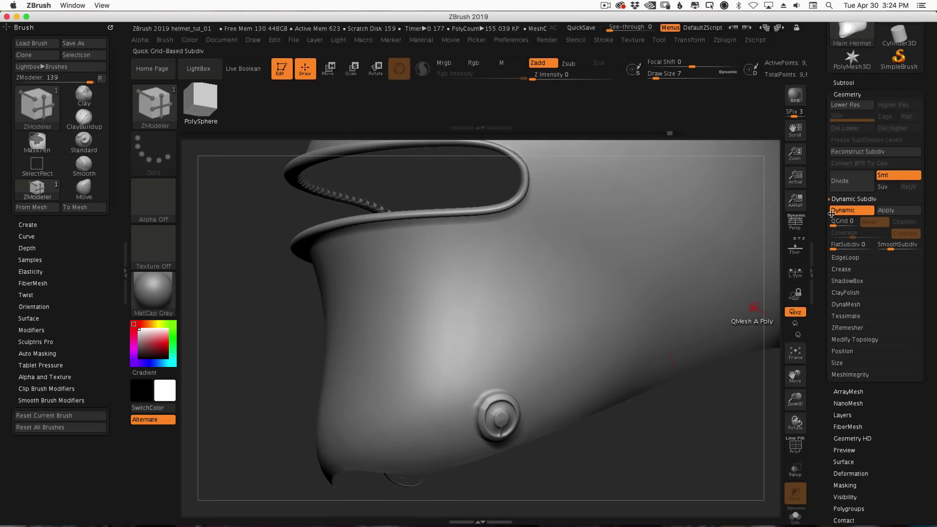
# With Dynamic Subdivision off and Draw Size at 5, sink the raised sliver polygon below the bolt's centre with QMesh
pyautogui.click(851, 210)
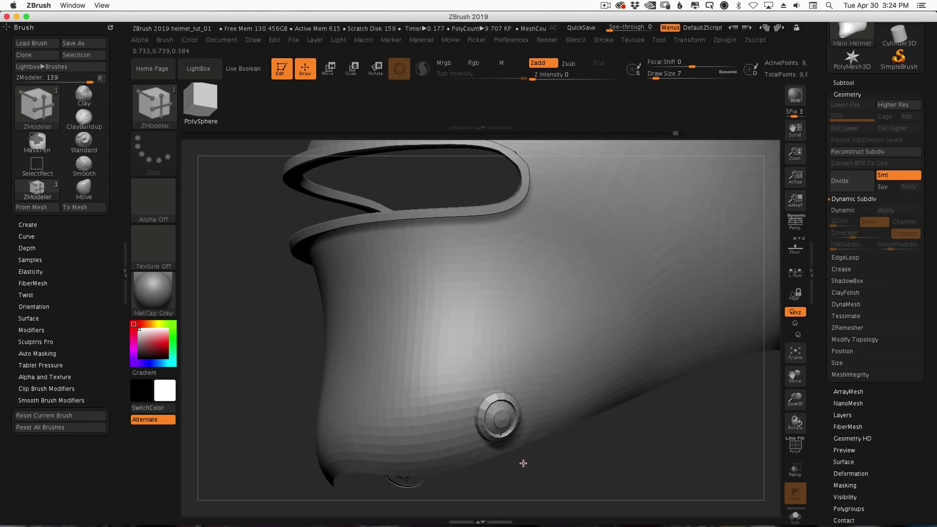
pyautogui.moveTo(518, 467); pyautogui.dragTo(568, 409)
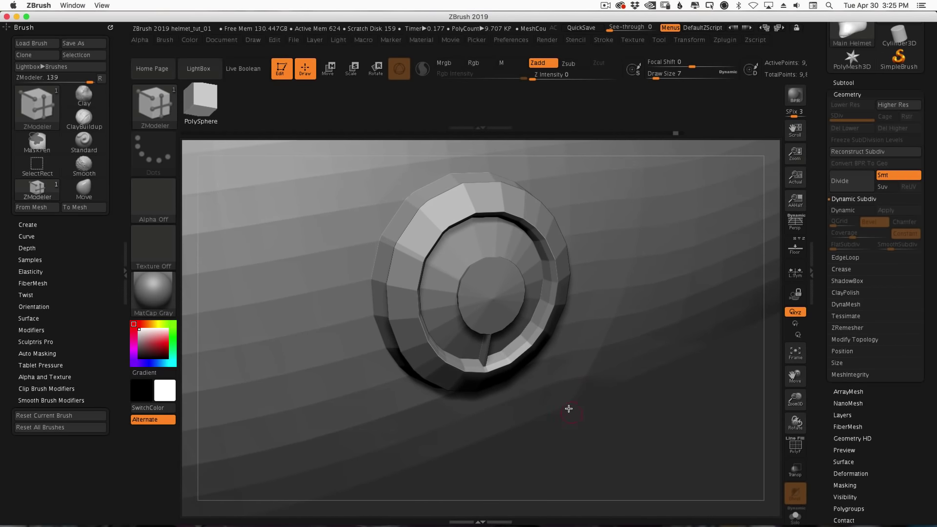
pyautogui.moveTo(577, 471); pyautogui.dragTo(571, 474)
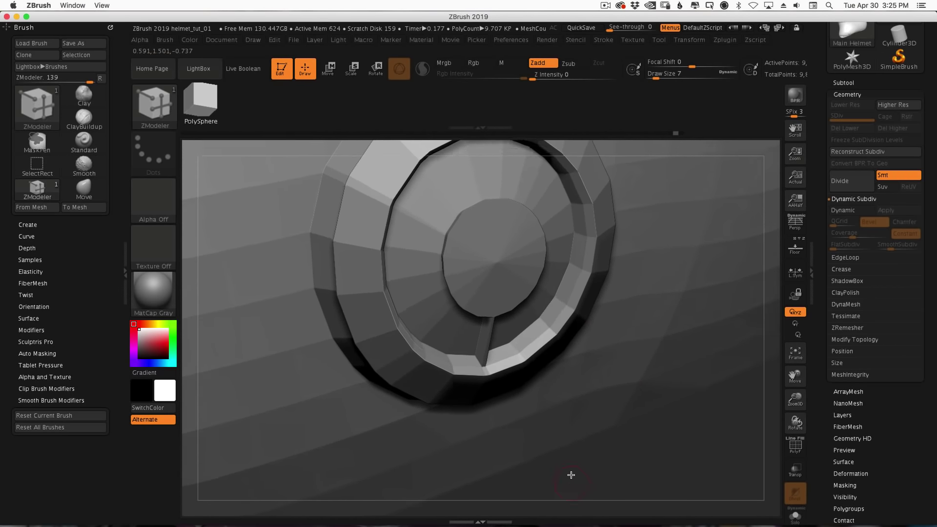
pyautogui.click(798, 444)
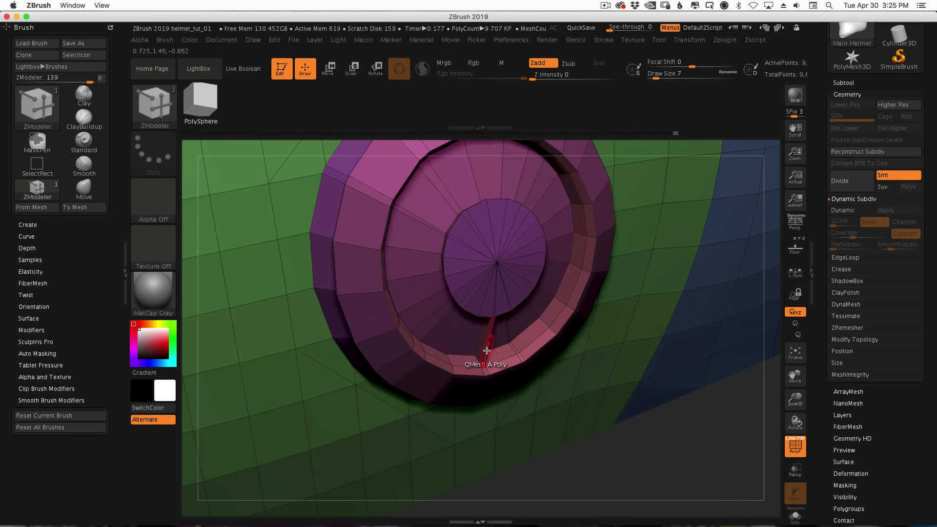
pyautogui.press('s')
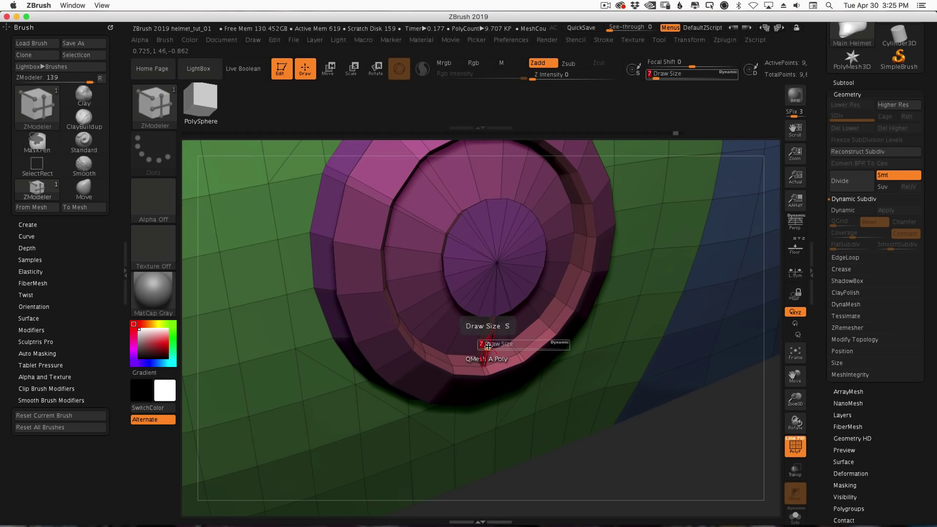
pyautogui.moveTo(488, 345)
pyautogui.mouseDown()
pyautogui.moveTo(494, 348)
pyautogui.moveTo(485, 344)
pyautogui.mouseUp()
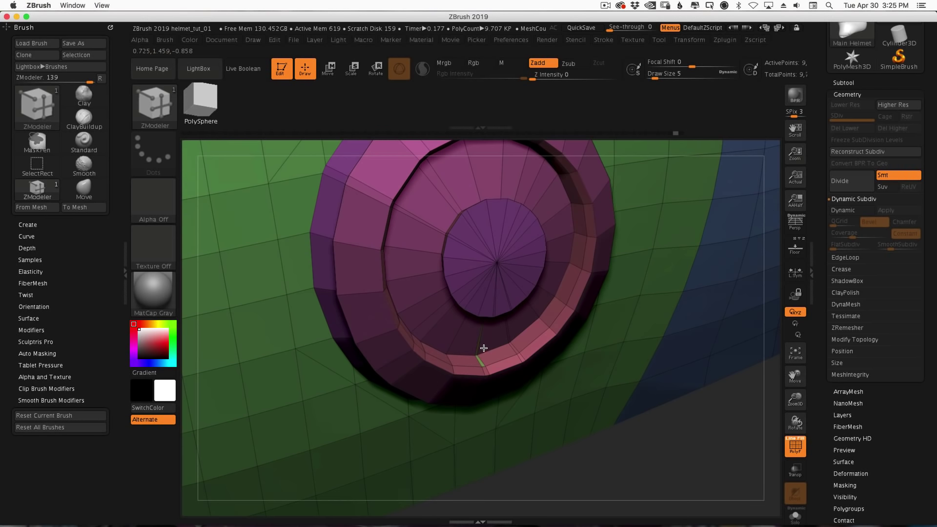
# Turn Dynamic Subdivision back on, compare the bolt with and without smoothing, and leave both smoothing and polyframe on
pyautogui.keyDown('alt'); pyautogui.moveTo(624, 438); pyautogui.dragTo(596, 441); pyautogui.keyUp('alt')
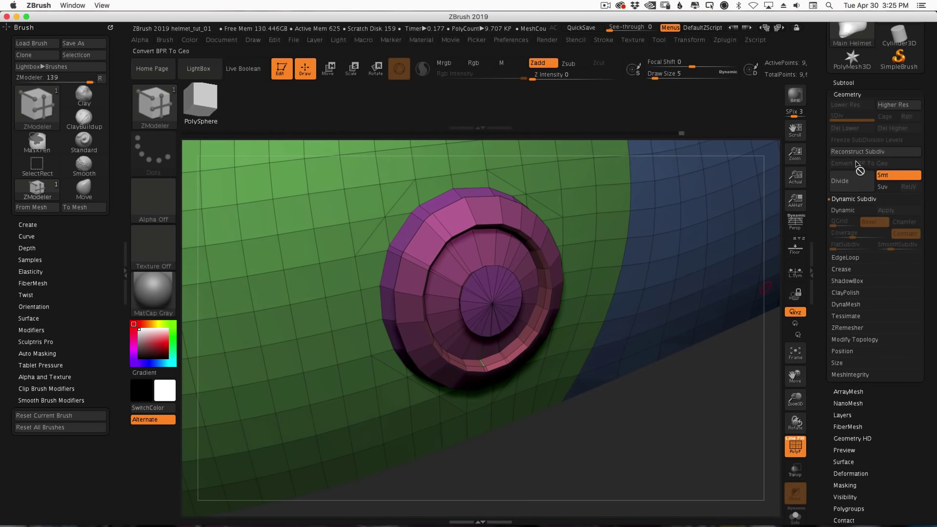
pyautogui.click(851, 210)
pyautogui.moveTo(692, 415); pyautogui.dragTo(621, 414)
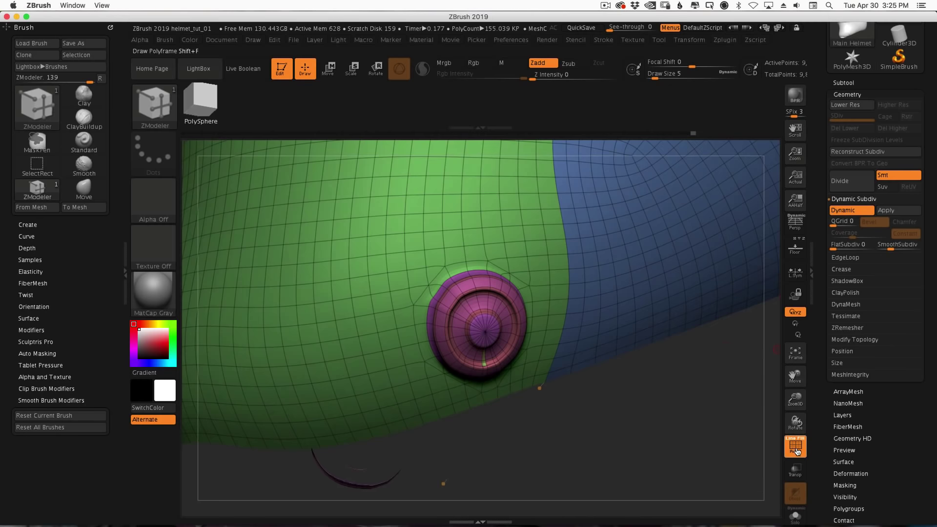
pyautogui.click(796, 451)
pyautogui.moveTo(676, 428); pyautogui.dragTo(429, 262)
pyautogui.click(852, 211)
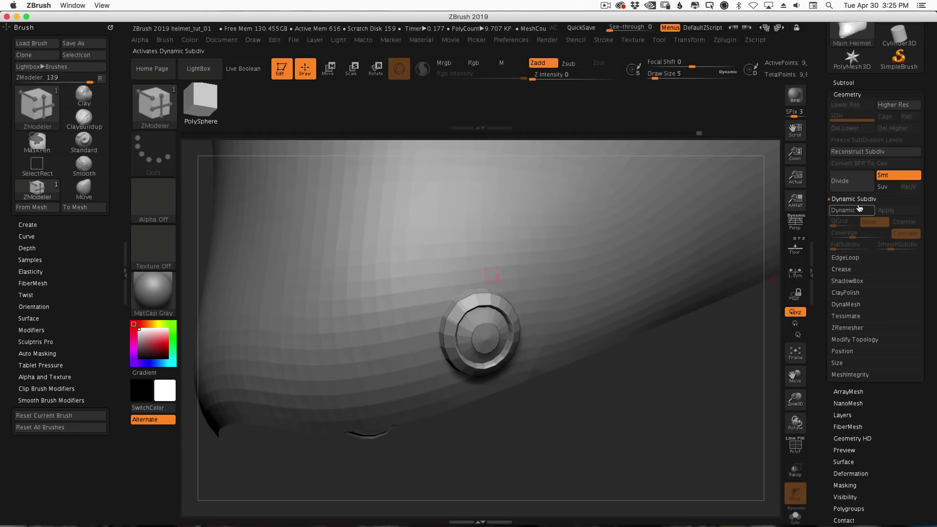
pyautogui.click(862, 212)
pyautogui.moveTo(630, 397); pyautogui.dragTo(603, 400)
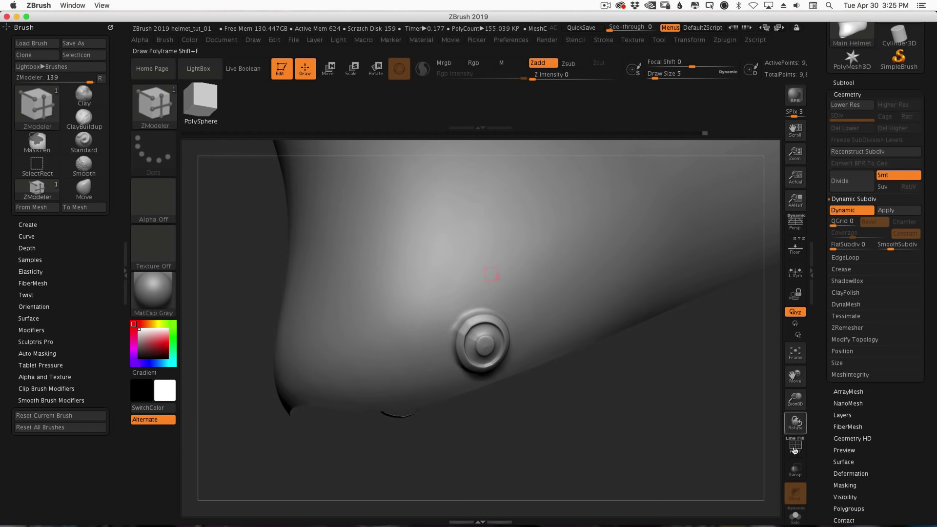
pyautogui.click(796, 446)
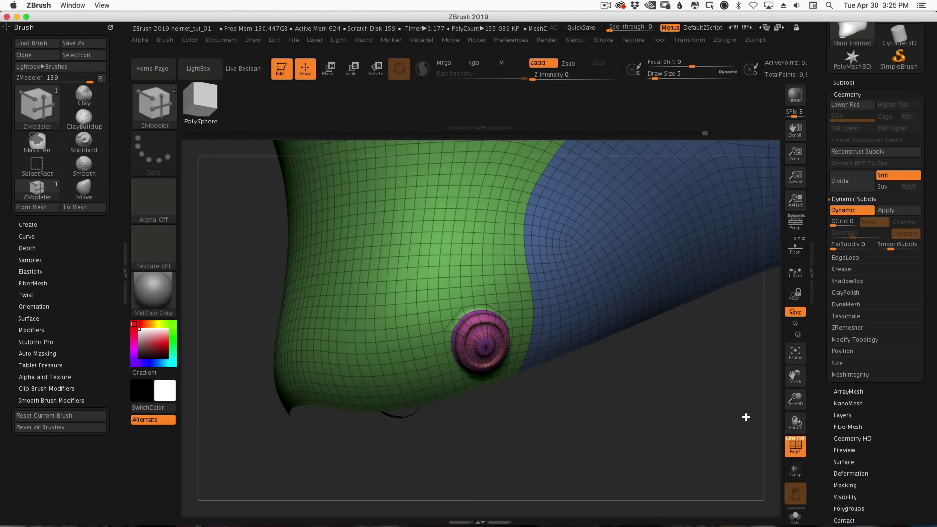
# Show the Floor reference image and view the helmet's lower faceplate from the front, over the breathing holes
pyautogui.click(795, 249)
pyautogui.moveTo(630, 407); pyautogui.dragTo(613, 341)
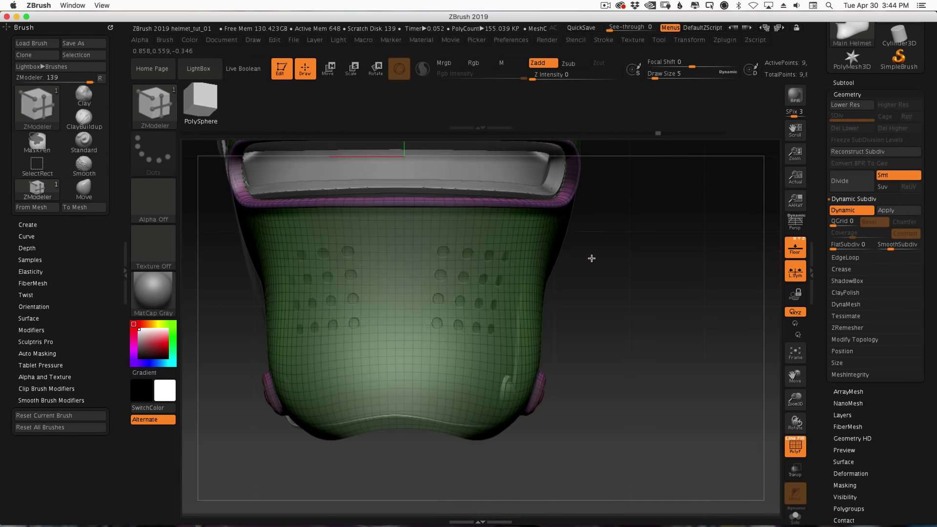
pyautogui.keyDown('alt'); pyautogui.moveTo(581, 275); pyautogui.dragTo(590, 290); pyautogui.keyUp('alt')
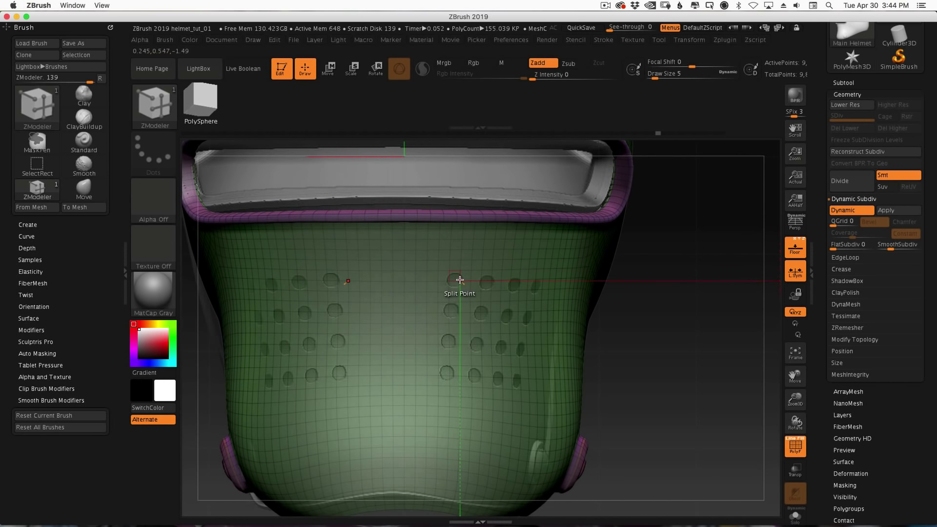
# Use ZModeler's Split Point action to create the top row of four mirrored circular polygons on each side of the faceplate
pyautogui.press('space')
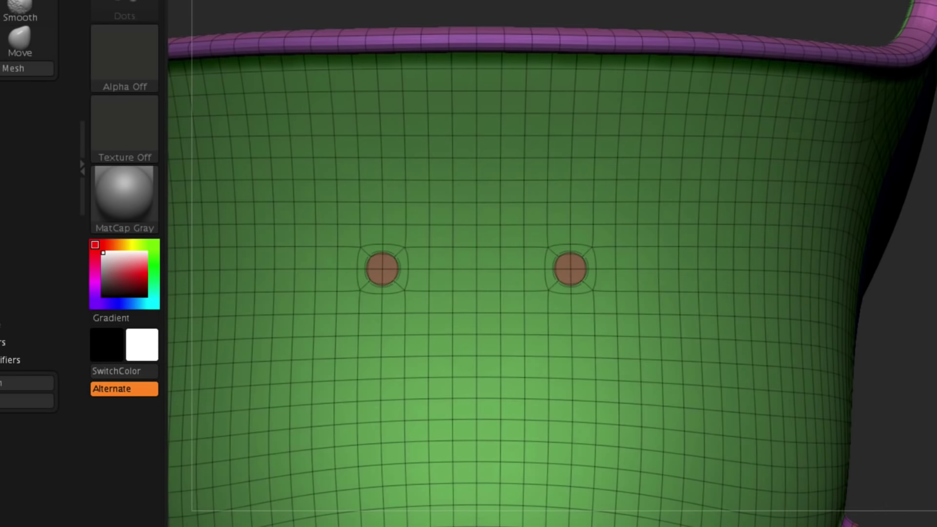
pyautogui.click(638, 268)
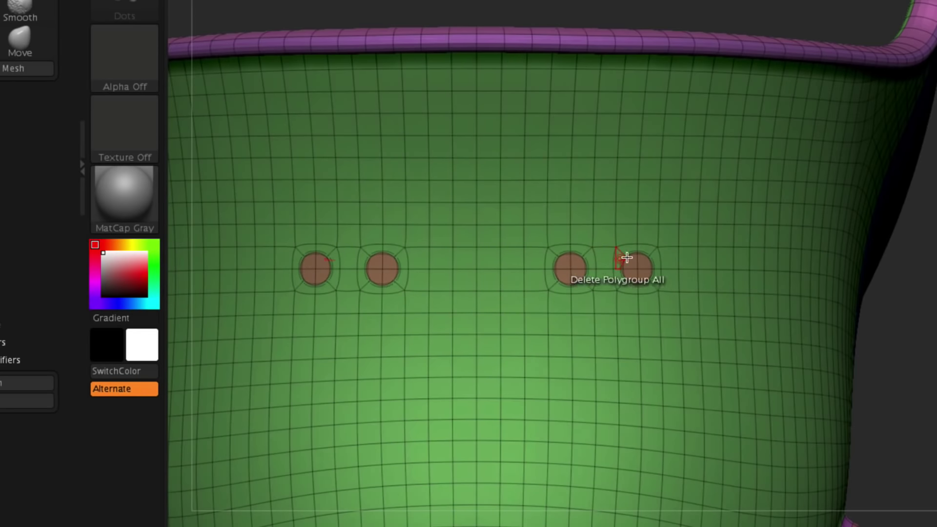
pyautogui.click(700, 268)
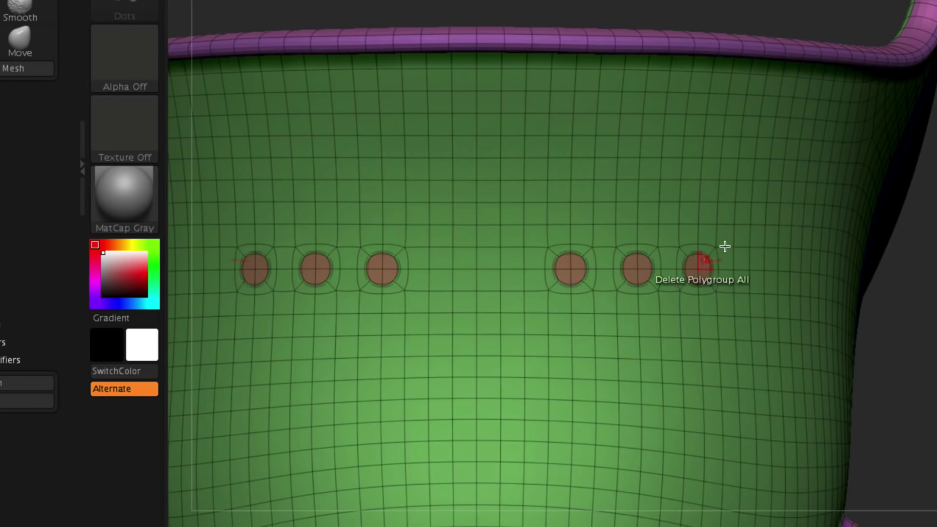
pyautogui.click(749, 272)
# Split points to add a second row of four mirrored circular polygons on each side, directly below the top row
pyautogui.click(567, 334)
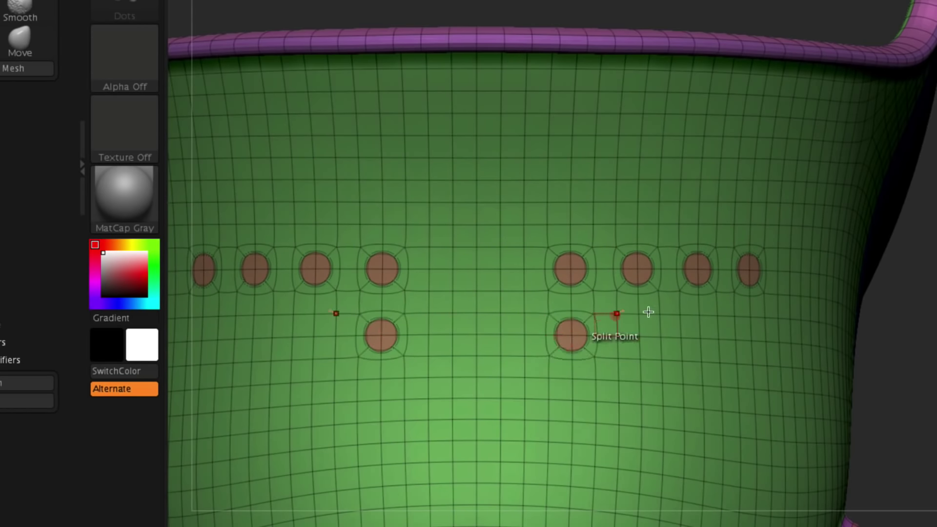
pyautogui.click(638, 338)
pyautogui.click(699, 337)
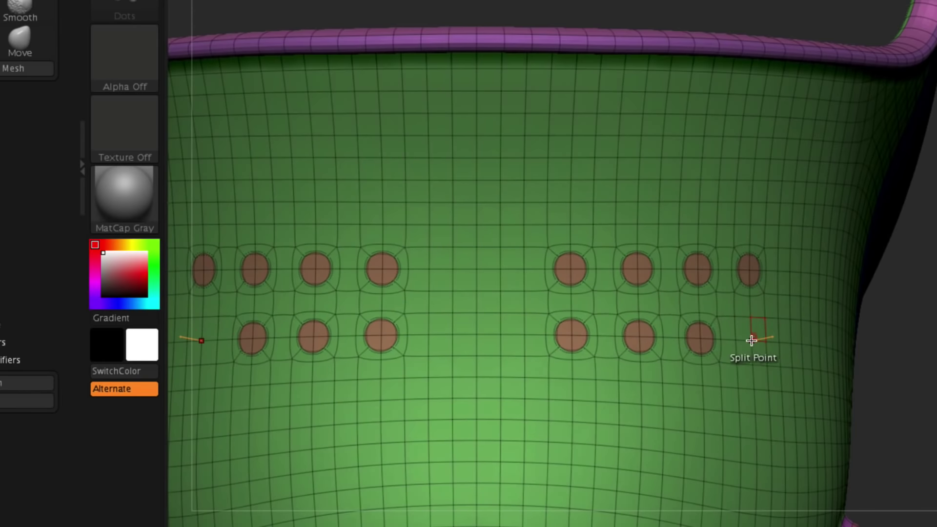
pyautogui.click(751, 340)
# Split points to add a third row of four mirrored circular polygons on each side of the faceplate, below the second row
pyautogui.keyDown('alt'); pyautogui.moveTo(905, 318); pyautogui.dragTo(905, 215); pyautogui.keyUp('alt')
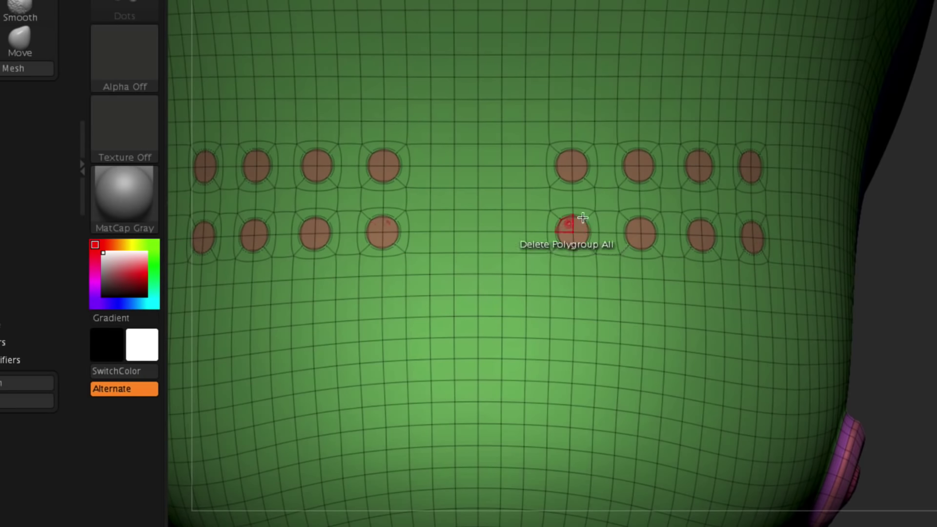
pyautogui.click(573, 297)
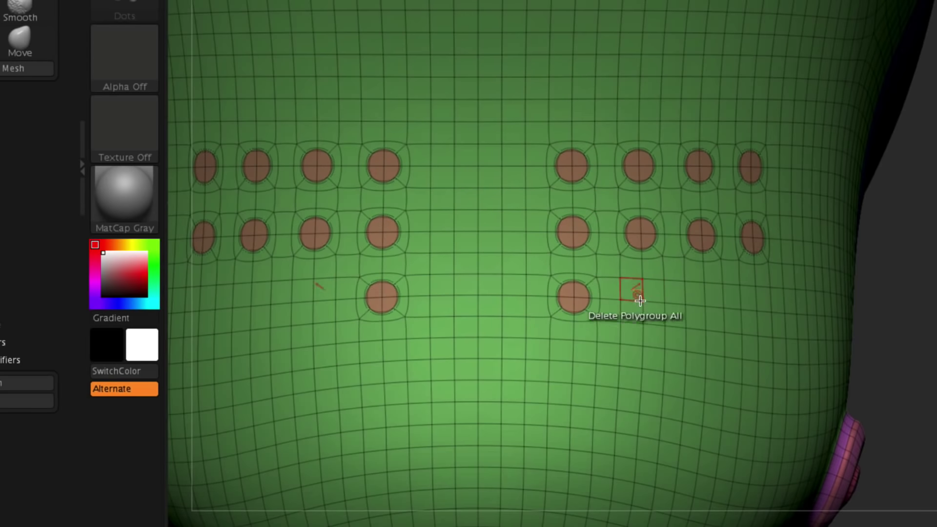
pyautogui.click(642, 299)
pyautogui.click(709, 305)
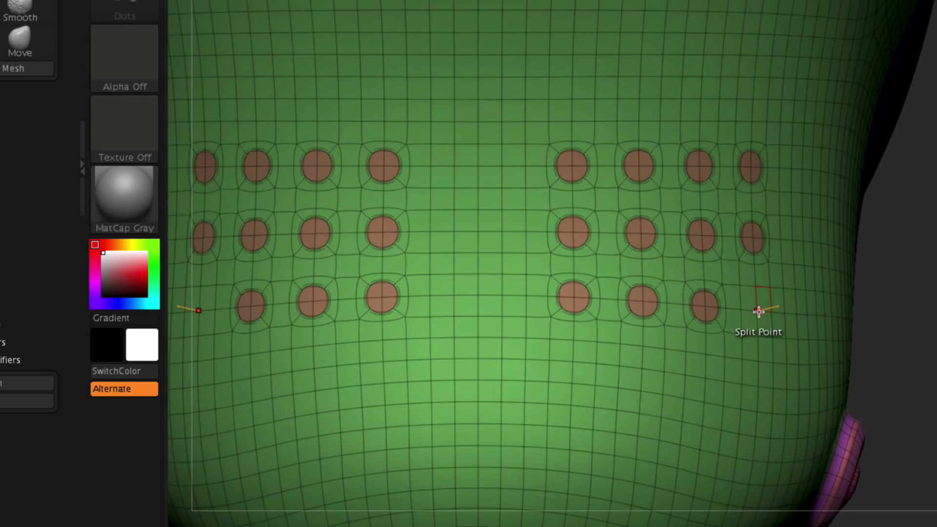
pyautogui.click(757, 310)
# Split points to add a fourth row of four mirrored circular polygons on each side, below the third row
pyautogui.click(574, 363)
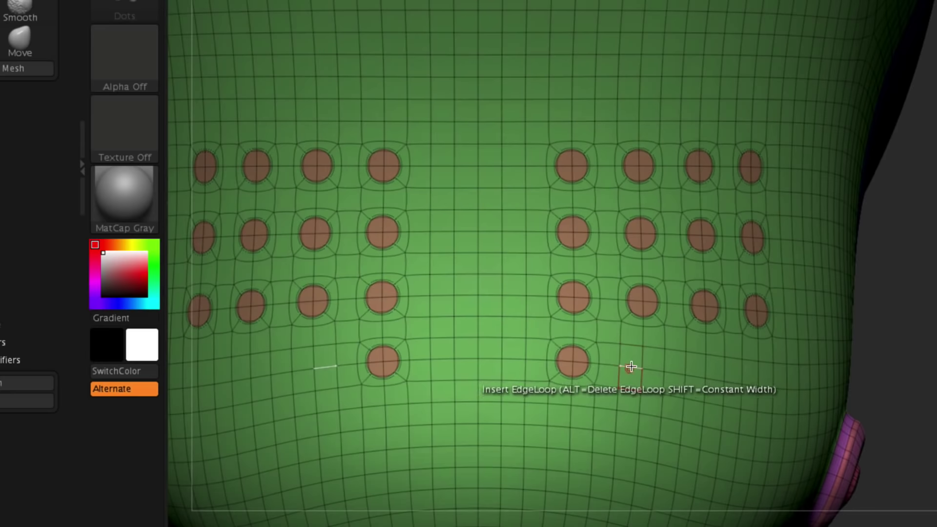
pyautogui.click(643, 369)
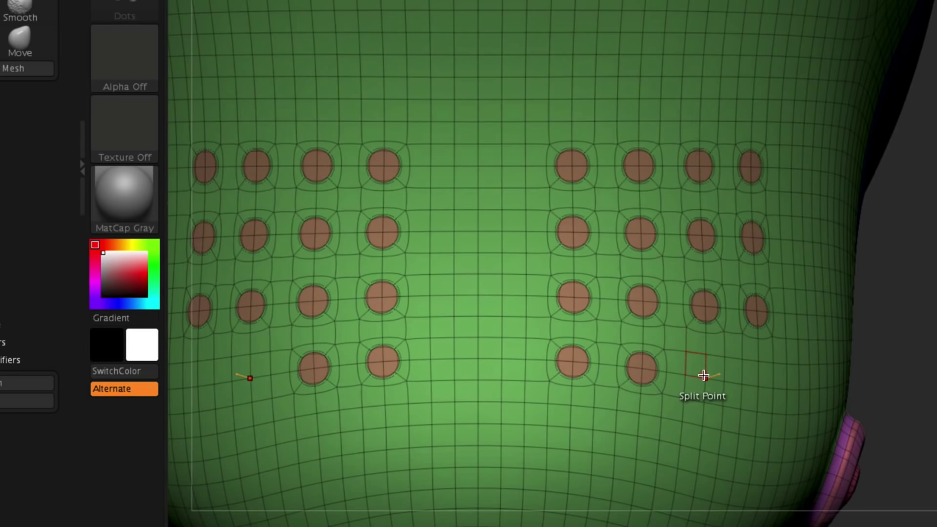
pyautogui.click(705, 377)
pyautogui.click(759, 387)
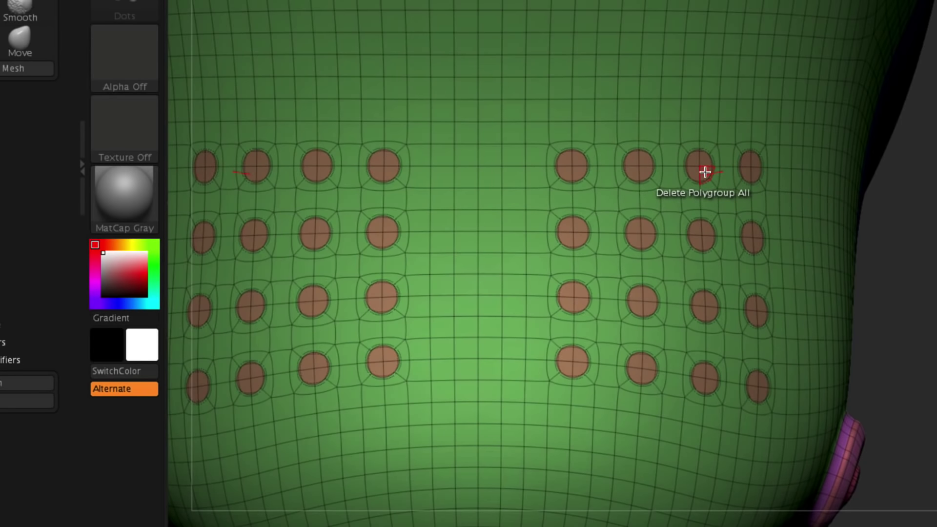
# Delete all the circular polygons with ZModeler's Delete action on Polygroup All to open the breathing holes
pyautogui.press('space')
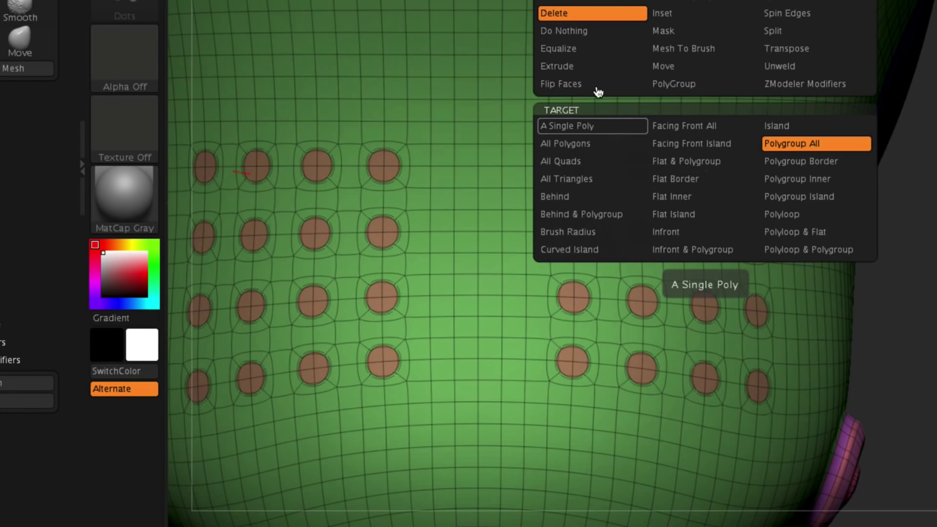
pyautogui.click(808, 146)
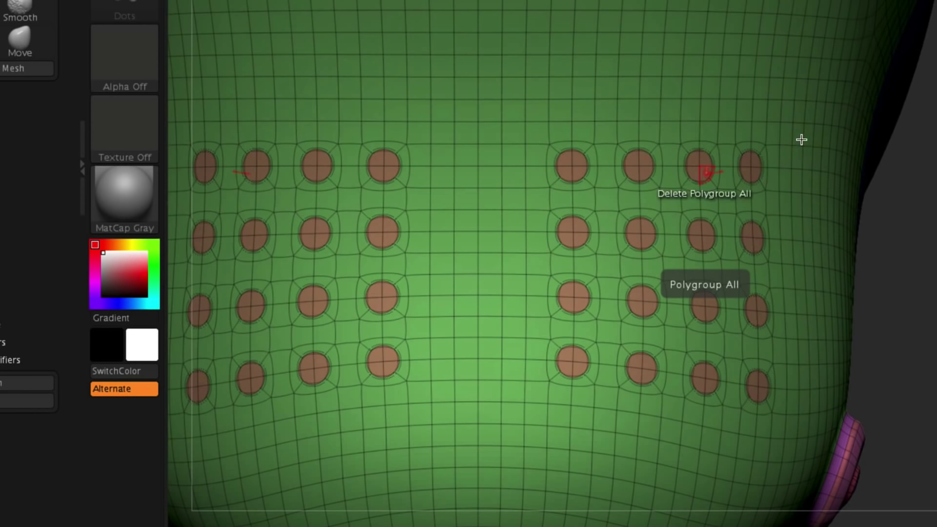
pyautogui.click(707, 226)
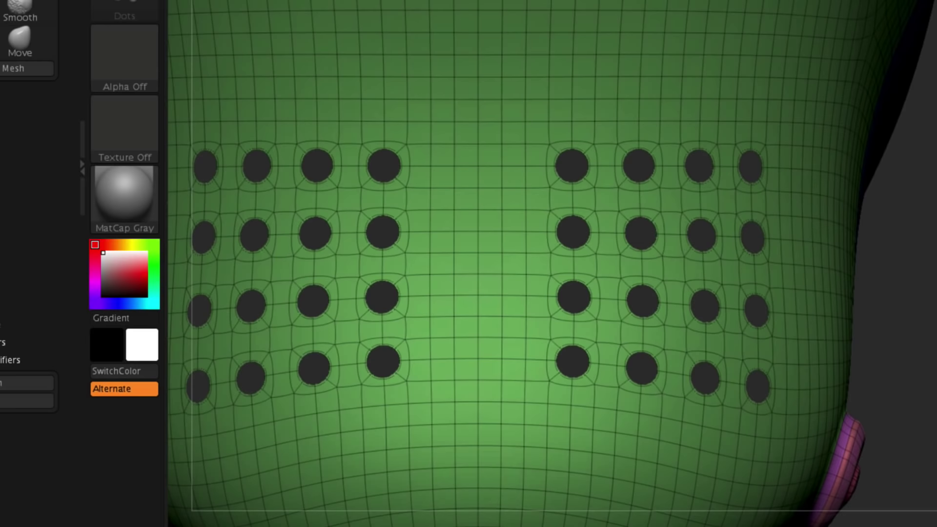
pyautogui.keyDown('alt'); pyautogui.moveTo(924, 234); pyautogui.dragTo(899, 280); pyautogui.keyUp('alt')
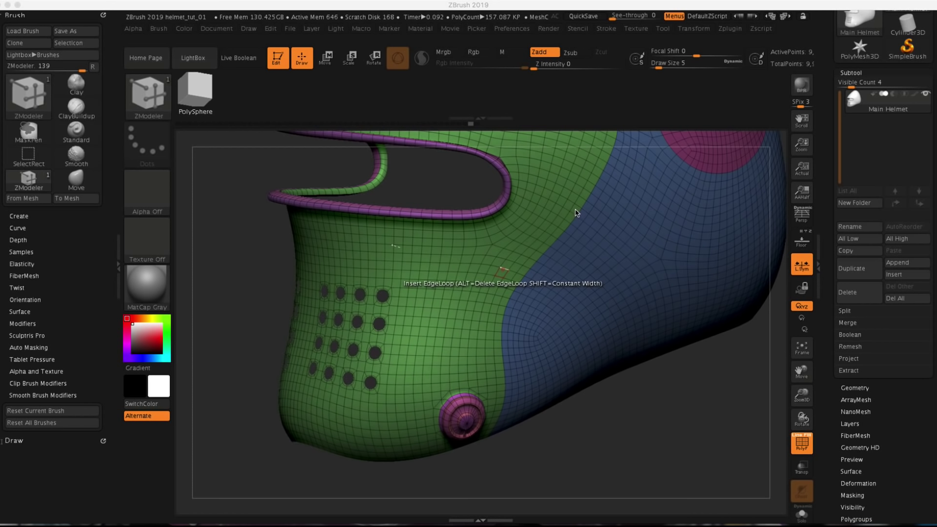
# Inset the faceplate polygroup with ZModeler's Inset action on Polygroup All, adding a thin border along its edges and holes
pyautogui.click(616, 423)
pyautogui.rightClick(546, 226)
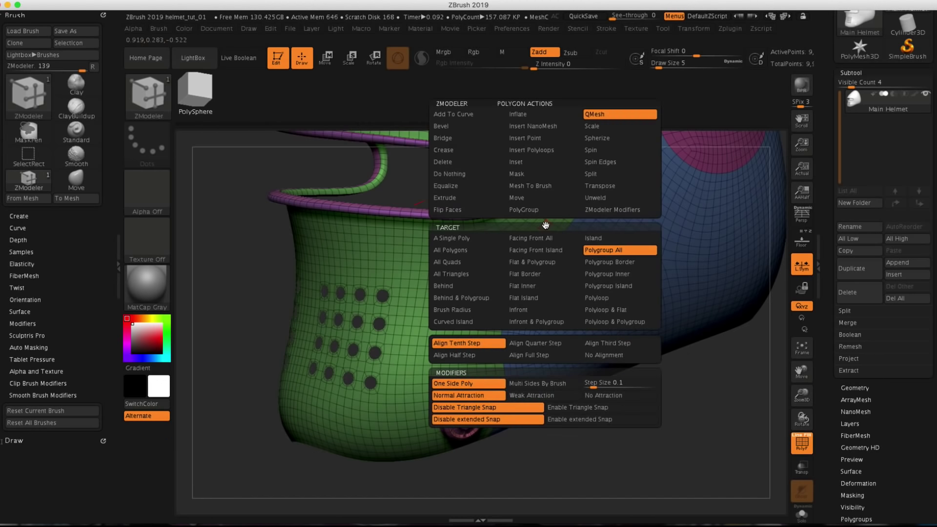
pyautogui.click(536, 162)
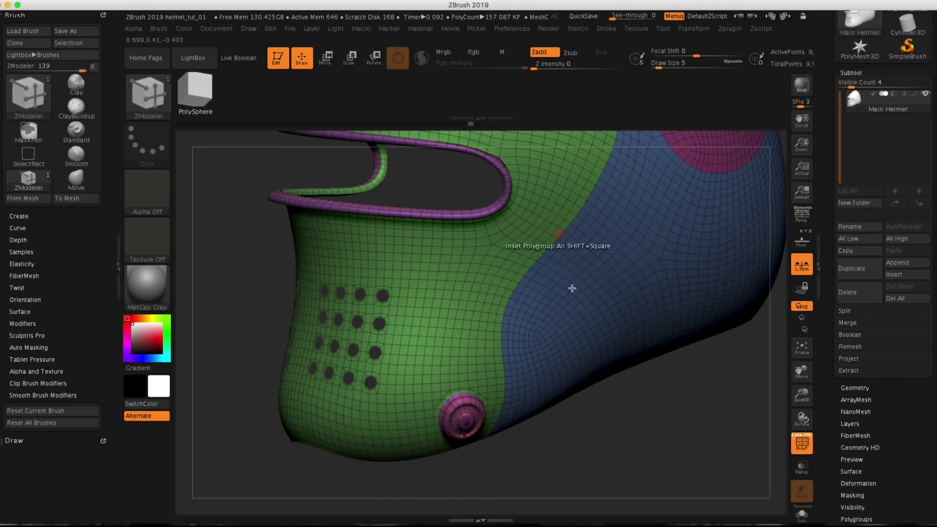
pyautogui.keyDown('alt'); pyautogui.moveTo(617, 410); pyautogui.dragTo(638, 467); pyautogui.keyUp('alt')
pyautogui.click(558, 241)
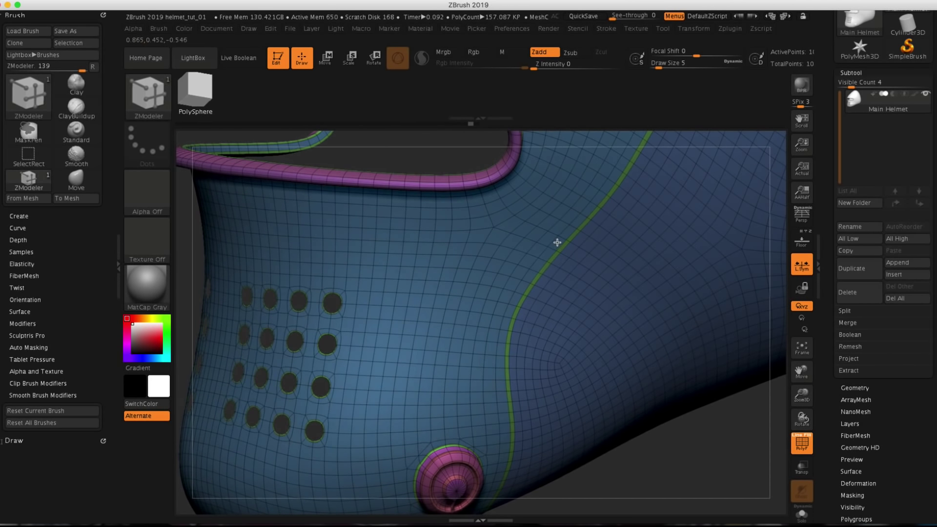
pyautogui.click(558, 241)
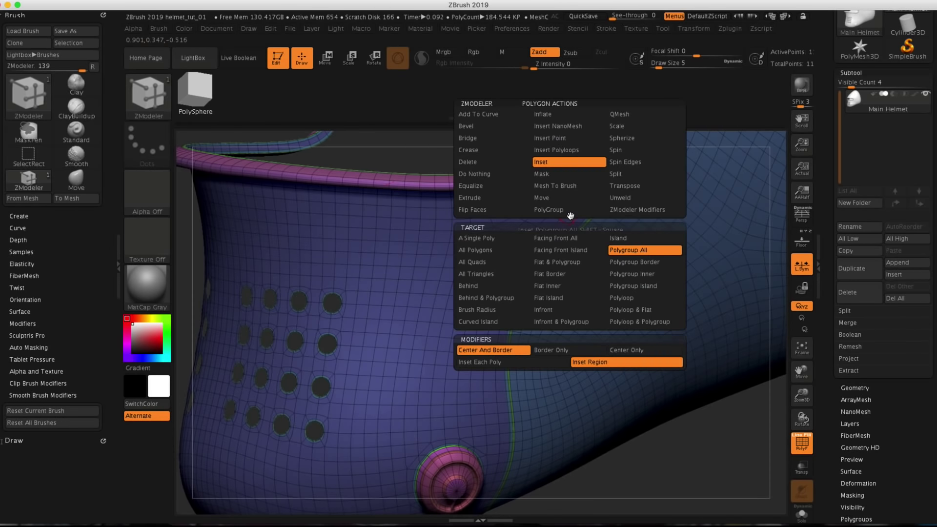
# Extrude the faceplate and the rear shell around the temple disk outward with ZModeler's QMesh action on Polygroup All
pyautogui.press('space')
pyautogui.click(634, 115)
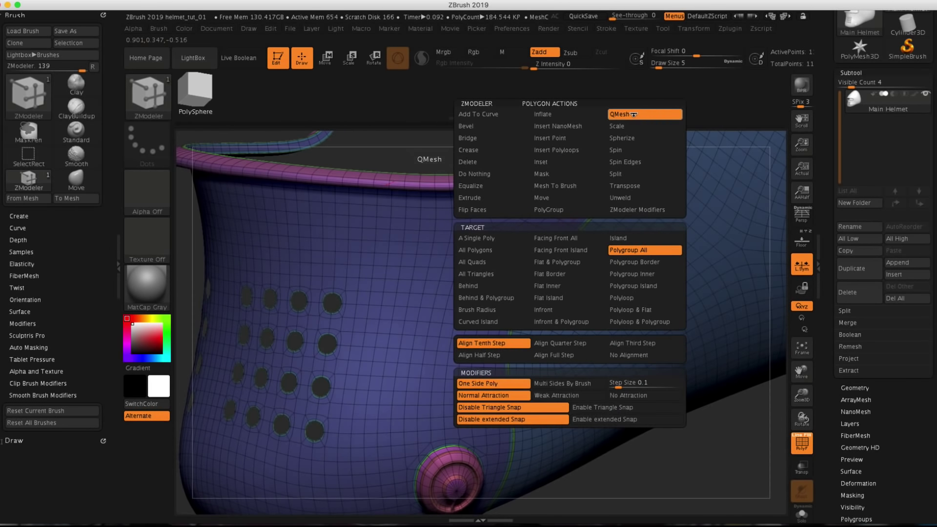
pyautogui.click(622, 252)
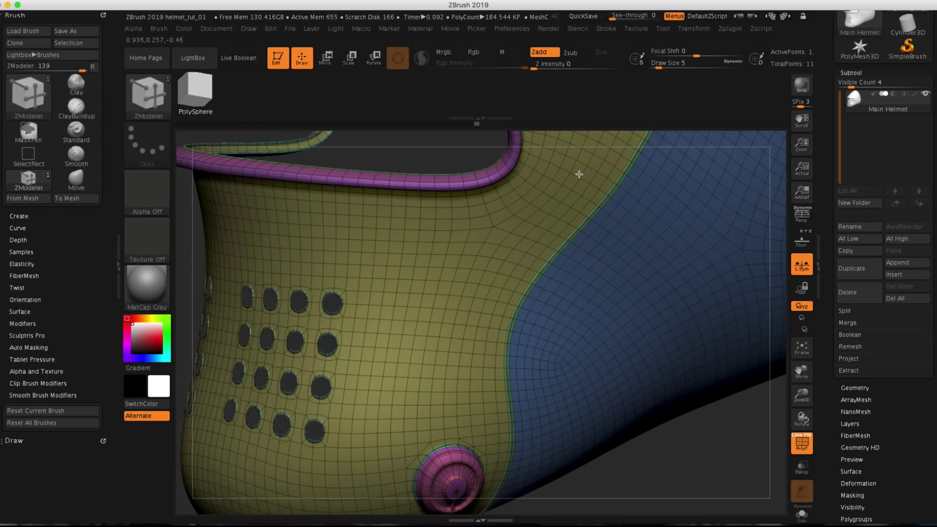
pyautogui.moveTo(577, 174); pyautogui.dragTo(614, 174)
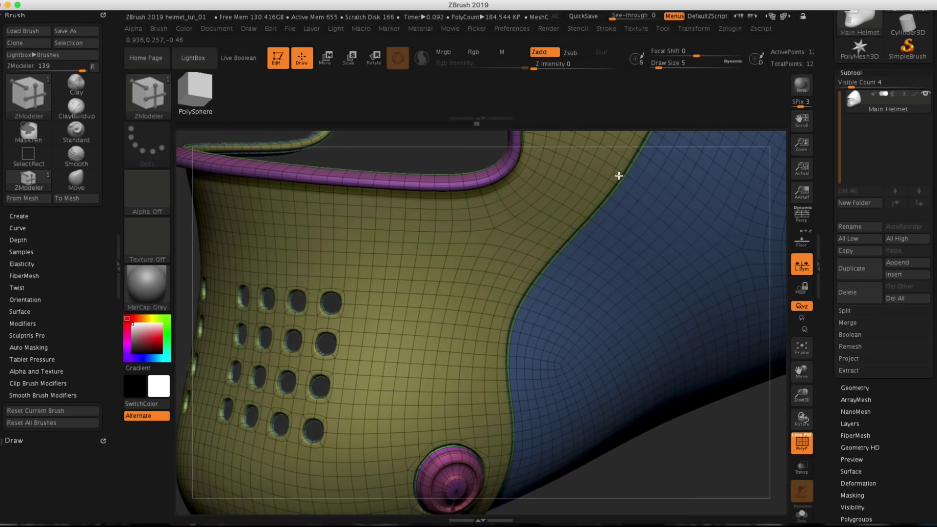
pyautogui.moveTo(683, 409); pyautogui.dragTo(680, 459)
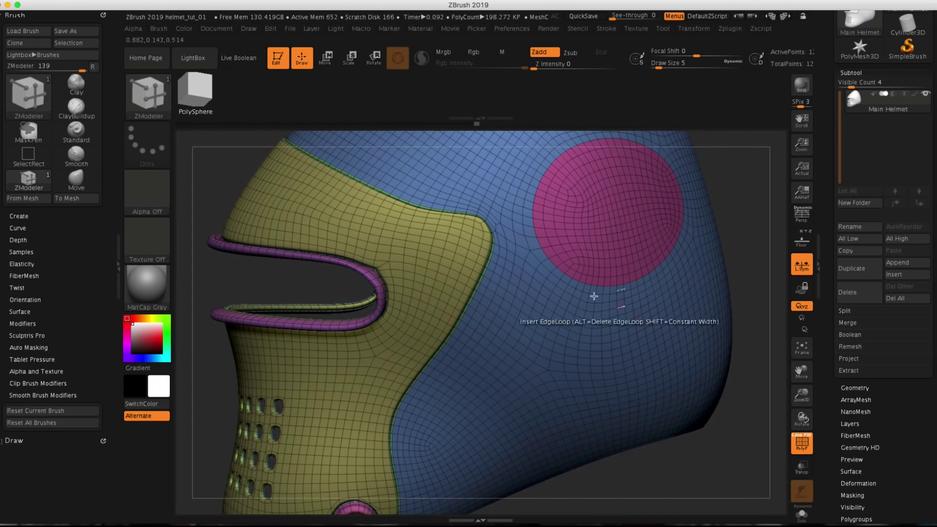
pyautogui.click(580, 304)
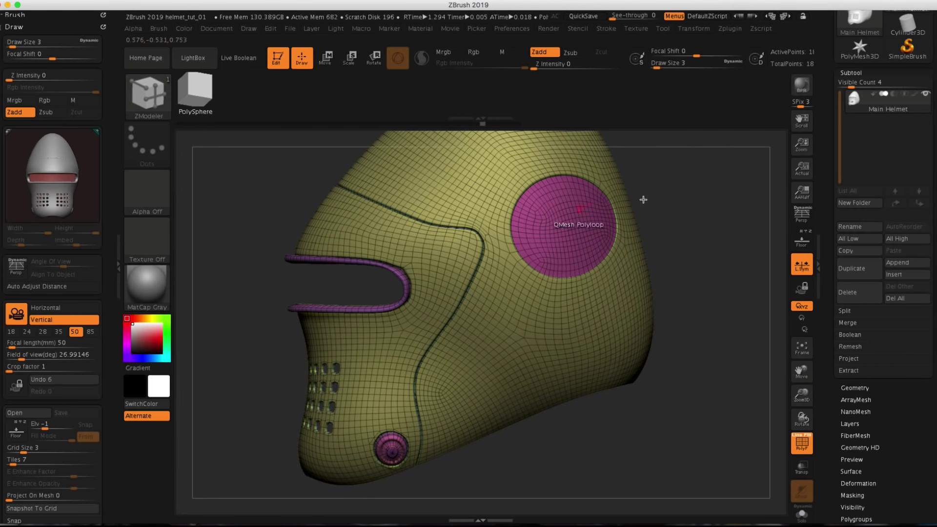
# Show the Floor reference image and compare the helmet with the horned reference from the front and side
pyautogui.moveTo(642, 198); pyautogui.dragTo(717, 192)
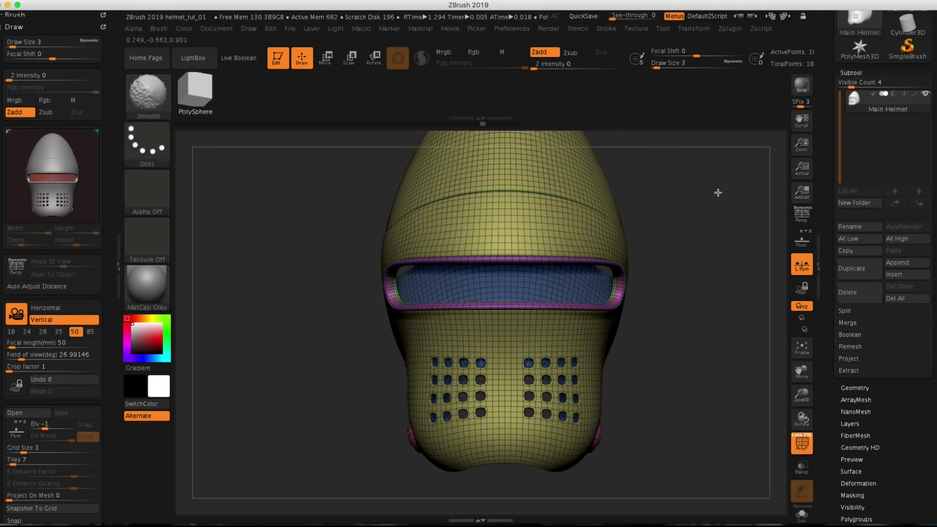
pyautogui.click(807, 242)
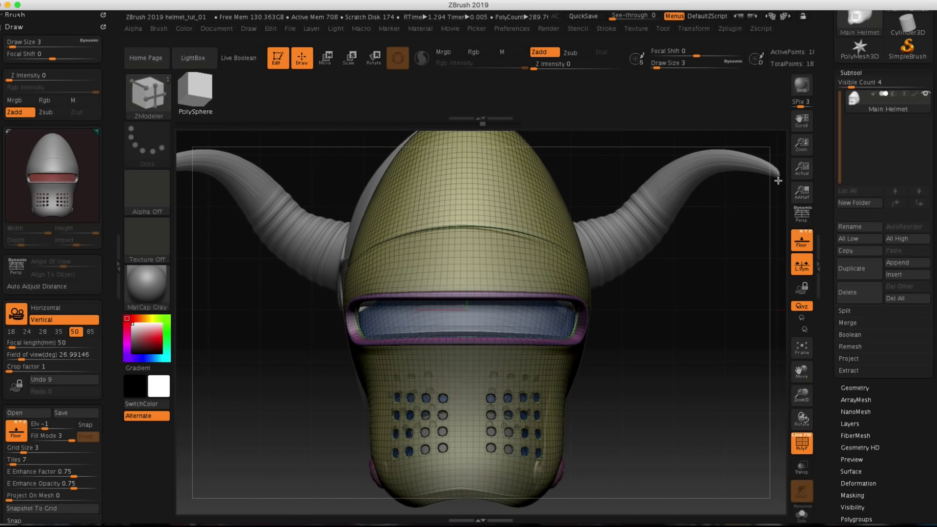
pyautogui.moveTo(728, 223); pyautogui.dragTo(491, 320)
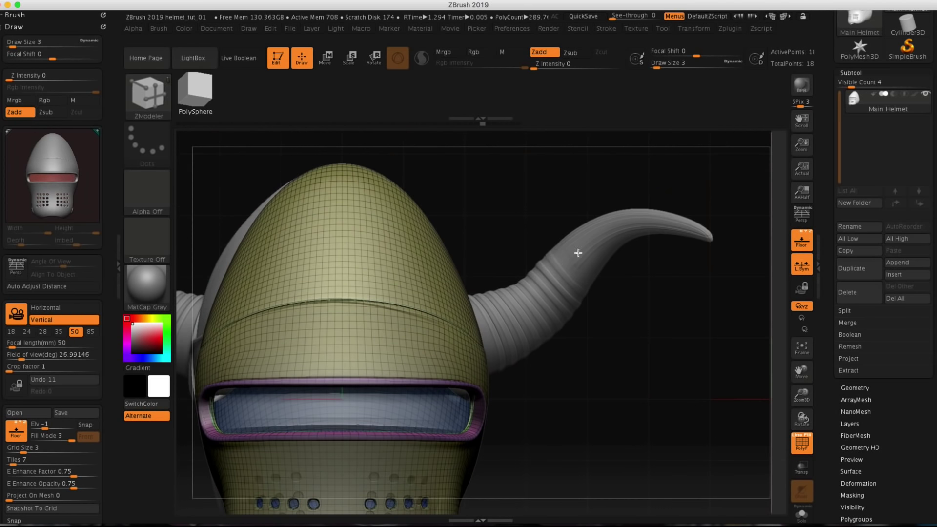
pyautogui.moveTo(679, 300); pyautogui.dragTo(669, 249)
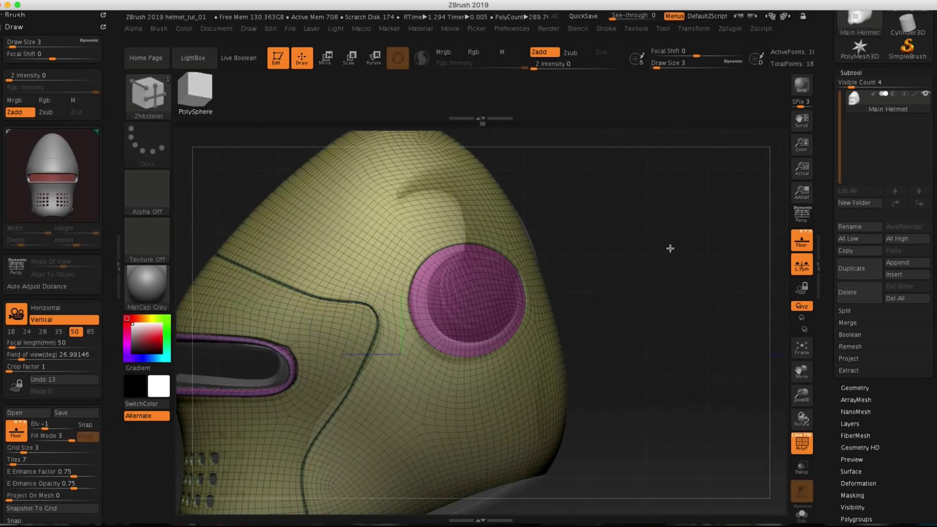
pyautogui.moveTo(514, 253); pyautogui.dragTo(637, 245)
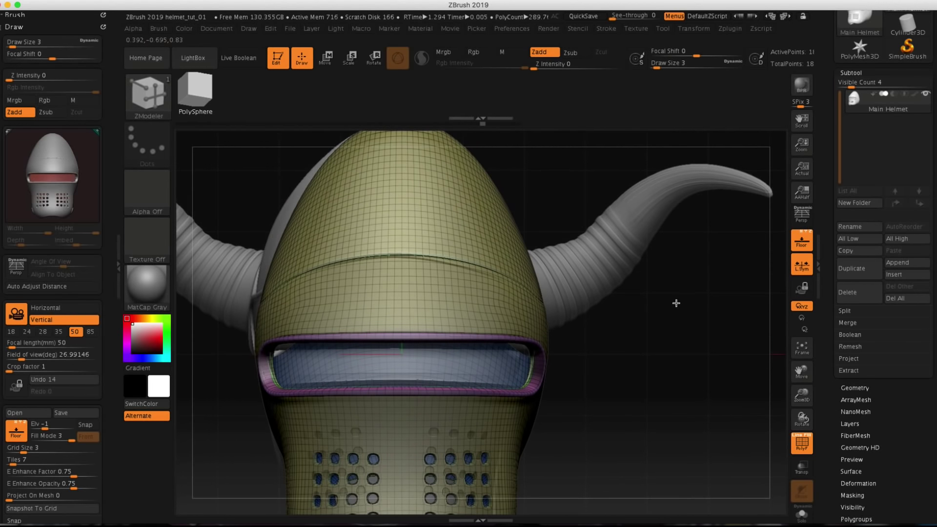
pyautogui.moveTo(658, 332); pyautogui.dragTo(609, 273)
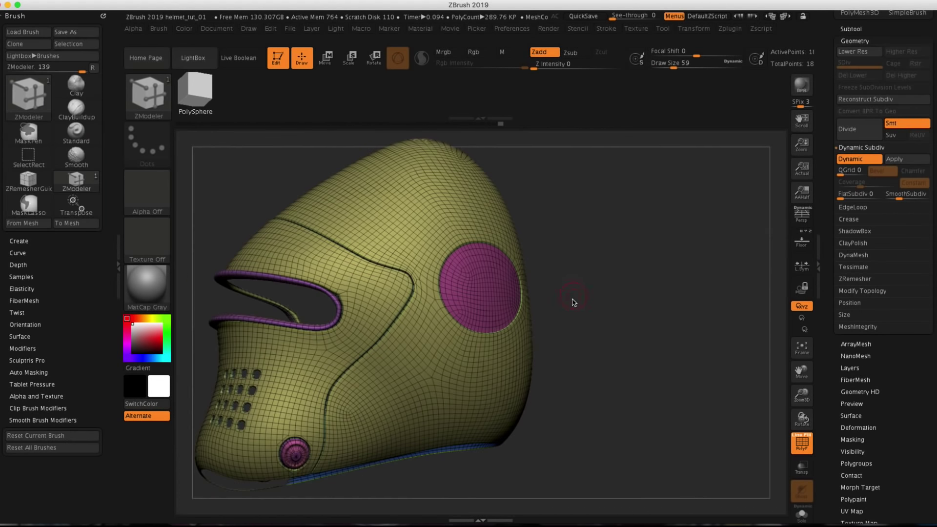
# Delete the circular temple disk where the horn attaches, using ZModeler's Delete action on Polygroup All
pyautogui.keyDown('alt'); pyautogui.moveTo(572, 302); pyautogui.dragTo(578, 336); pyautogui.keyUp('alt')
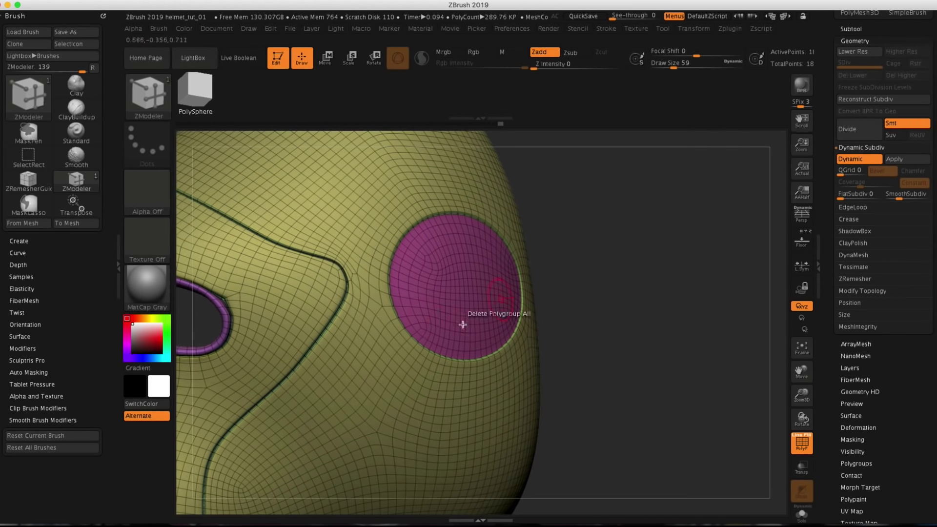
pyautogui.keyDown('alt'); pyautogui.moveTo(594, 264); pyautogui.dragTo(625, 274); pyautogui.keyUp('alt')
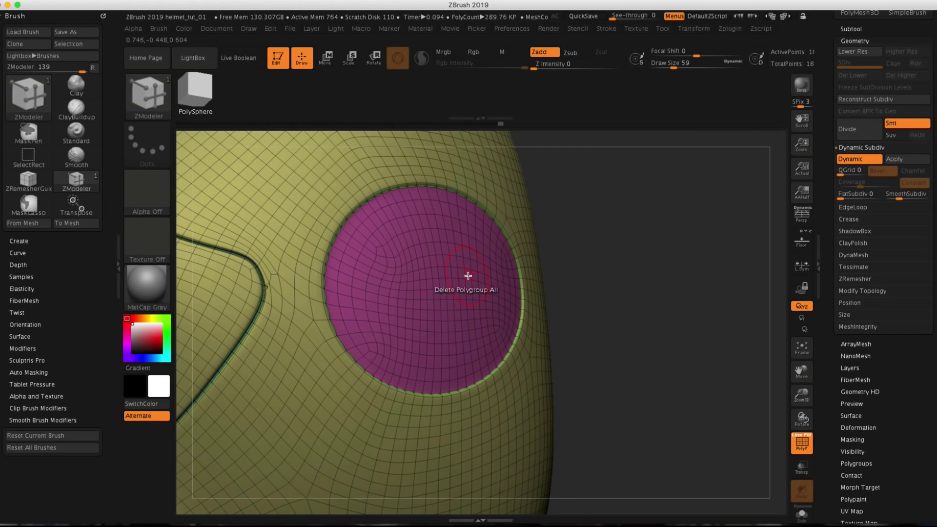
pyautogui.press('space')
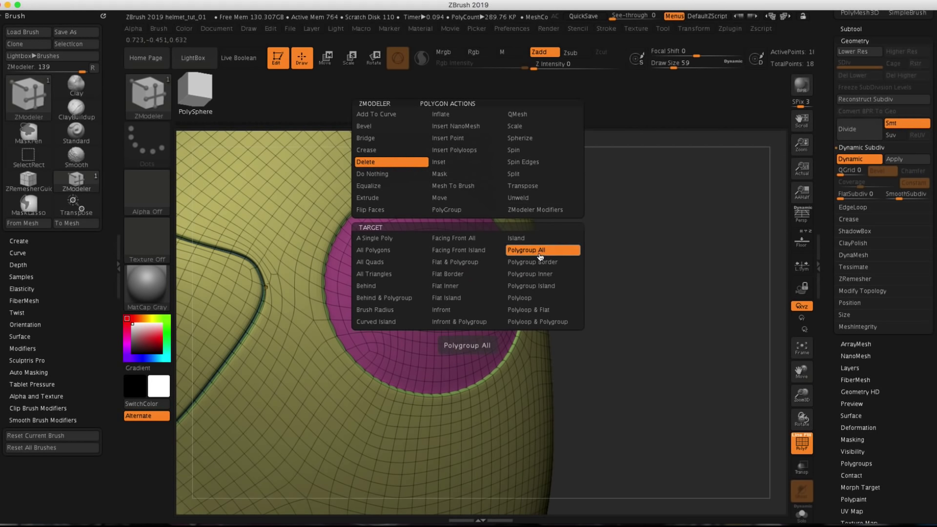
pyautogui.click(513, 173)
pyautogui.click(469, 284)
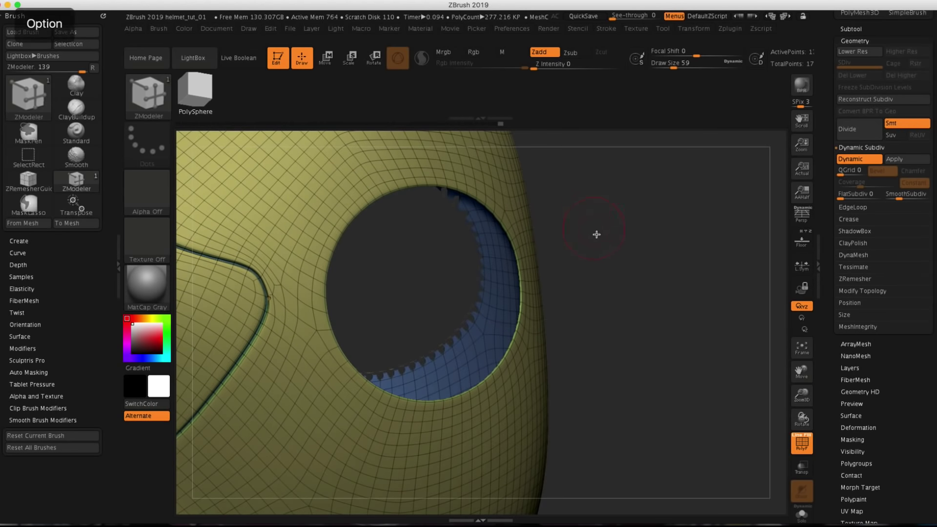
# Turn off Dynamic Subdivision to show the unsmoothed edges of the open temple hole
pyautogui.keyDown('alt'); pyautogui.moveTo(596, 234); pyautogui.dragTo(651, 233); pyautogui.keyUp('alt')
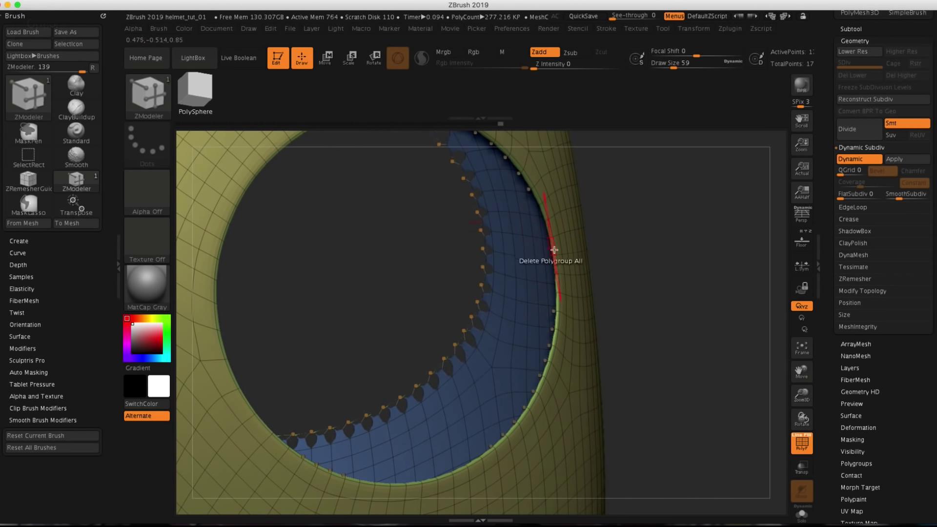
pyautogui.click(867, 163)
pyautogui.moveTo(638, 220)
pyautogui.mouseDown()
pyautogui.moveTo(649, 223)
pyautogui.moveTo(648, 211)
pyautogui.moveTo(623, 226)
pyautogui.mouseUp()
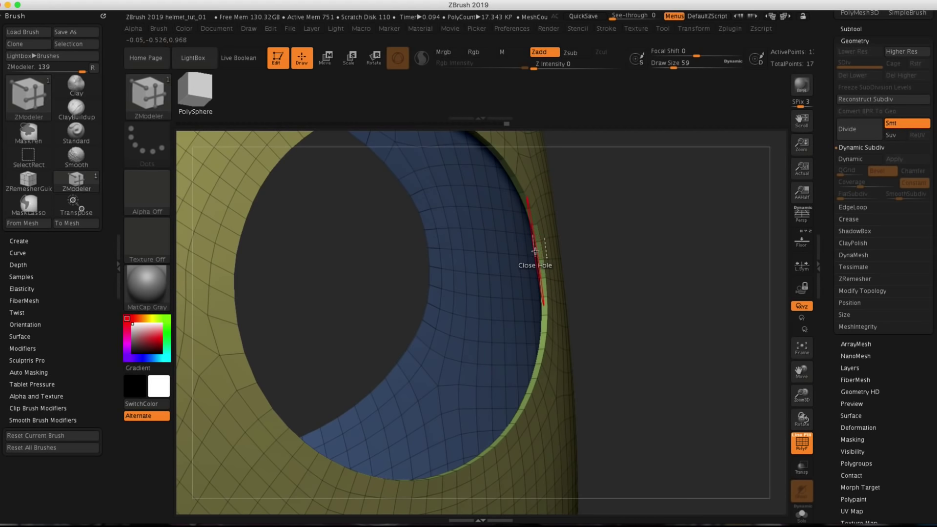
# Set ZModeler's edge action to Close with the Convex Hole target
pyautogui.press('space')
pyautogui.click(460, 347)
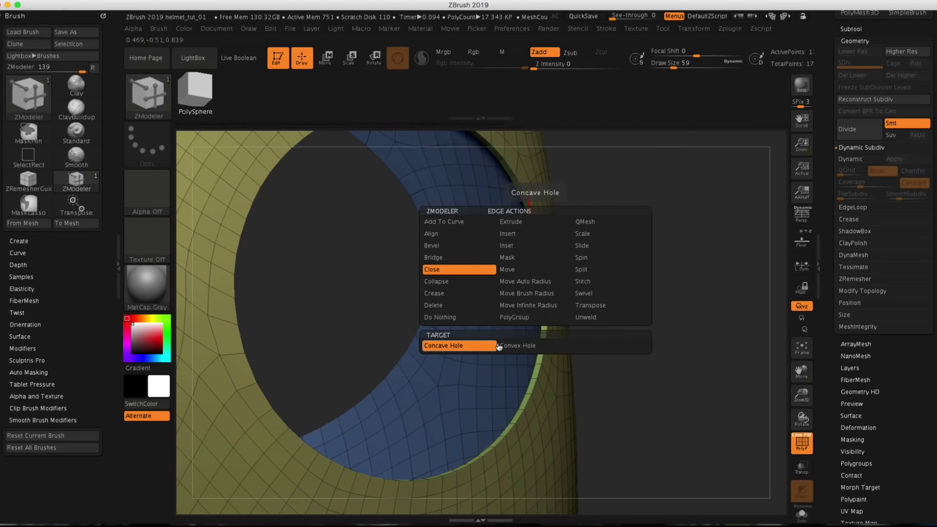
pyautogui.click(536, 348)
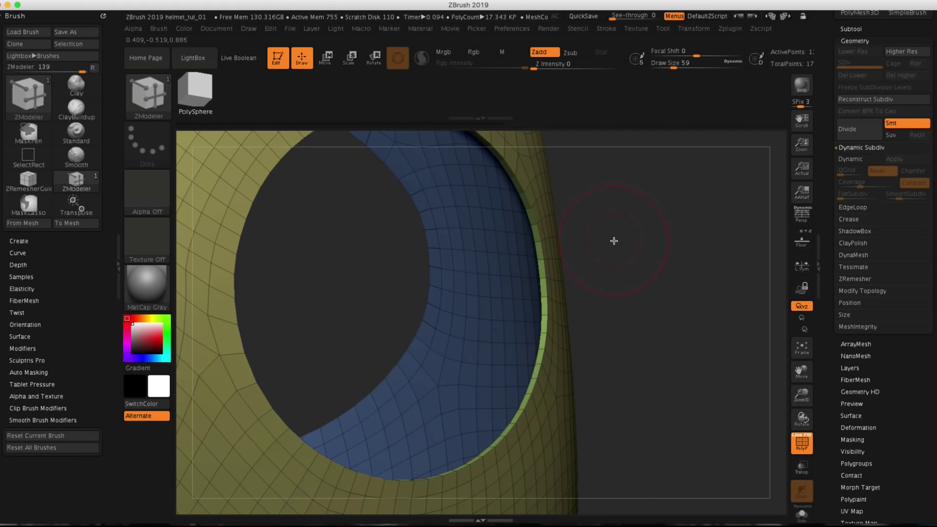
# Delete the inner blue shell behind the temple hole using ZModeler's Delete action on Polygroup All
pyautogui.moveTo(613, 242); pyautogui.dragTo(596, 278)
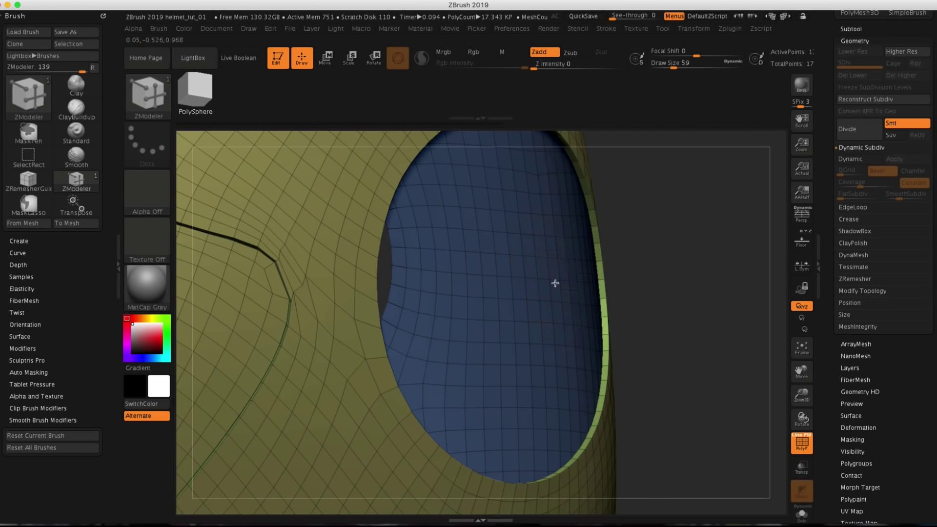
pyautogui.moveTo(647, 216); pyautogui.dragTo(605, 222)
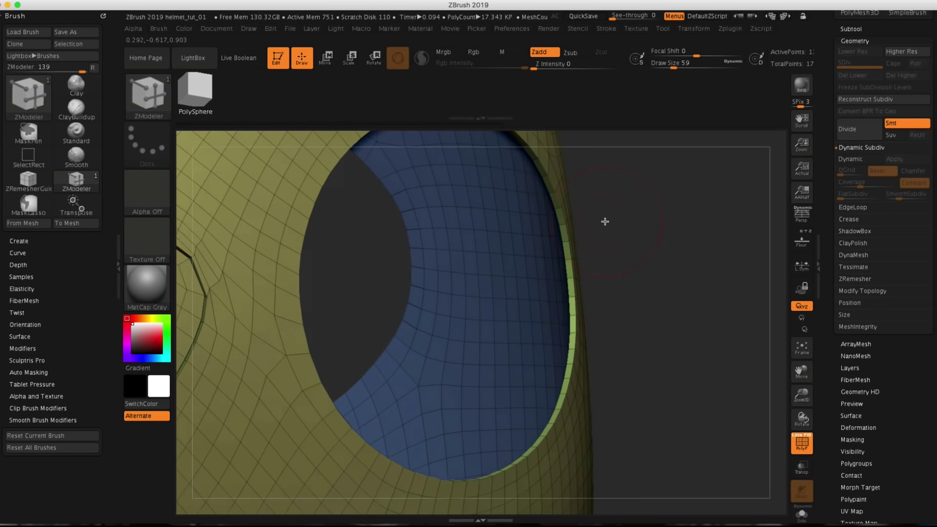
pyautogui.click(529, 246)
pyautogui.moveTo(658, 220); pyautogui.dragTo(557, 229)
# Switch on Double sided display to inspect the shell's inside through the temple hole, and switch it off again
pyautogui.scroll(-10, 875, 273)
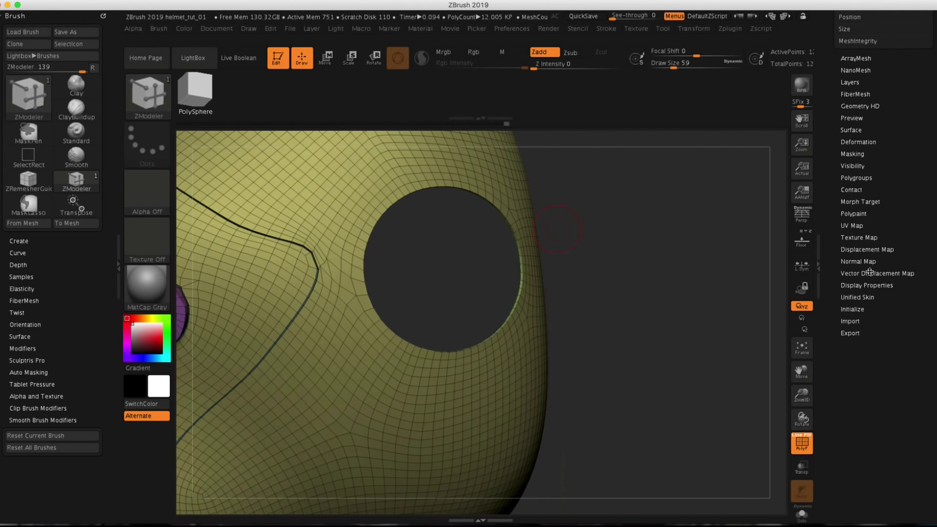
pyautogui.click(869, 286)
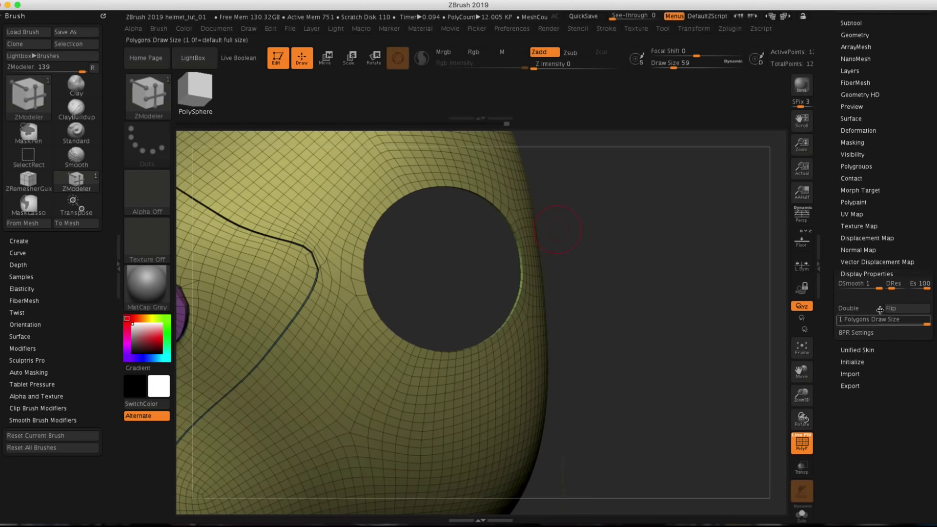
pyautogui.click(858, 309)
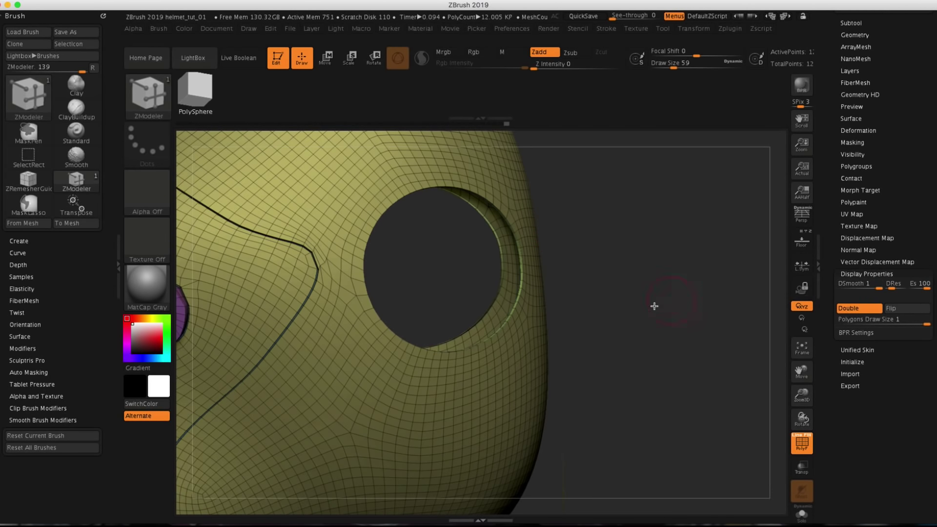
pyautogui.moveTo(654, 306); pyautogui.dragTo(674, 297)
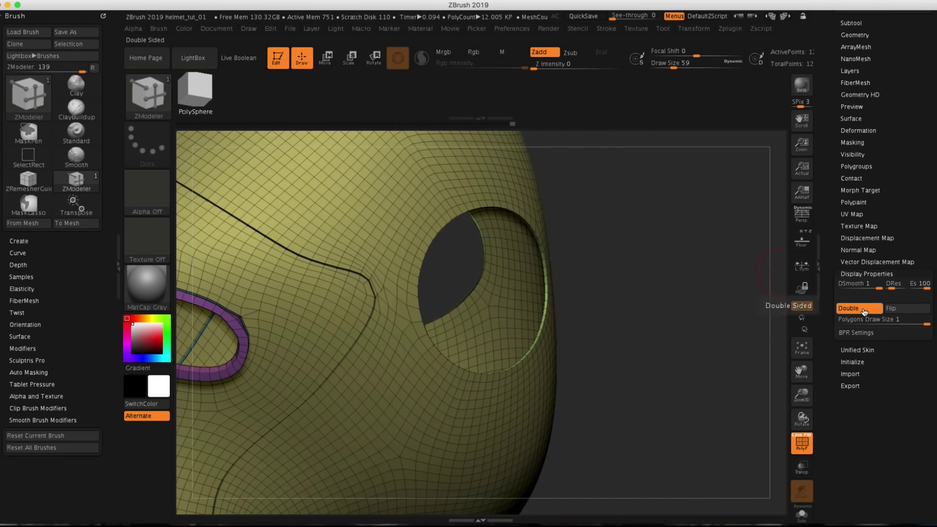
pyautogui.click(864, 310)
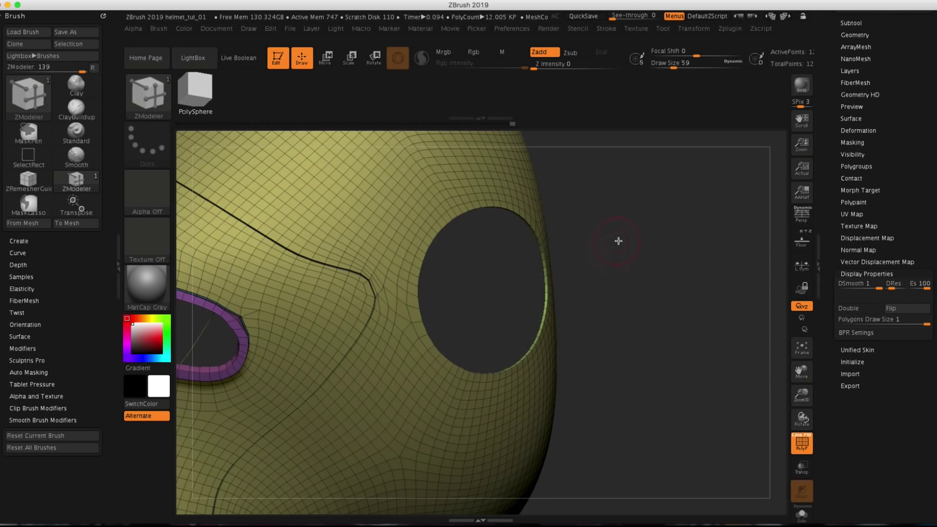
# Close the open temple hole with ZModeler's Convex Hole edge action
pyautogui.moveTo(624, 251)
pyautogui.keyDown('alt'); pyautogui.mouseDown()
pyautogui.moveTo(643, 293)
pyautogui.moveTo(631, 272)
pyautogui.moveTo(628, 368)
pyautogui.moveTo(665, 306)
pyautogui.moveTo(652, 278)
pyautogui.moveTo(648, 305)
pyautogui.moveTo(631, 280)
pyautogui.moveTo(631, 312)
pyautogui.moveTo(612, 272)
pyautogui.mouseUp(); pyautogui.keyUp('alt')
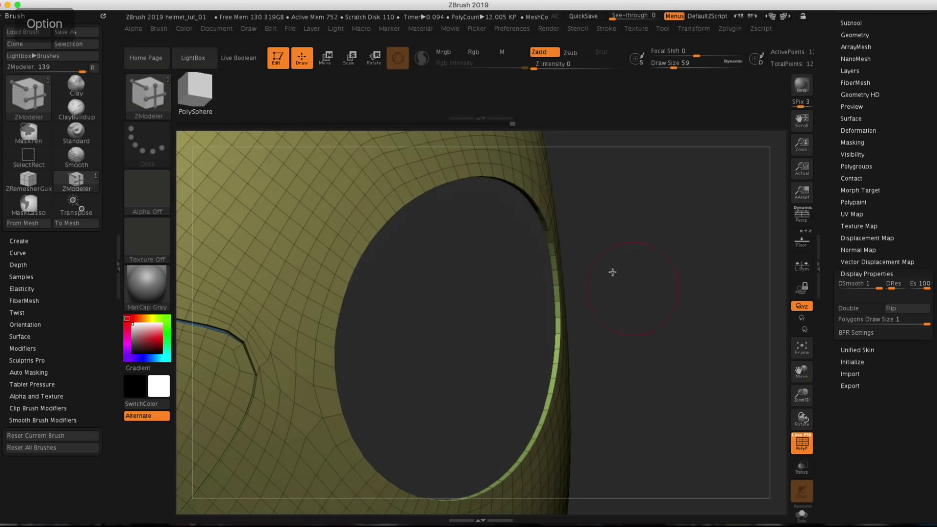
pyautogui.click(550, 263)
pyautogui.moveTo(655, 258)
pyautogui.mouseDown()
pyautogui.moveTo(642, 257)
pyautogui.moveTo(650, 246)
pyautogui.mouseUp()
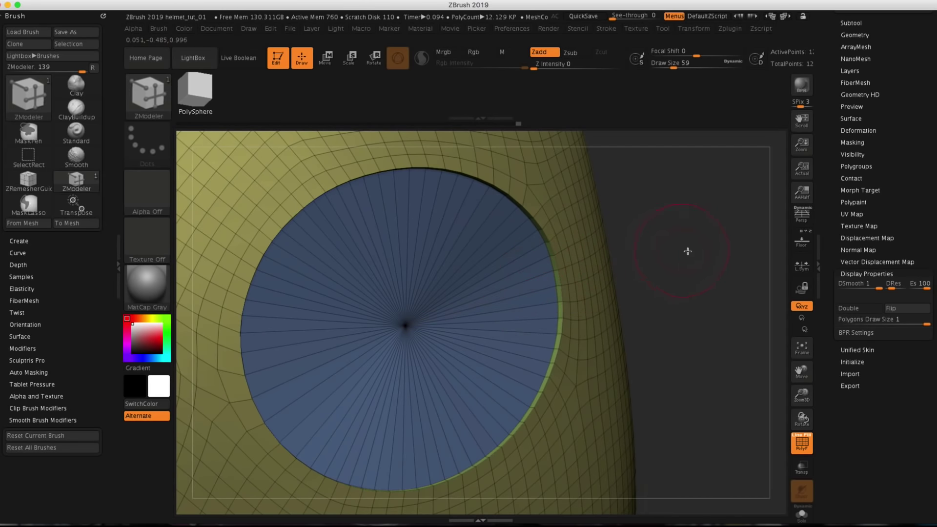
pyautogui.moveTo(688, 251)
pyautogui.mouseDown()
pyautogui.moveTo(658, 243)
pyautogui.moveTo(690, 240)
pyautogui.moveTo(596, 241)
pyautogui.moveTo(651, 194)
pyautogui.mouseUp()
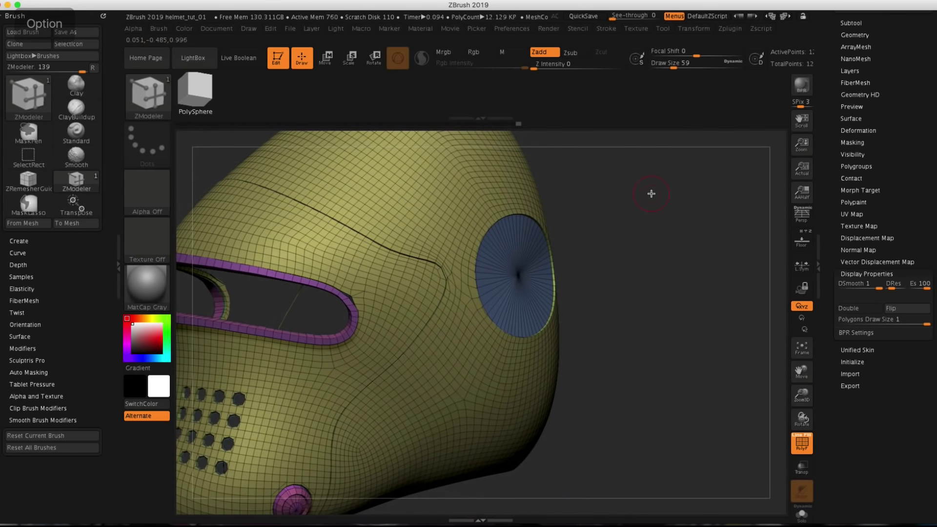
# Undo the flat temple cap and close the hole again with Convex Hole, pulling its centre outward into a cone
pyautogui.click(861, 274)
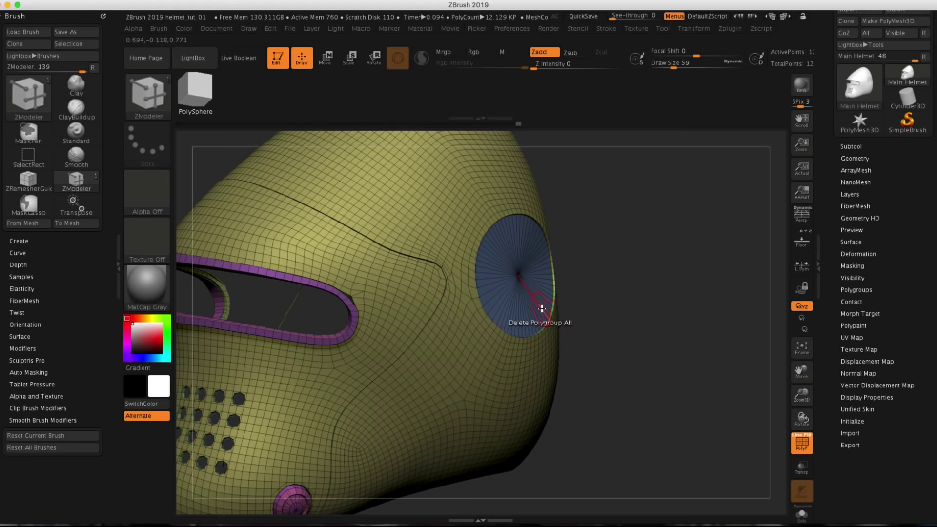
pyautogui.press('space')
pyautogui.click(590, 114)
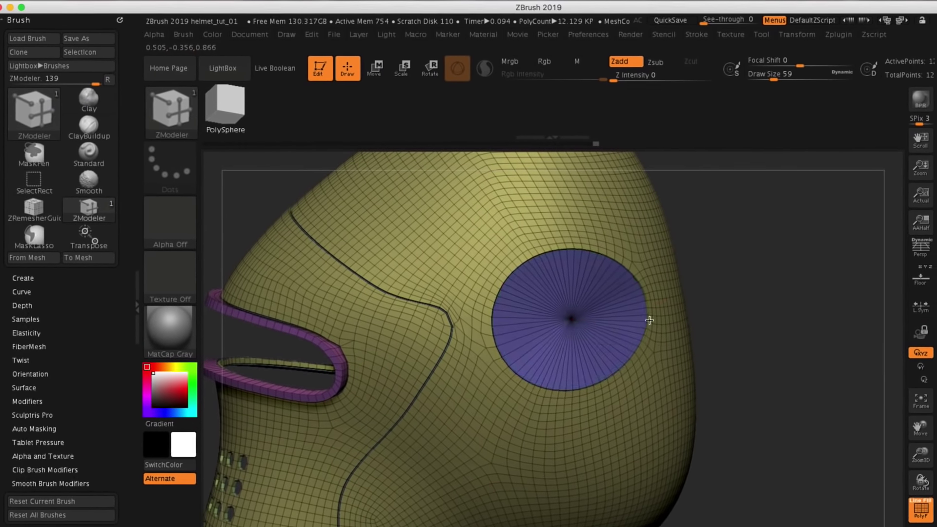
pyautogui.moveTo(649, 320); pyautogui.dragTo(893, 268)
pyautogui.press('super+z')
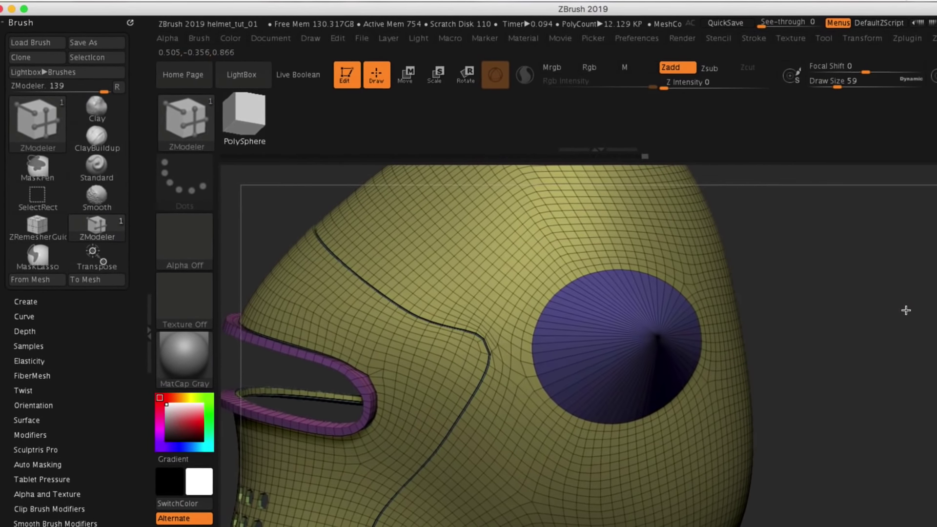
pyautogui.moveTo(891, 305)
pyautogui.mouseDown()
pyautogui.moveTo(887, 319)
pyautogui.moveTo(903, 315)
pyautogui.mouseUp()
pyautogui.moveTo(887, 329); pyautogui.dragTo(902, 322)
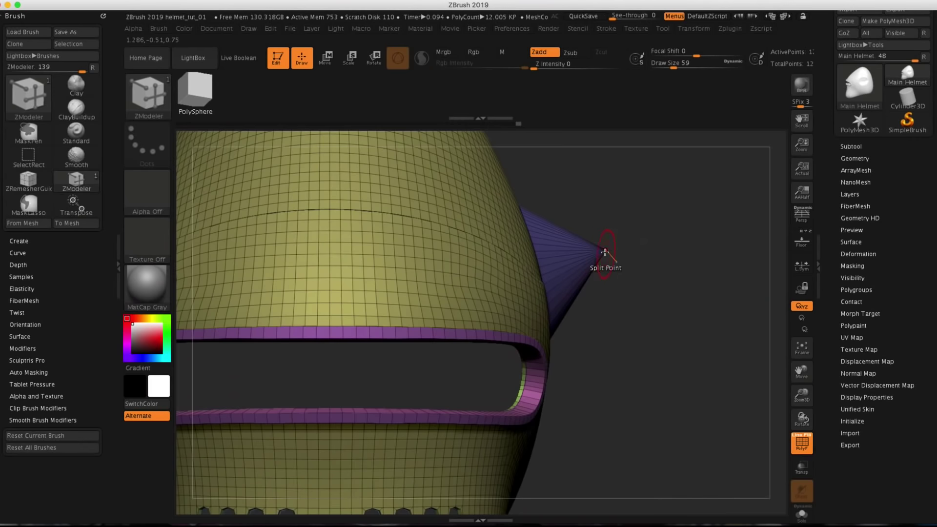
pyautogui.press('alt')
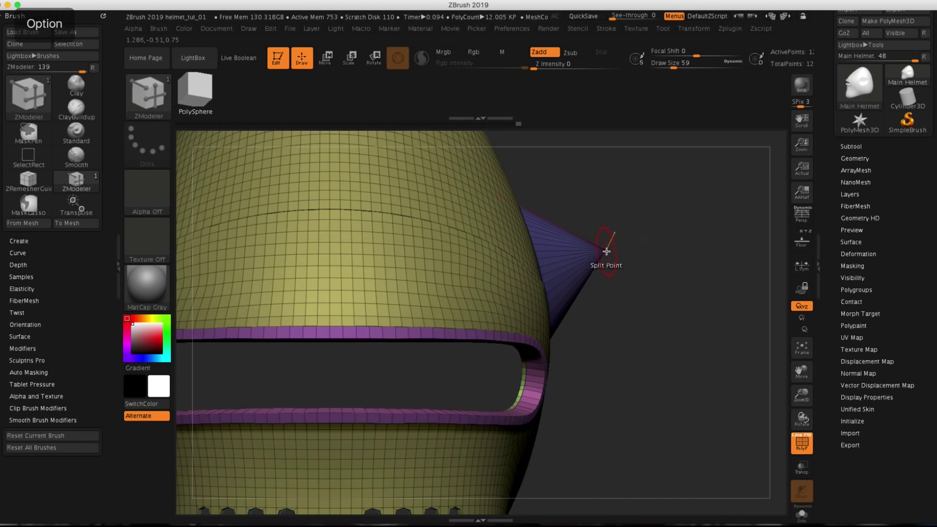
# Set the ZModeler point action to Move and pull the horn's point out to the tip of the reference horn
pyautogui.press('space')
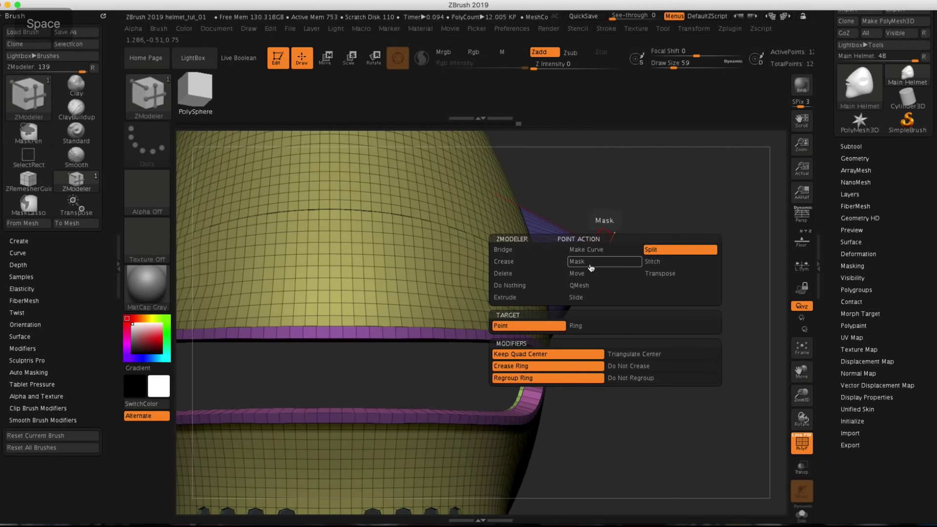
pyautogui.click(591, 262)
pyautogui.keyDown('alt'); pyautogui.moveTo(670, 241); pyautogui.dragTo(706, 174); pyautogui.keyUp('alt')
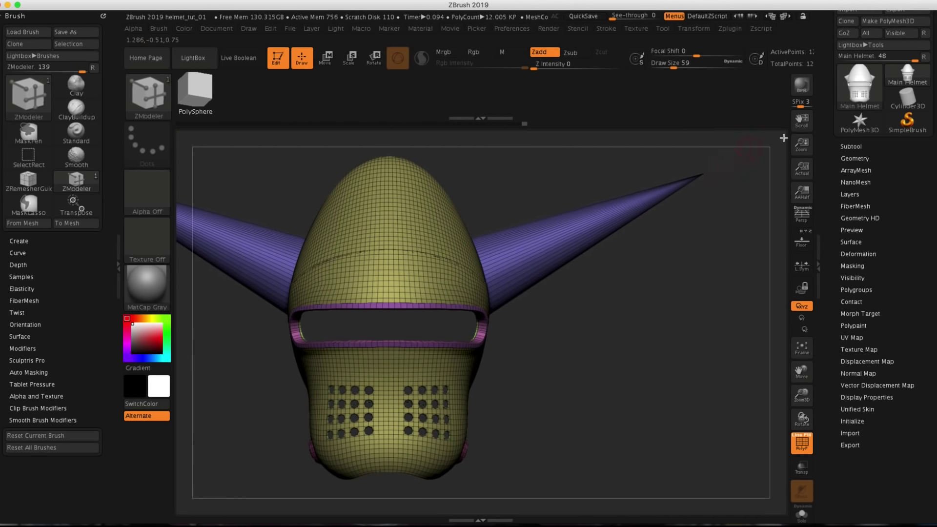
pyautogui.click(802, 242)
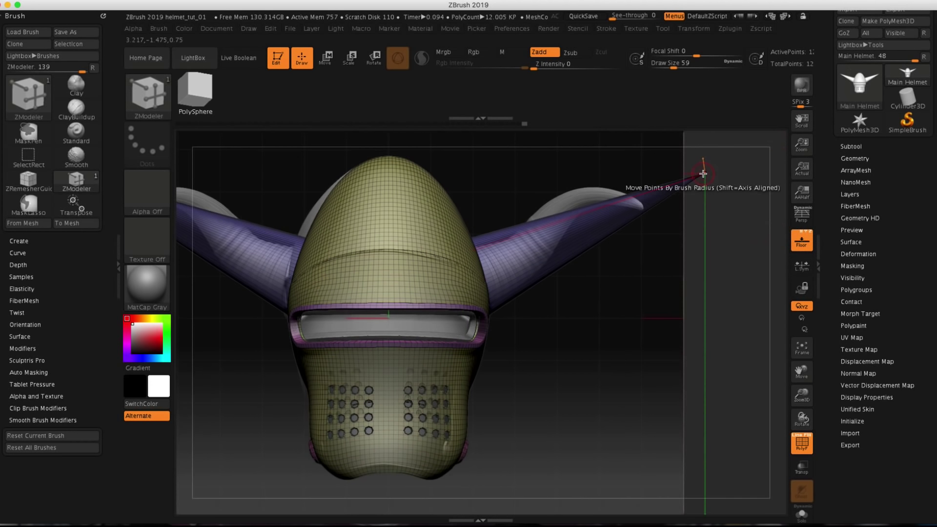
pyautogui.moveTo(701, 174); pyautogui.dragTo(645, 205)
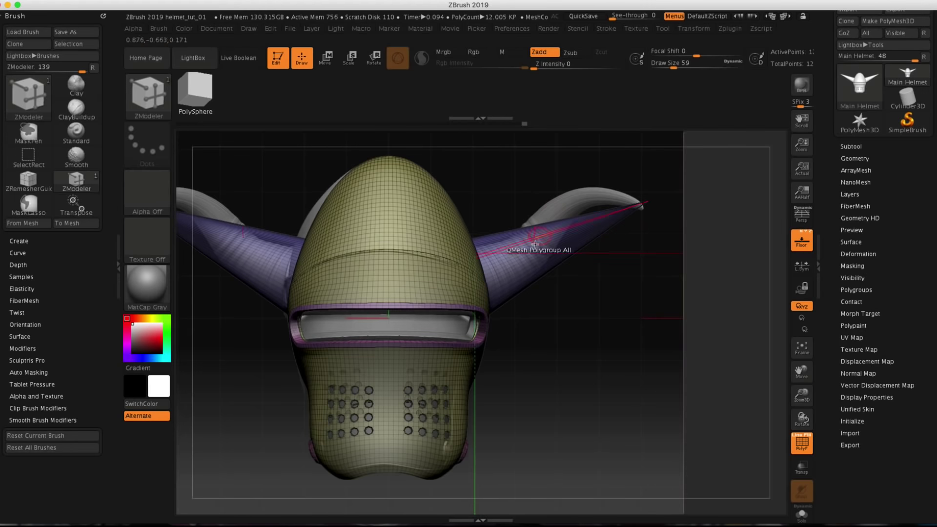
# Insert multiple evenly spaced edge loops along the full length of the horn with ZModeler
pyautogui.keyDown('alt'); pyautogui.moveTo(592, 192); pyautogui.dragTo(597, 205); pyautogui.keyUp('alt')
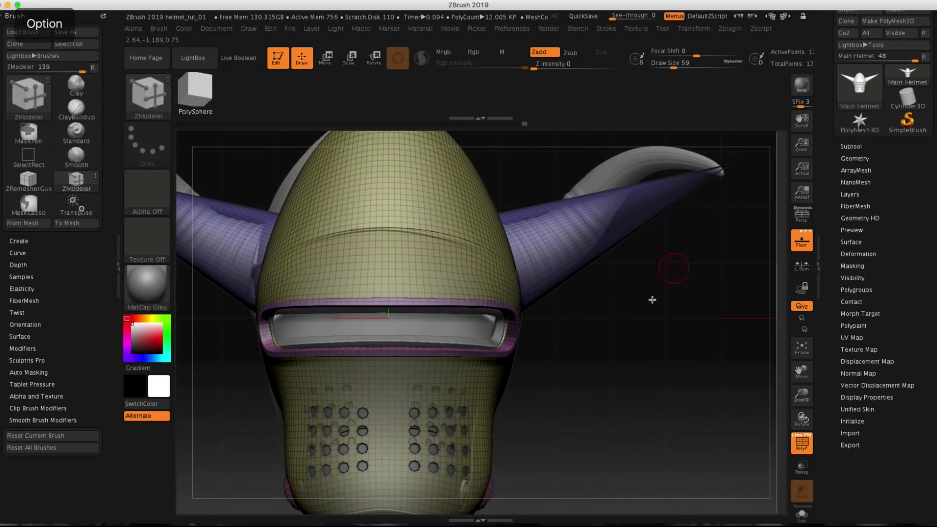
pyautogui.keyDown('alt'); pyautogui.moveTo(653, 299); pyautogui.dragTo(580, 376); pyautogui.keyUp('alt')
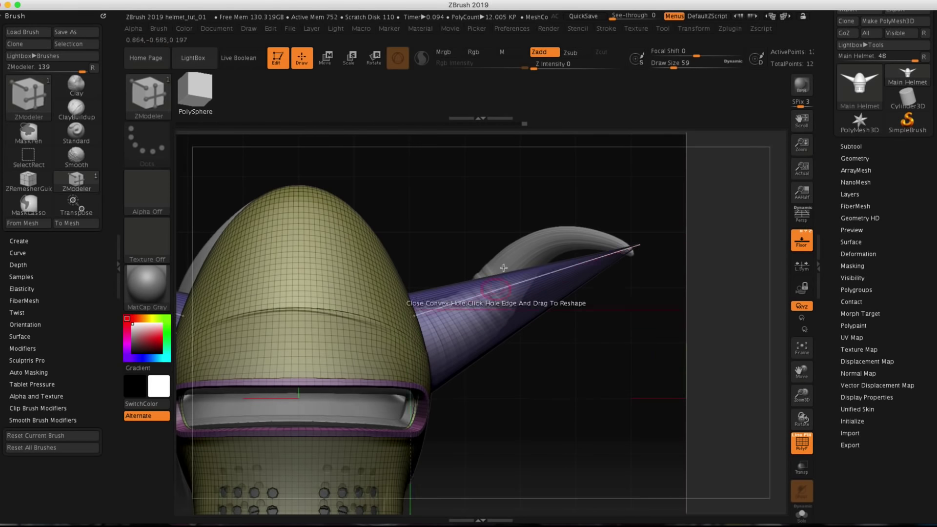
pyautogui.keyDown('alt'); pyautogui.moveTo(495, 249); pyautogui.dragTo(508, 266); pyautogui.keyUp('alt')
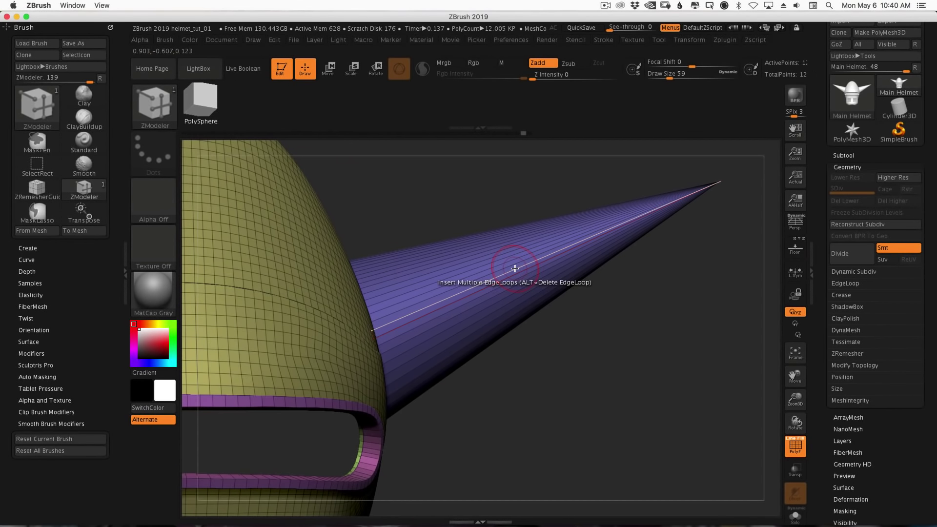
pyautogui.click(537, 258)
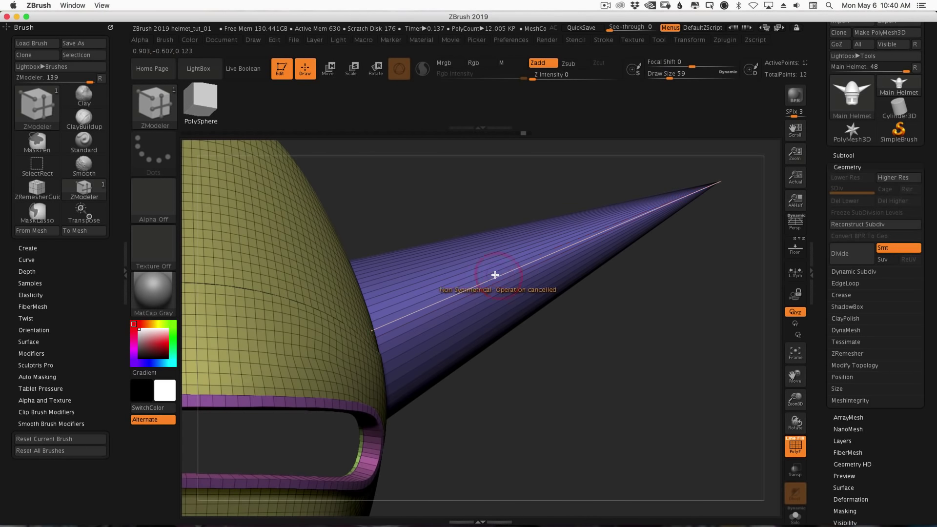
pyautogui.click(512, 269)
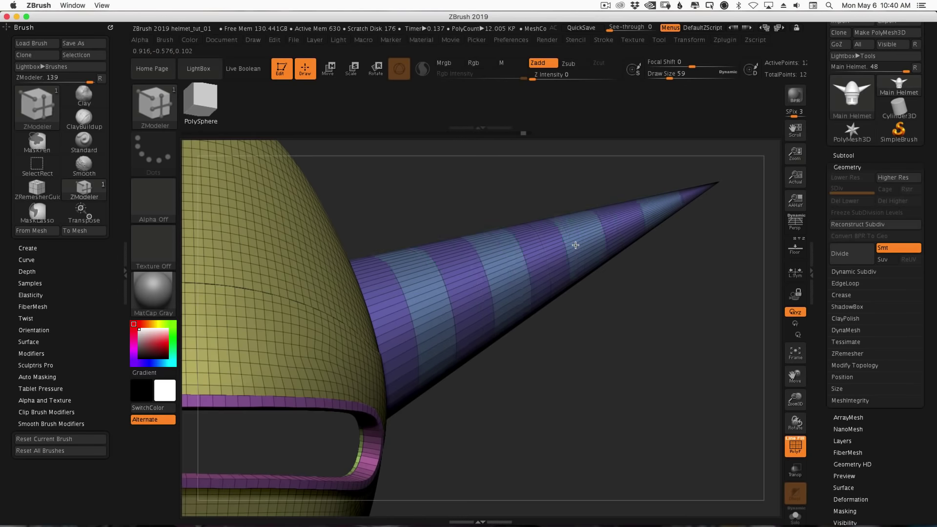
pyautogui.moveTo(670, 207); pyautogui.dragTo(698, 195)
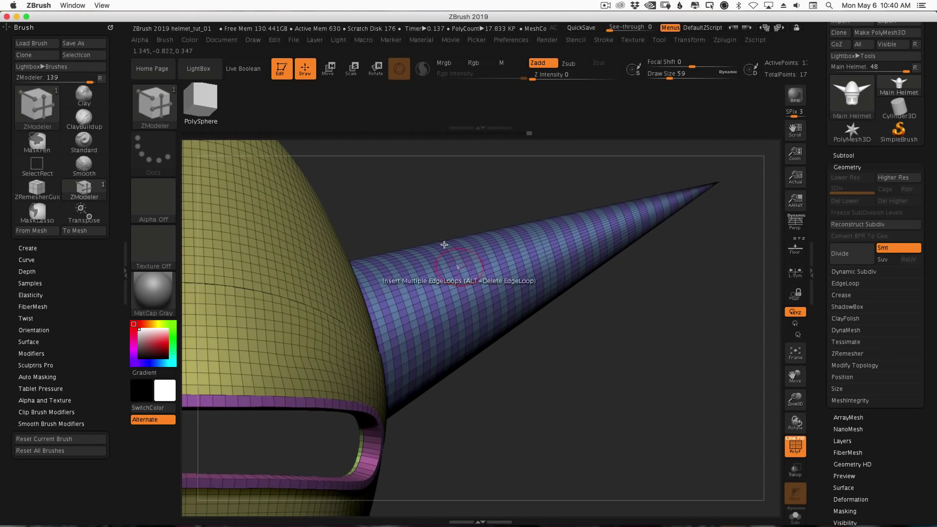
# Show the reference images in the front view and switch to the Move brush
pyautogui.moveTo(456, 408); pyautogui.dragTo(525, 319)
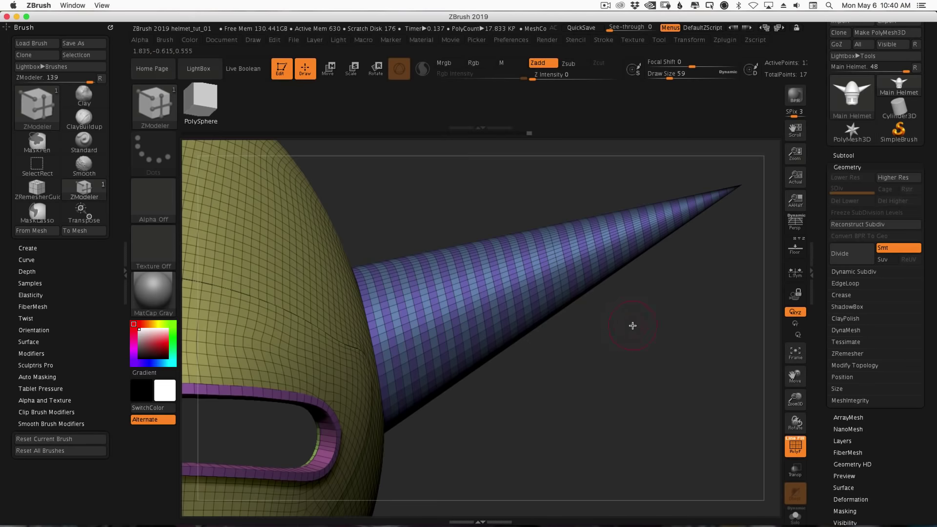
pyautogui.moveTo(633, 325); pyautogui.dragTo(665, 285)
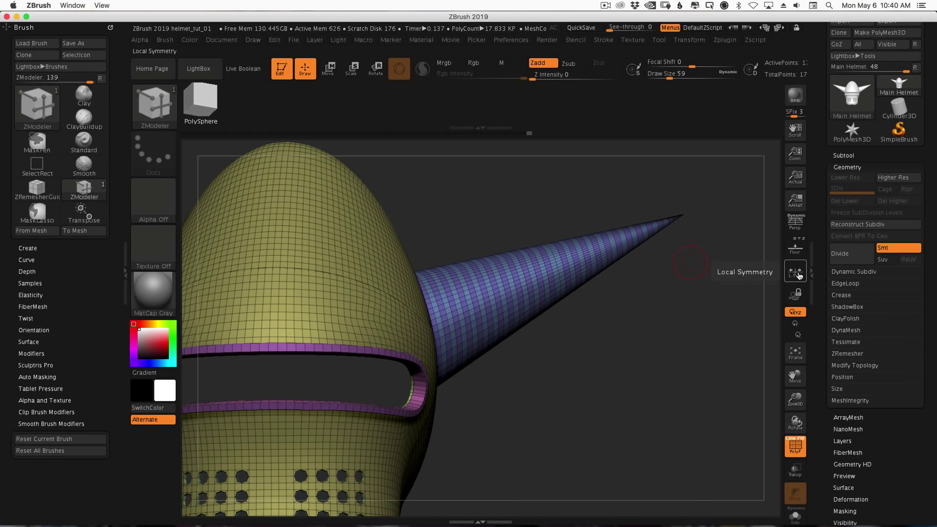
pyautogui.click(795, 247)
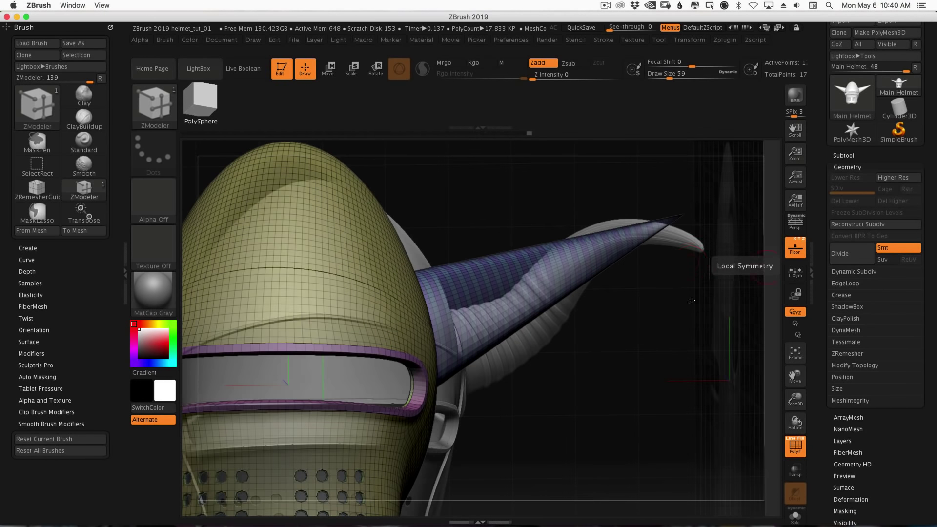
pyautogui.moveTo(622, 375); pyautogui.dragTo(674, 379)
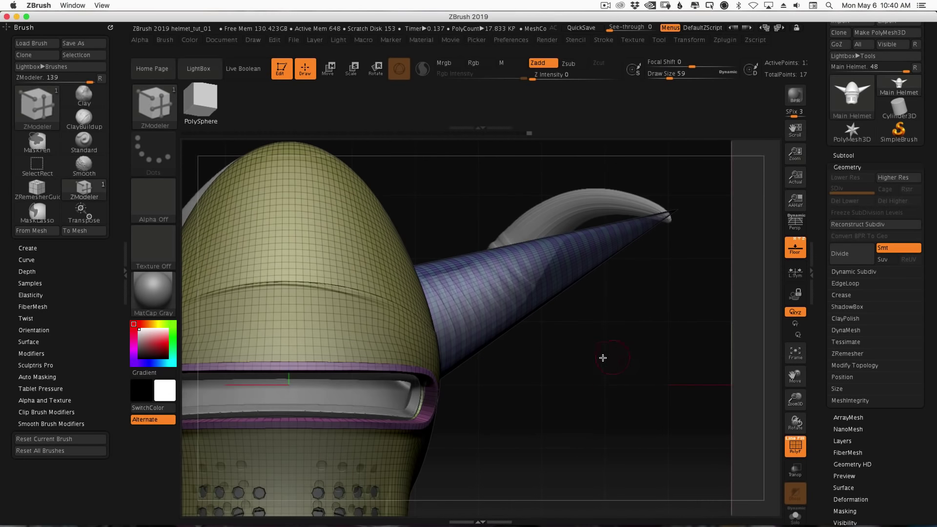
pyautogui.click(44, 114)
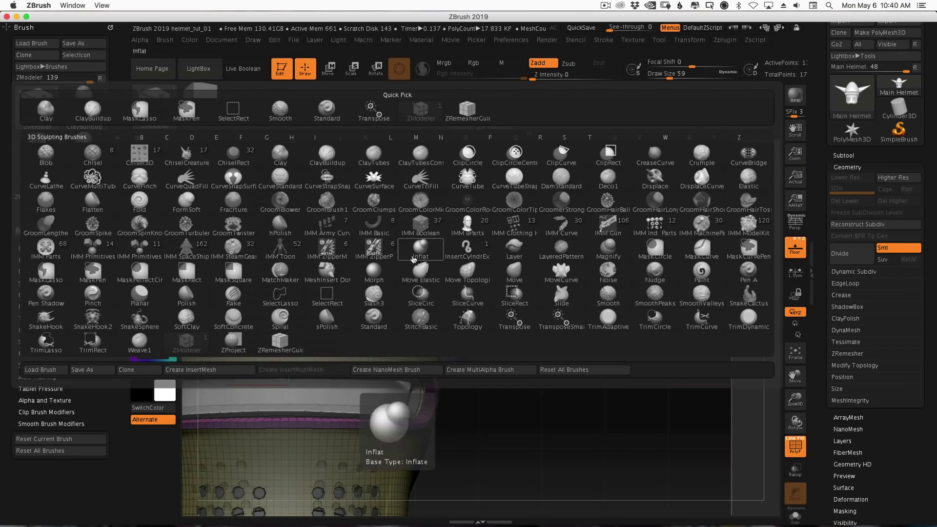
pyautogui.click(516, 279)
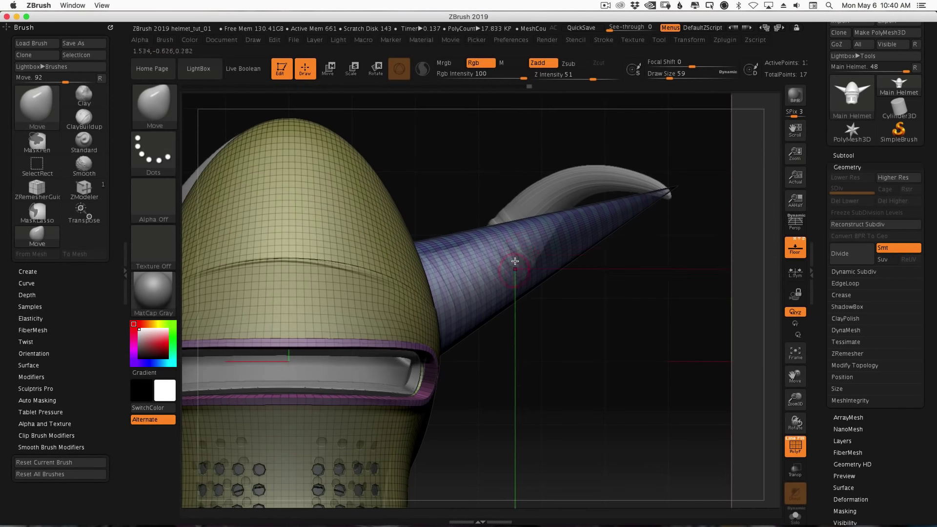
# Enlarge the draw size to 324 and bend the horn up along the curve of the front reference
pyautogui.press('space')
pyautogui.moveTo(660, 243); pyautogui.dragTo(674, 244)
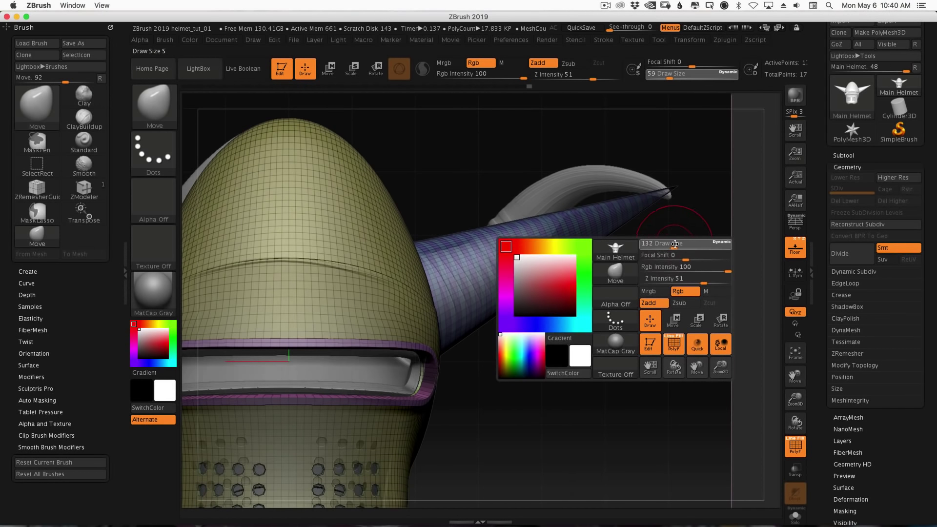
pyautogui.click(688, 40)
pyautogui.click(711, 296)
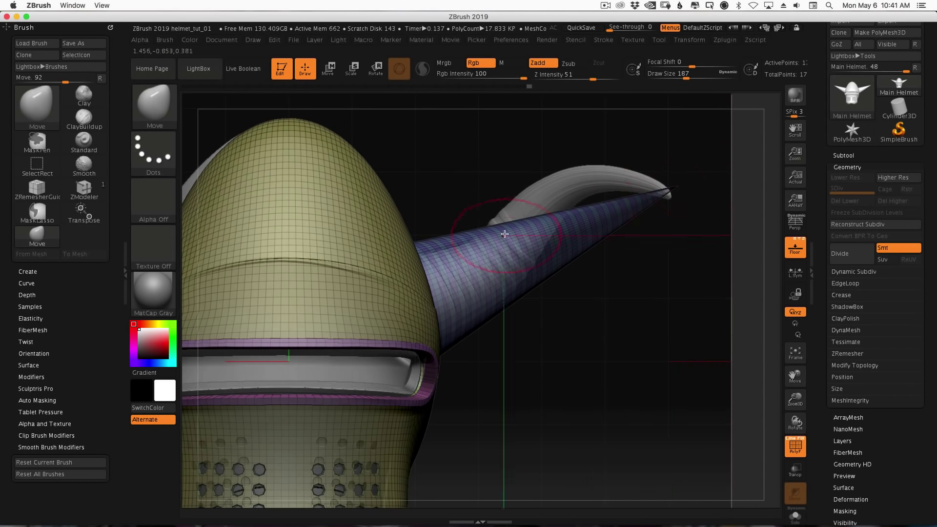
pyautogui.press('space')
pyautogui.moveTo(510, 245)
pyautogui.mouseDown()
pyautogui.moveTo(577, 212)
pyautogui.moveTo(585, 233)
pyautogui.moveTo(537, 167)
pyautogui.moveTo(650, 160)
pyautogui.mouseUp()
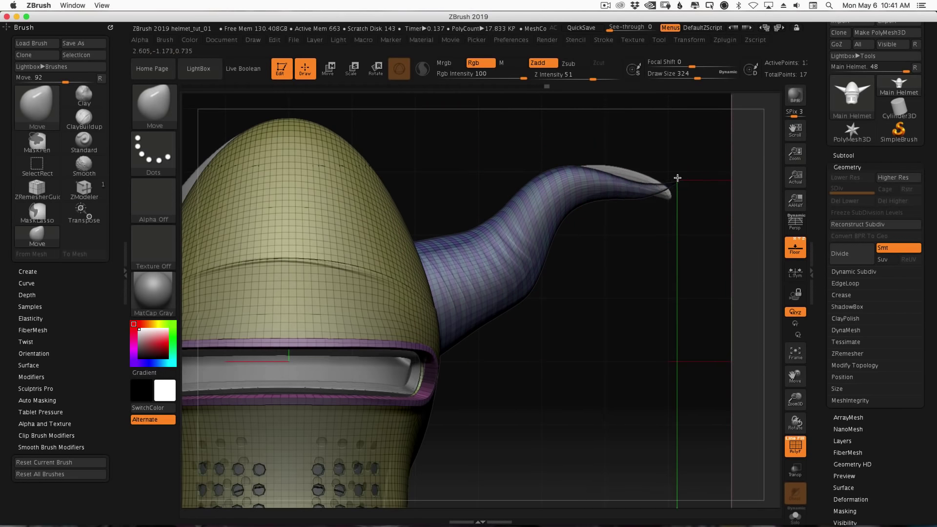
# Set the draw size to 620 and pull the horn's tip forward in the side view to match the reference
pyautogui.moveTo(697, 214); pyautogui.dragTo(618, 238)
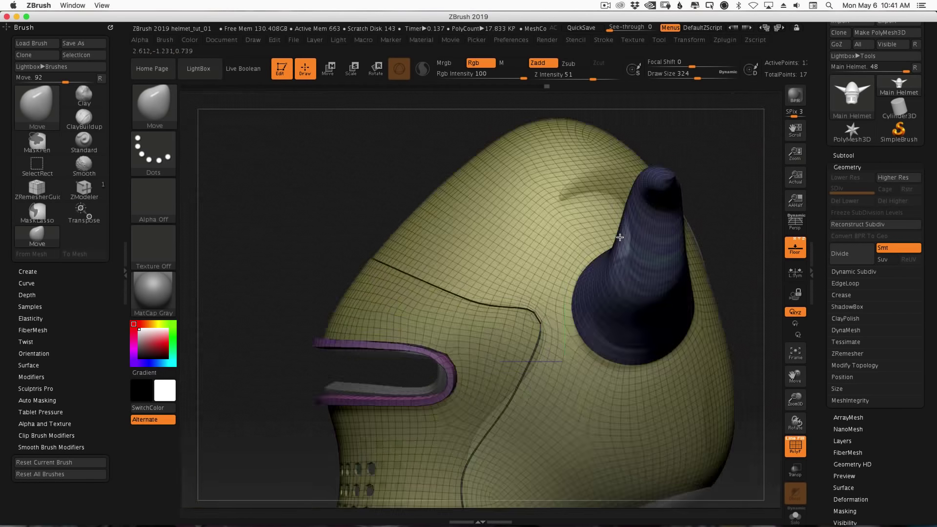
pyautogui.moveTo(717, 173)
pyautogui.mouseDown()
pyautogui.moveTo(708, 173)
pyautogui.moveTo(724, 139)
pyautogui.mouseUp()
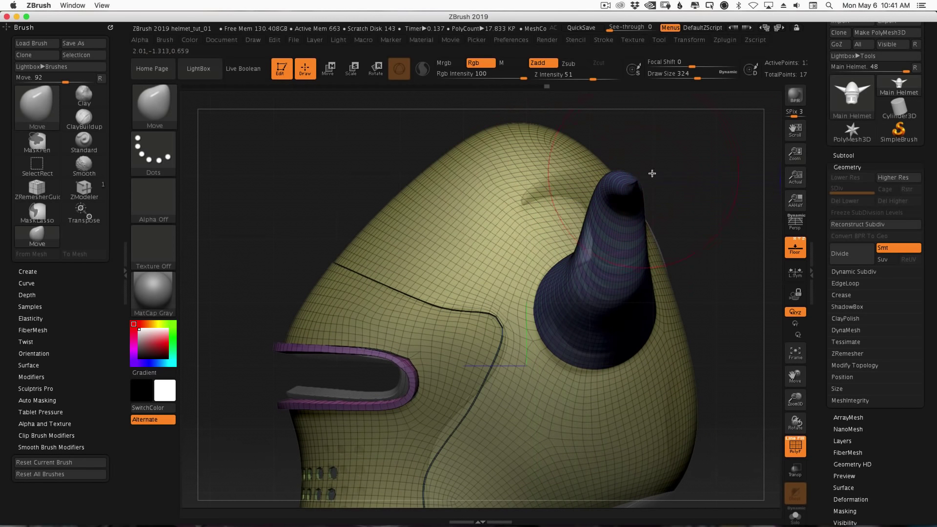
pyautogui.moveTo(656, 153); pyautogui.dragTo(657, 155)
pyautogui.hotkey('ctrl', 'z')
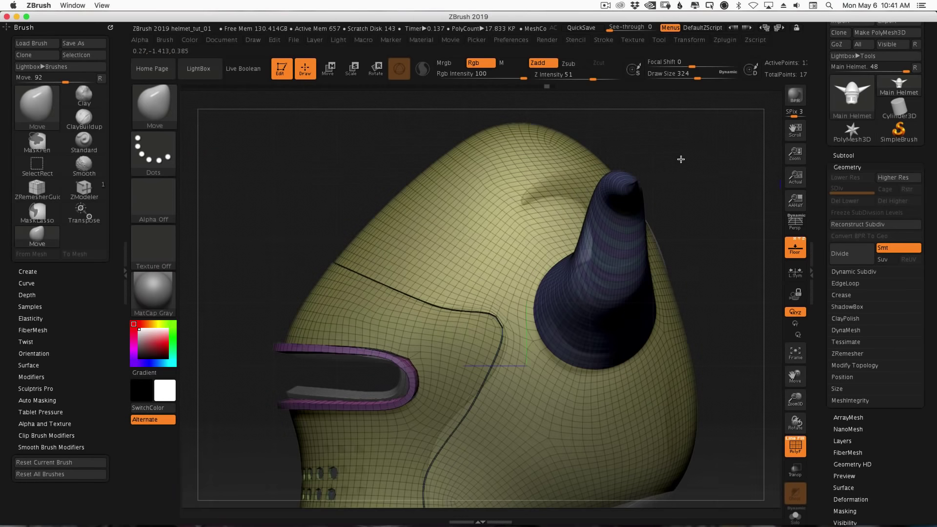
pyautogui.press('space')
pyautogui.moveTo(668, 175); pyautogui.dragTo(695, 174)
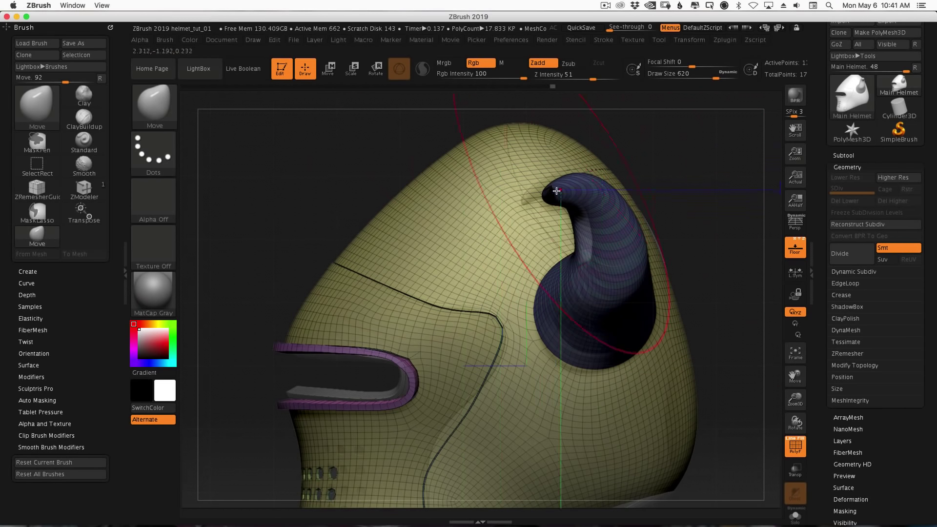
pyautogui.moveTo(549, 193); pyautogui.dragTo(520, 190)
# Reshape the horn's base and bend in the top view to follow the reference outline
pyautogui.moveTo(676, 149)
pyautogui.mouseDown()
pyautogui.moveTo(667, 150)
pyautogui.moveTo(690, 149)
pyautogui.moveTo(660, 328)
pyautogui.moveTo(654, 309)
pyautogui.moveTo(670, 278)
pyautogui.moveTo(693, 271)
pyautogui.mouseUp()
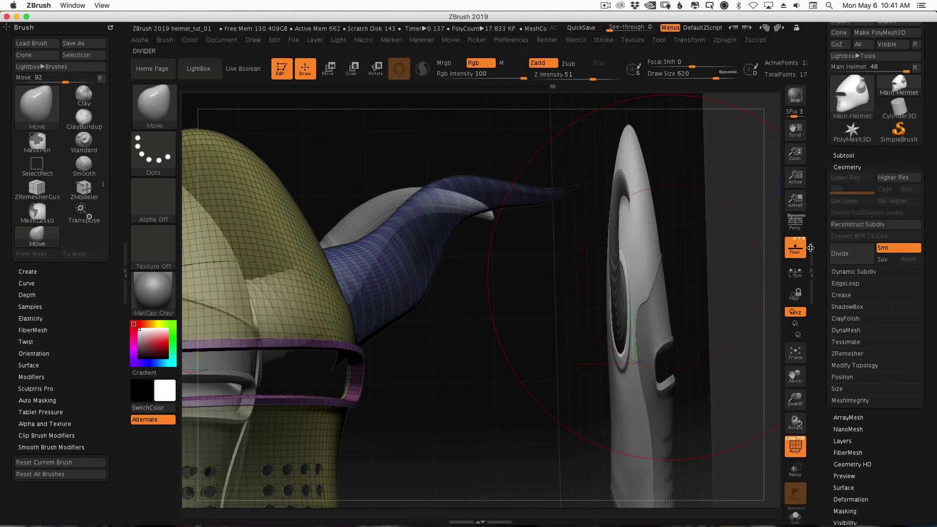
pyautogui.click(795, 251)
pyautogui.moveTo(605, 338); pyautogui.dragTo(627, 437)
pyautogui.keyDown('alt'); pyautogui.moveTo(654, 197); pyautogui.dragTo(663, 245); pyautogui.keyUp('alt')
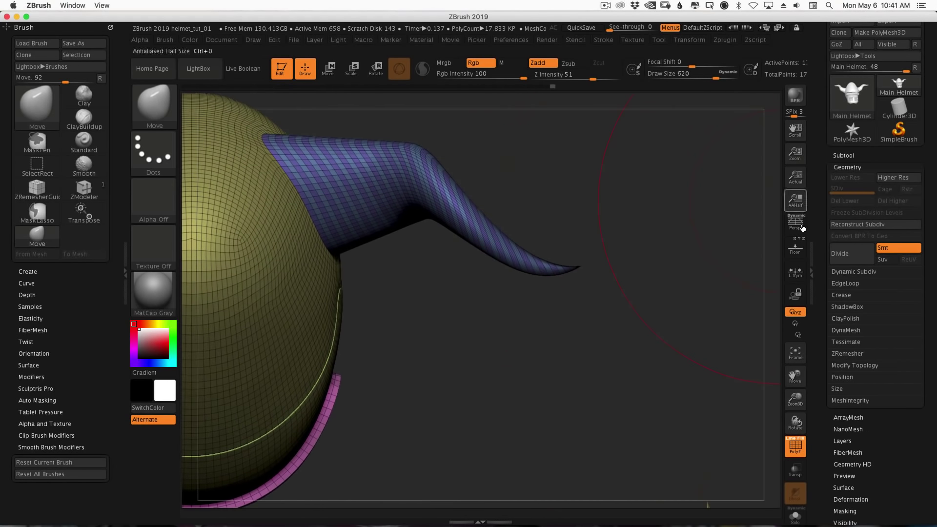
pyautogui.click(796, 246)
pyautogui.moveTo(487, 229)
pyautogui.mouseDown()
pyautogui.moveTo(504, 203)
pyautogui.moveTo(533, 218)
pyautogui.moveTo(517, 215)
pyautogui.moveTo(507, 175)
pyautogui.mouseUp()
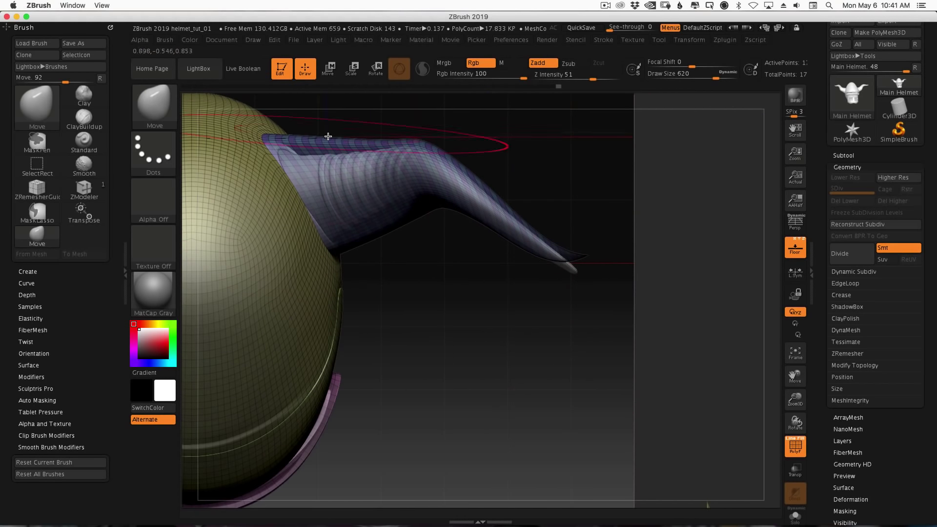
pyautogui.moveTo(328, 137)
pyautogui.mouseDown()
pyautogui.moveTo(336, 155)
pyautogui.moveTo(344, 151)
pyautogui.mouseUp()
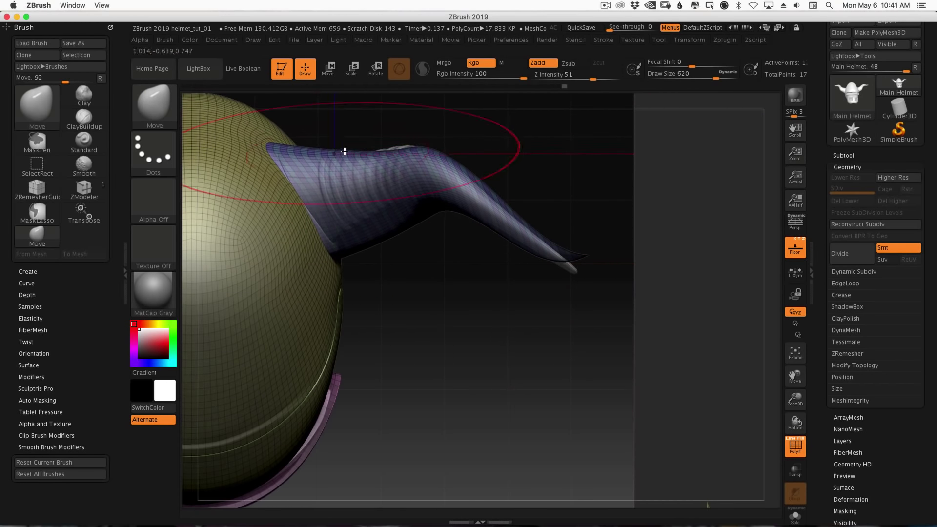
pyautogui.moveTo(393, 234); pyautogui.dragTo(384, 194)
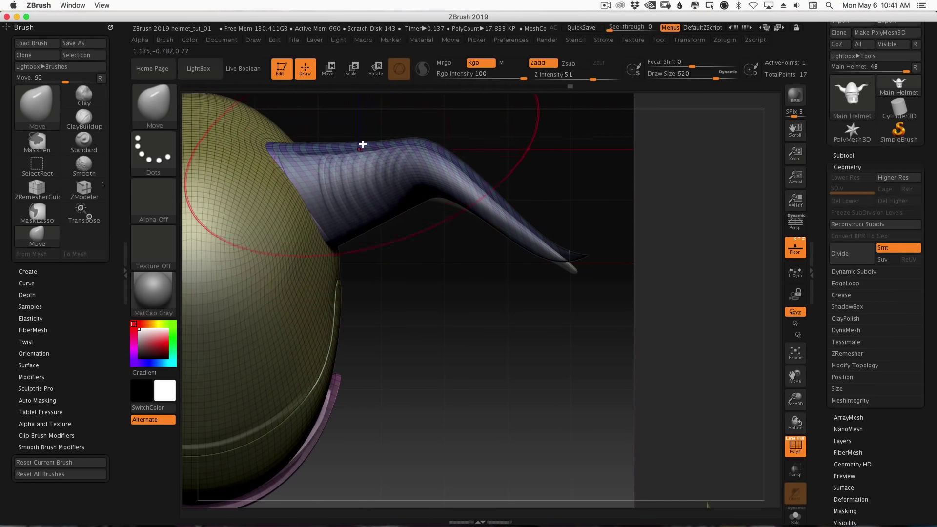
pyautogui.moveTo(363, 143)
pyautogui.mouseDown()
pyautogui.moveTo(377, 153)
pyautogui.moveTo(372, 175)
pyautogui.mouseUp()
# Set the Focal Shift to 35 and nudge the horn's outer bend and end section to match the top and front references
pyautogui.press('space')
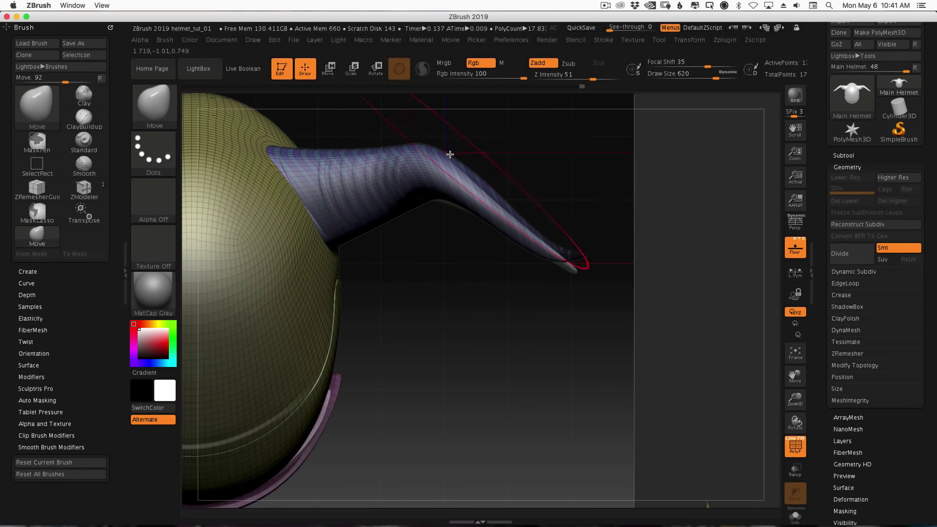
pyautogui.moveTo(450, 154); pyautogui.dragTo(452, 161)
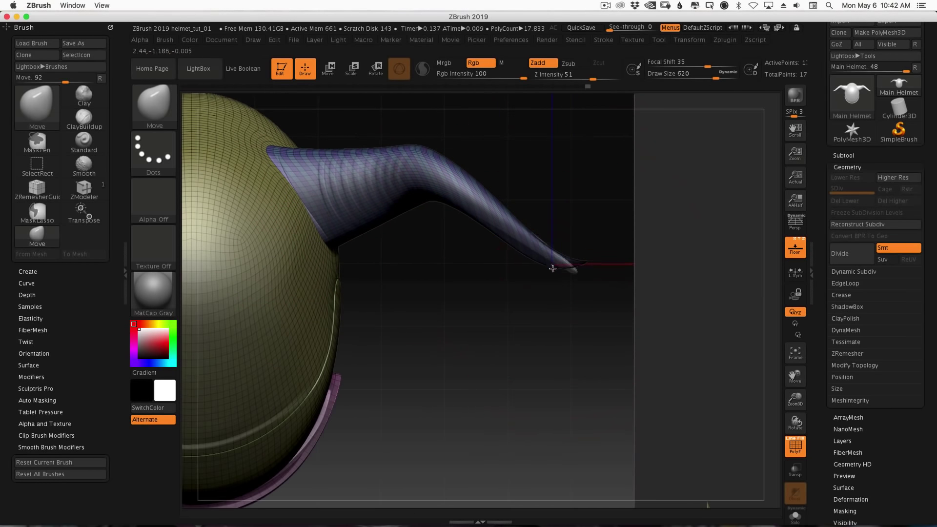
pyautogui.moveTo(552, 268); pyautogui.dragTo(583, 134)
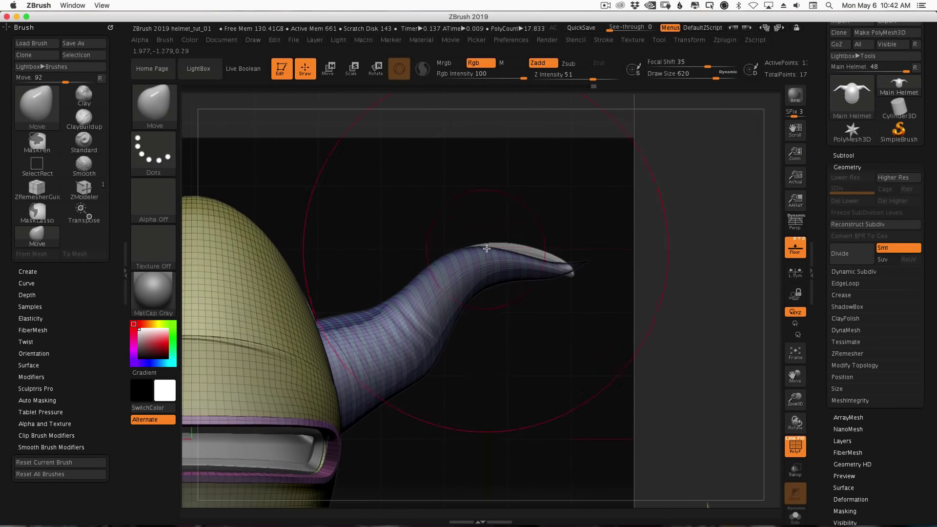
pyautogui.moveTo(487, 248)
pyautogui.mouseDown()
pyautogui.moveTo(490, 232)
pyautogui.moveTo(518, 247)
pyautogui.mouseUp()
# Hide the reference images, smooth the horn's surface and lift its outer curve into a rounder bend
pyautogui.moveTo(605, 324)
pyautogui.mouseDown()
pyautogui.moveTo(612, 351)
pyautogui.moveTo(594, 359)
pyautogui.moveTo(562, 352)
pyautogui.moveTo(579, 345)
pyautogui.moveTo(565, 341)
pyautogui.mouseUp()
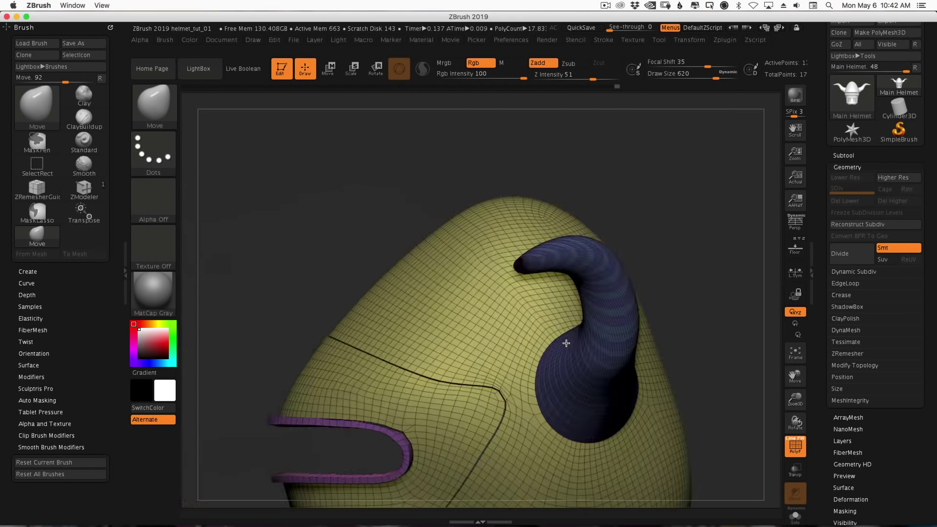
pyautogui.moveTo(684, 221)
pyautogui.mouseDown()
pyautogui.moveTo(700, 205)
pyautogui.moveTo(678, 205)
pyautogui.moveTo(695, 207)
pyautogui.moveTo(688, 210)
pyautogui.mouseUp()
pyautogui.press('shift')
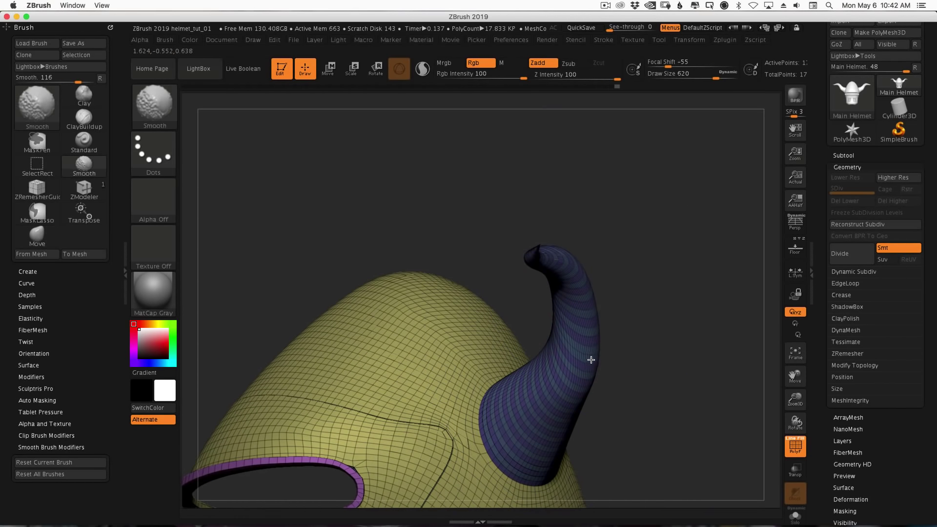
pyautogui.moveTo(649, 245)
pyautogui.mouseDown()
pyautogui.moveTo(676, 251)
pyautogui.moveTo(688, 274)
pyautogui.moveTo(619, 259)
pyautogui.mouseUp()
pyautogui.press('shift')
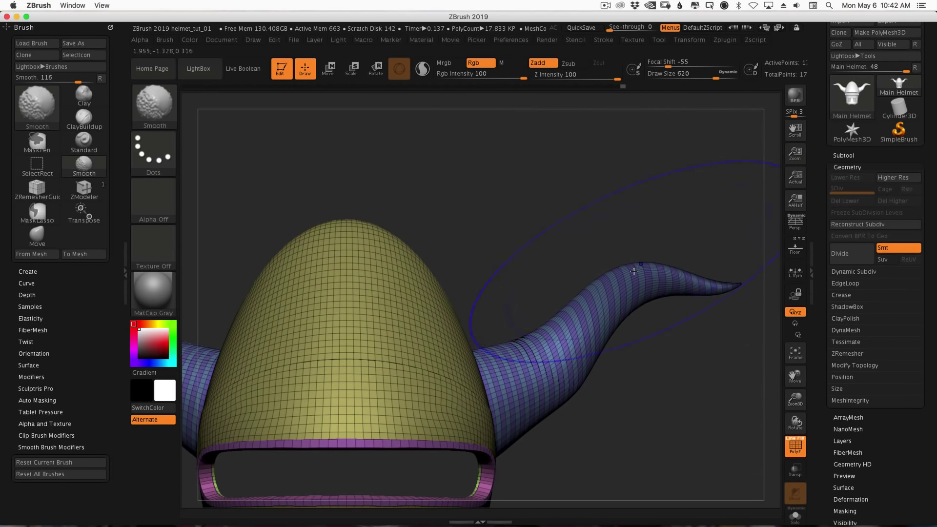
pyautogui.moveTo(552, 320)
pyautogui.mouseDown()
pyautogui.moveTo(557, 335)
pyautogui.moveTo(543, 343)
pyautogui.mouseUp()
pyautogui.moveTo(632, 268)
pyautogui.mouseDown()
pyautogui.moveTo(629, 255)
pyautogui.moveTo(649, 256)
pyautogui.mouseUp()
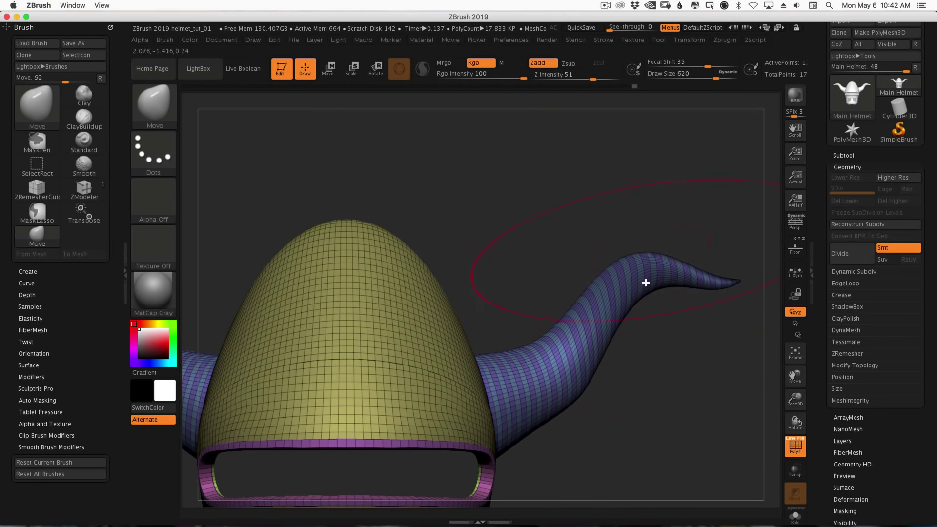
# Lower the horn's outer bend slightly and pull the underside of its base downward with the Move brush
pyautogui.moveTo(634, 288); pyautogui.dragTo(630, 293)
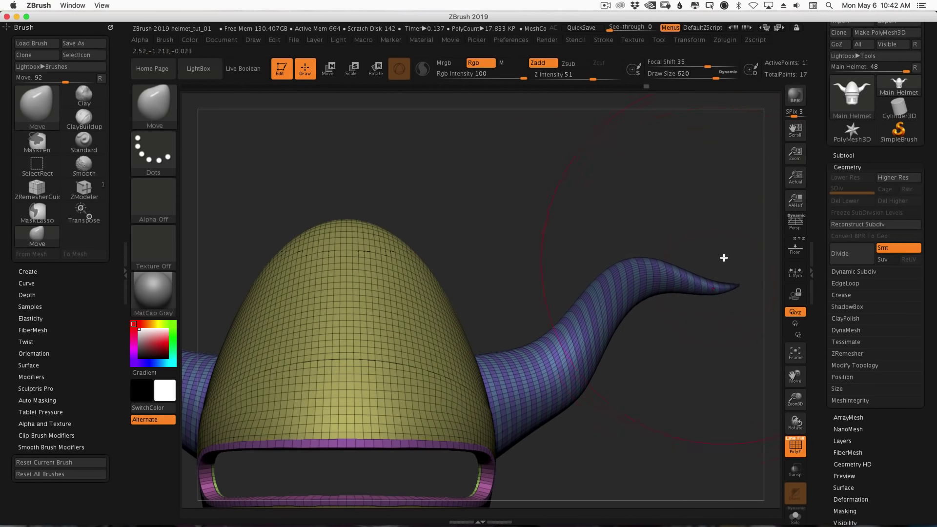
pyautogui.moveTo(724, 258); pyautogui.dragTo(684, 309)
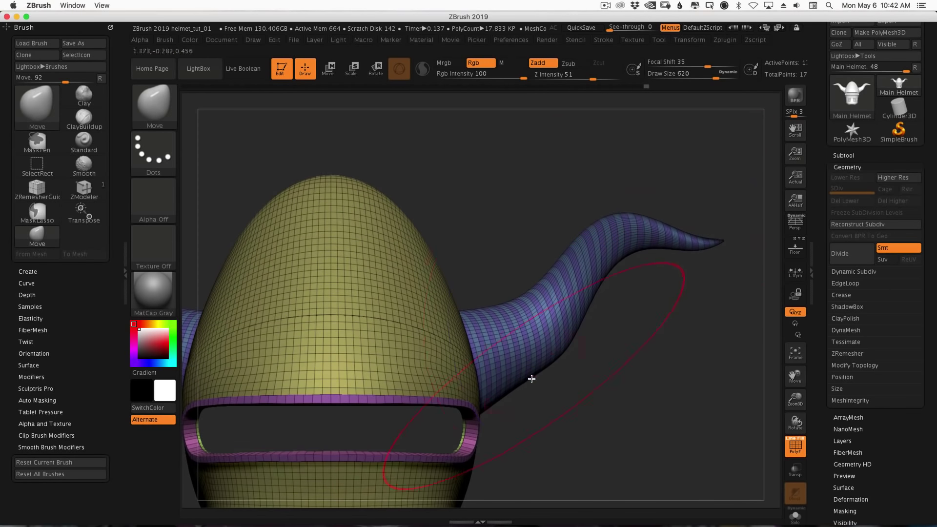
pyautogui.moveTo(532, 379); pyautogui.dragTo(532, 399)
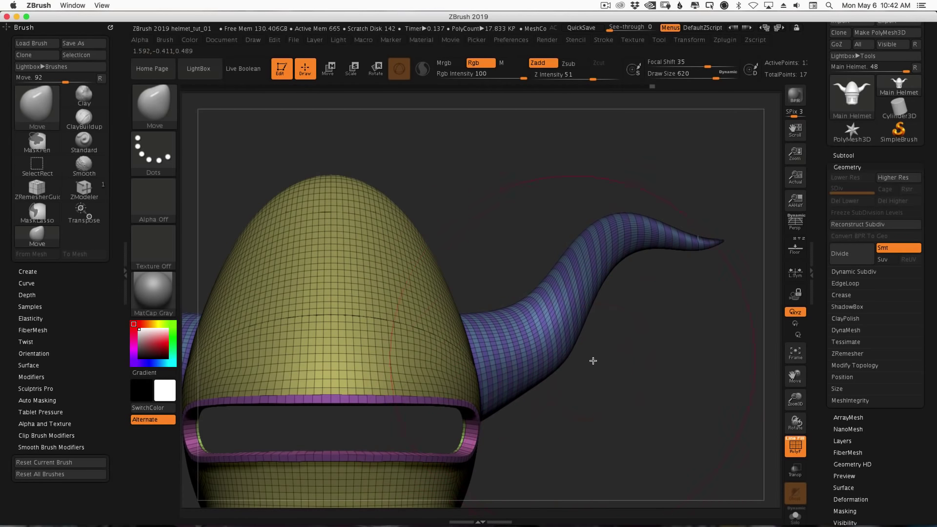
# Extrude the polyloop at the horn's base into a raised collar with ZModeler QMesh, using the Polyloop target and draw size 87
pyautogui.moveTo(593, 361)
pyautogui.mouseDown()
pyautogui.moveTo(560, 376)
pyautogui.moveTo(632, 282)
pyautogui.moveTo(656, 316)
pyautogui.moveTo(665, 299)
pyautogui.moveTo(447, 394)
pyautogui.mouseUp()
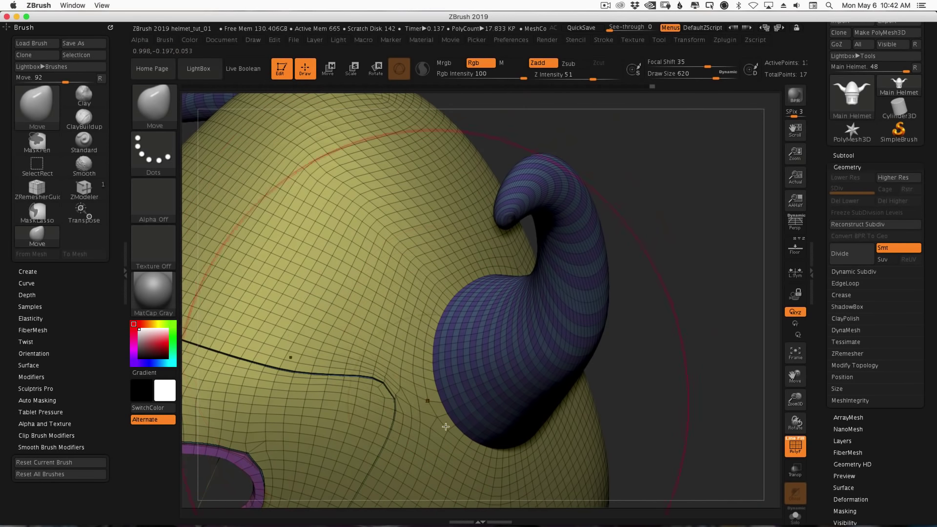
pyautogui.click(88, 197)
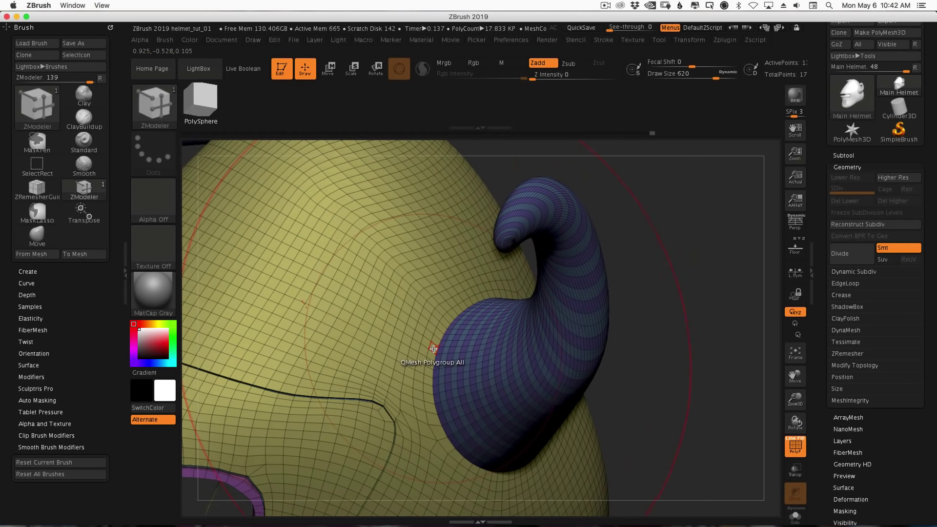
pyautogui.press('space')
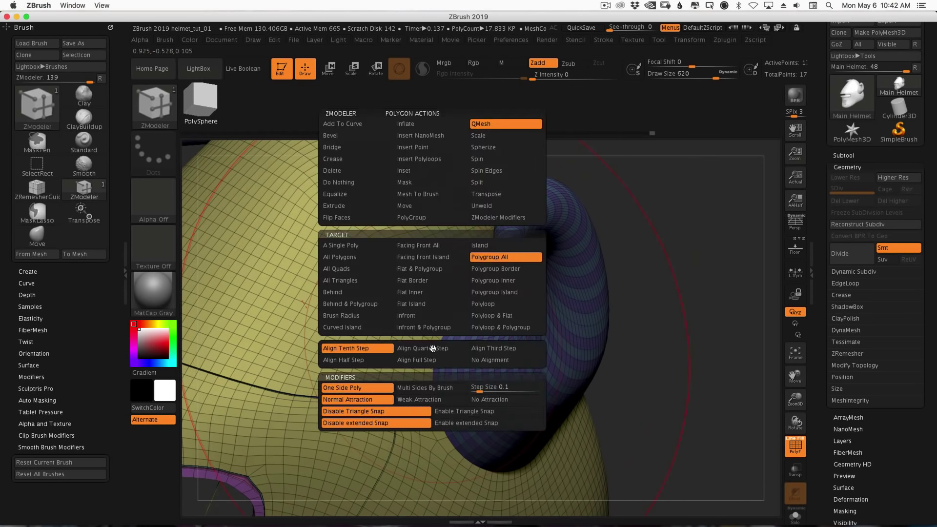
pyautogui.click(497, 304)
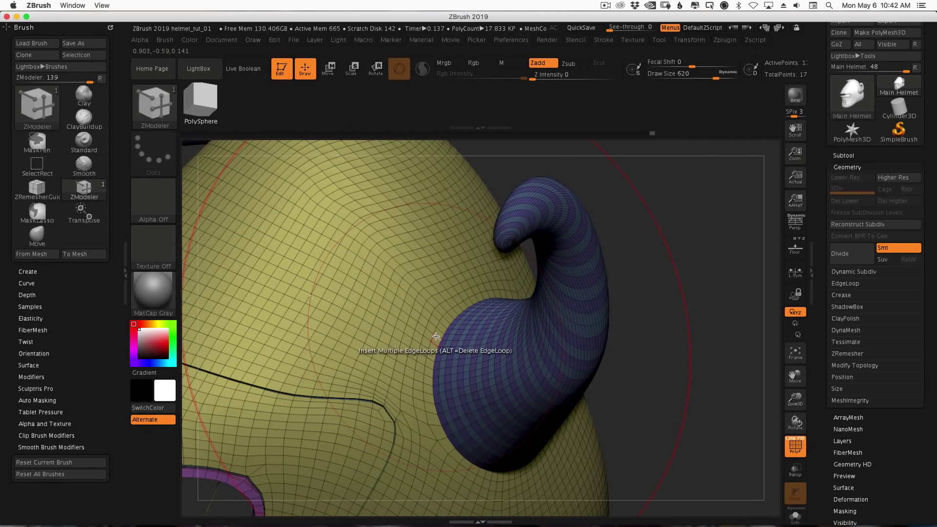
pyautogui.moveTo(435, 336); pyautogui.dragTo(401, 334)
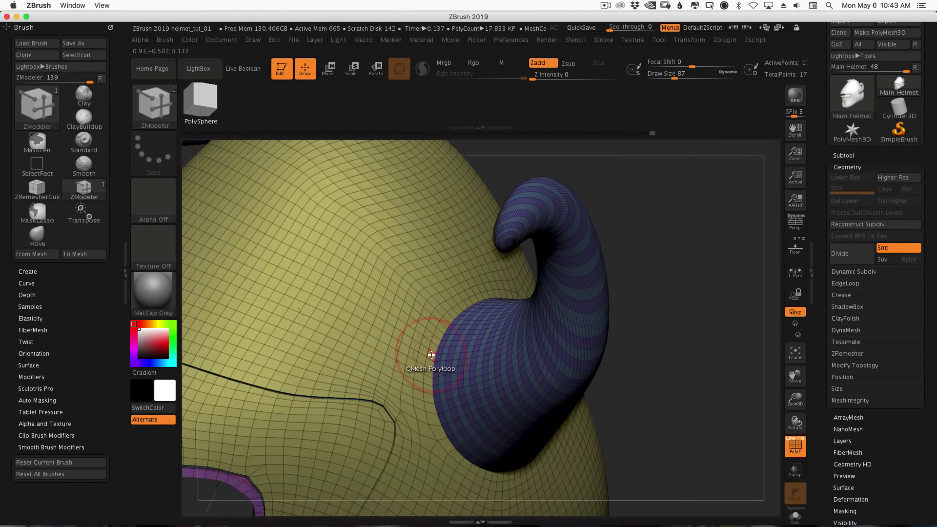
pyautogui.moveTo(616, 209); pyautogui.dragTo(609, 240)
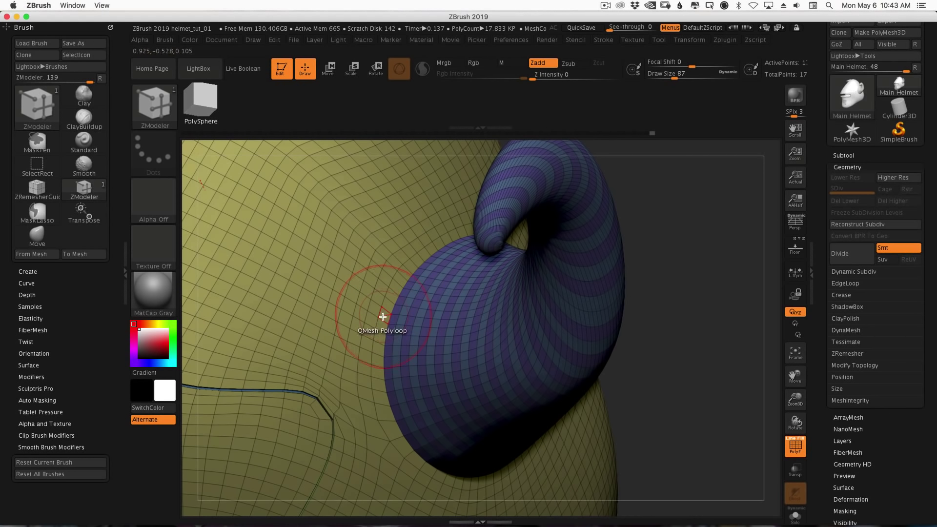
pyautogui.moveTo(381, 327)
pyautogui.mouseDown()
pyautogui.moveTo(391, 368)
pyautogui.moveTo(421, 274)
pyautogui.mouseUp()
pyautogui.moveTo(713, 244); pyautogui.dragTo(666, 250)
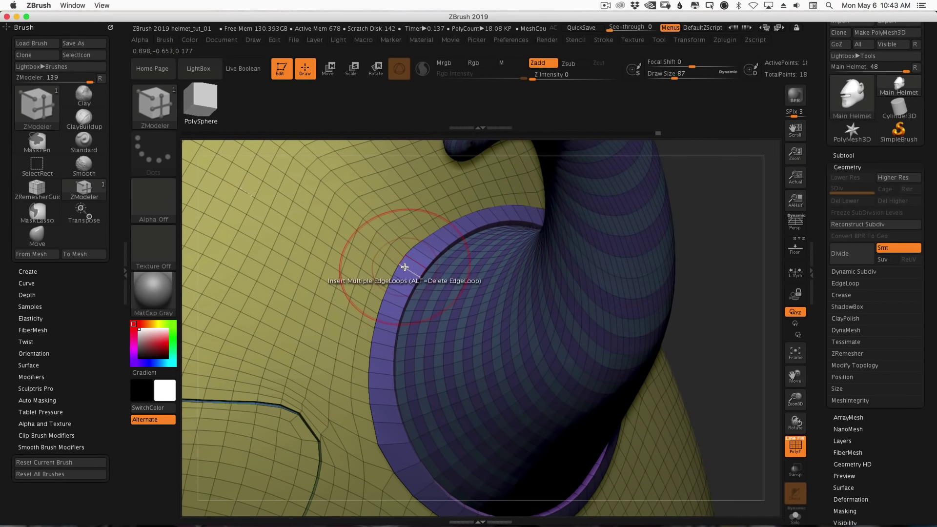
# Insert a single edge loop around the horn's collar and inspect it with Dynamic Subdiv, both without and with the polyframe
pyautogui.press('space')
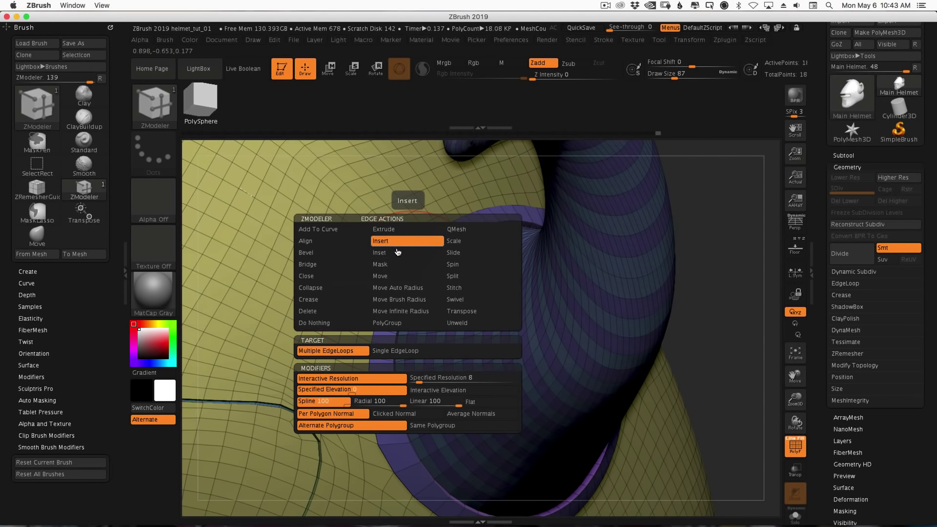
pyautogui.click(399, 354)
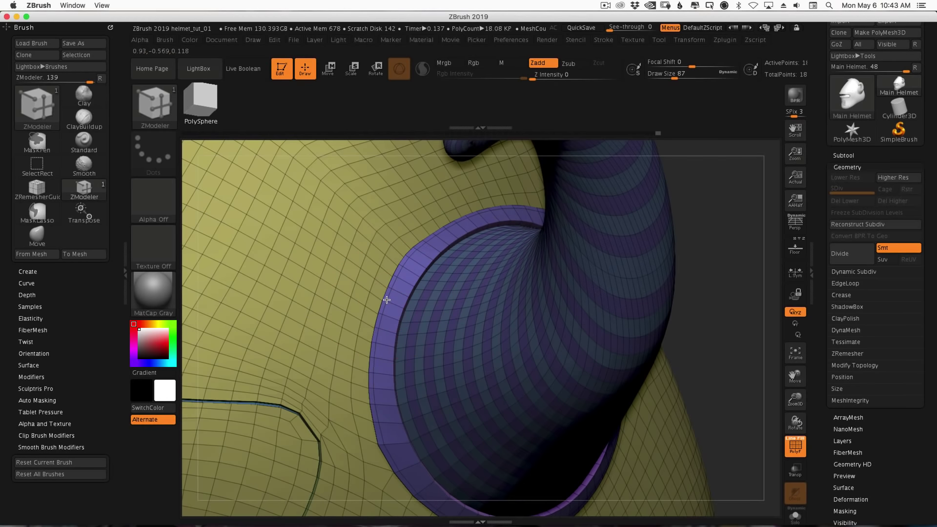
pyautogui.click(859, 271)
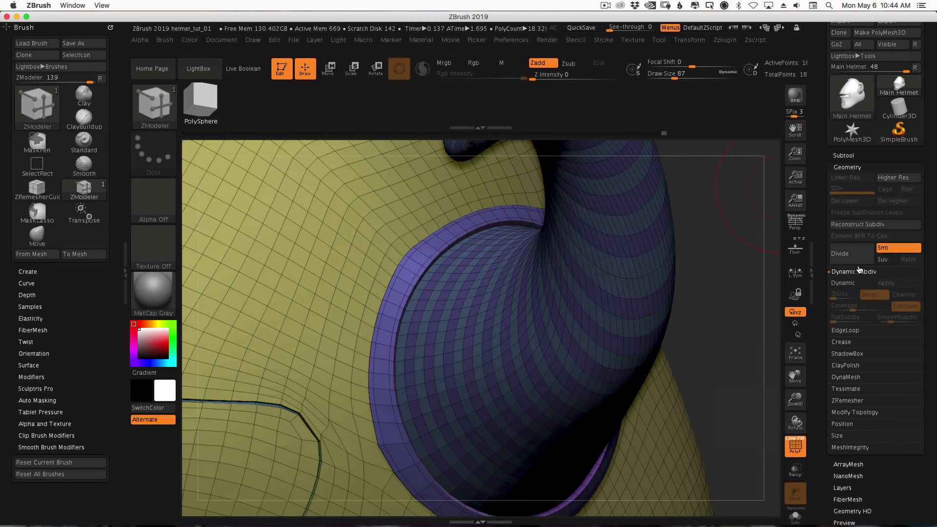
pyautogui.click(843, 282)
pyautogui.moveTo(729, 314); pyautogui.dragTo(772, 338)
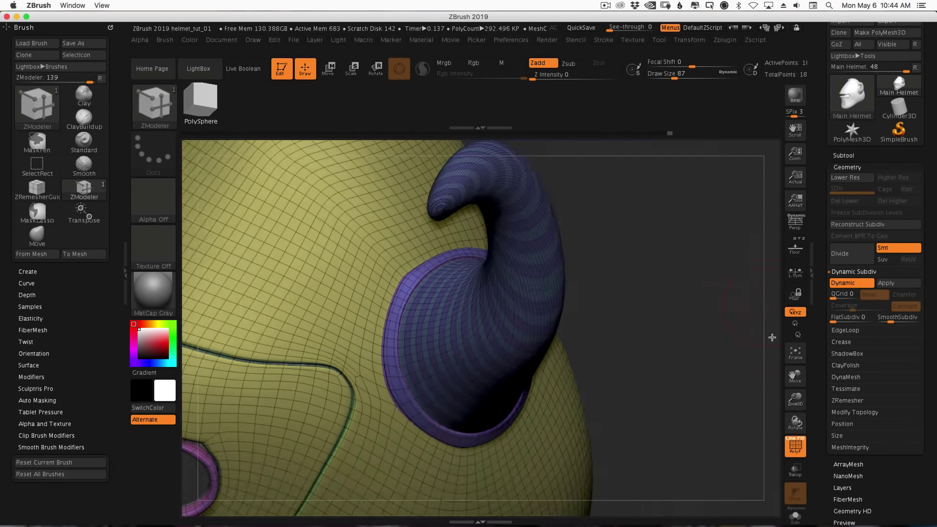
pyautogui.click(795, 451)
pyautogui.moveTo(683, 372); pyautogui.dragTo(537, 386)
pyautogui.click(787, 436)
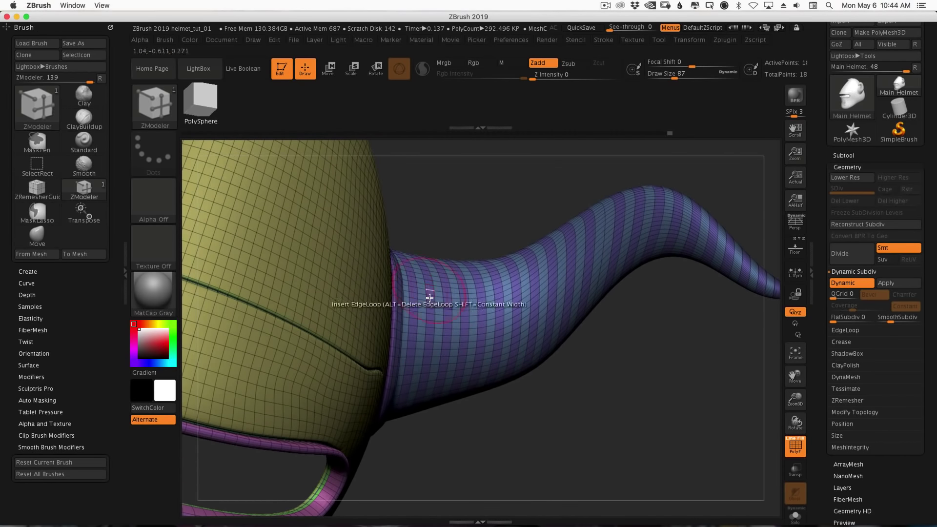
# Extrude a series of alternating polyloops around the lower part of the horn into raised rings with QMesh
pyautogui.keyDown('alt'); pyautogui.moveTo(458, 233); pyautogui.dragTo(467, 279); pyautogui.keyUp('alt')
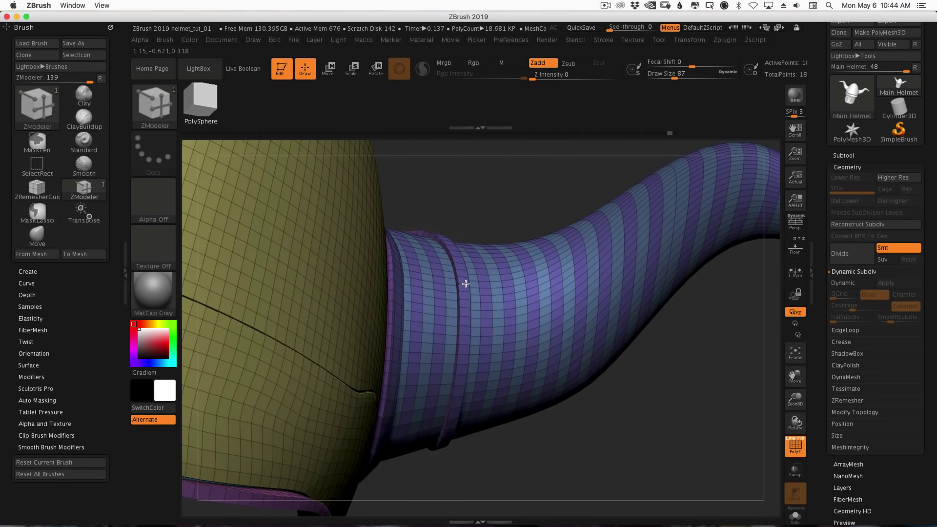
pyautogui.click(441, 286)
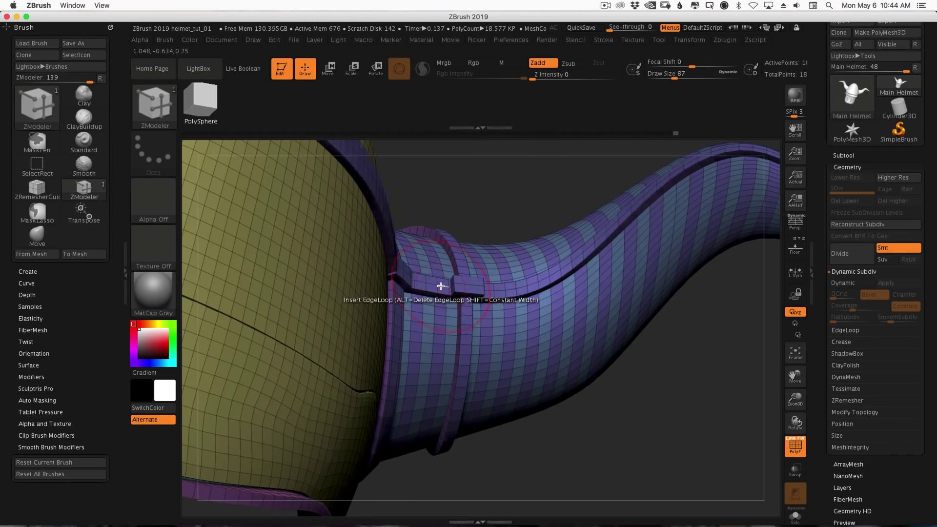
pyautogui.click(484, 265)
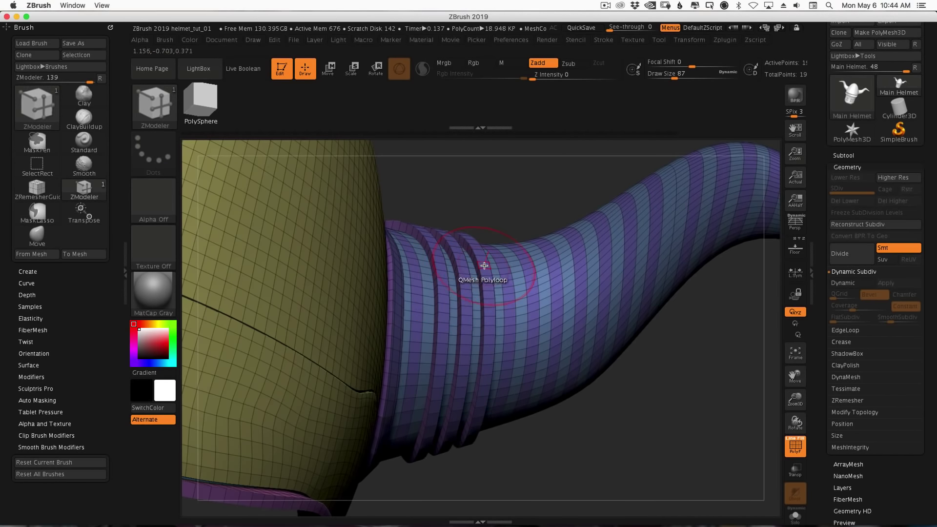
pyautogui.click(505, 269)
pyautogui.click(528, 262)
pyautogui.click(552, 250)
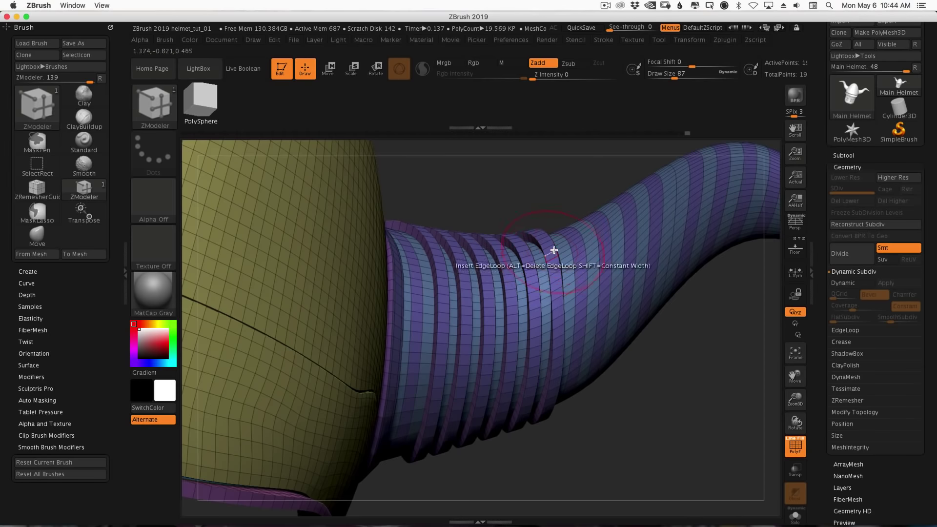
pyautogui.click(579, 246)
pyautogui.press('super+z')
# Isolate the ringed section of the horn with SelectLasso and insert edge loops around the raised rings
pyautogui.moveTo(658, 366); pyautogui.dragTo(546, 282)
pyautogui.moveTo(665, 303)
pyautogui.mouseDown()
pyautogui.moveTo(654, 314)
pyautogui.moveTo(572, 255)
pyautogui.mouseUp()
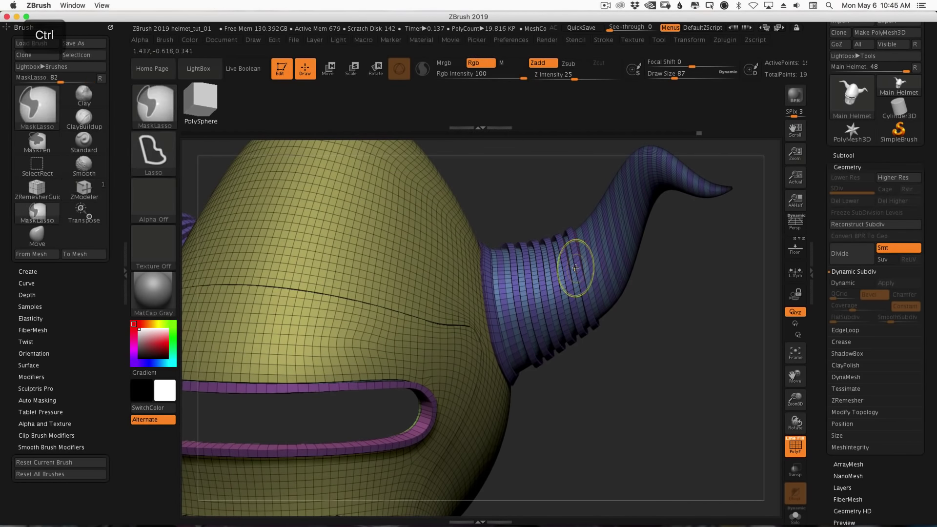
pyautogui.keyDown('ctrl'); pyautogui.keyDown('shift'); pyautogui.click(174, 111); pyautogui.keyUp('shift'); pyautogui.keyUp('ctrl')
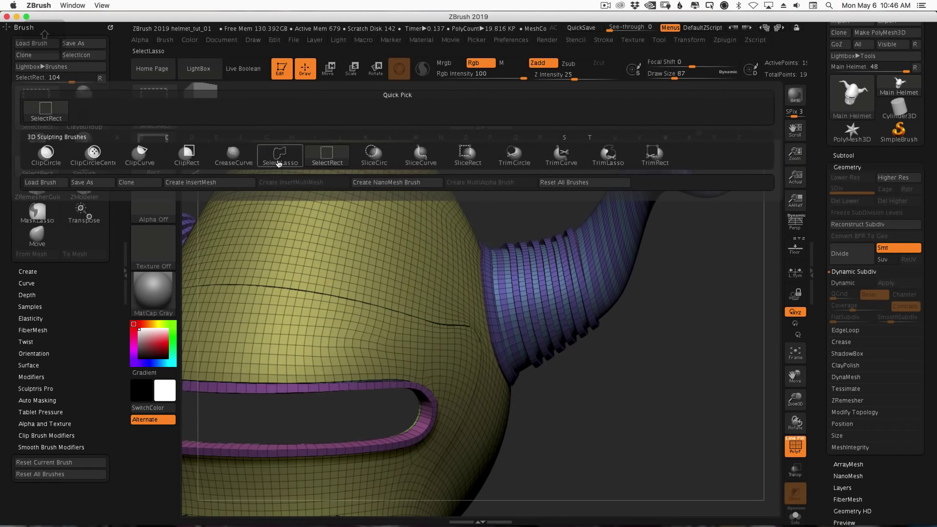
pyautogui.click(280, 154)
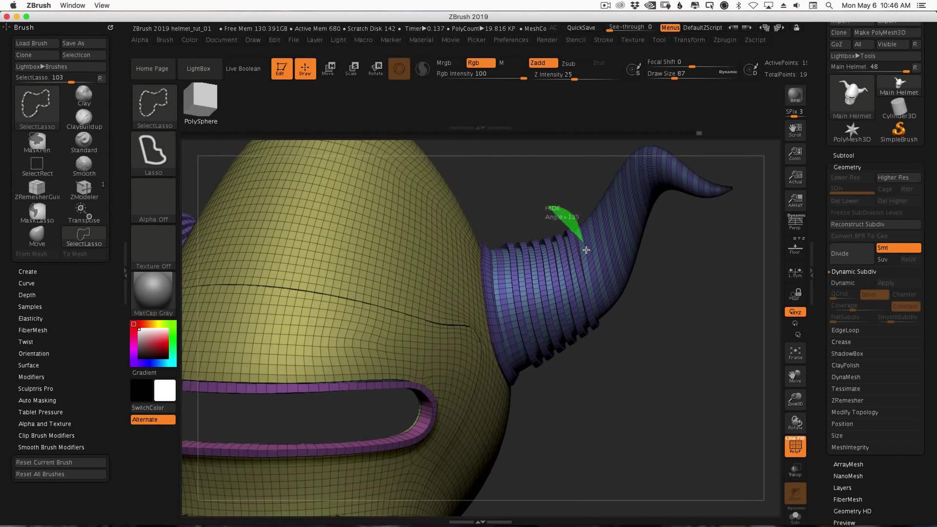
pyautogui.moveTo(606, 332)
pyautogui.keyDown('ctrl'); pyautogui.keyDown('shift'); pyautogui.mouseDown()
pyautogui.moveTo(488, 398)
pyautogui.moveTo(513, 191)
pyautogui.mouseUp(); pyautogui.keyUp('shift'); pyautogui.keyUp('ctrl')
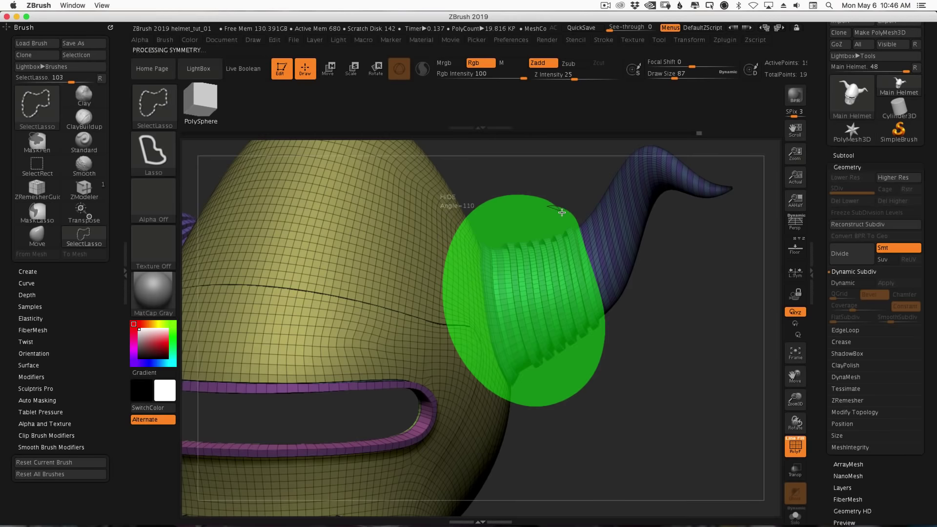
pyautogui.keyDown('ctrl'); pyautogui.keyDown('shift'); pyautogui.moveTo(562, 212); pyautogui.dragTo(573, 222); pyautogui.keyUp('shift'); pyautogui.keyUp('ctrl')
pyautogui.moveTo(656, 307)
pyautogui.mouseDown()
pyautogui.moveTo(621, 305)
pyautogui.moveTo(675, 310)
pyautogui.moveTo(688, 298)
pyautogui.moveTo(678, 297)
pyautogui.moveTo(672, 351)
pyautogui.moveTo(644, 249)
pyautogui.mouseUp()
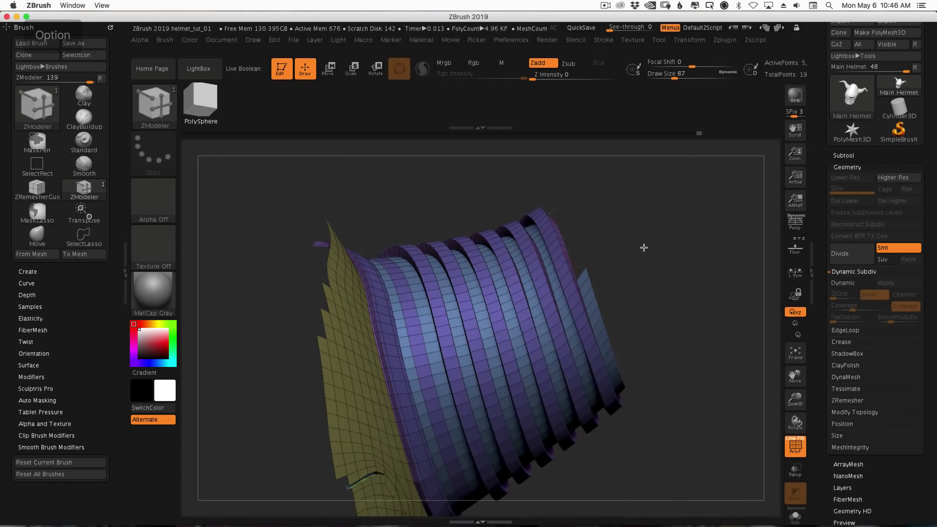
pyautogui.click(438, 317)
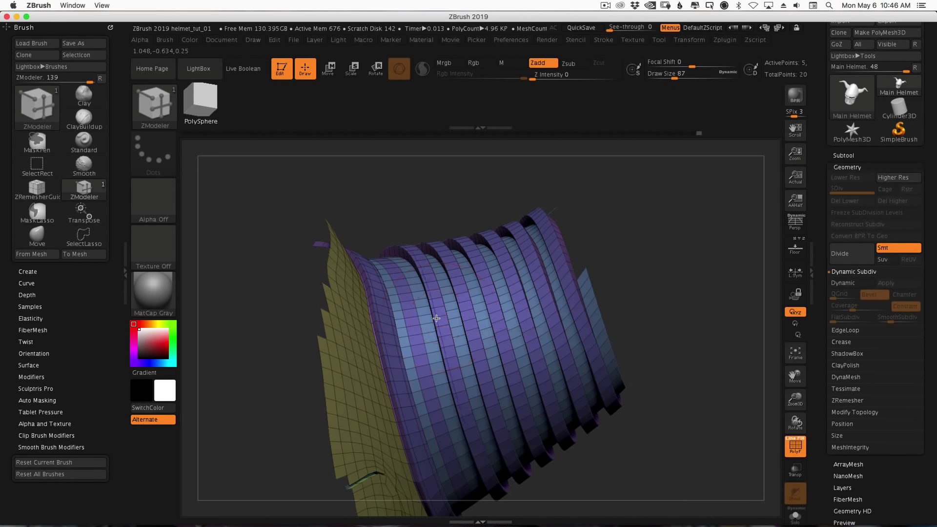
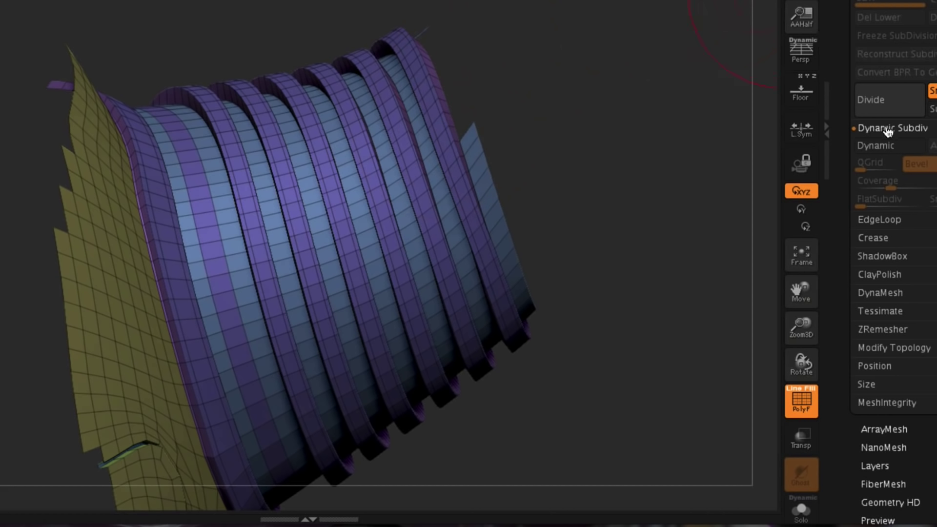
# Turn on Dynamic Subdiv, unhide the whole helmet and view the smoothed horn rings without the polyframe
pyautogui.click(889, 146)
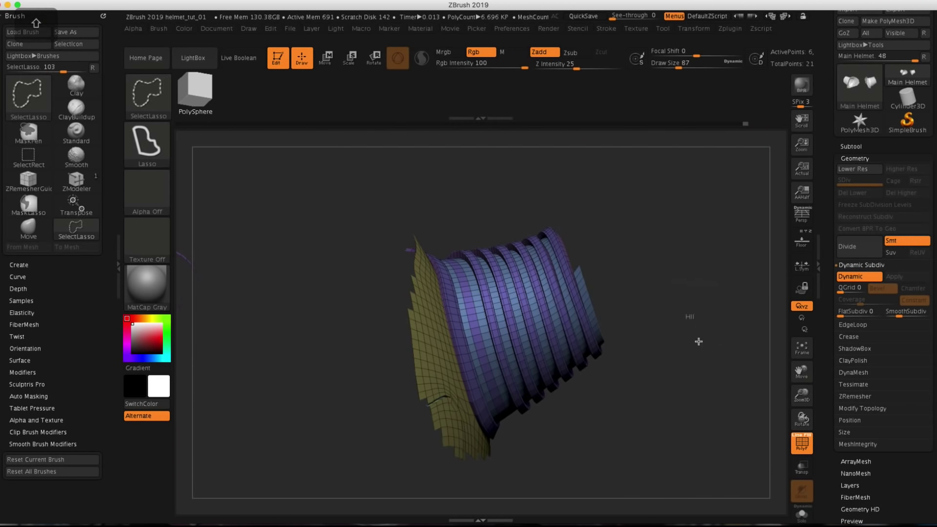
pyautogui.keyDown('ctrl'); pyautogui.keyDown('shift'); pyautogui.click(690, 314); pyautogui.keyUp('shift'); pyautogui.keyUp('ctrl')
pyautogui.keyDown('ctrl'); pyautogui.keyDown('shift'); pyautogui.click(738, 336); pyautogui.keyUp('shift'); pyautogui.keyUp('ctrl')
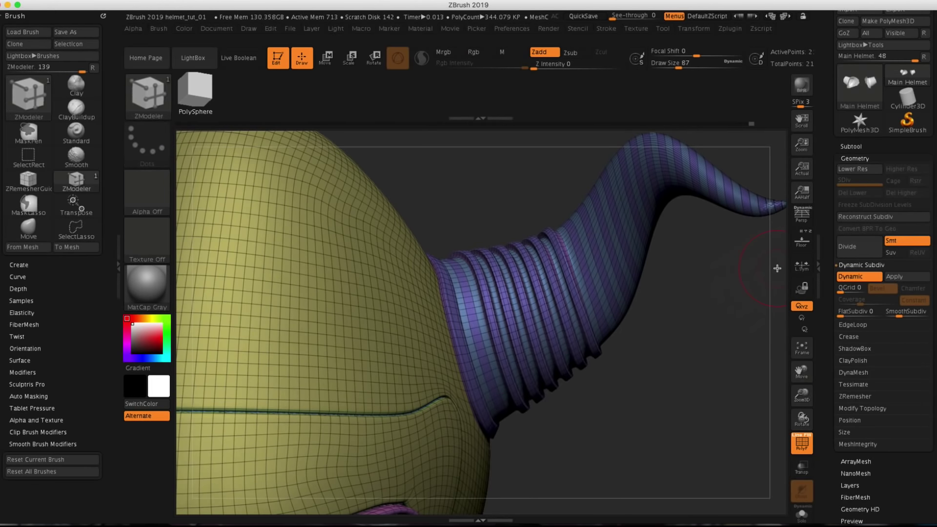
pyautogui.moveTo(776, 267)
pyautogui.mouseDown()
pyautogui.moveTo(720, 335)
pyautogui.moveTo(758, 352)
pyautogui.moveTo(659, 349)
pyautogui.moveTo(682, 343)
pyautogui.moveTo(675, 324)
pyautogui.moveTo(692, 368)
pyautogui.moveTo(693, 331)
pyautogui.moveTo(667, 358)
pyautogui.mouseUp()
pyautogui.click(800, 442)
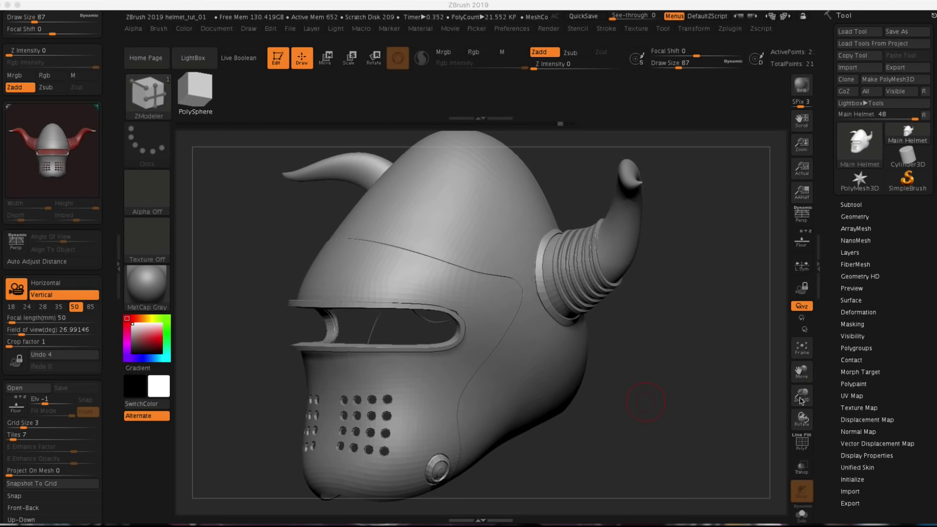
# Show the polyframe and try regrouping the helmet's polygons with Auto Groups and Groups By Normals
pyautogui.click(803, 445)
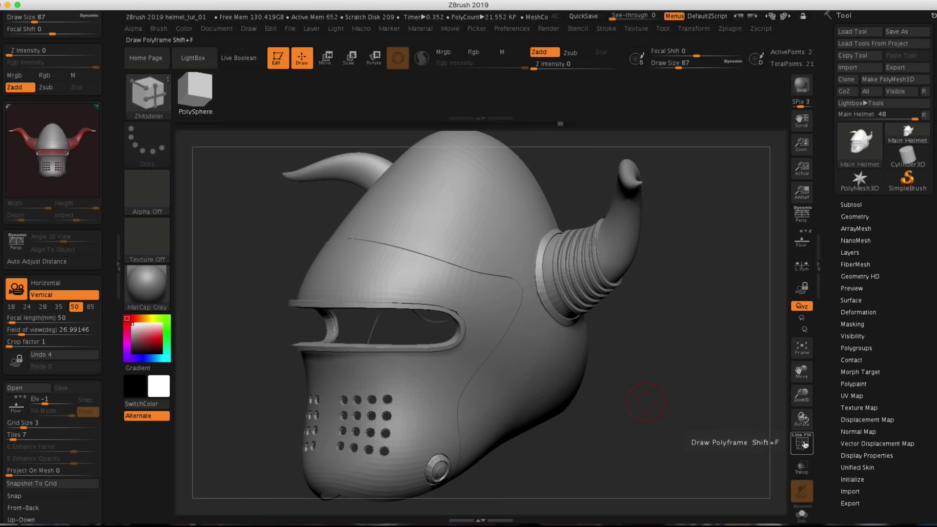
pyautogui.click(804, 445)
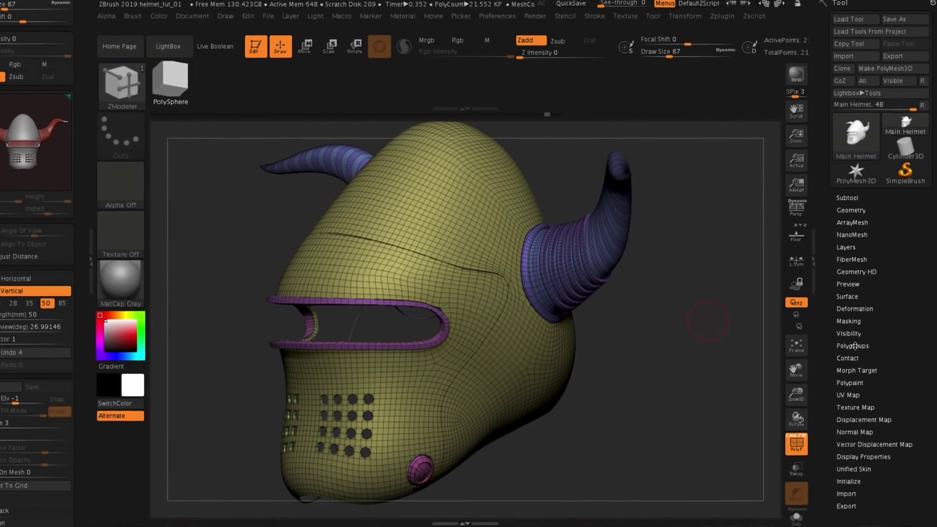
pyautogui.click(857, 347)
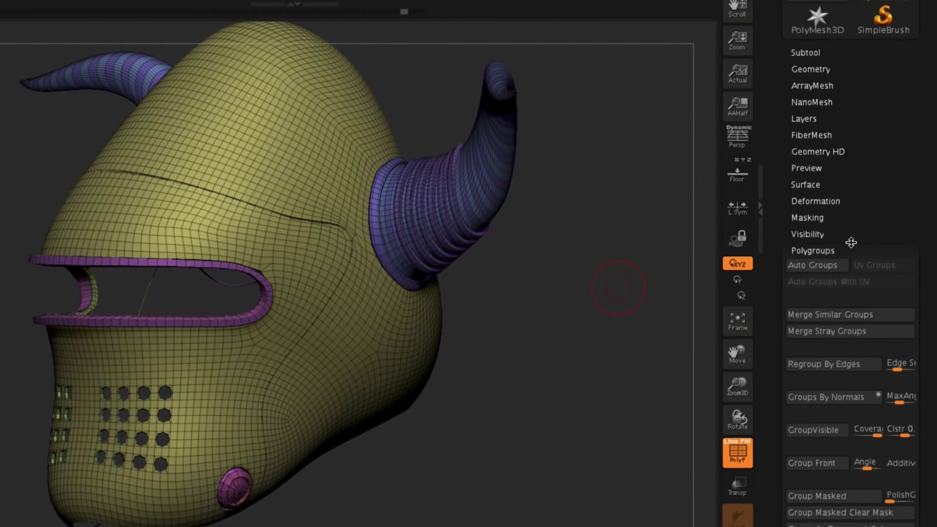
pyautogui.moveTo(851, 357); pyautogui.dragTo(849, 200)
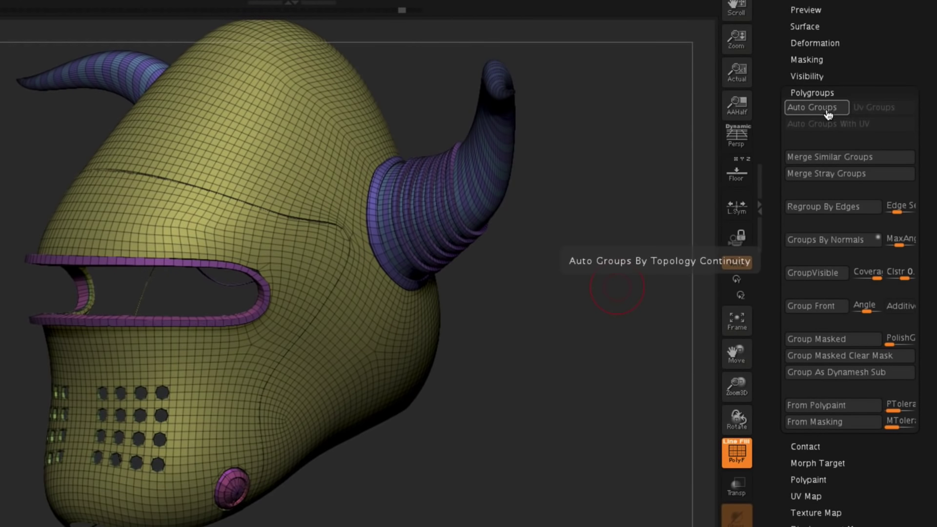
pyautogui.click(826, 114)
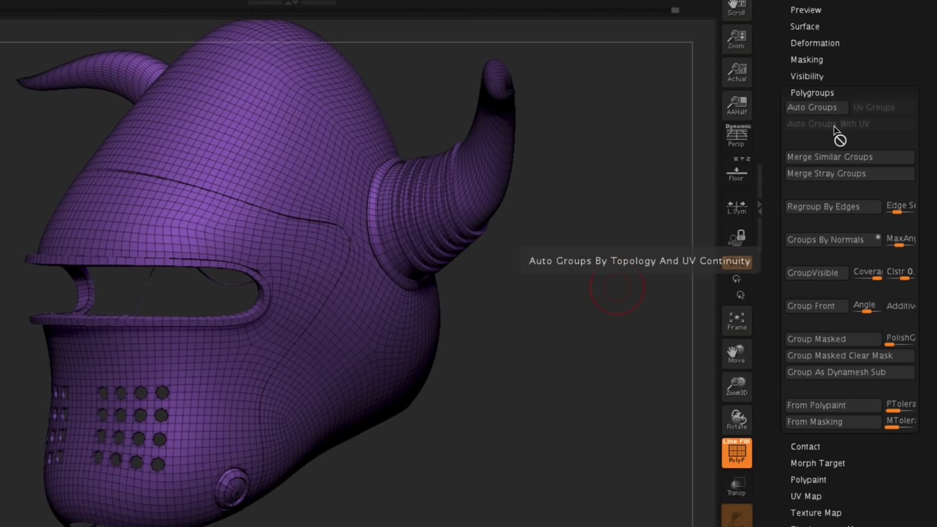
pyautogui.click(850, 241)
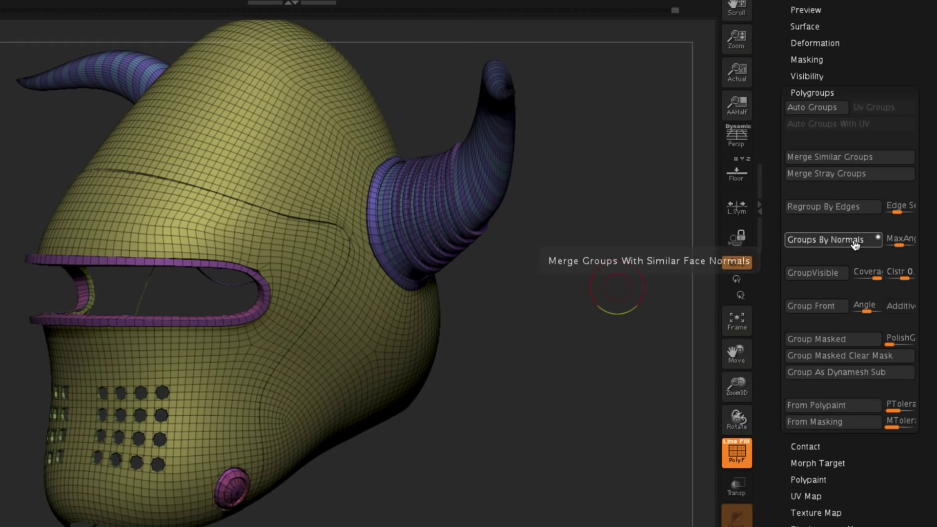
# Apply Groups By Normals to the helmet and isolate the green face plate polygroup
pyautogui.click(855, 244)
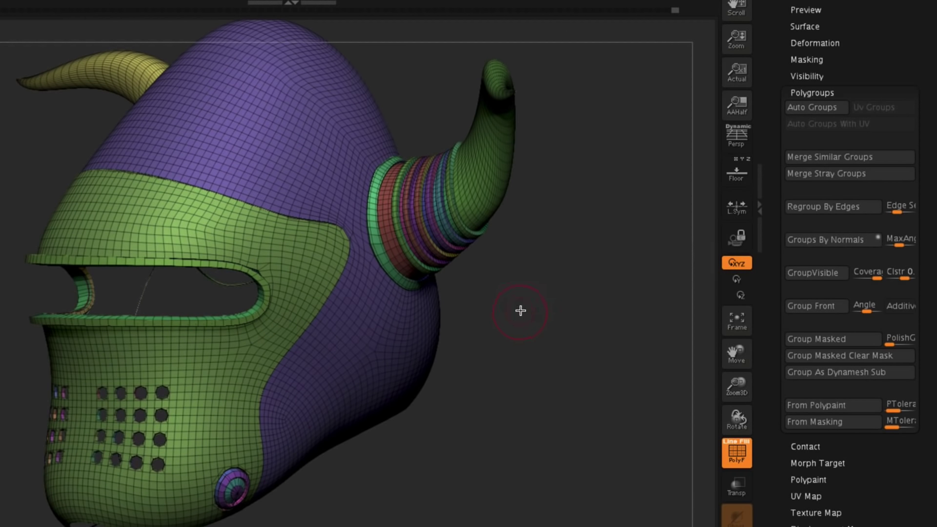
pyautogui.moveTo(520, 310); pyautogui.dragTo(439, 273)
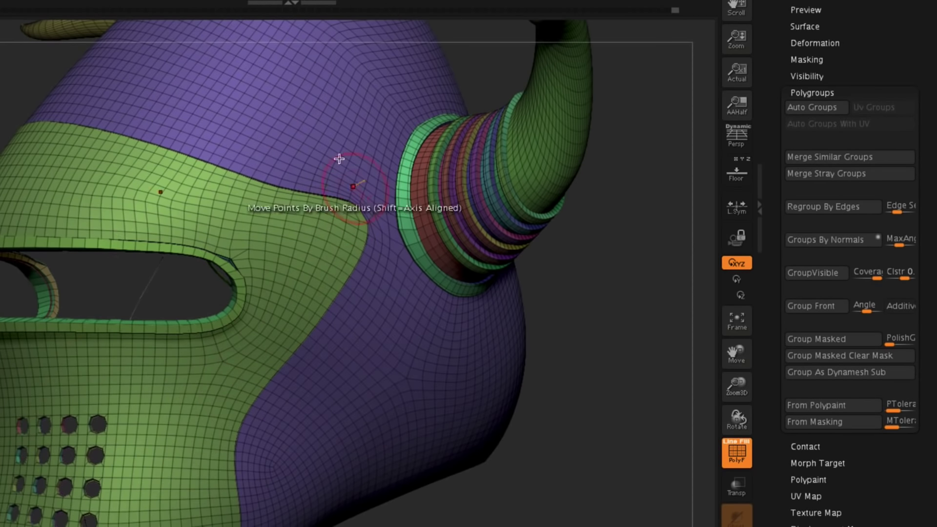
pyautogui.moveTo(578, 206)
pyautogui.mouseDown()
pyautogui.moveTo(616, 224)
pyautogui.moveTo(600, 253)
pyautogui.moveTo(608, 188)
pyautogui.moveTo(609, 196)
pyautogui.mouseUp()
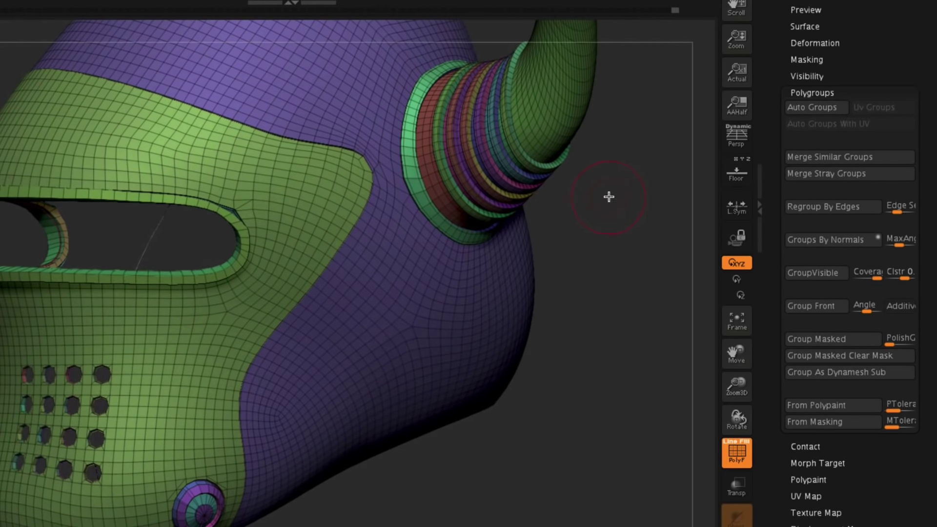
pyautogui.keyDown('ctrl'); pyautogui.keyDown('shift'); pyautogui.click(348, 205); pyautogui.keyUp('shift'); pyautogui.keyUp('ctrl')
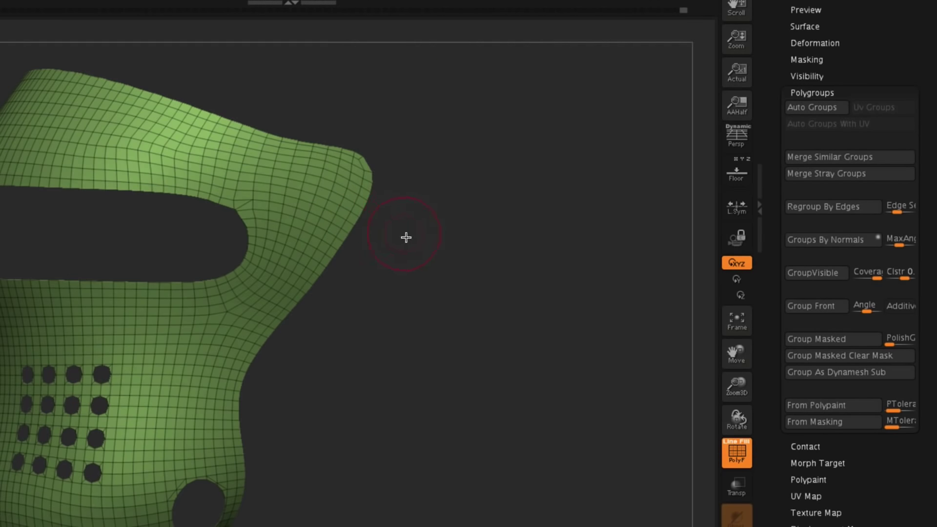
# Set the polygon action to QMesh with a Polyloop target and extrude the face plate's outer border into a raised rim
pyautogui.moveTo(437, 242); pyautogui.dragTo(401, 206)
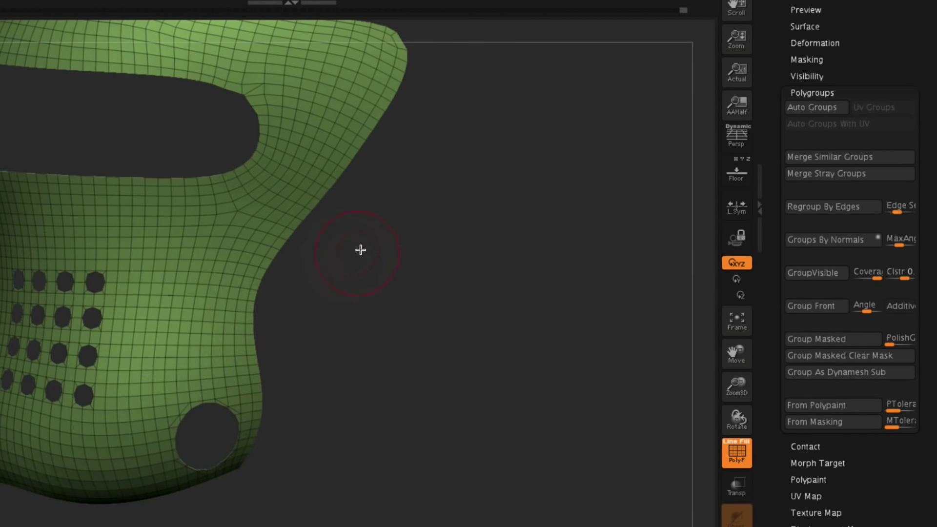
pyautogui.keyDown('alt'); pyautogui.moveTo(360, 250); pyautogui.dragTo(367, 286); pyautogui.keyUp('alt')
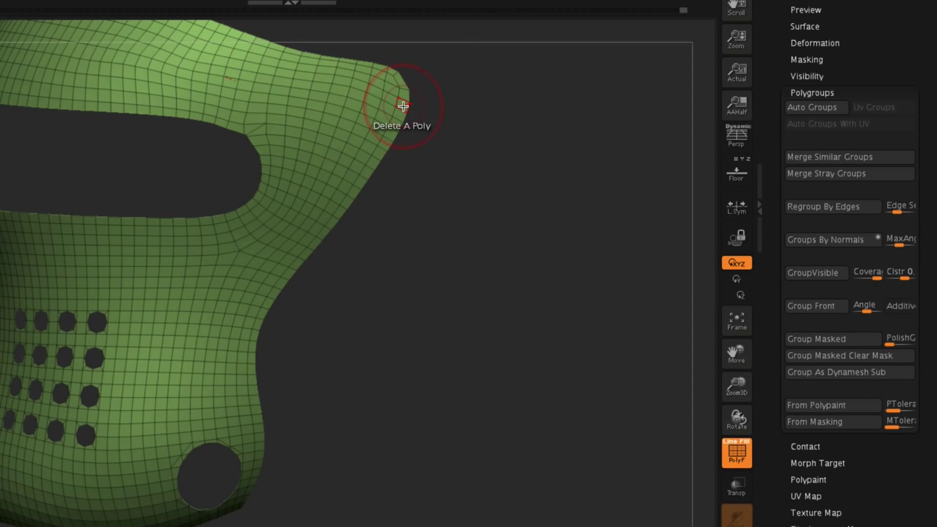
pyautogui.press('space')
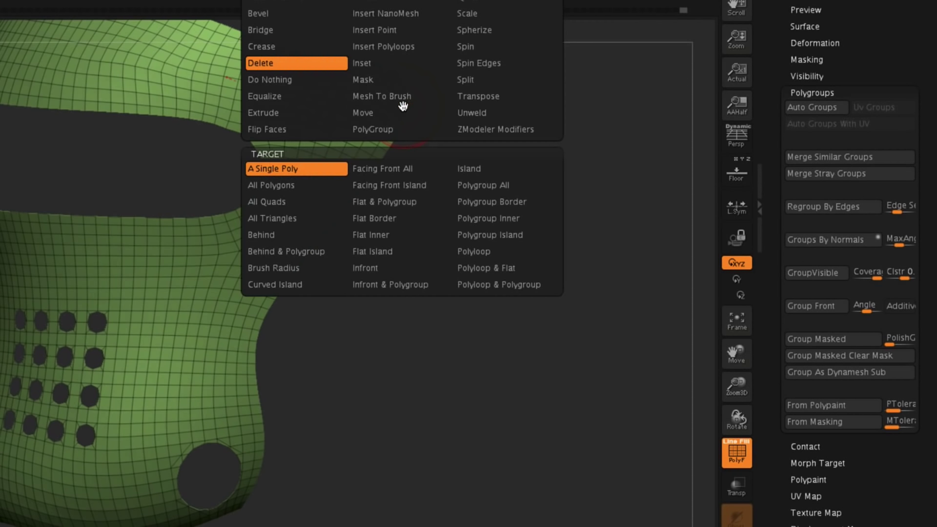
pyautogui.click(471, 2)
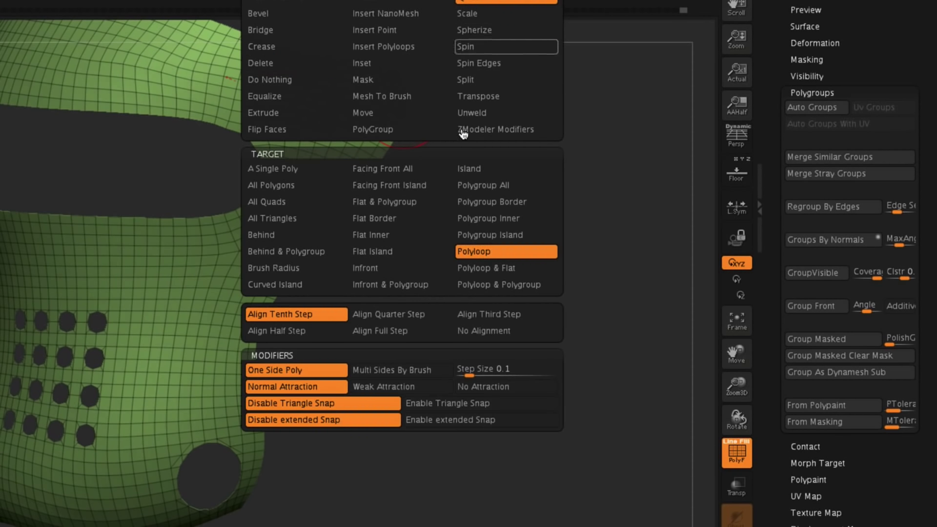
pyautogui.click(487, 252)
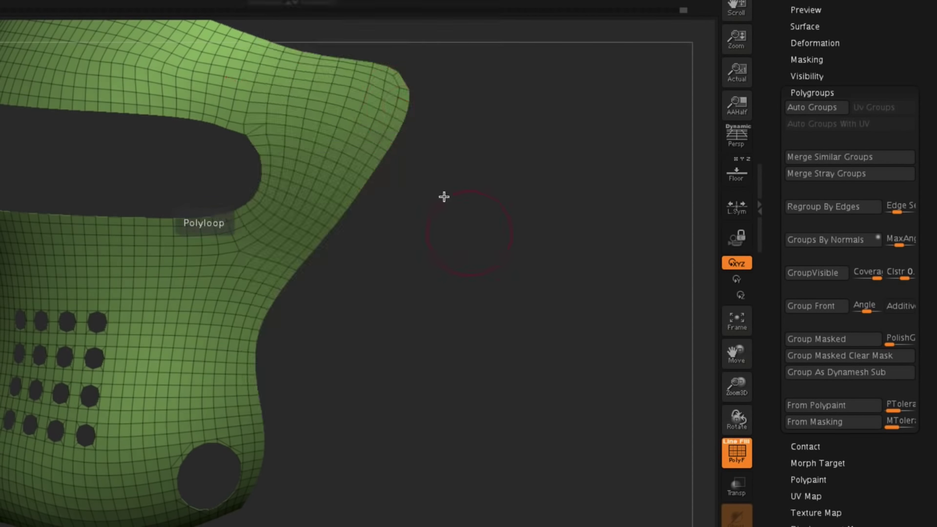
pyautogui.click(391, 136)
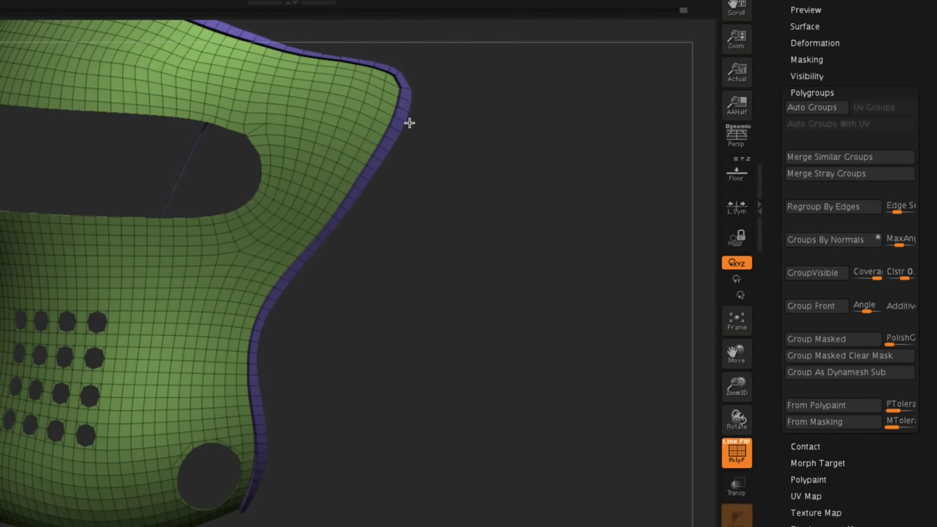
# Change the edge action to Insert, add edge loops along the face plate's raised rim, and unhide the whole helmet
pyautogui.moveTo(415, 123)
pyautogui.mouseDown()
pyautogui.moveTo(523, 92)
pyautogui.moveTo(504, 142)
pyautogui.moveTo(543, 148)
pyautogui.moveTo(441, 148)
pyautogui.moveTo(508, 153)
pyautogui.moveTo(473, 172)
pyautogui.moveTo(481, 205)
pyautogui.moveTo(463, 189)
pyautogui.moveTo(464, 142)
pyautogui.moveTo(424, 119)
pyautogui.mouseUp()
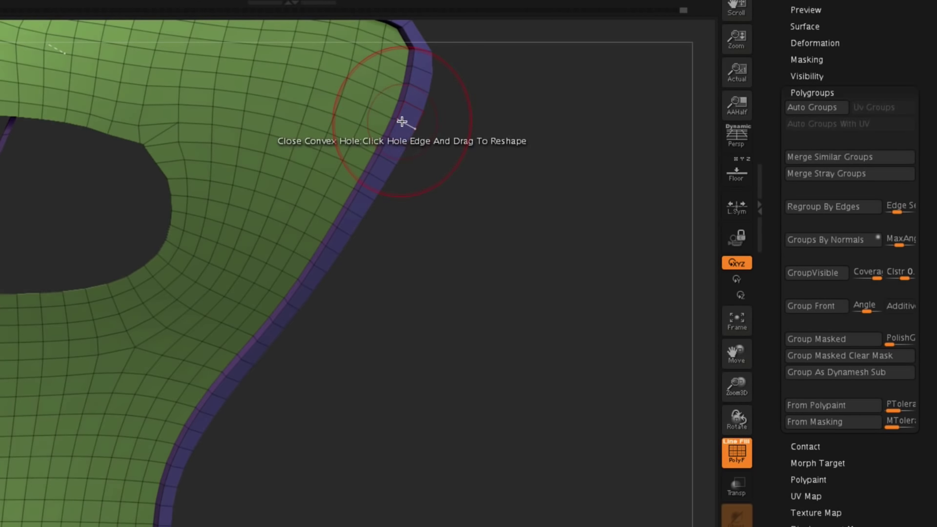
pyautogui.press('space')
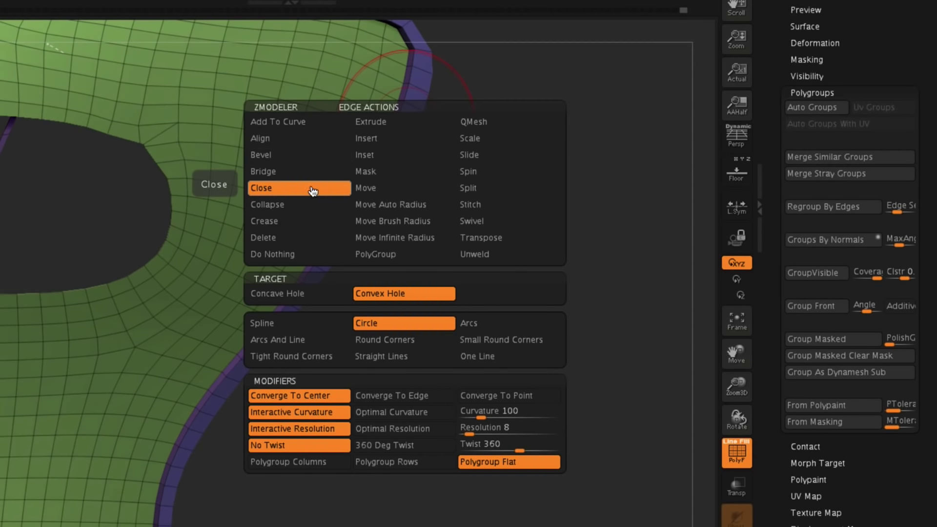
pyautogui.click(381, 146)
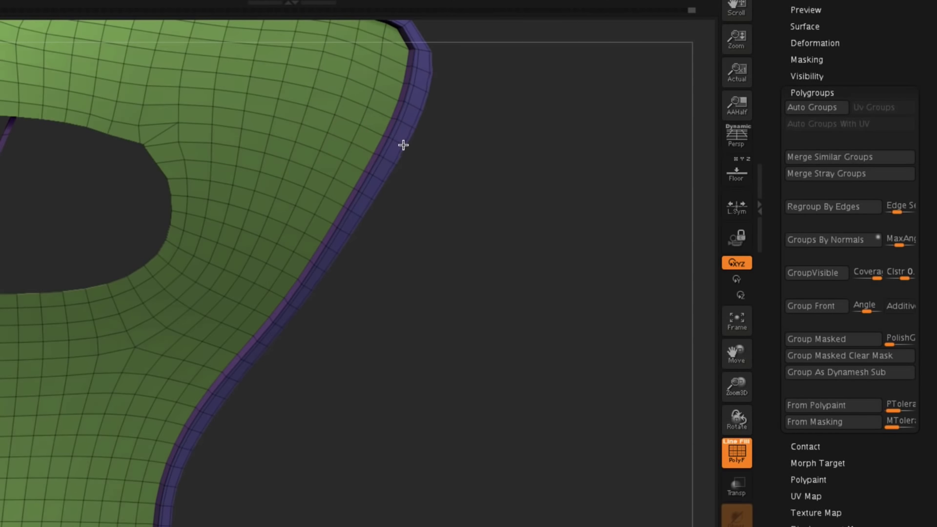
pyautogui.moveTo(451, 146); pyautogui.dragTo(493, 163)
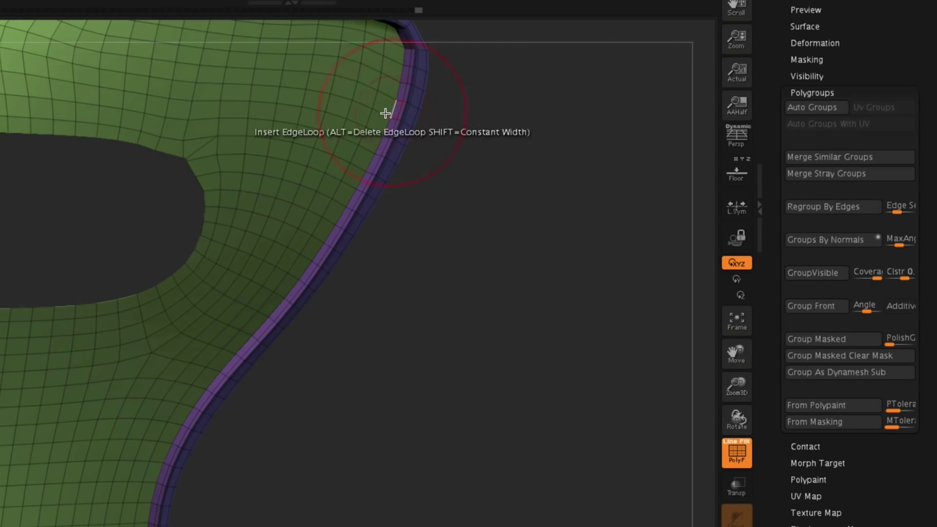
pyautogui.moveTo(452, 77)
pyautogui.mouseDown()
pyautogui.moveTo(469, 98)
pyautogui.moveTo(462, 99)
pyautogui.mouseUp()
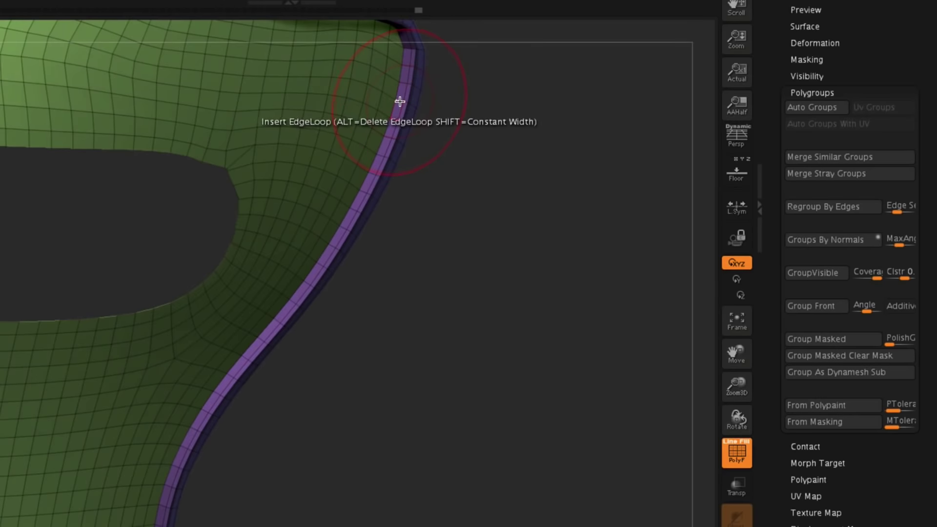
pyautogui.click(398, 99)
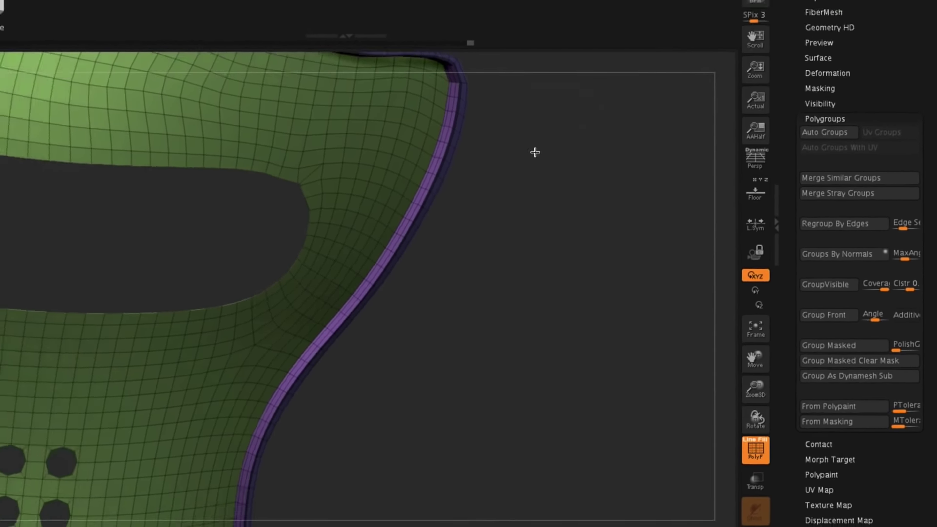
pyautogui.hotkey('ctrl', 'shift')
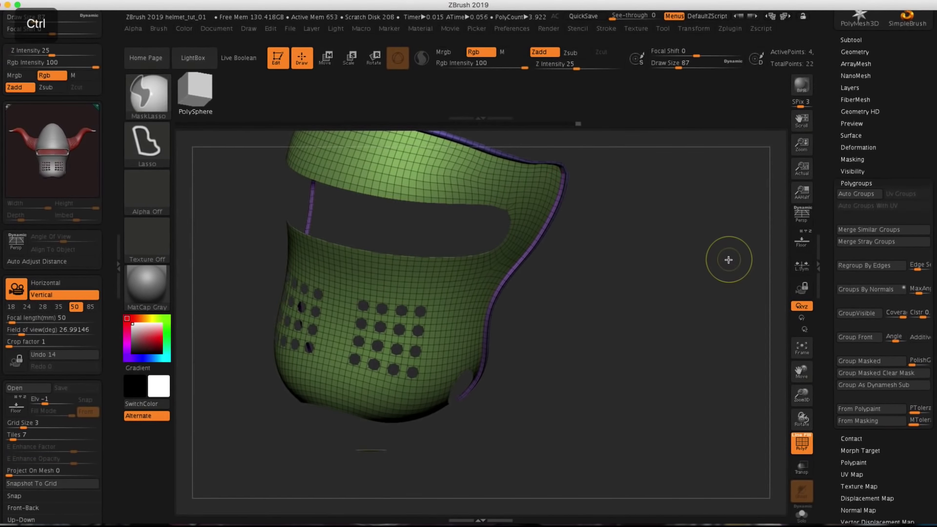
pyautogui.keyDown('ctrl'); pyautogui.keyDown('shift'); pyautogui.click(710, 284); pyautogui.keyUp('shift'); pyautogui.keyUp('ctrl')
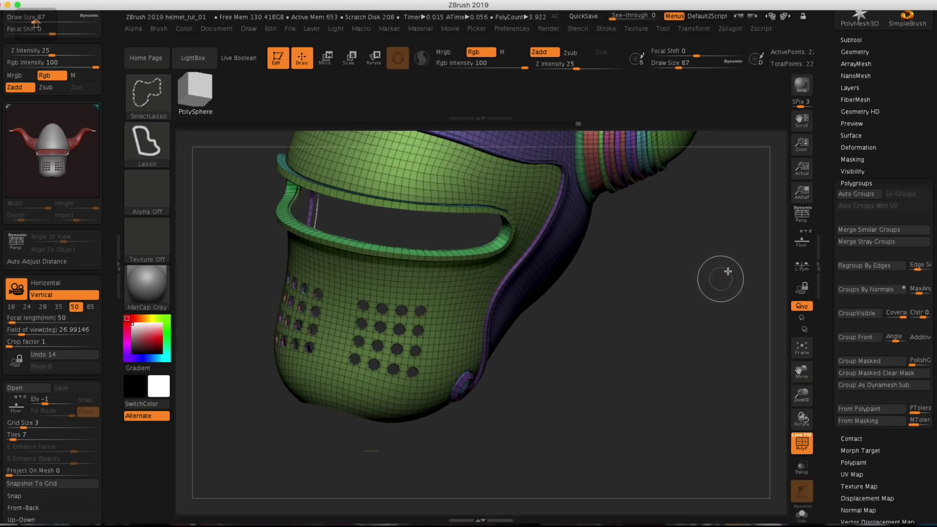
# Isolate the purple rear shell polygroup and extrude the polyloop along its lower border into a raised rim with QMesh
pyautogui.moveTo(661, 276)
pyautogui.mouseDown()
pyautogui.moveTo(684, 249)
pyautogui.moveTo(711, 255)
pyautogui.moveTo(692, 268)
pyautogui.moveTo(701, 274)
pyautogui.moveTo(681, 271)
pyautogui.moveTo(653, 311)
pyautogui.moveTo(677, 341)
pyautogui.mouseUp()
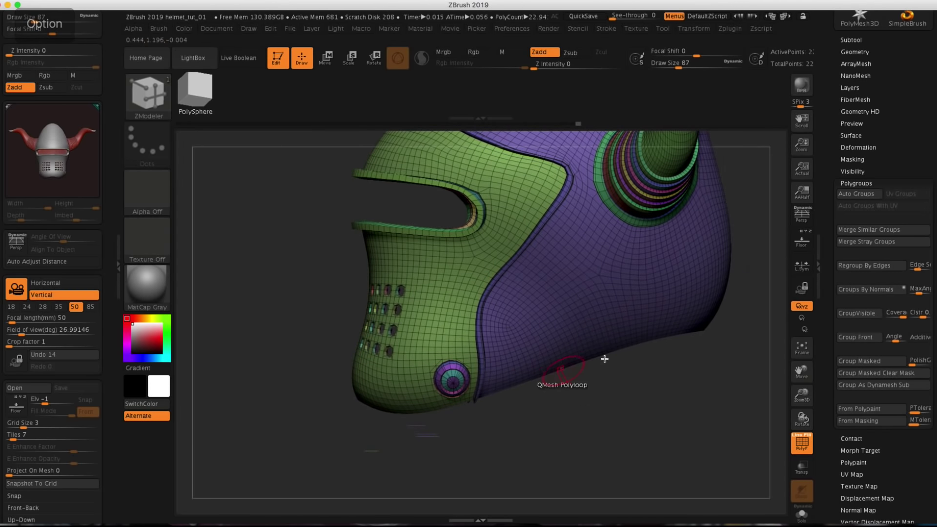
pyautogui.press('super+shift')
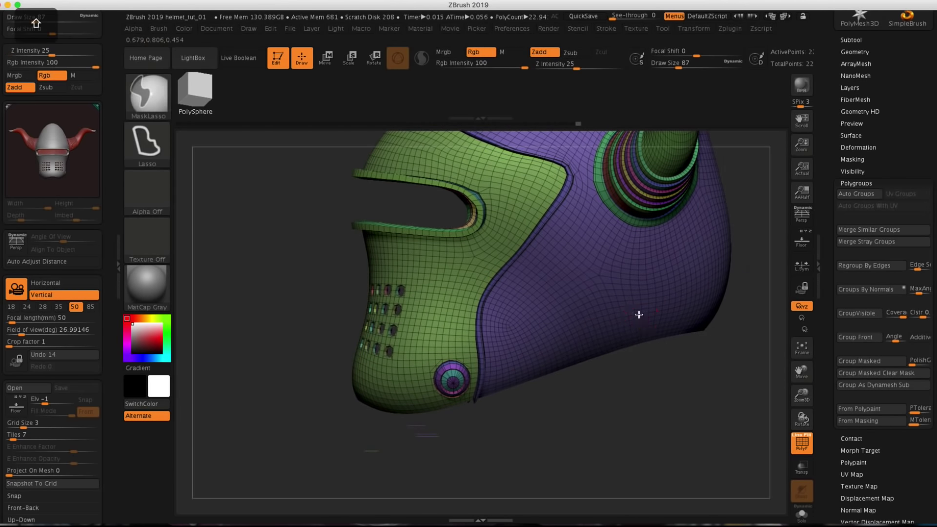
pyautogui.keyDown('ctrl'); pyautogui.keyDown('shift'); pyautogui.click(653, 325); pyautogui.keyUp('shift'); pyautogui.keyUp('ctrl')
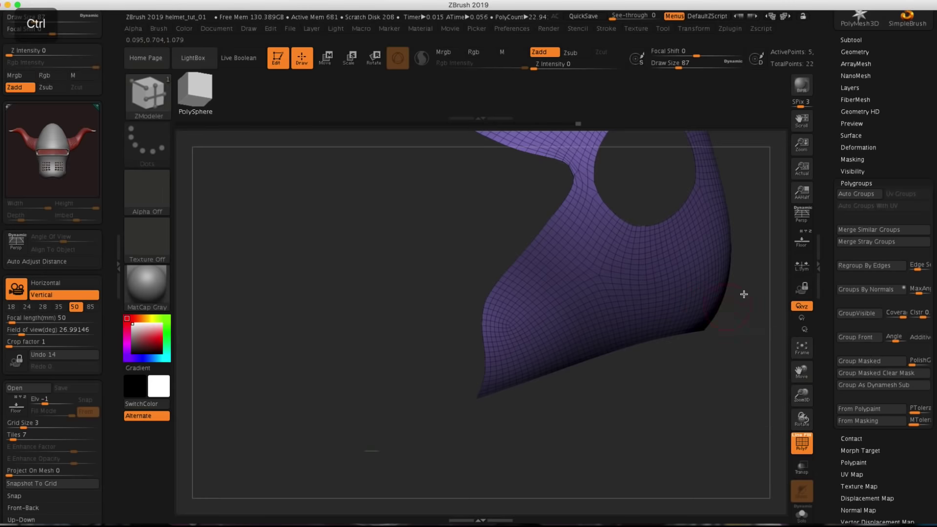
pyautogui.keyDown('alt'); pyautogui.moveTo(751, 300); pyautogui.dragTo(551, 337); pyautogui.keyUp('alt')
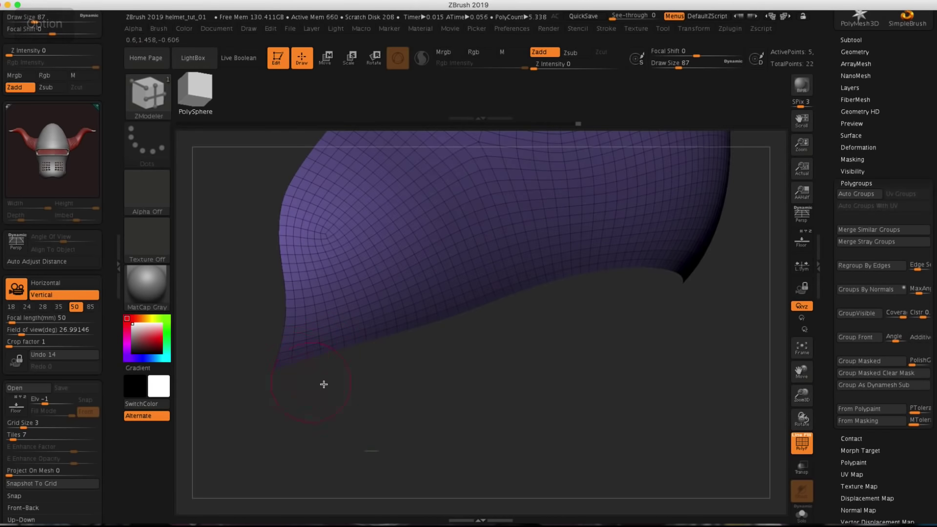
pyautogui.keyDown('alt'); pyautogui.moveTo(324, 384); pyautogui.dragTo(312, 345); pyautogui.keyUp('alt')
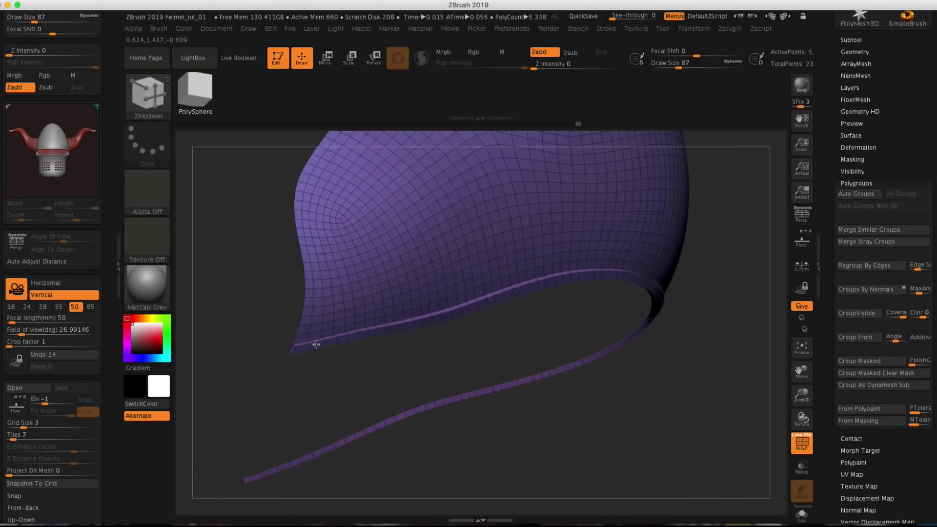
# Insert edge loops along the rear shell's lower raised rim and unhide the whole helmet
pyautogui.moveTo(385, 372); pyautogui.dragTo(423, 412)
pyautogui.keyDown('alt'); pyautogui.moveTo(433, 438); pyautogui.dragTo(452, 463); pyautogui.keyUp('alt')
pyautogui.click(341, 339)
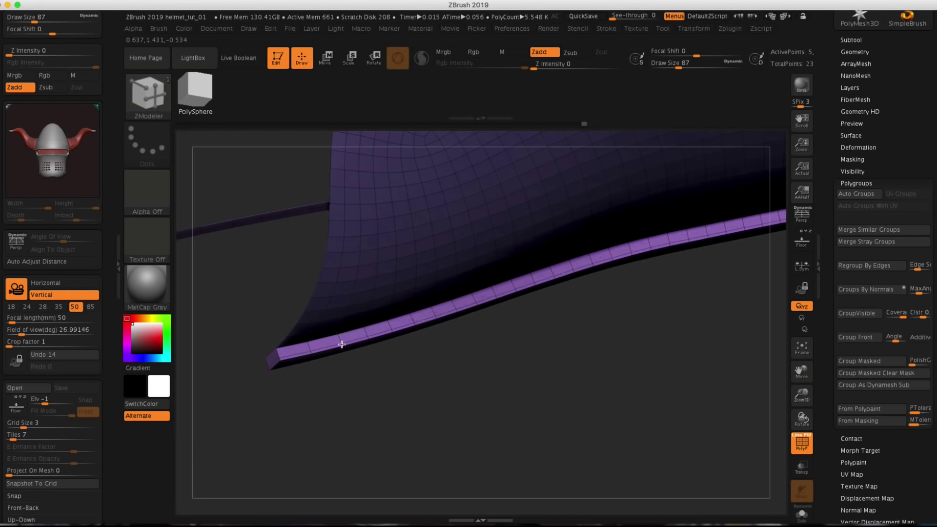
pyautogui.moveTo(372, 358); pyautogui.dragTo(350, 321)
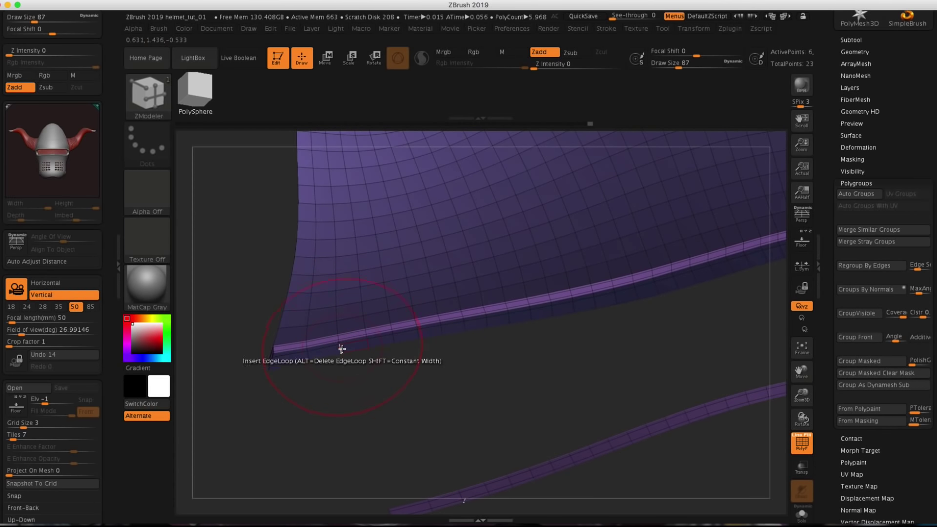
pyautogui.moveTo(481, 378)
pyautogui.mouseDown()
pyautogui.moveTo(391, 456)
pyautogui.moveTo(554, 404)
pyautogui.moveTo(612, 442)
pyautogui.moveTo(648, 386)
pyautogui.mouseUp()
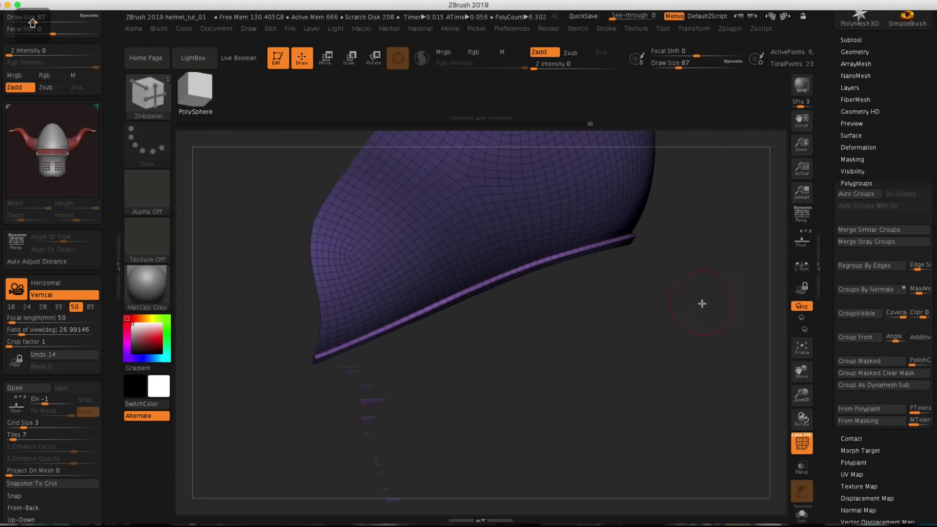
pyautogui.keyDown('ctrl'); pyautogui.keyDown('shift'); pyautogui.click(754, 282); pyautogui.keyUp('shift'); pyautogui.keyUp('ctrl')
pyautogui.press('ctrl')
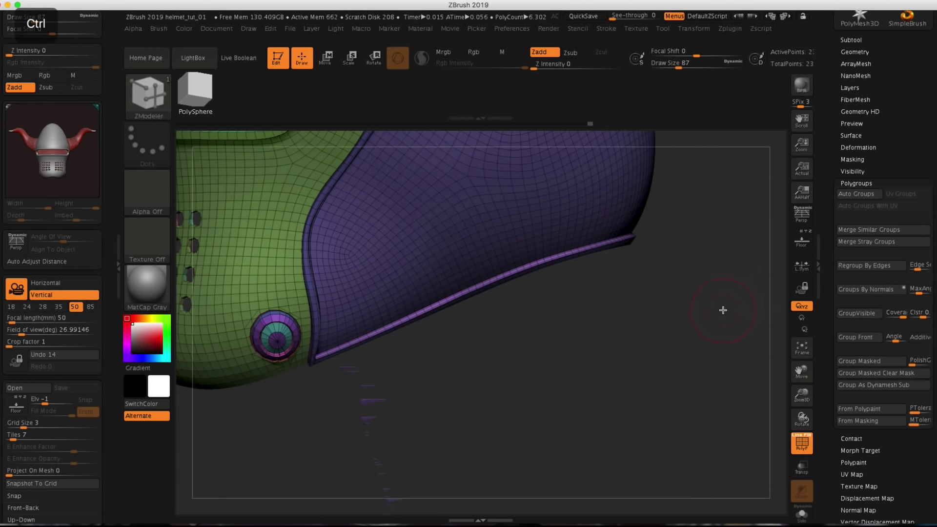
# Activate Dynamic Subdiv and hide the polyframe to view the helmet's smoothed rims
pyautogui.moveTo(712, 311); pyautogui.dragTo(815, 195)
pyautogui.click(856, 184)
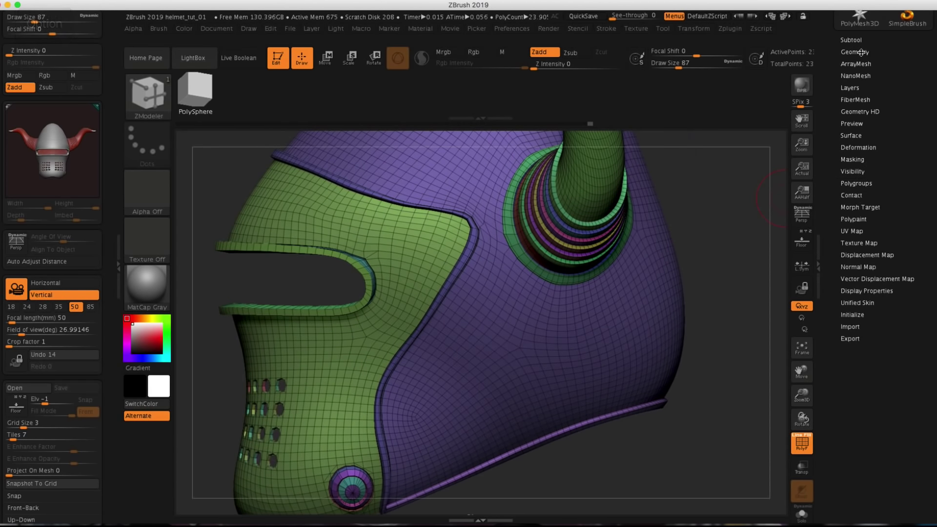
pyautogui.click(861, 52)
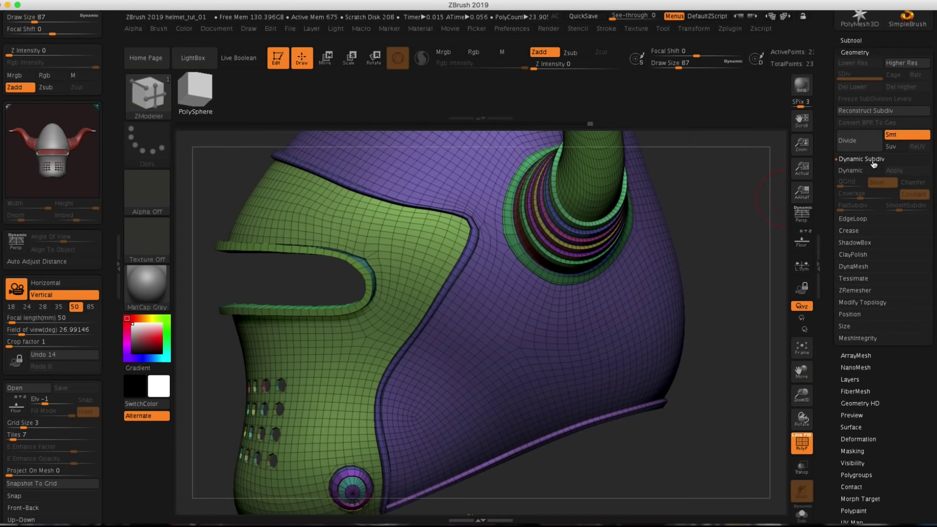
pyautogui.click(867, 160)
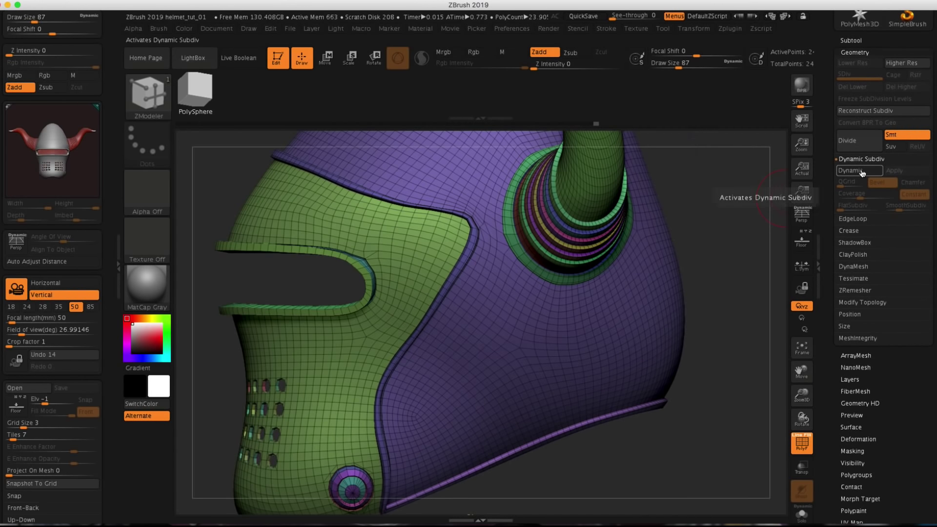
pyautogui.click(860, 170)
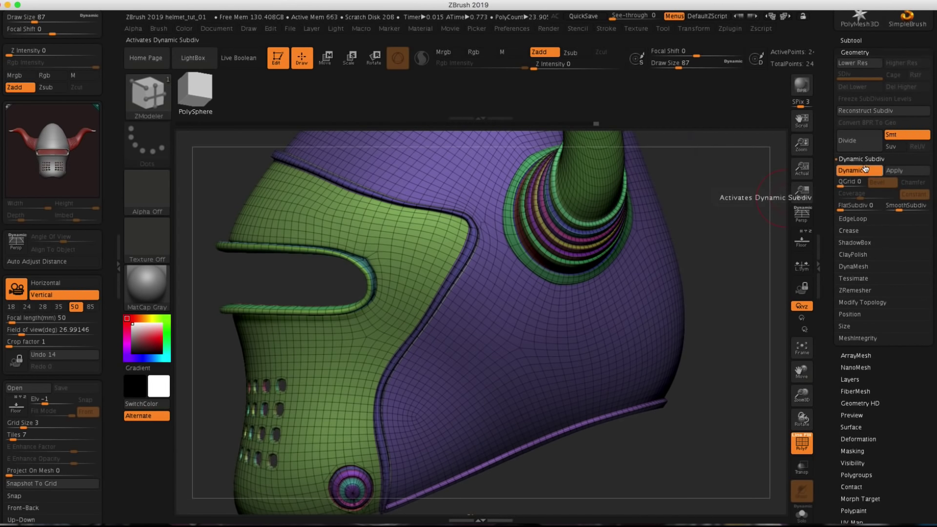
pyautogui.click(800, 448)
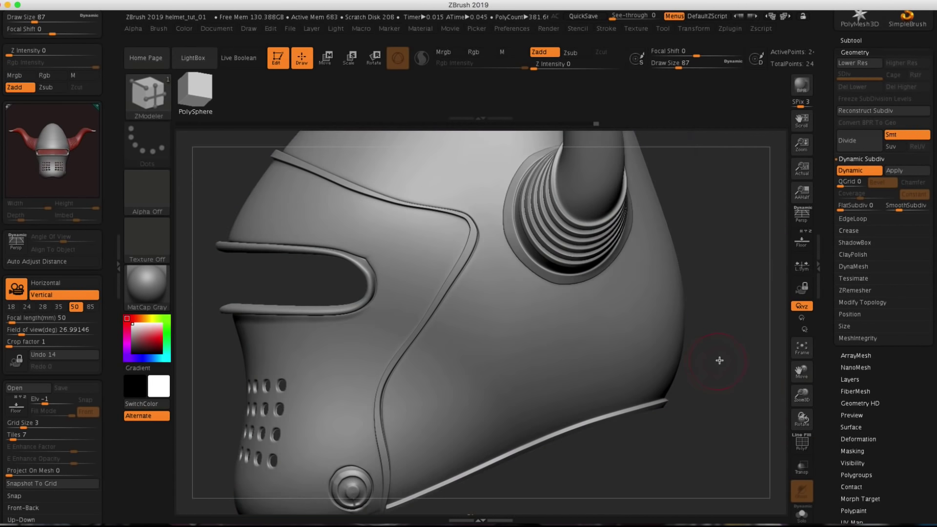
pyautogui.keyDown('alt'); pyautogui.moveTo(741, 360); pyautogui.dragTo(629, 338); pyautogui.keyUp('alt')
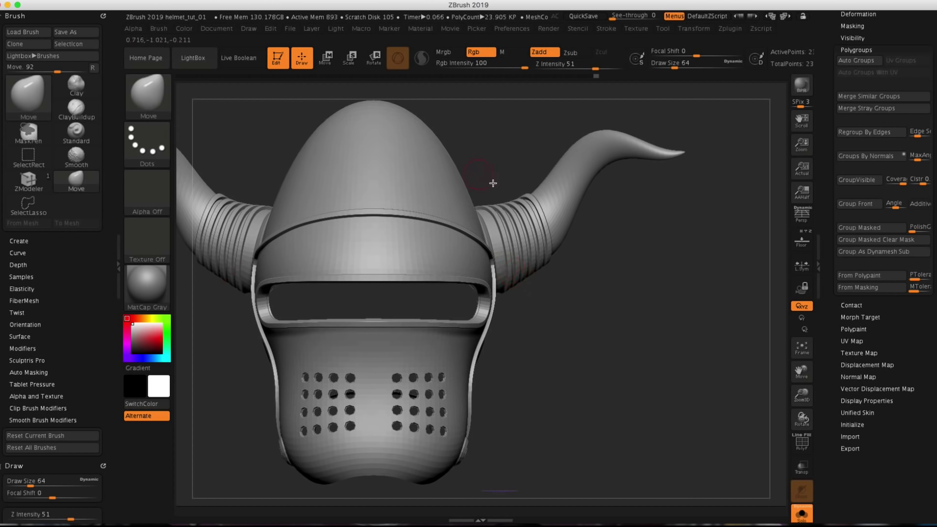
# Show the polyframe and examine the helmet's polygroups from the front and the back
pyautogui.moveTo(595, 278); pyautogui.dragTo(625, 270)
pyautogui.click(801, 442)
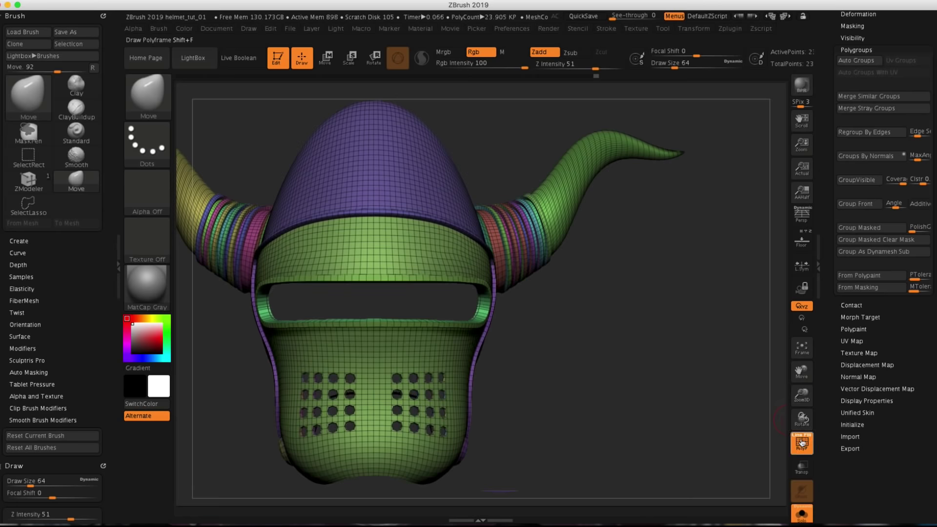
pyautogui.moveTo(677, 345); pyautogui.dragTo(574, 349)
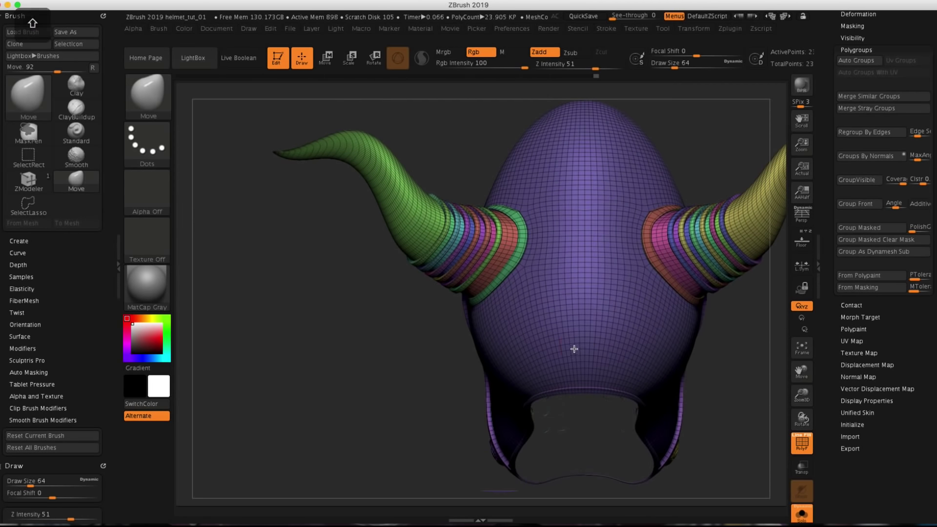
# Choose the SelectLasso brush and isolate both horns together with the helmet faces around their bases
pyautogui.keyDown('alt'); pyautogui.moveTo(709, 151); pyautogui.dragTo(683, 154); pyautogui.keyUp('alt')
pyautogui.press('ctrl')
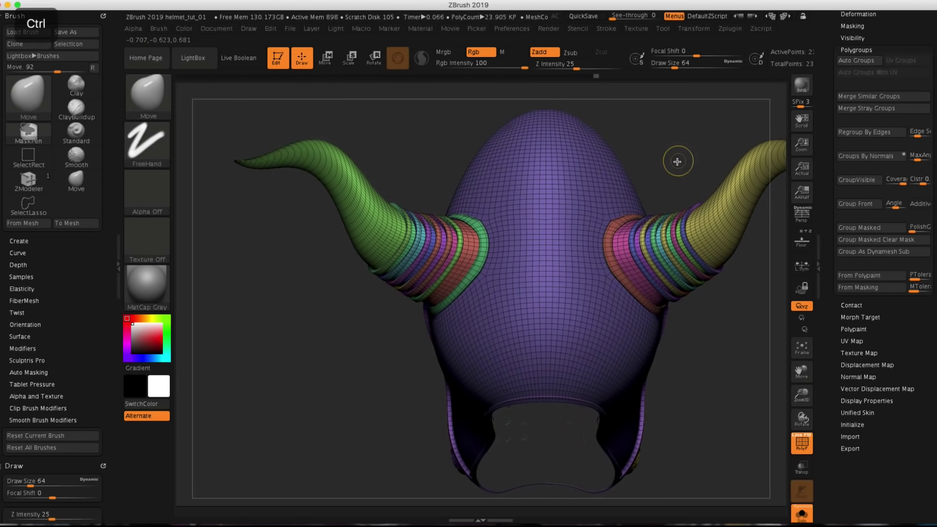
pyautogui.keyDown('ctrl'); pyautogui.keyDown('shift'); pyautogui.click(37, 109); pyautogui.keyUp('shift'); pyautogui.keyUp('ctrl')
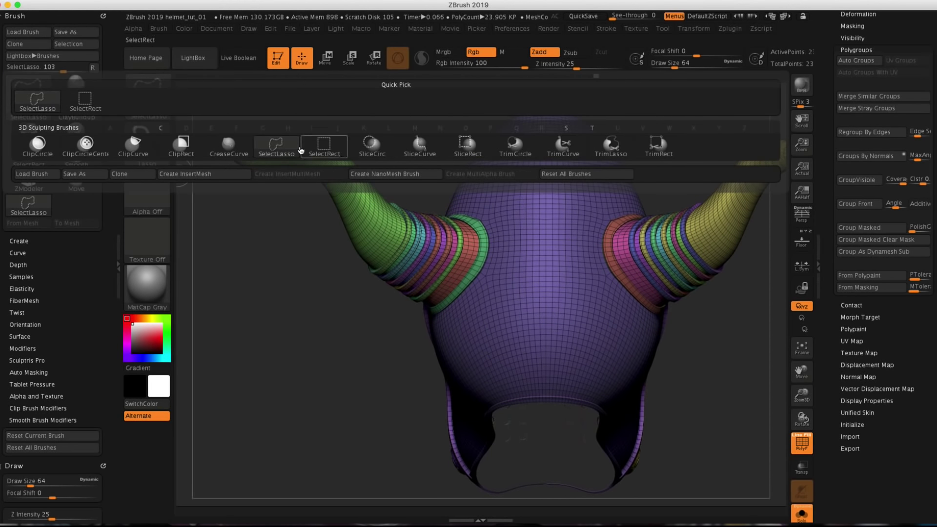
pyautogui.click(277, 149)
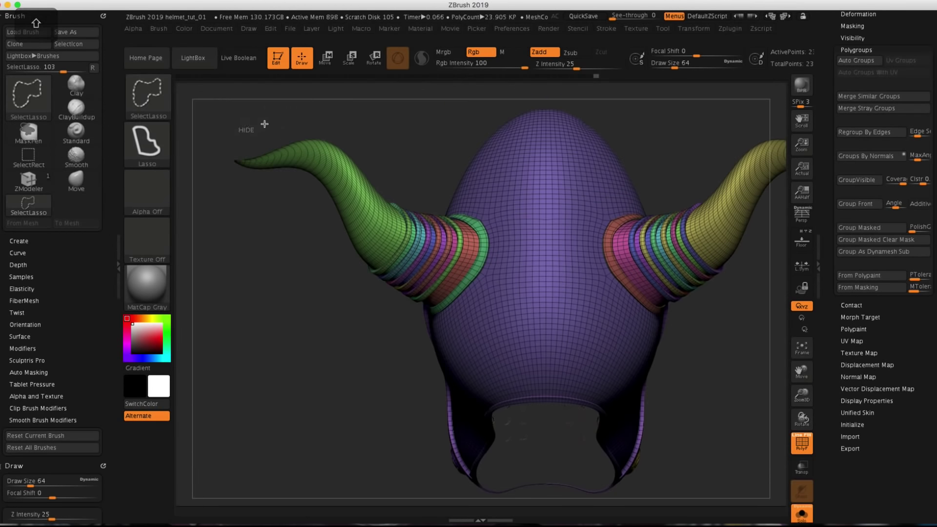
pyautogui.moveTo(352, 123)
pyautogui.keyDown('ctrl'); pyautogui.keyDown('shift'); pyautogui.mouseDown()
pyautogui.moveTo(473, 183)
pyautogui.moveTo(522, 244)
pyautogui.moveTo(422, 358)
pyautogui.moveTo(241, 248)
pyautogui.moveTo(215, 125)
pyautogui.mouseUp(); pyautogui.keyUp('shift'); pyautogui.keyUp('ctrl')
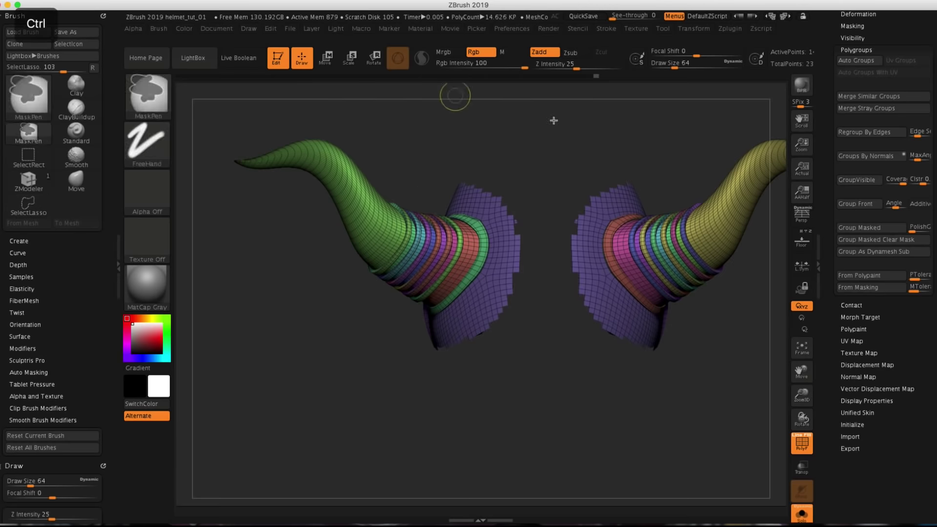
# Hide the purple shell and green face plate polygroups that remain between the horns
pyautogui.moveTo(554, 121)
pyautogui.mouseDown()
pyautogui.moveTo(601, 154)
pyautogui.moveTo(669, 147)
pyautogui.moveTo(568, 267)
pyautogui.moveTo(401, 252)
pyautogui.mouseUp()
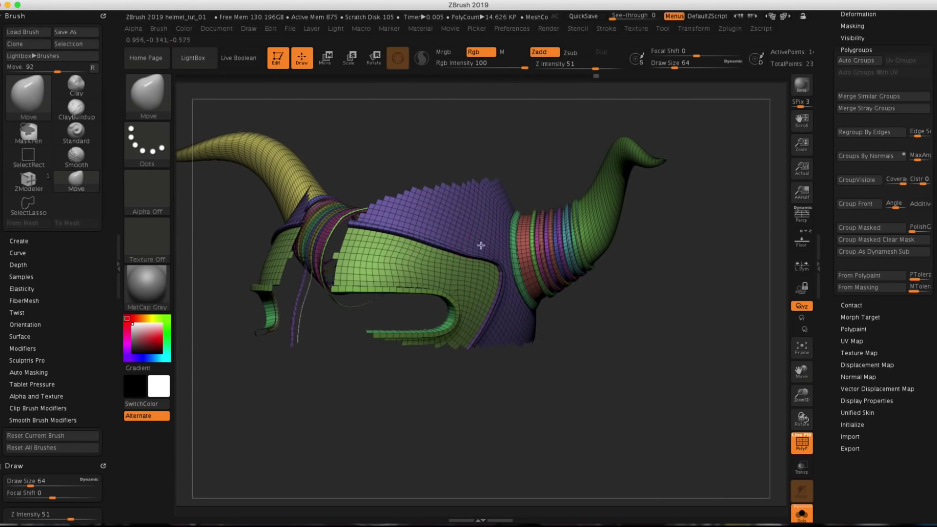
pyautogui.hotkey('ctrl', 'shift')
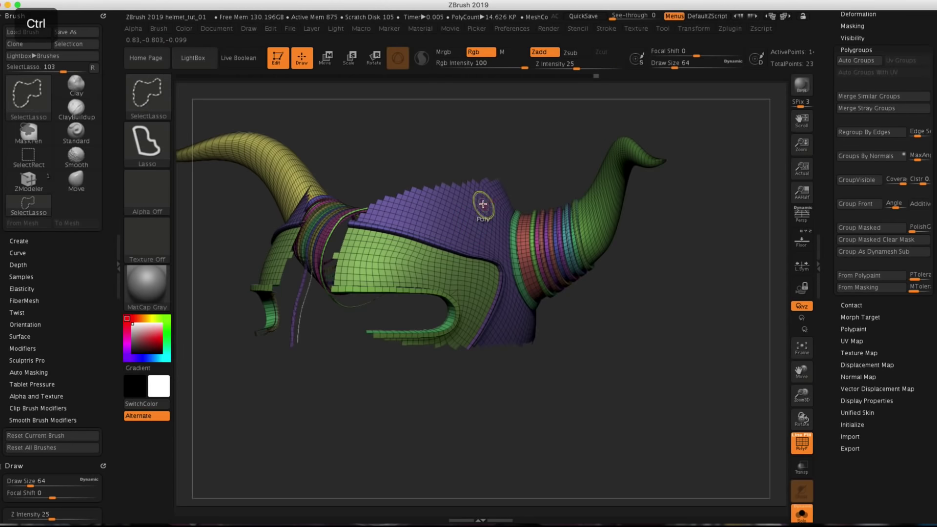
pyautogui.keyDown('ctrl'); pyautogui.keyDown('shift'); pyautogui.click(480, 216); pyautogui.keyUp('shift'); pyautogui.keyUp('ctrl')
pyautogui.keyDown('ctrl'); pyautogui.keyDown('shift'); pyautogui.click(467, 254); pyautogui.keyUp('shift'); pyautogui.keyUp('ctrl')
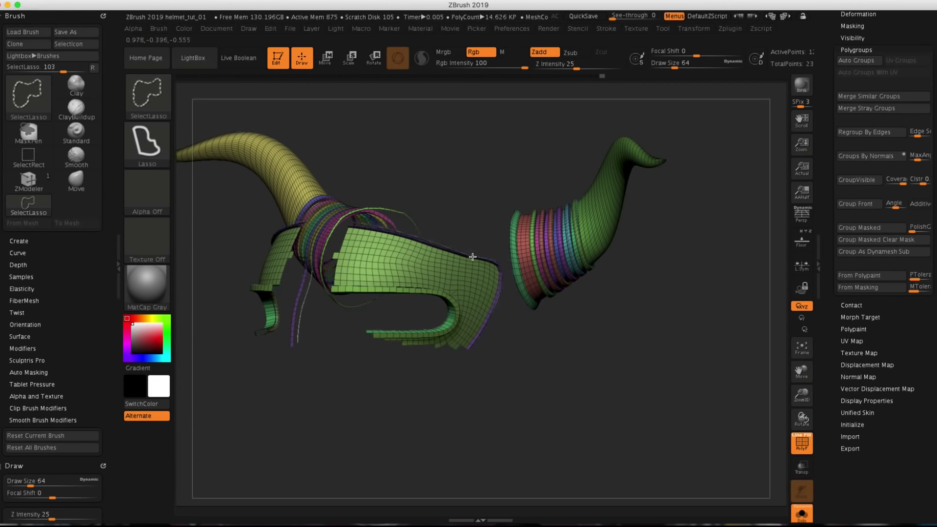
pyautogui.keyDown('ctrl'); pyautogui.keyDown('shift'); pyautogui.click(483, 288); pyautogui.keyUp('shift'); pyautogui.keyUp('ctrl')
pyautogui.moveTo(512, 313)
pyautogui.mouseDown()
pyautogui.moveTo(515, 345)
pyautogui.moveTo(498, 340)
pyautogui.mouseUp()
pyautogui.moveTo(501, 208); pyautogui.dragTo(481, 209)
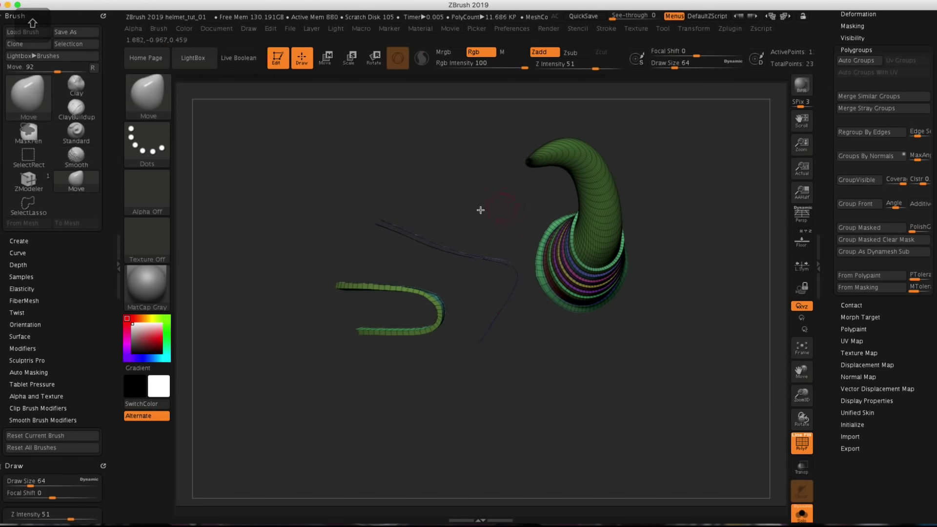
# Lasso-hide the leftover face plate opening and rim strips so only the two horns stay visible
pyautogui.hotkey('ctrl', 'shift')
pyautogui.press('alt')
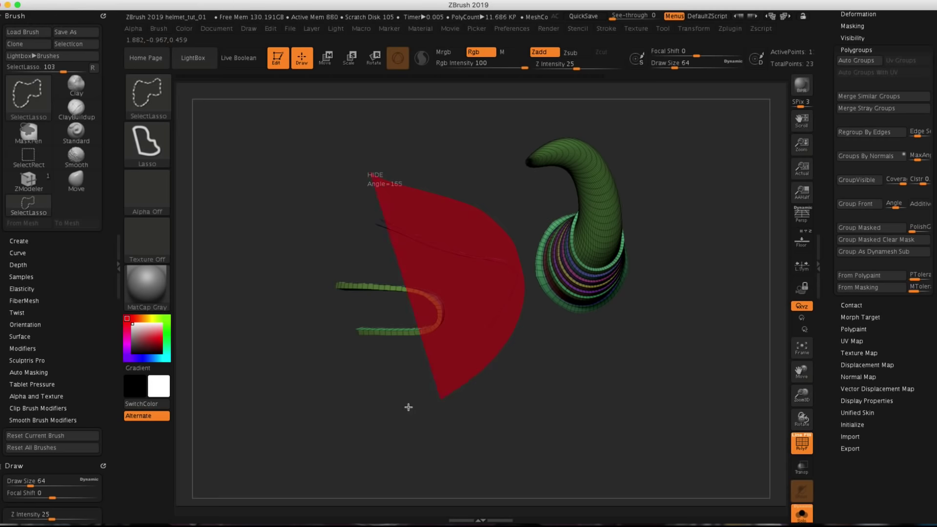
pyautogui.keyDown('ctrl'); pyautogui.keyDown('alt'); pyautogui.keyDown('shift'); pyautogui.moveTo(409, 407); pyautogui.dragTo(329, 189); pyautogui.keyUp('shift'); pyautogui.keyUp('alt'); pyautogui.keyUp('ctrl')
pyautogui.keyDown('ctrl'); pyautogui.keyDown('alt'); pyautogui.keyDown('shift'); pyautogui.moveTo(529, 274); pyautogui.dragTo(519, 315); pyautogui.keyUp('shift'); pyautogui.keyUp('alt'); pyautogui.keyUp('ctrl')
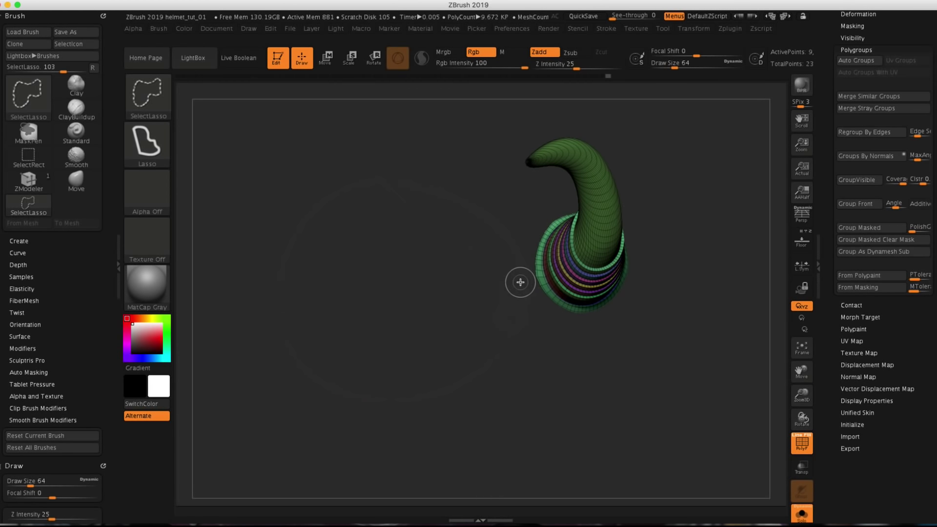
pyautogui.moveTo(667, 230)
pyautogui.mouseDown()
pyautogui.moveTo(701, 236)
pyautogui.moveTo(628, 232)
pyautogui.moveTo(723, 229)
pyautogui.moveTo(628, 239)
pyautogui.moveTo(707, 232)
pyautogui.mouseUp()
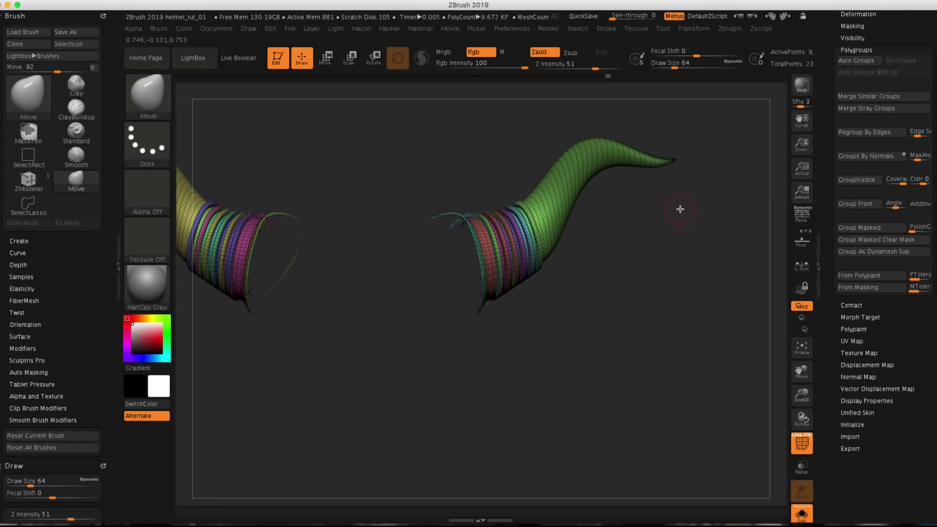
pyautogui.press('ctrl')
pyautogui.hotkey('ctrl', 'w')
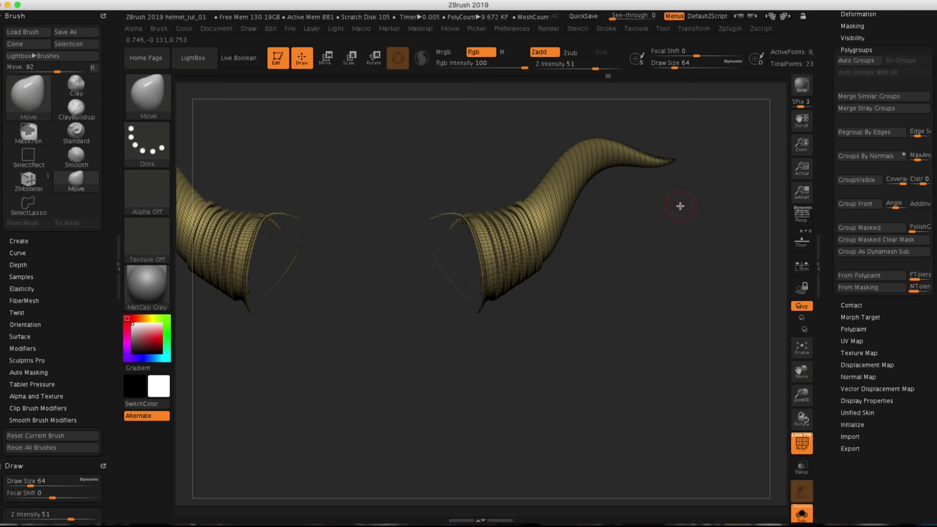
pyautogui.hotkey('ctrl', 'z')
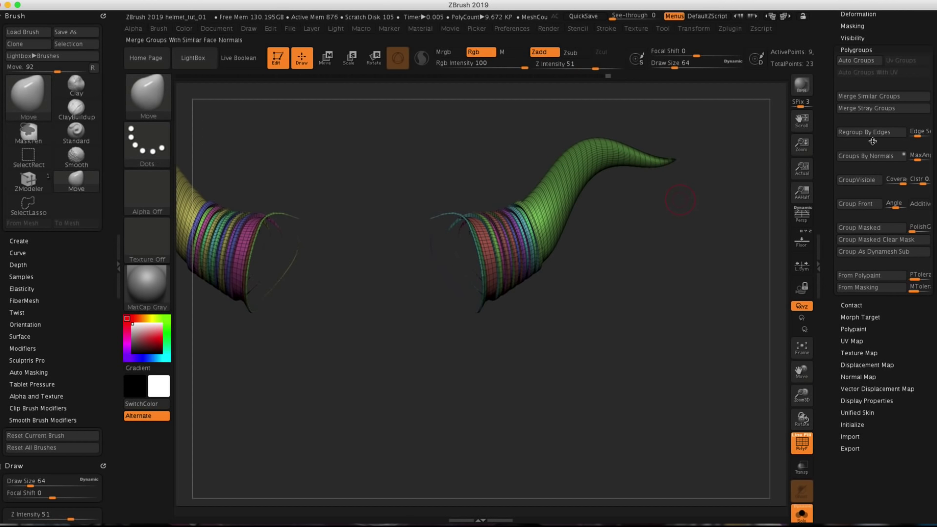
# Combine the visible horns and their rings into one polygroup with GroupVisible, and unhide the whole helmet
pyautogui.click(861, 50)
pyautogui.click(861, 50)
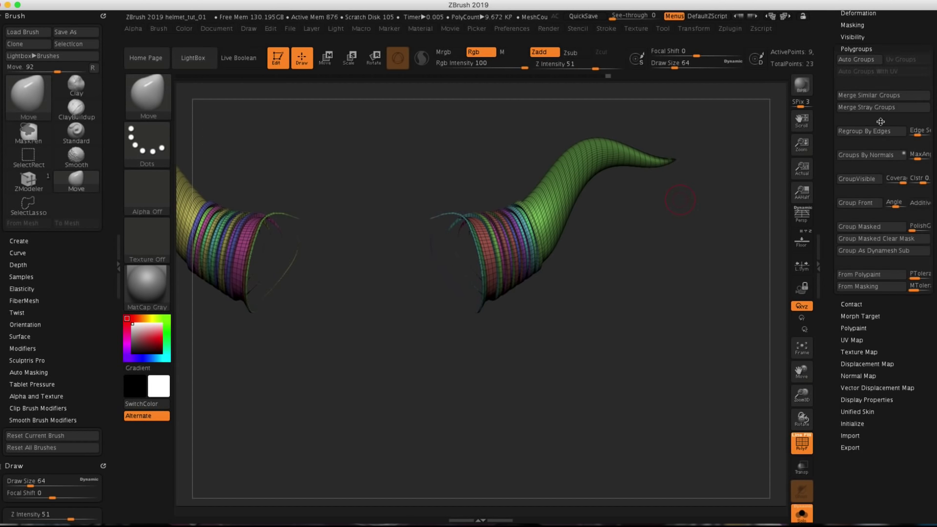
pyautogui.click(870, 180)
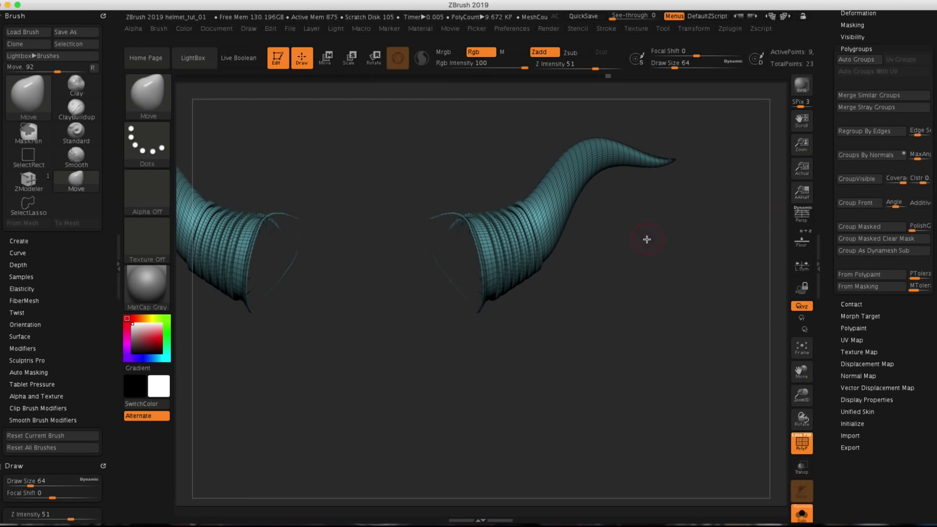
pyautogui.hotkey('ctrl', 'shift')
pyautogui.press('ctrl')
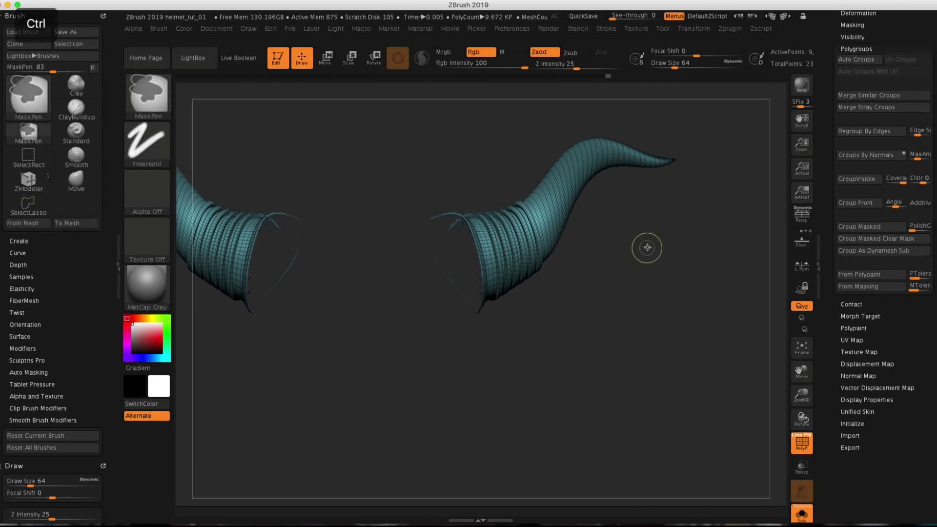
pyautogui.keyDown('ctrl'); pyautogui.keyDown('shift'); pyautogui.click(702, 277); pyautogui.keyUp('shift'); pyautogui.keyUp('ctrl')
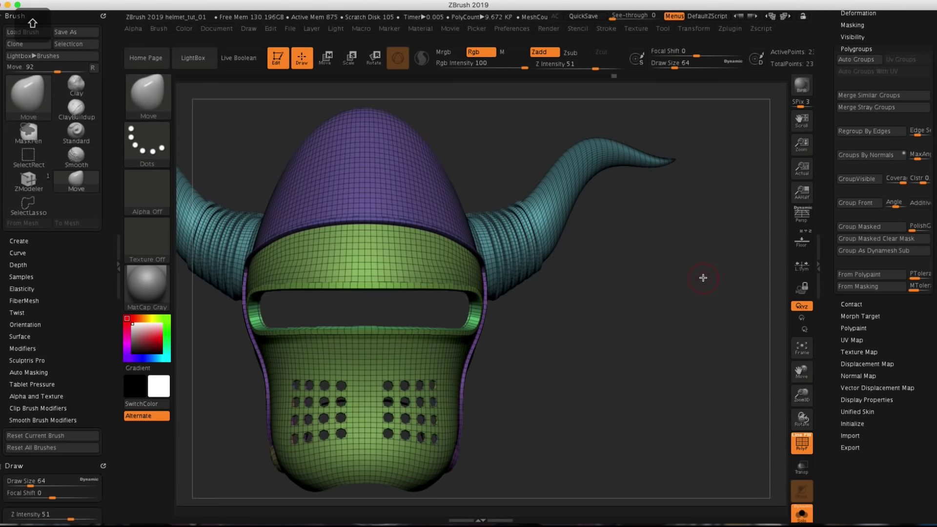
# Lasso-isolate the face plate and the adjoining strip of the rear shell from the side view
pyautogui.moveTo(703, 274); pyautogui.dragTo(659, 269)
pyautogui.moveTo(648, 230); pyautogui.dragTo(675, 231)
pyautogui.hotkey('ctrl', 'shift')
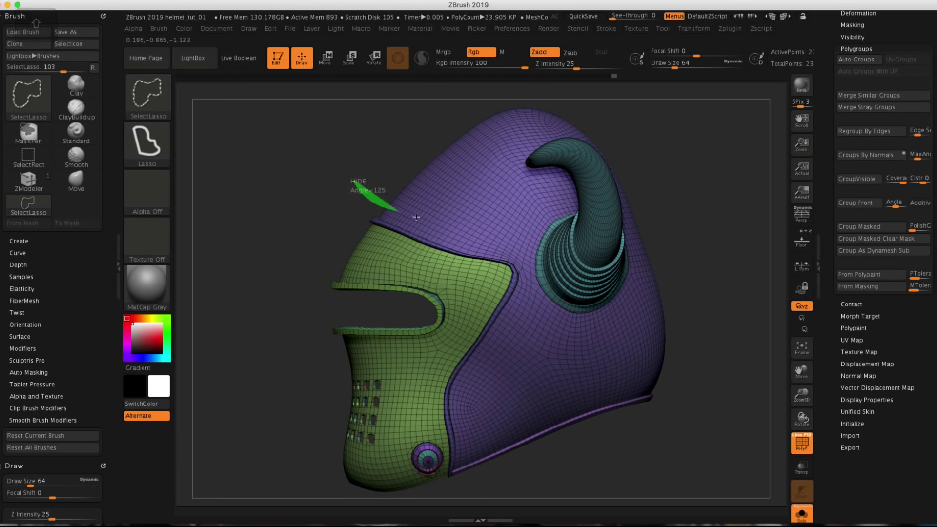
pyautogui.moveTo(502, 249)
pyautogui.keyDown('ctrl'); pyautogui.keyDown('shift'); pyautogui.mouseDown()
pyautogui.moveTo(527, 297)
pyautogui.moveTo(490, 423)
pyautogui.moveTo(436, 497)
pyautogui.moveTo(273, 439)
pyautogui.moveTo(313, 210)
pyautogui.moveTo(351, 183)
pyautogui.mouseUp(); pyautogui.keyUp('shift'); pyautogui.keyUp('ctrl')
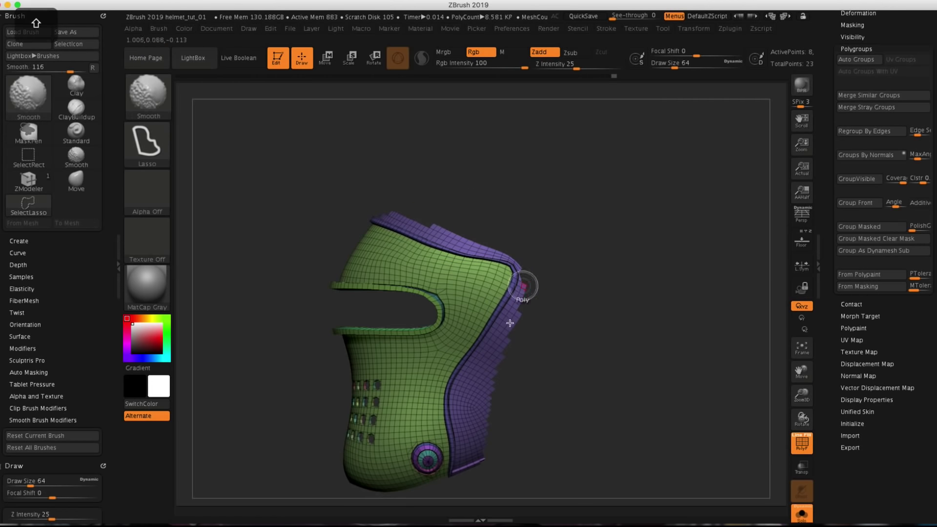
pyautogui.keyDown('ctrl'); pyautogui.keyDown('shift'); pyautogui.click(617, 191); pyautogui.keyUp('shift'); pyautogui.keyUp('ctrl')
pyautogui.hotkey('ctrl', 'z')
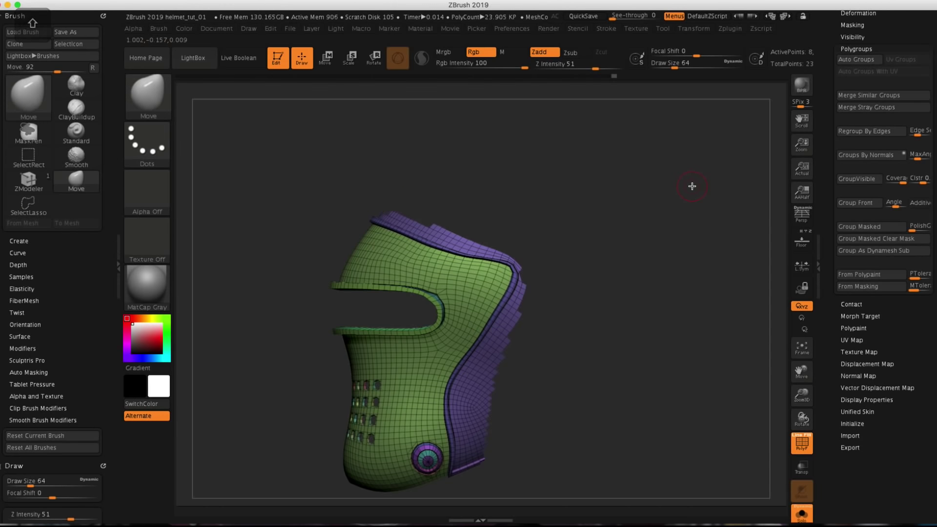
# Hide the purple shell polygroup and its raised rim polygroups behind the face plate
pyautogui.keyDown('ctrl'); pyautogui.keyDown('shift'); pyautogui.click(505, 310); pyautogui.keyUp('shift'); pyautogui.keyUp('ctrl')
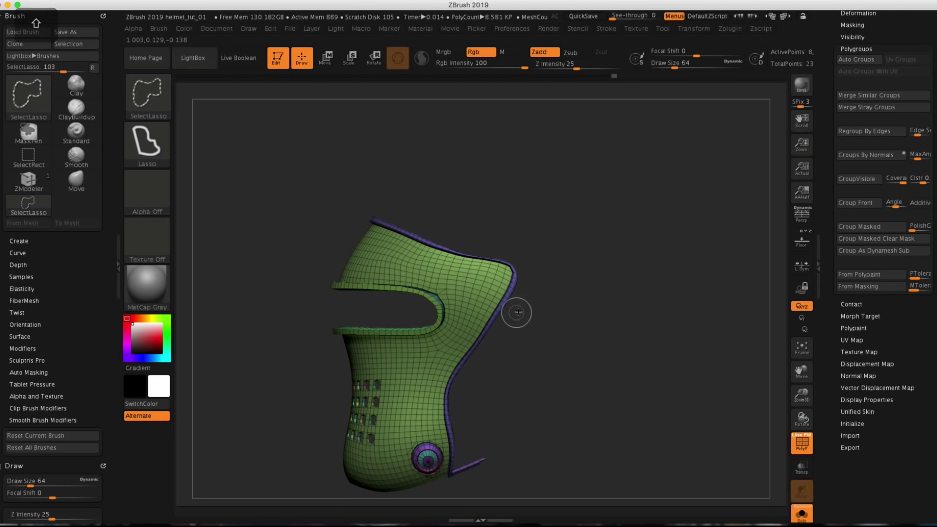
pyautogui.moveTo(511, 396)
pyautogui.mouseDown()
pyautogui.moveTo(544, 213)
pyautogui.moveTo(550, 266)
pyautogui.moveTo(556, 247)
pyautogui.mouseUp()
pyautogui.press('shift')
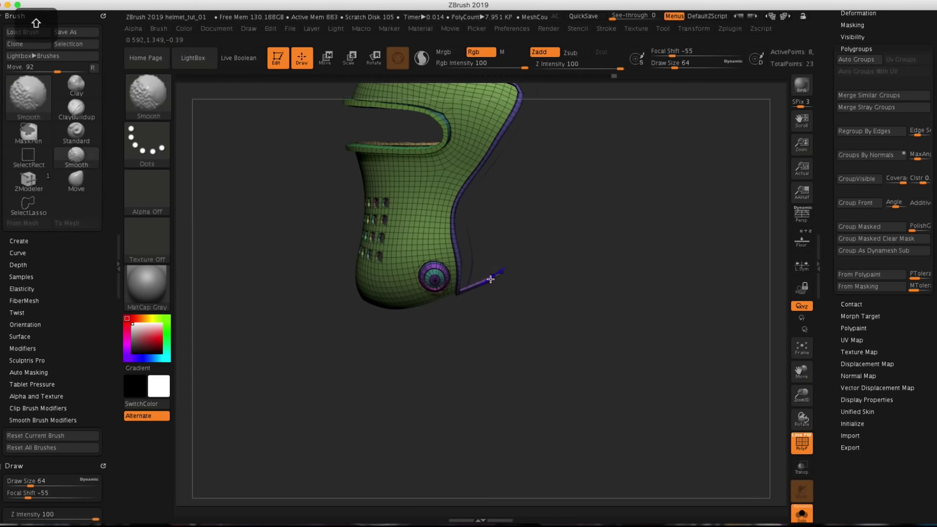
pyautogui.hotkey('ctrl', 'shift')
pyautogui.keyDown('ctrl'); pyautogui.keyDown('alt'); pyautogui.keyDown('shift'); pyautogui.click(475, 287); pyautogui.keyUp('shift'); pyautogui.keyUp('alt'); pyautogui.keyUp('ctrl')
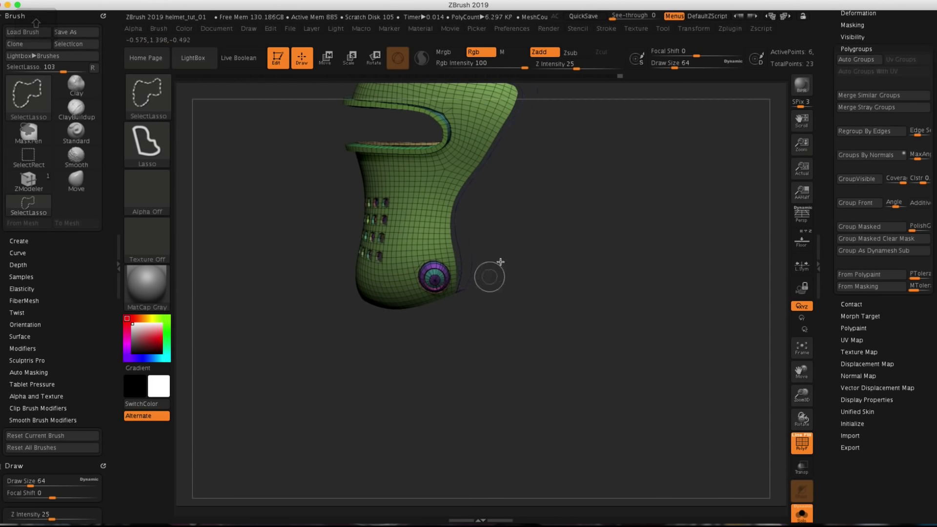
# Hide the last thin rim strip and combine the visible face plate parts into one polygroup with GroupVisible
pyautogui.keyDown('alt'); pyautogui.moveTo(542, 223); pyautogui.dragTo(539, 352); pyautogui.keyUp('alt')
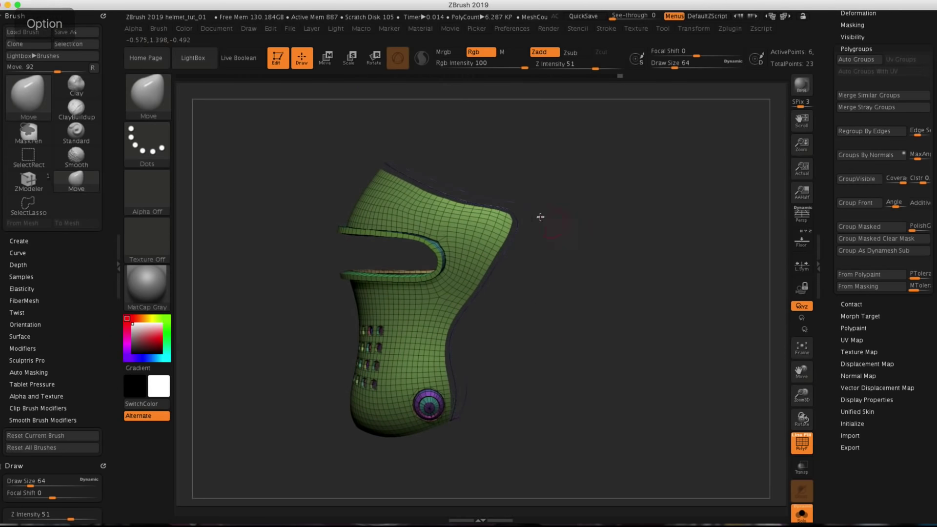
pyautogui.moveTo(553, 205)
pyautogui.mouseDown()
pyautogui.moveTo(581, 209)
pyautogui.moveTo(535, 210)
pyautogui.moveTo(577, 212)
pyautogui.moveTo(548, 196)
pyautogui.moveTo(588, 211)
pyautogui.moveTo(601, 203)
pyautogui.moveTo(586, 293)
pyautogui.moveTo(541, 203)
pyautogui.mouseUp()
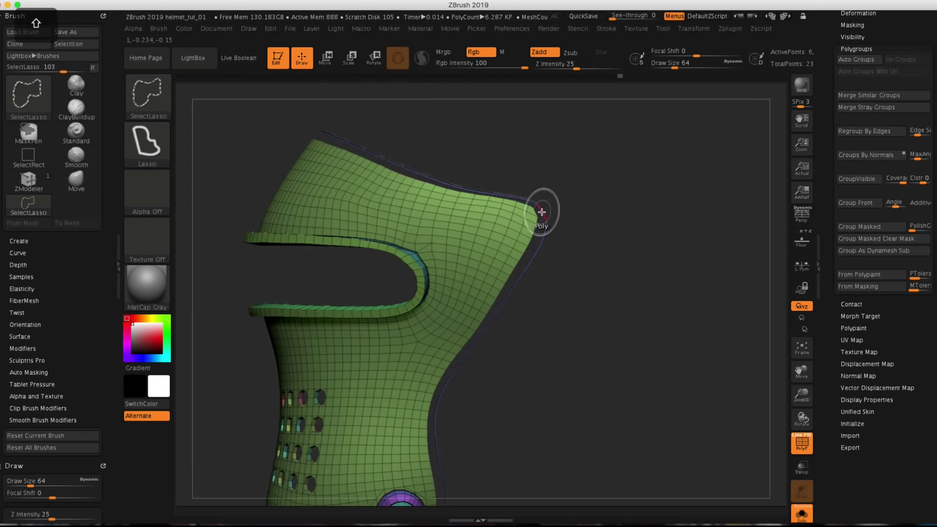
pyautogui.keyDown('ctrl'); pyautogui.keyDown('shift'); pyautogui.click(544, 214); pyautogui.keyUp('shift'); pyautogui.keyUp('ctrl')
pyautogui.keyDown('ctrl'); pyautogui.keyDown('shift'); pyautogui.click(650, 209); pyautogui.keyUp('shift'); pyautogui.keyUp('ctrl')
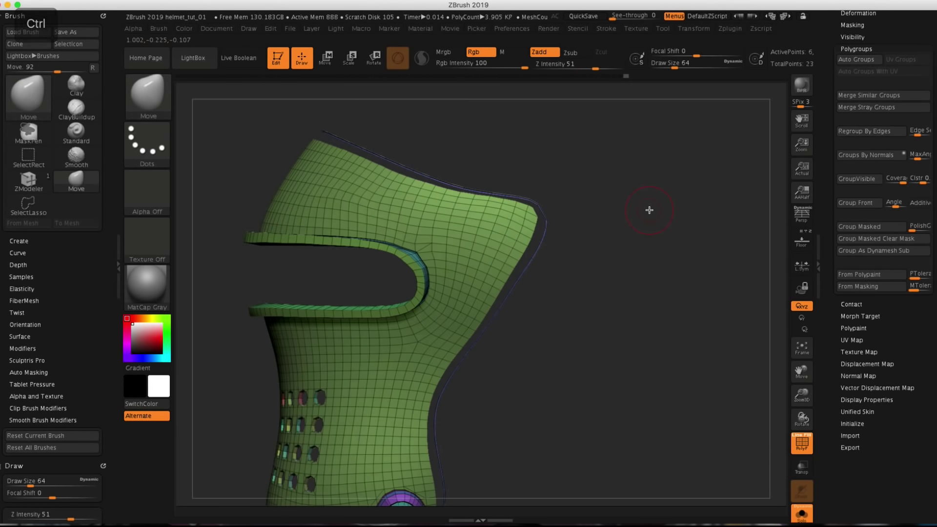
pyautogui.keyDown('ctrl'); pyautogui.keyDown('shift'); pyautogui.click(547, 228); pyautogui.keyUp('shift'); pyautogui.keyUp('ctrl')
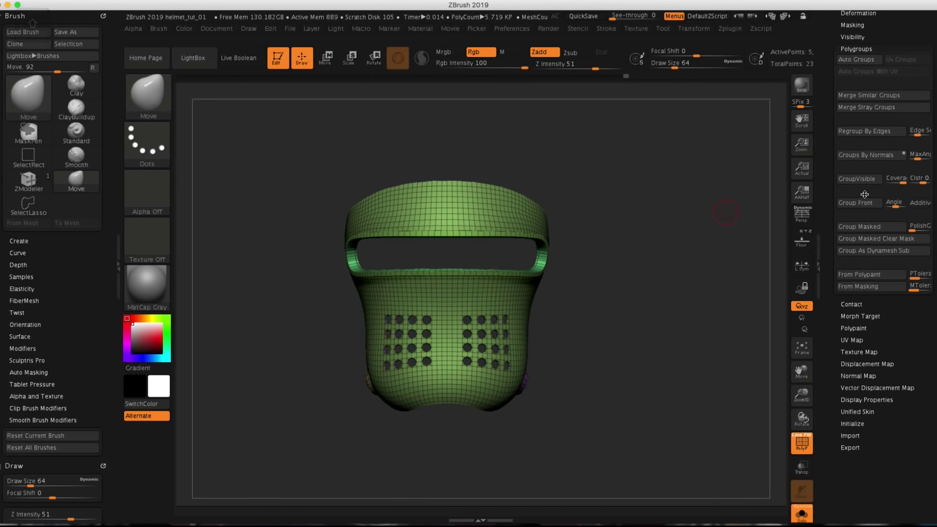
pyautogui.click(865, 181)
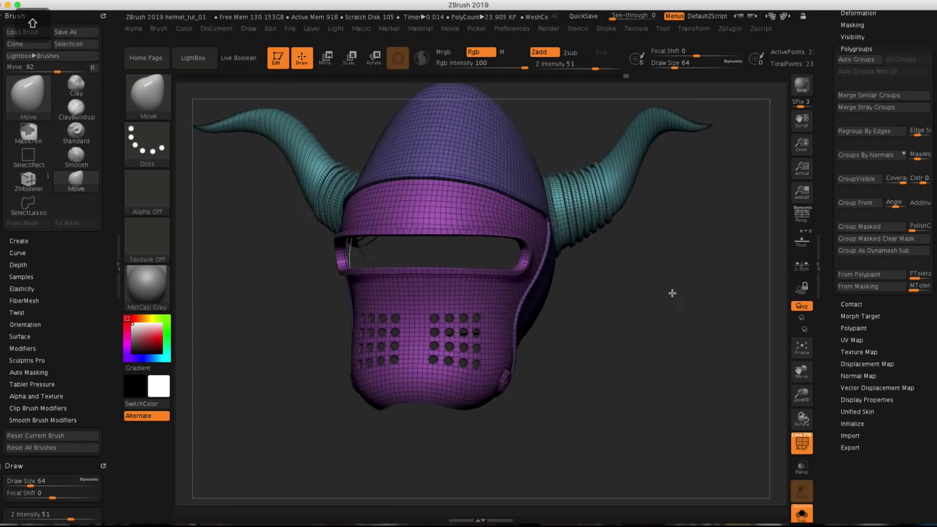
pyautogui.moveTo(672, 293)
pyautogui.mouseDown()
pyautogui.moveTo(631, 286)
pyautogui.moveTo(649, 174)
pyautogui.mouseUp()
# Hide the horn and face plate polygroups so only the rear shell and its rims stay visible
pyautogui.hotkey('ctrl', 'shift')
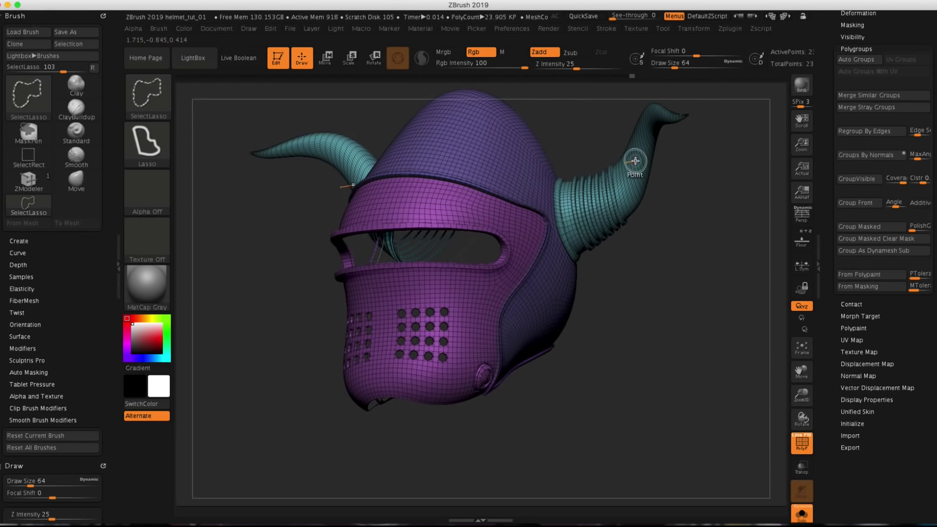
pyautogui.keyDown('ctrl'); pyautogui.keyDown('alt'); pyautogui.keyDown('shift'); pyautogui.click(633, 172); pyautogui.keyUp('shift'); pyautogui.keyUp('alt'); pyautogui.keyUp('ctrl')
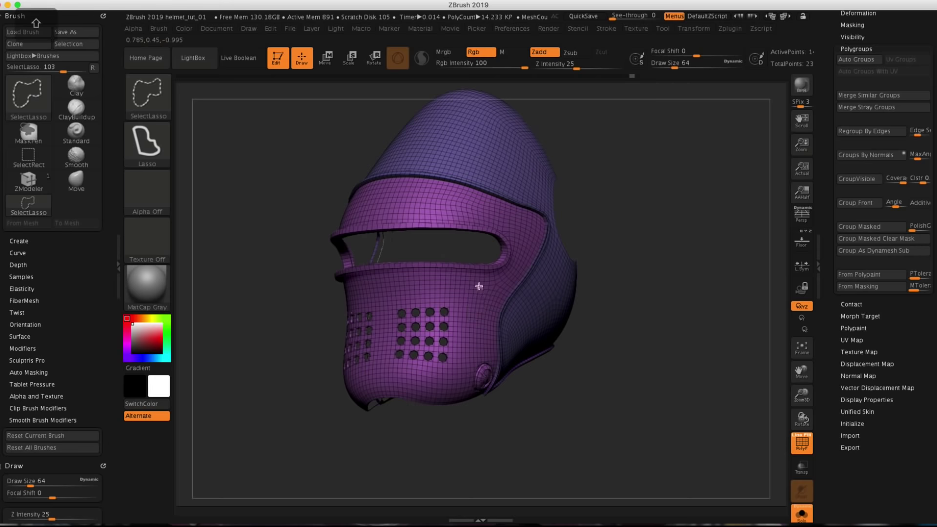
pyautogui.keyDown('ctrl'); pyautogui.keyDown('alt'); pyautogui.keyDown('shift'); pyautogui.click(475, 301); pyautogui.keyUp('shift'); pyautogui.keyUp('alt'); pyautogui.keyUp('ctrl')
pyautogui.moveTo(561, 211)
pyautogui.mouseDown()
pyautogui.moveTo(659, 201)
pyautogui.moveTo(641, 204)
pyautogui.mouseUp()
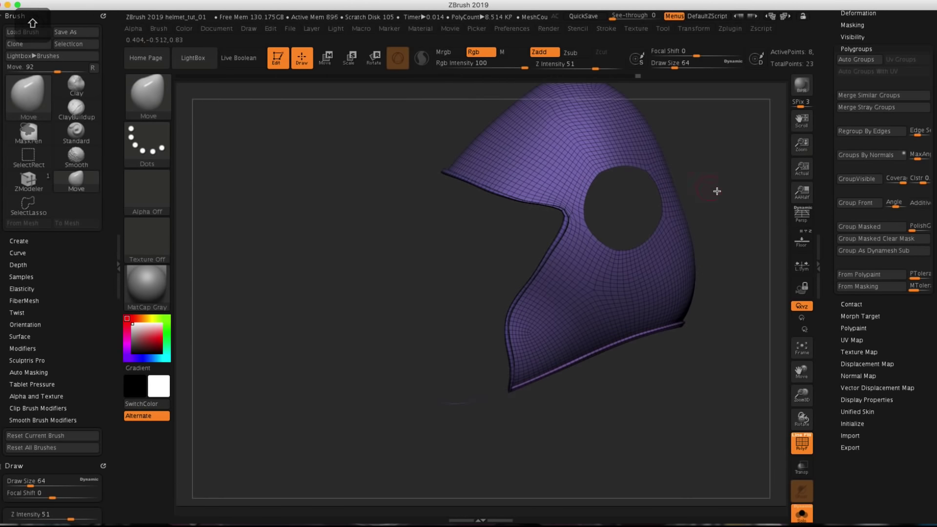
pyautogui.moveTo(717, 192)
pyautogui.mouseDown()
pyautogui.moveTo(692, 193)
pyautogui.moveTo(749, 184)
pyautogui.moveTo(720, 206)
pyautogui.mouseUp()
# Combine the visible rear shell and its rims into one polygroup with GroupVisible, and unhide the whole helmet
pyautogui.click(872, 181)
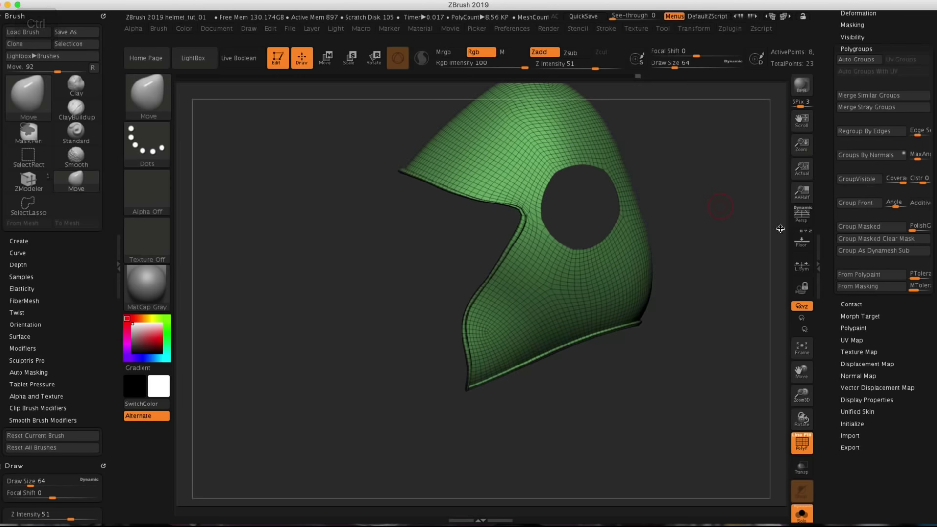
pyautogui.keyDown('ctrl'); pyautogui.keyDown('shift'); pyautogui.click(712, 313); pyautogui.keyUp('shift'); pyautogui.keyUp('ctrl')
pyautogui.moveTo(692, 340)
pyautogui.mouseDown()
pyautogui.moveTo(697, 317)
pyautogui.moveTo(707, 346)
pyautogui.mouseUp()
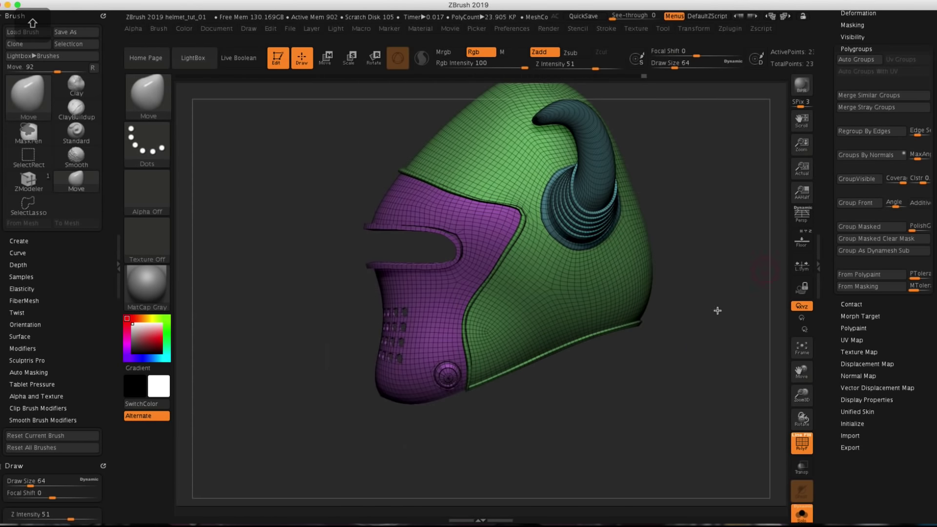
pyautogui.moveTo(717, 310); pyautogui.dragTo(693, 345)
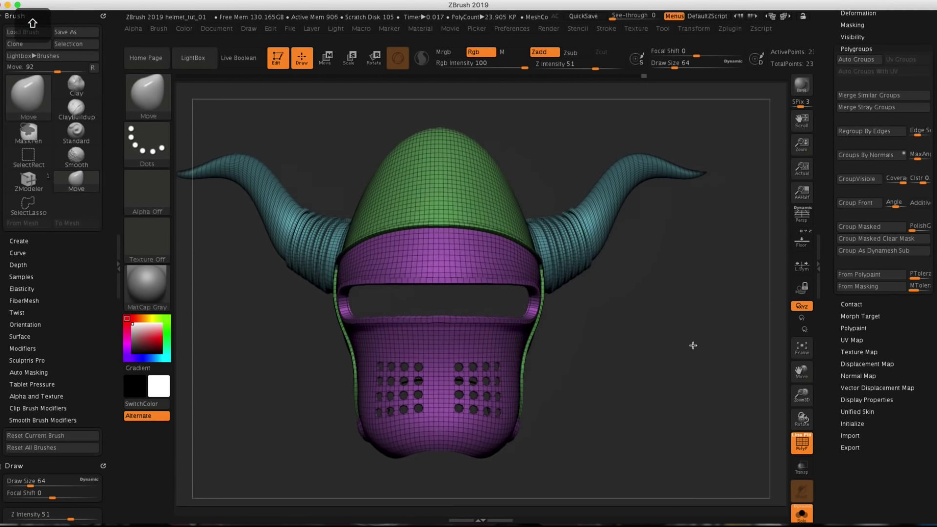
pyautogui.moveTo(865, 50); pyautogui.dragTo(868, 157)
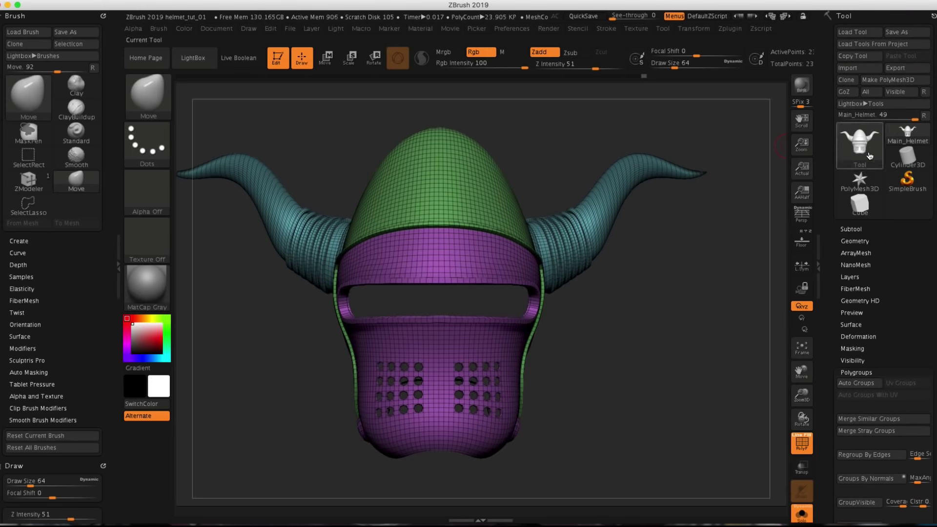
# Split the helmet into separate subtools by its polygroups with Groups Split
pyautogui.click(853, 228)
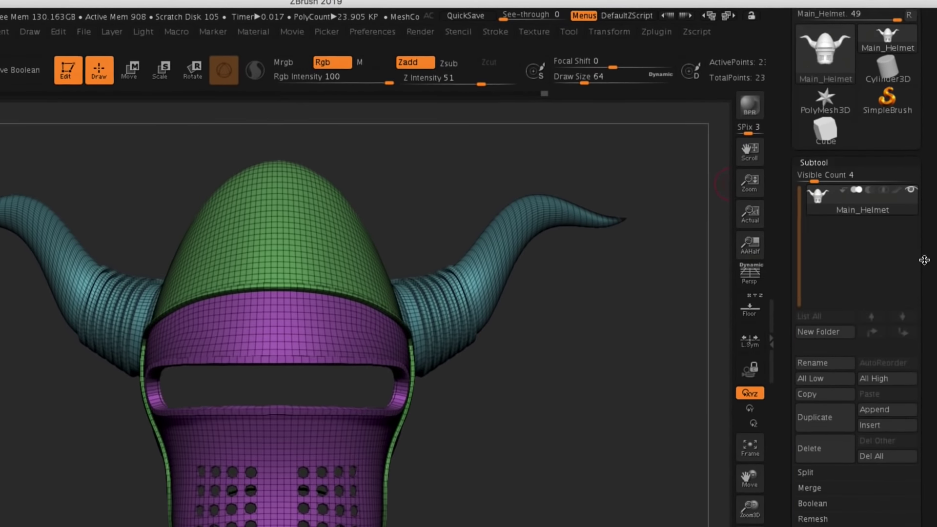
pyautogui.moveTo(924, 260); pyautogui.dragTo(920, 206)
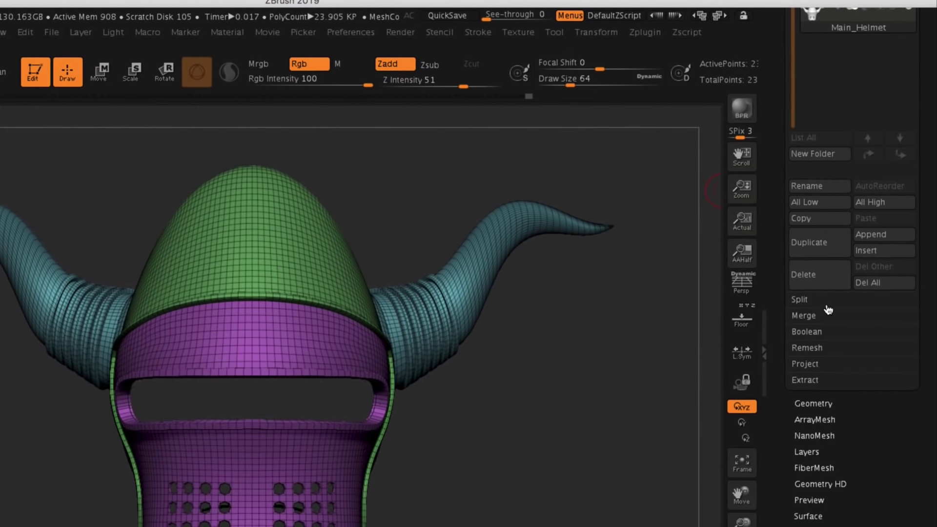
pyautogui.click(831, 292)
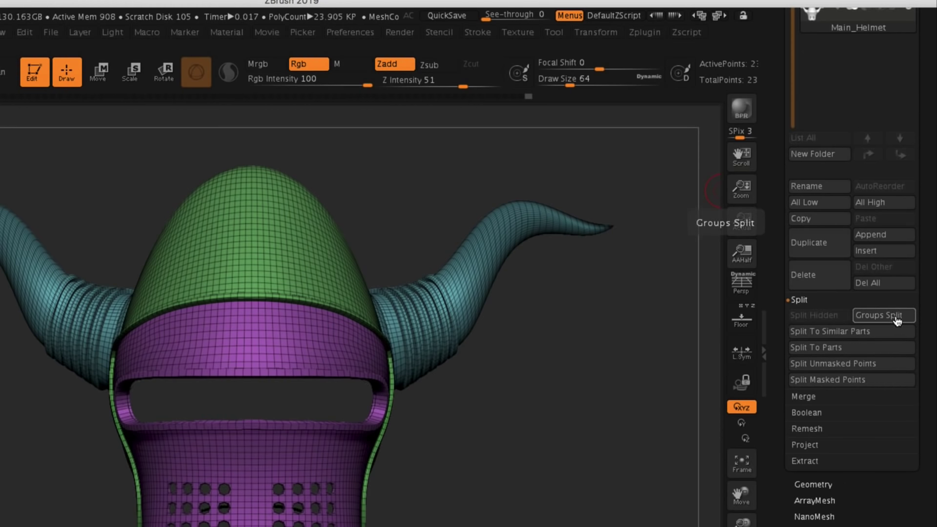
pyautogui.click(896, 316)
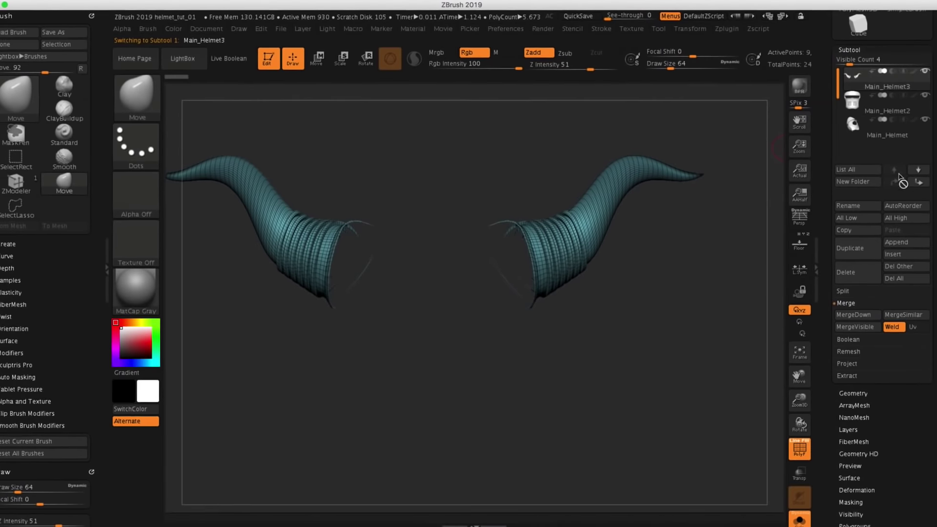
# Check the split subtools by hiding and reshowing the rear shell, and make the horns subtool Main_Helmet3 active
pyautogui.click(908, 106)
pyautogui.click(916, 129)
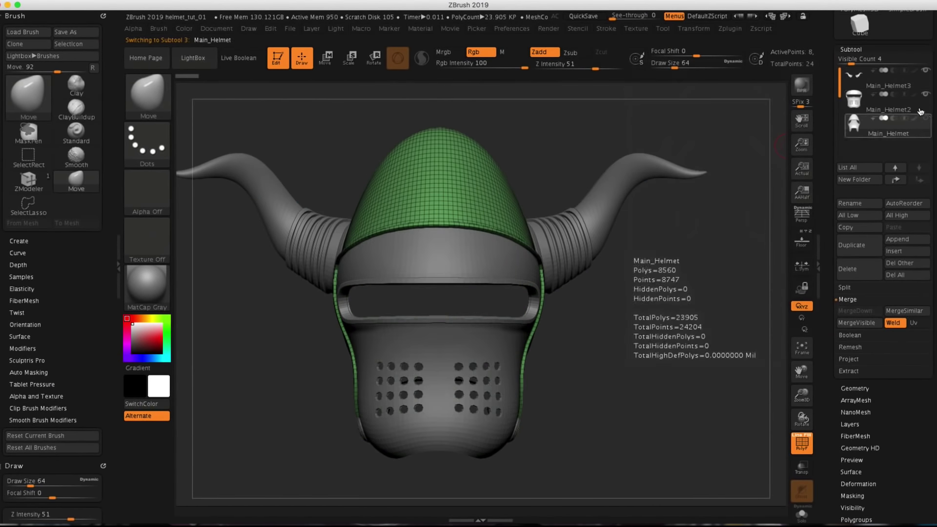
pyautogui.click(923, 118)
pyautogui.click(919, 85)
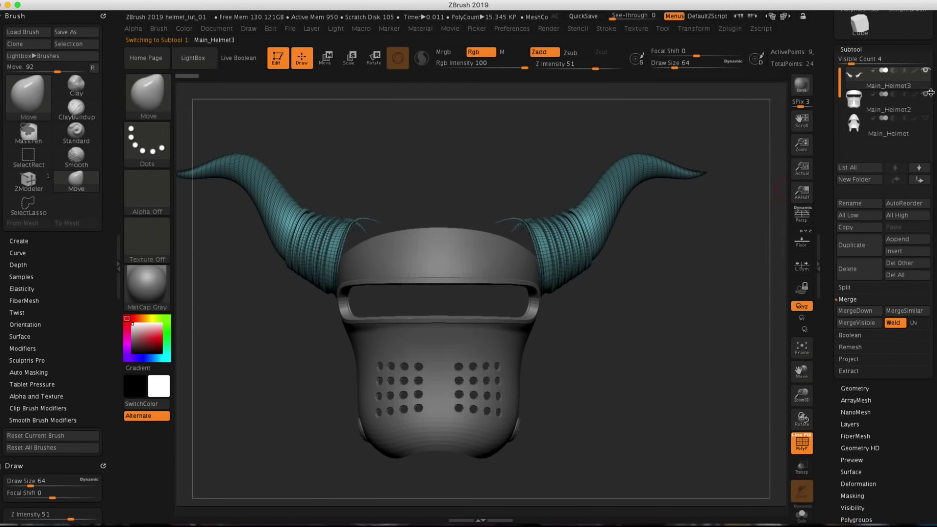
pyautogui.click(925, 118)
pyautogui.moveTo(709, 337); pyautogui.dragTo(624, 323)
# Set the GoZ path for Cinema 4D to the CINEMA 4D R19 application found on the Promise Pegasus volume
pyautogui.click(868, 48)
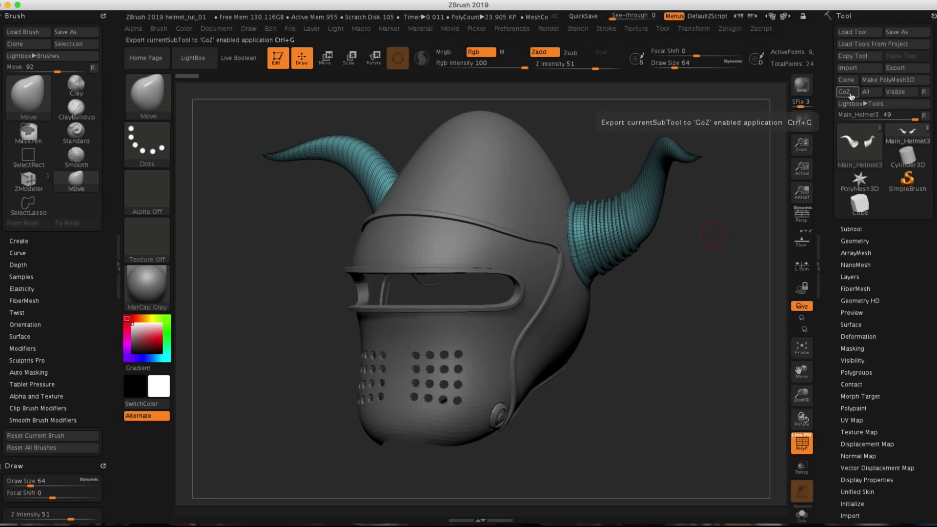
pyautogui.click(519, 32)
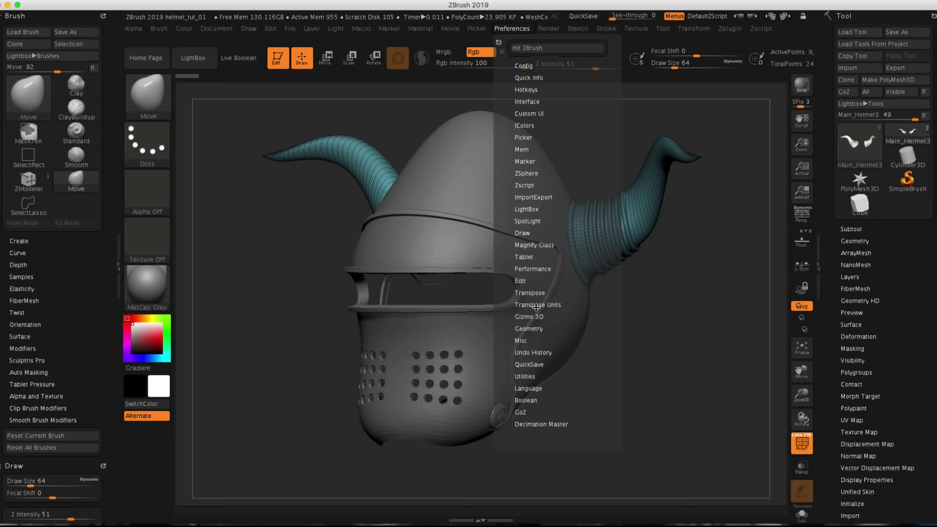
pyautogui.scroll(-1, 526, 239)
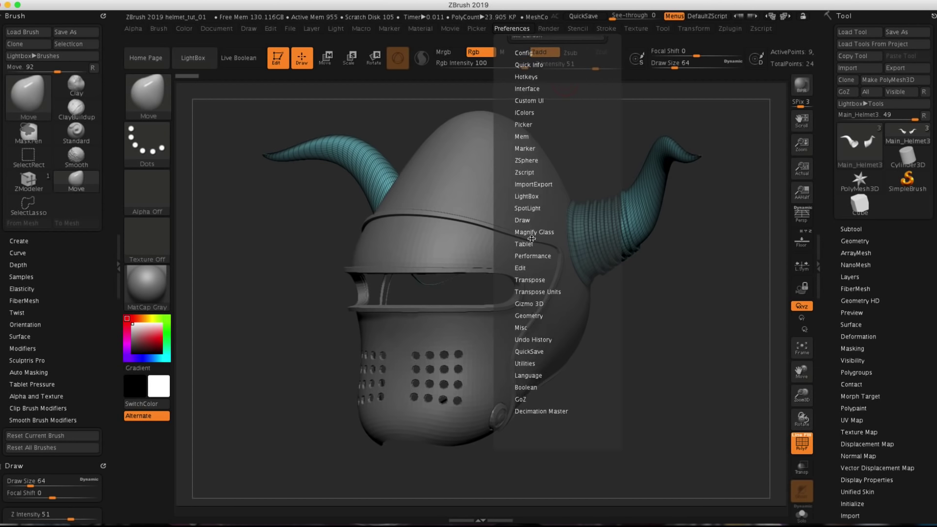
pyautogui.click(522, 396)
pyautogui.scroll(-8, 541, 351)
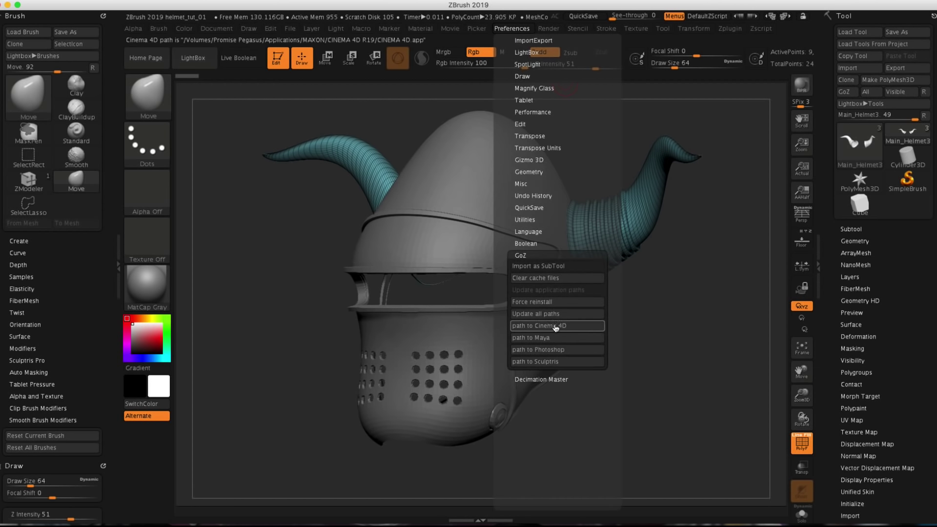
pyautogui.click(554, 328)
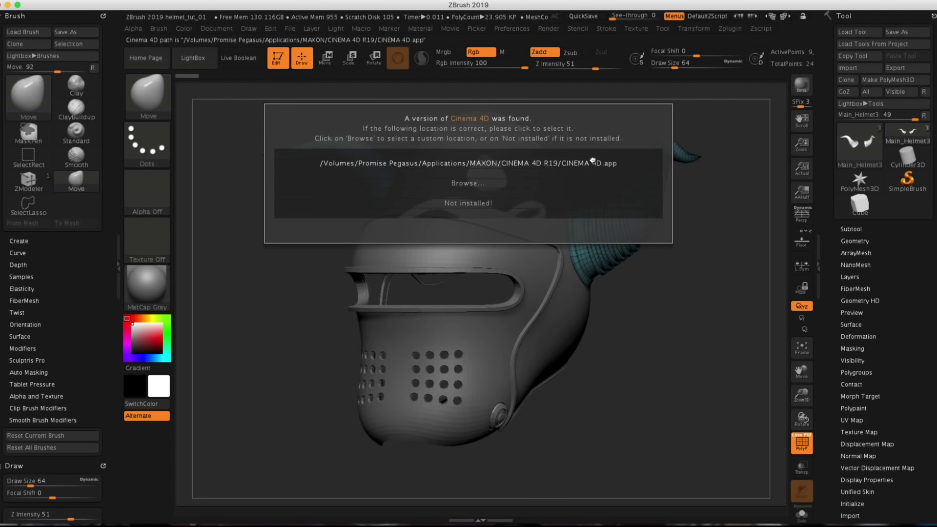
pyautogui.click(591, 162)
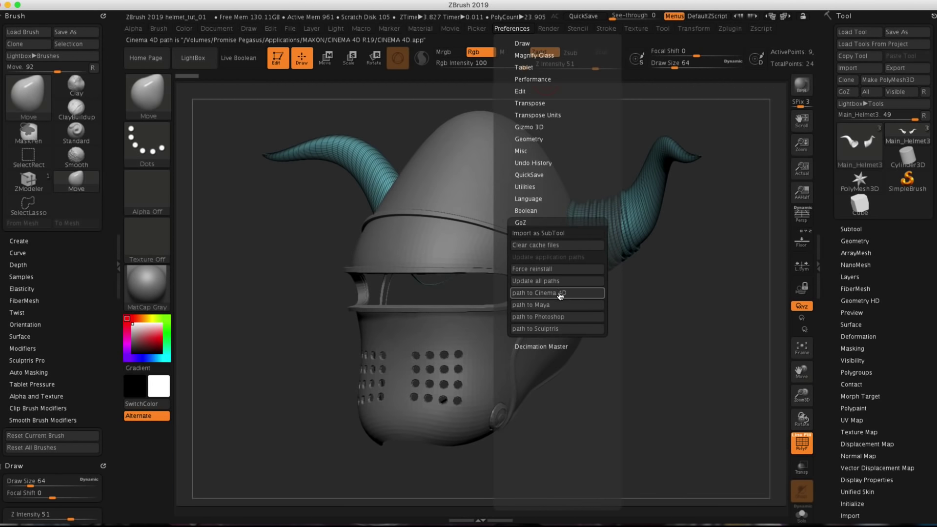
pyautogui.click(560, 294)
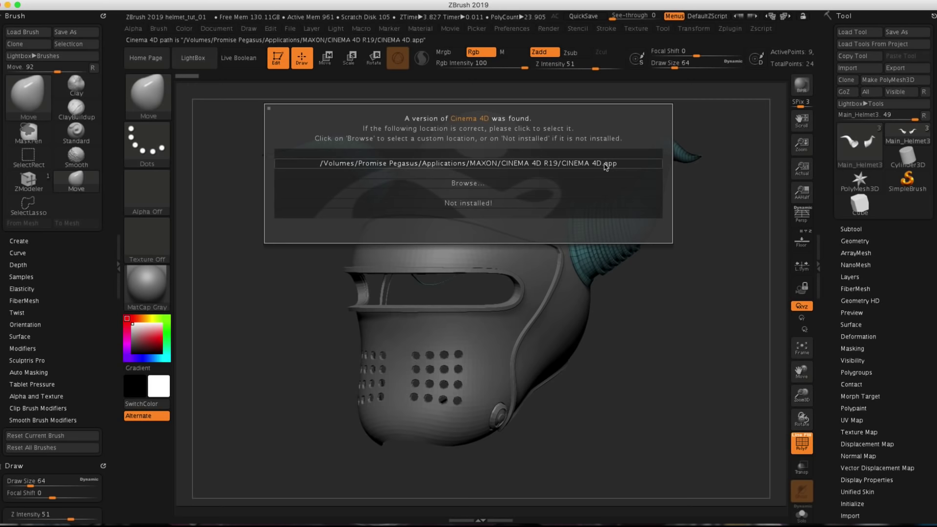
pyautogui.press('Escape')
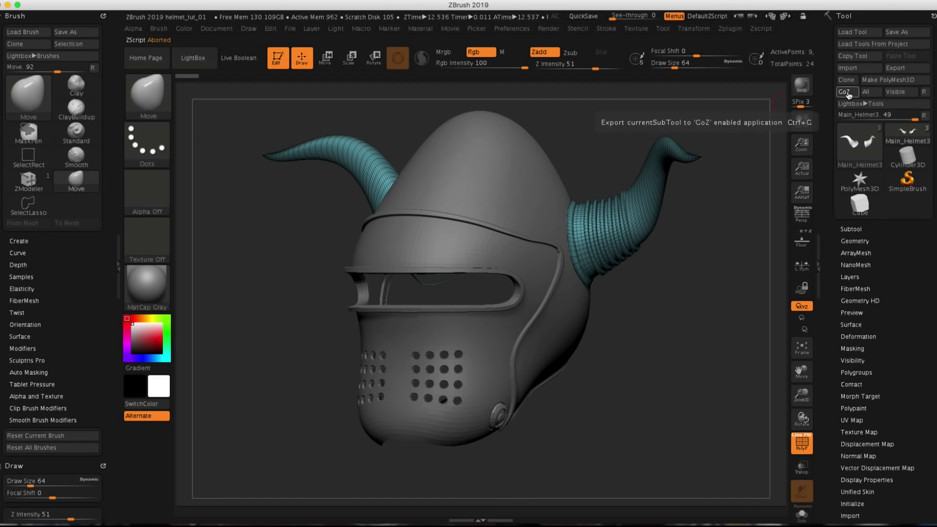
# Send the horns subtool to Cinema 4D with GoZ and select the imported Main_Helmet3 object there
pyautogui.click(847, 94)
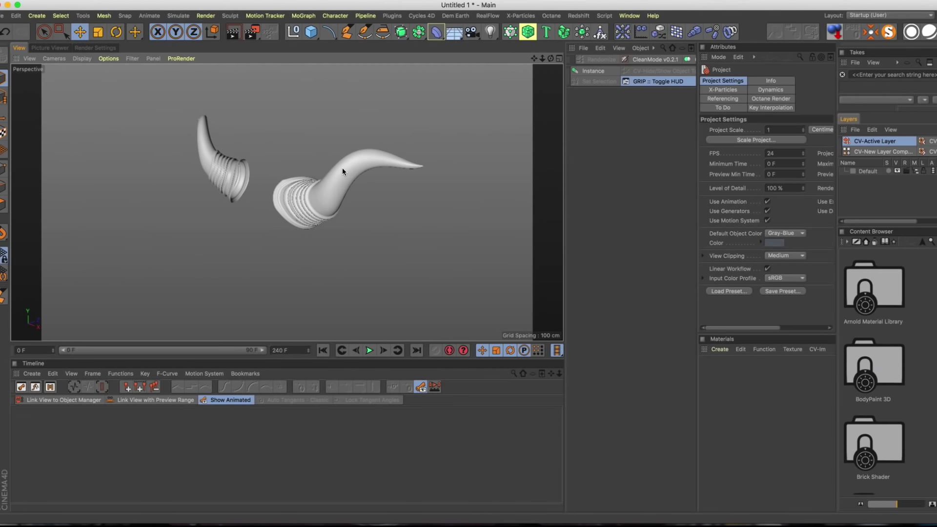
pyautogui.click(593, 94)
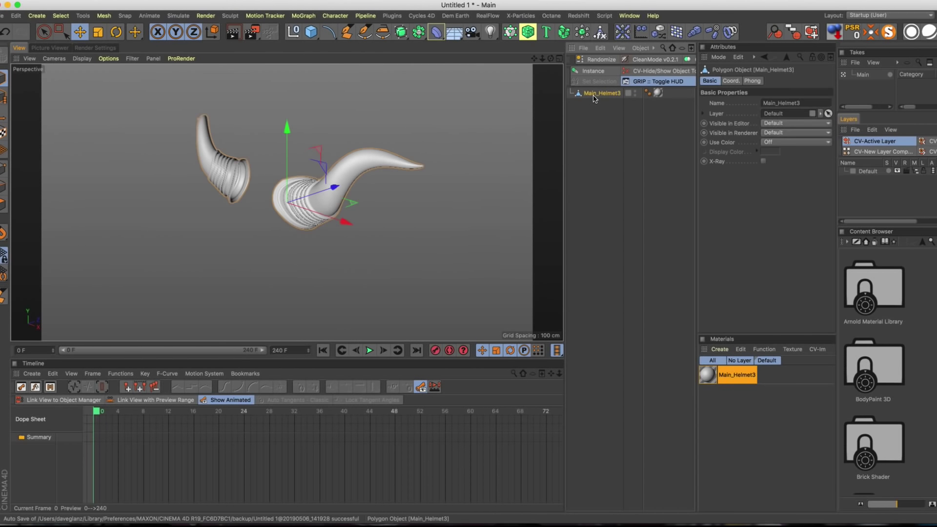
pyautogui.keyDown('alt'); pyautogui.moveTo(496, 147); pyautogui.dragTo(537, 151); pyautogui.keyUp('alt')
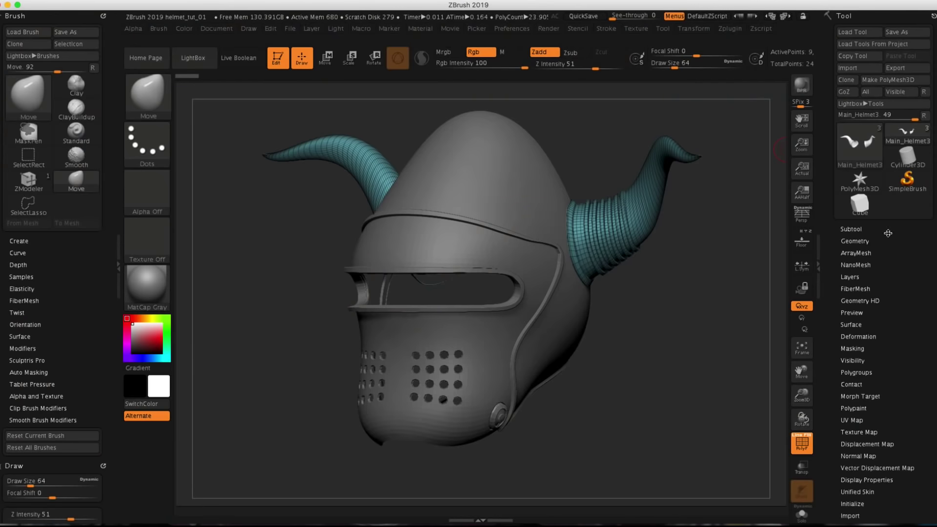
# Make the face plate subtool Main_Helmet2 active in ZBrush and send it to Cinema 4D with GoZ
pyautogui.click(886, 229)
pyautogui.click(878, 283)
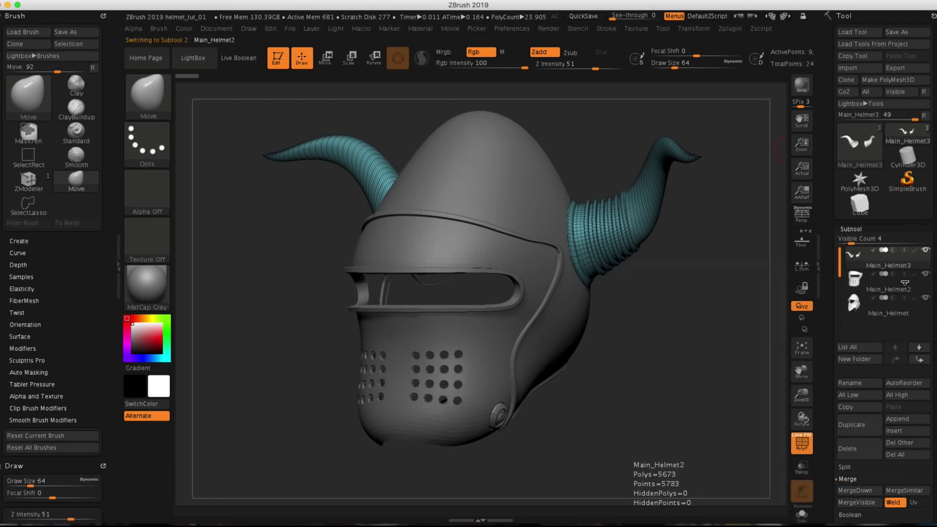
pyautogui.click(845, 92)
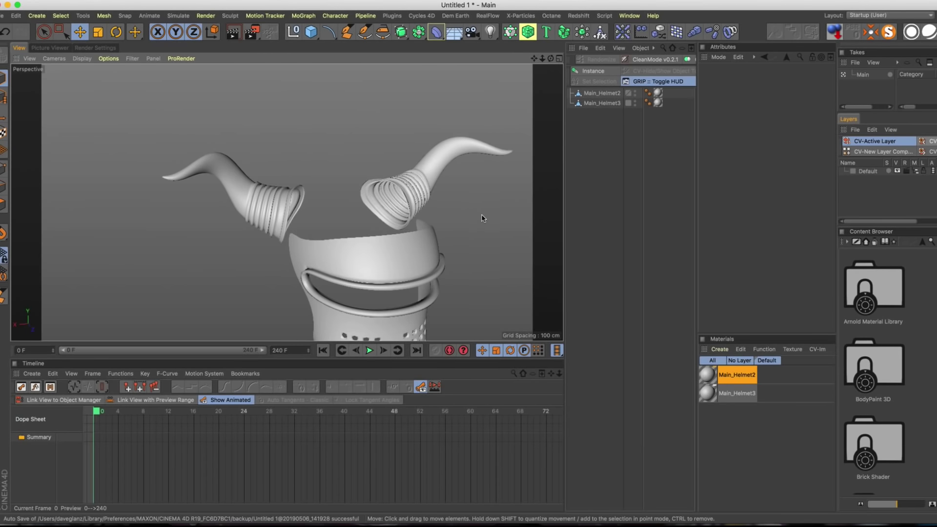
pyautogui.keyDown('alt'); pyautogui.moveTo(488, 220); pyautogui.dragTo(540, 219); pyautogui.keyUp('alt')
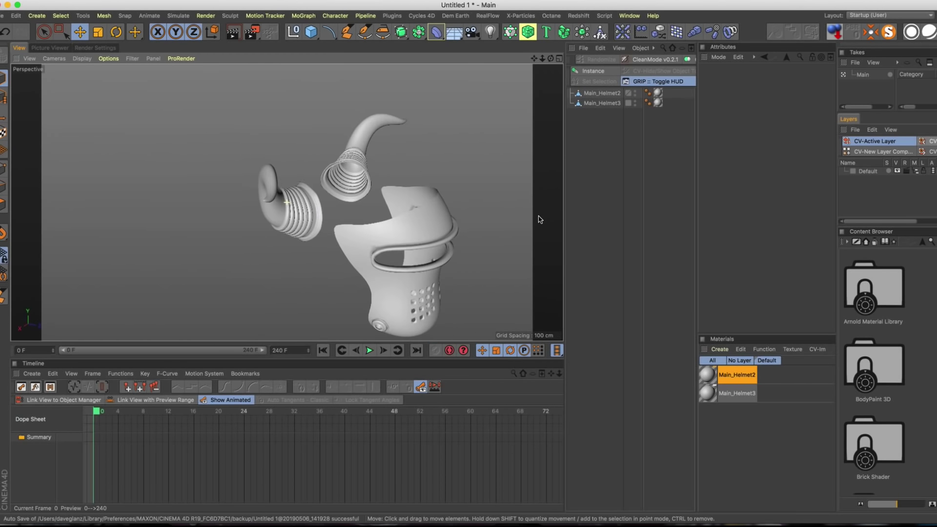
# Switch back to ZBrush and send the rear shell subtool Main_Helmet to Cinema 4D with GoZ
pyautogui.press('super+Tab')
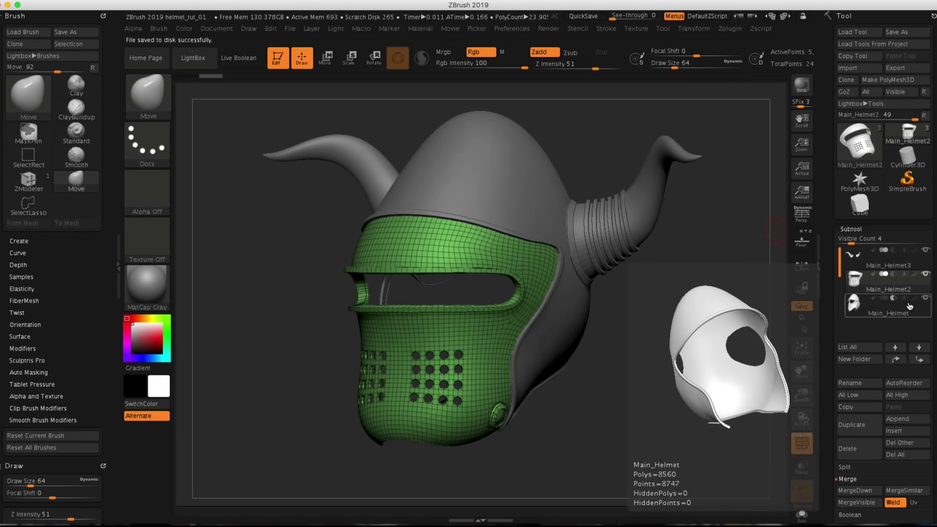
pyautogui.click(893, 302)
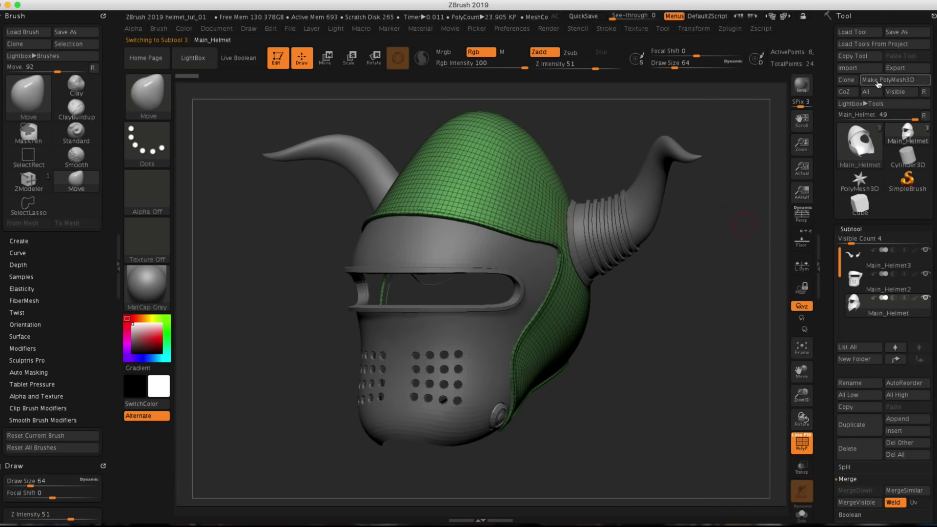
pyautogui.click(852, 93)
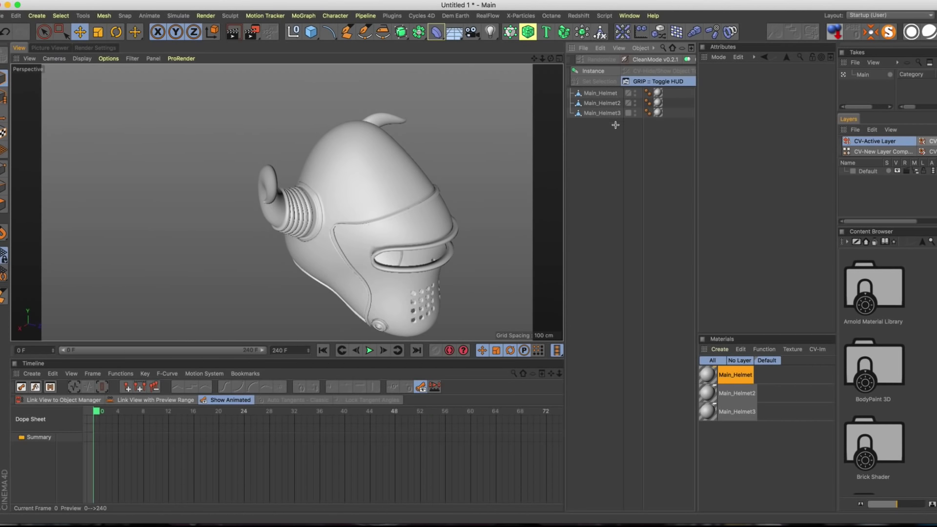
# Select all three imported helmet objects in Cinema 4D and inspect the assembled helmet
pyautogui.moveTo(615, 126); pyautogui.dragTo(596, 86)
pyautogui.moveTo(551, 58)
pyautogui.mouseDown()
pyautogui.moveTo(532, 57)
pyautogui.moveTo(546, 60)
pyautogui.mouseUp()
pyautogui.keyDown('alt'); pyautogui.moveTo(448, 210); pyautogui.dragTo(430, 192); pyautogui.keyUp('alt')
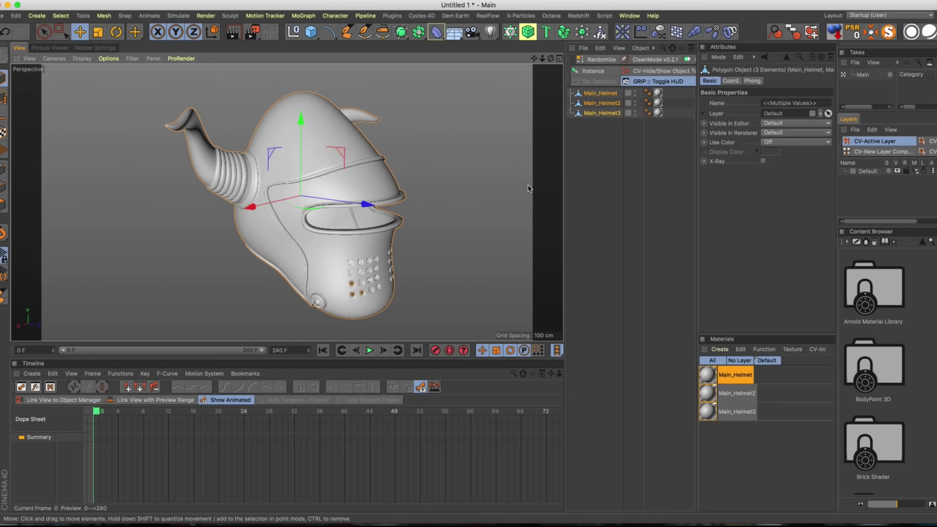
# Open valkaari link.webloc from the tutorial_helmet folder, review the c4D_PyGoZ GitHub page, and close it
pyautogui.press('super+Tab')
pyautogui.click(463, 216)
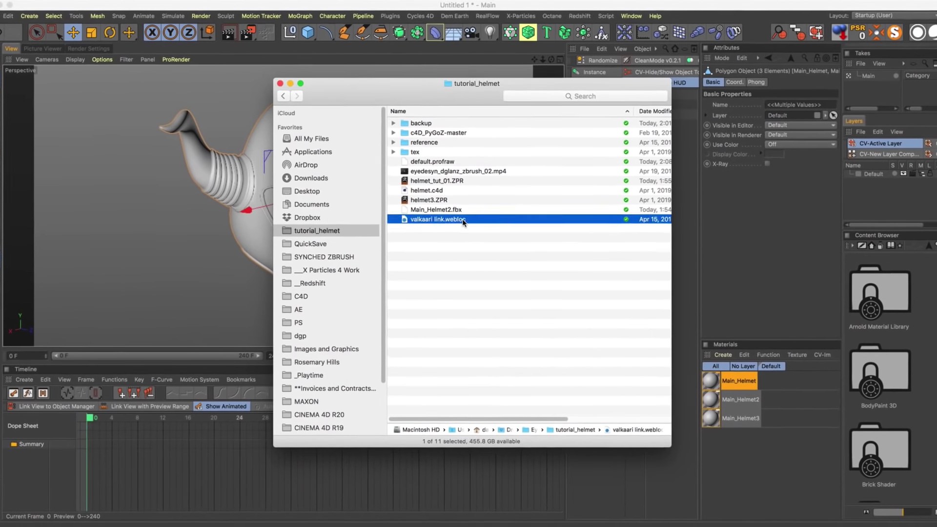
pyautogui.doubleClick(461, 218)
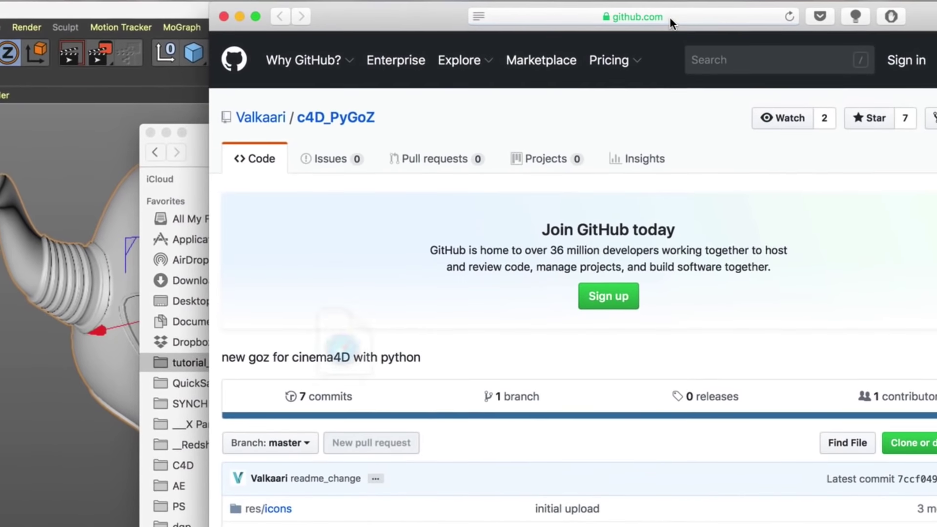
pyautogui.click(614, 8)
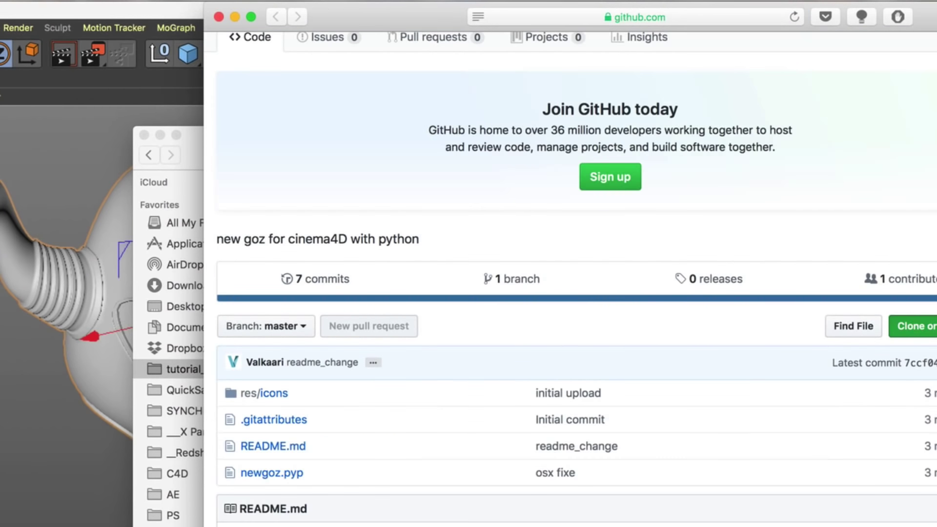
pyautogui.click(930, 326)
pyautogui.click(897, 194)
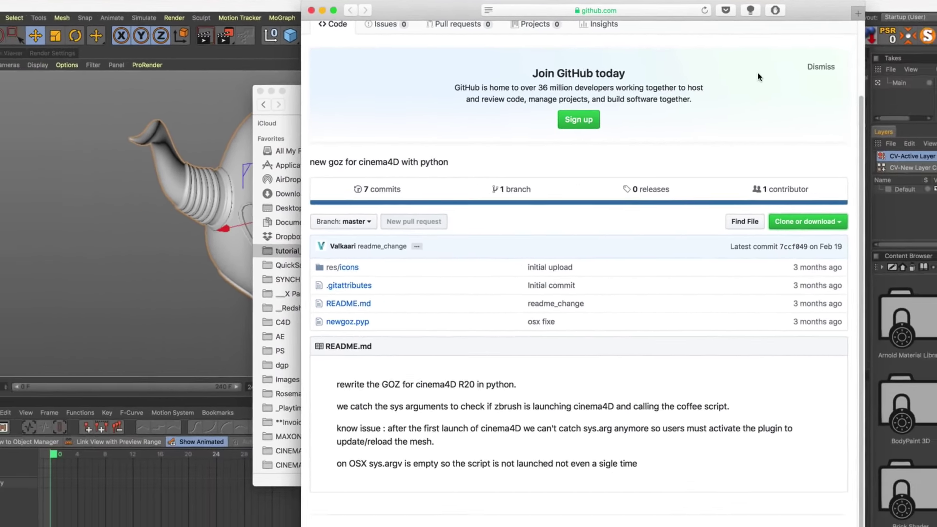
pyautogui.press('super+w')
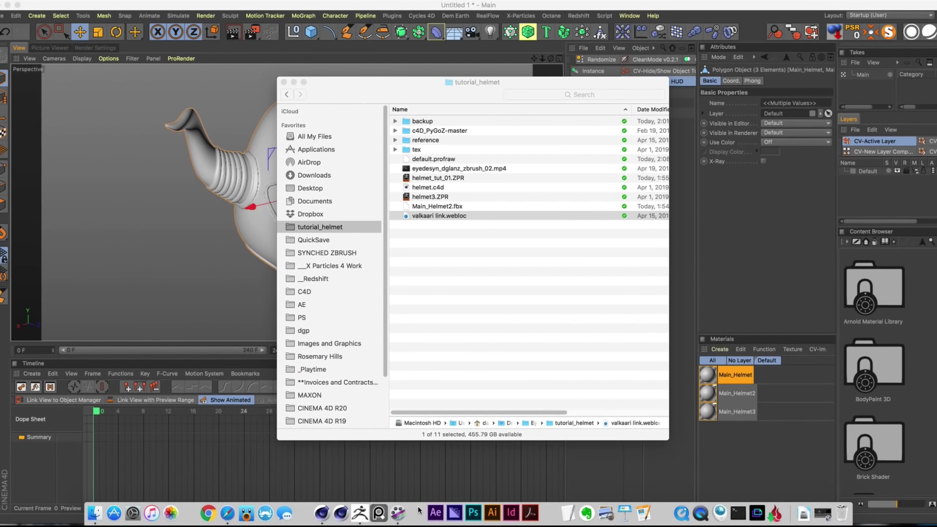
# Switch to Cinema 4D R20 and detach the C4D_PyGoZ-master plugin commands as a floating palette
pyautogui.click(425, 20)
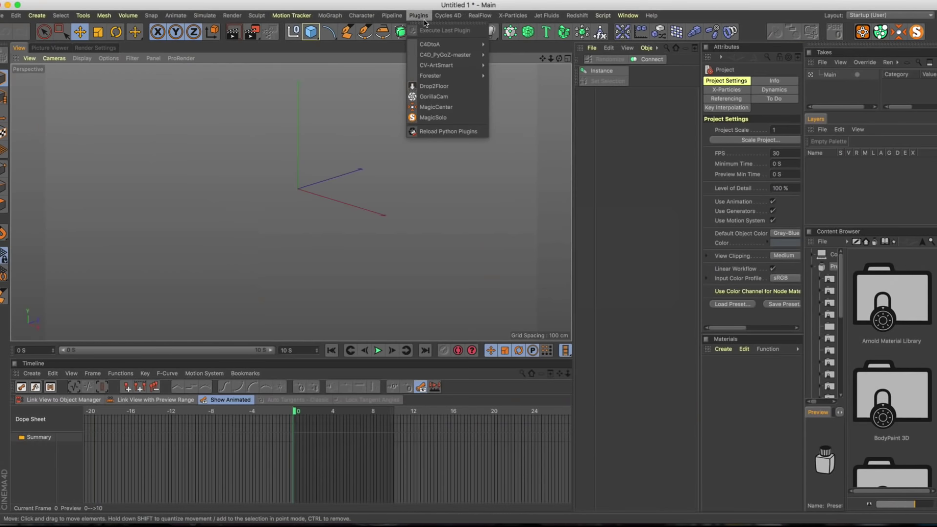
pyautogui.moveTo(435, 54)
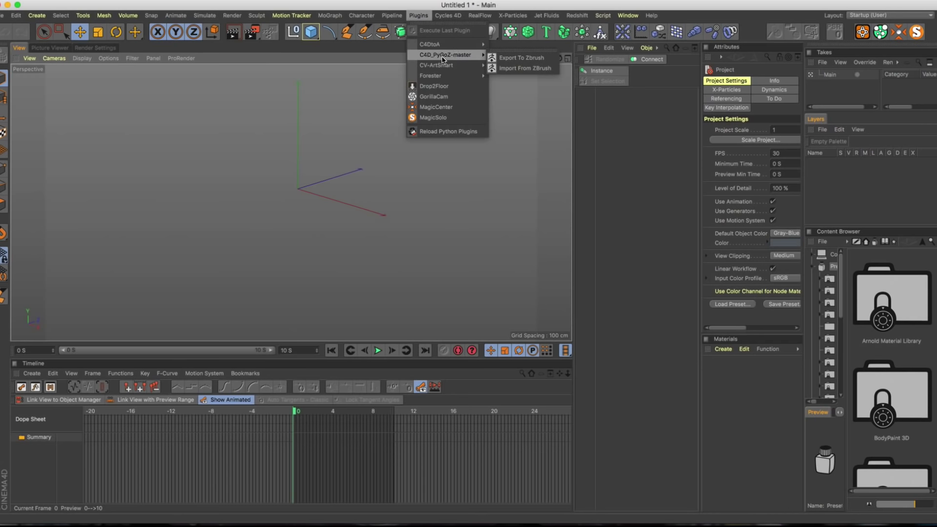
pyautogui.click(508, 68)
pyautogui.press('super+Tab')
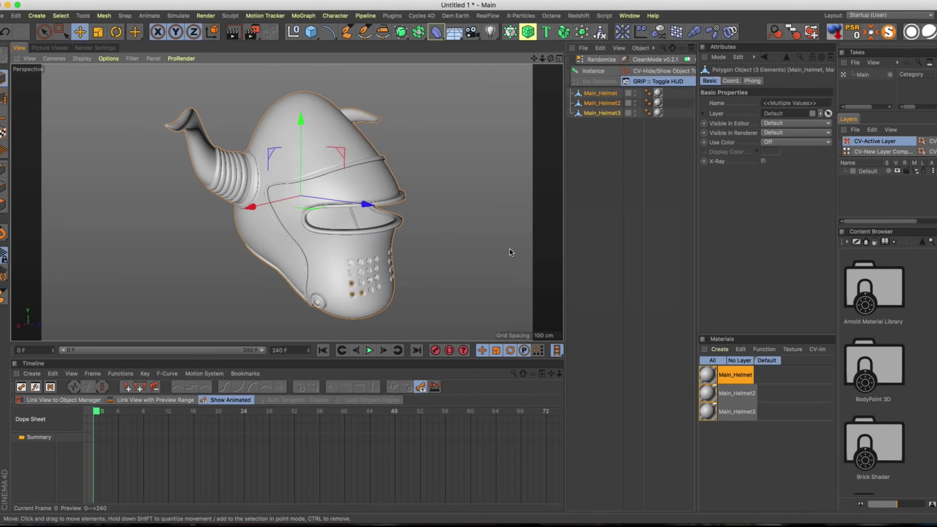
pyautogui.press('super+Tab')
pyautogui.press('super+Tab')
pyautogui.press('super+Tab')
pyautogui.press('super+Tab')
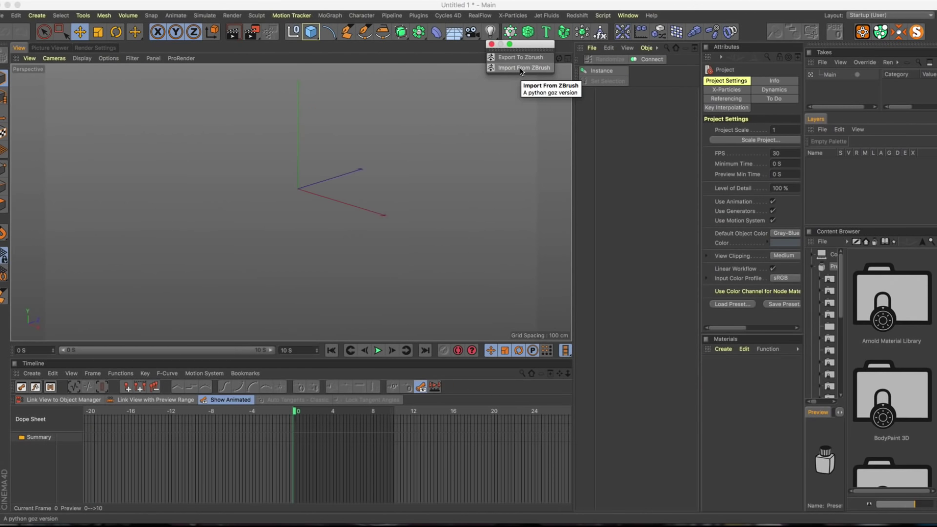
# Import the rear shell mesh with the plugin's Import From ZBrush command and move the floating palette into the viewport
pyautogui.click(521, 69)
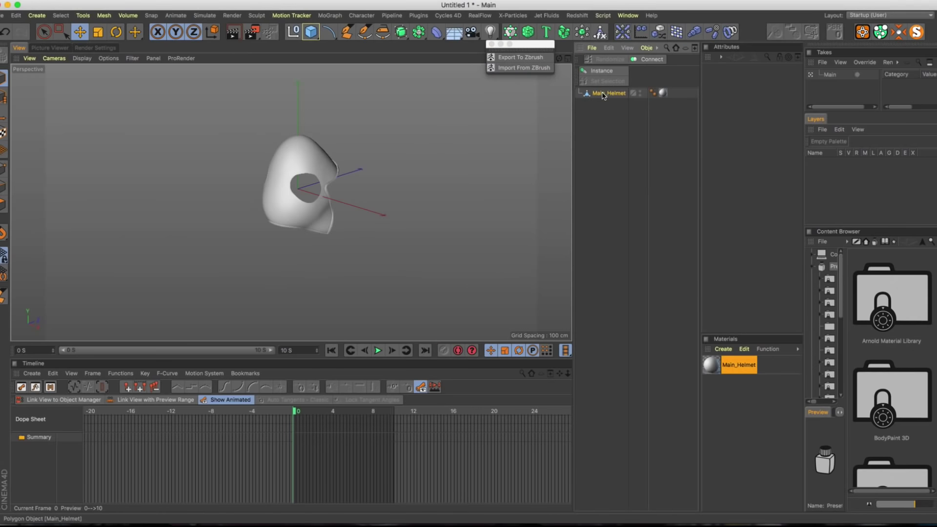
pyautogui.moveTo(535, 44); pyautogui.dragTo(541, 126)
pyautogui.moveTo(290, 202)
pyautogui.keyDown('alt'); pyautogui.mouseDown()
pyautogui.moveTo(185, 202)
pyautogui.moveTo(291, 203)
pyautogui.mouseUp(); pyautogui.keyUp('alt')
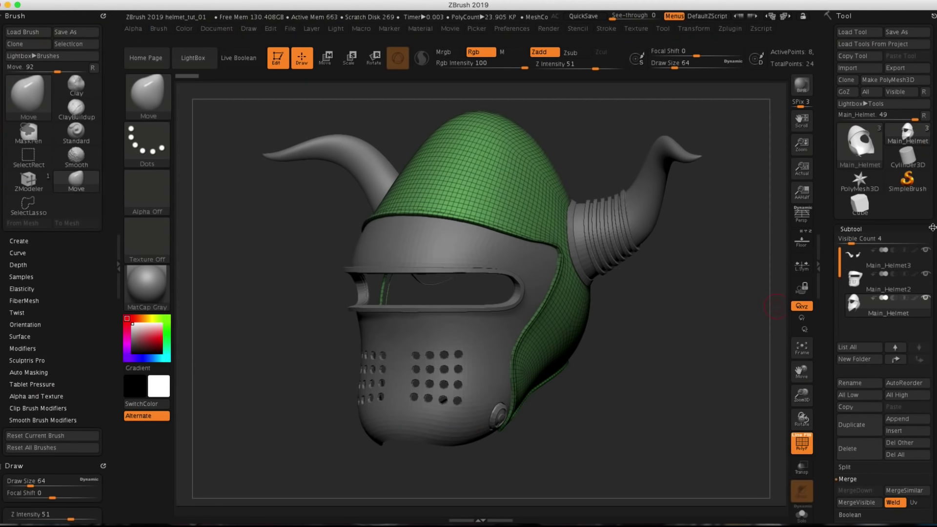
# Export all helmet subtools with FBX ExportImport as Main_Helmet.fbx into the tutorial_helmet folder
pyautogui.moveTo(935, 224); pyautogui.dragTo(932, 173)
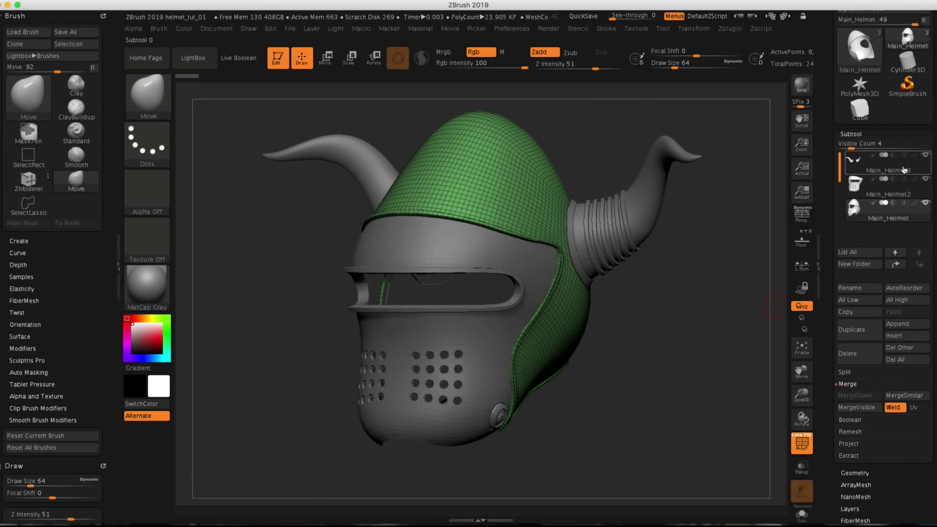
pyautogui.click(729, 30)
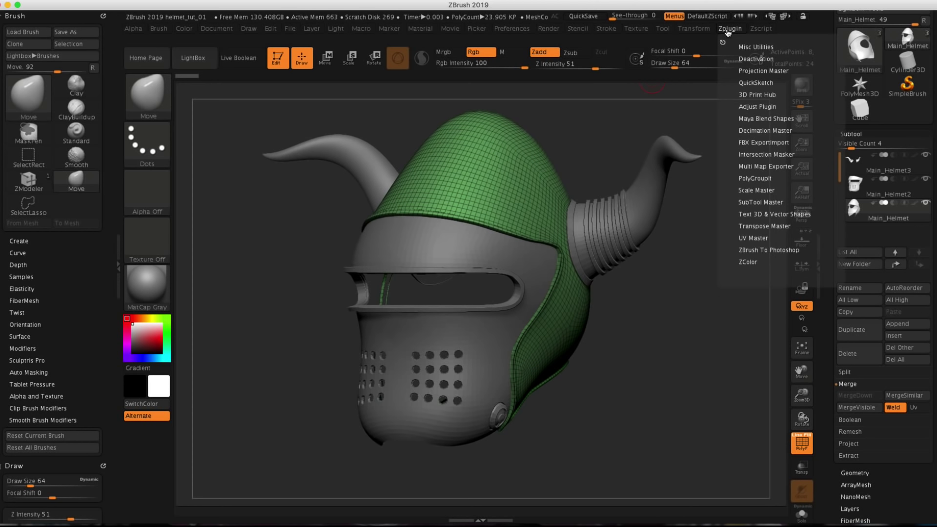
pyautogui.click(762, 143)
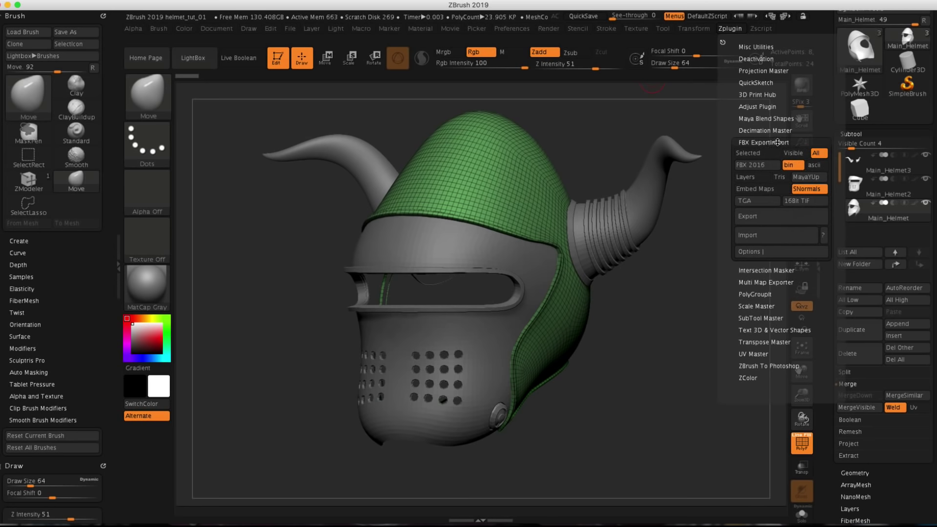
pyautogui.click(783, 218)
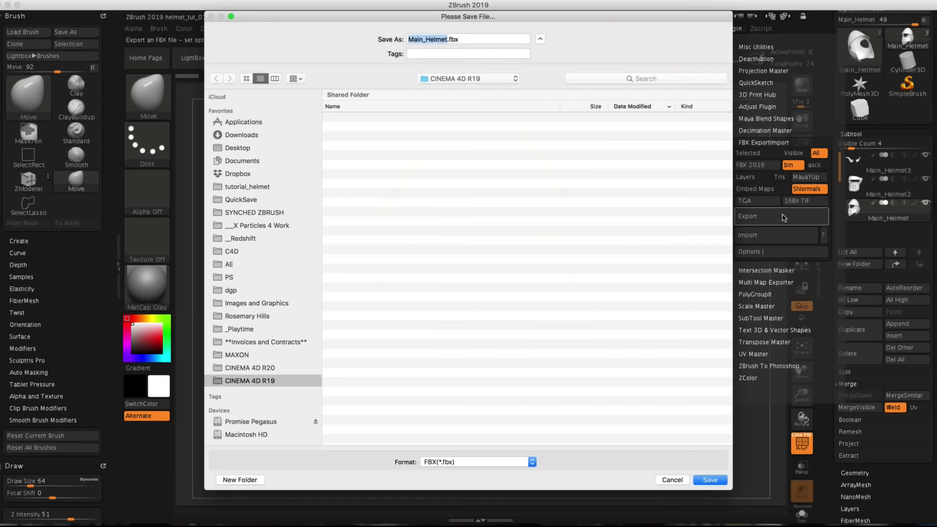
pyautogui.click(263, 187)
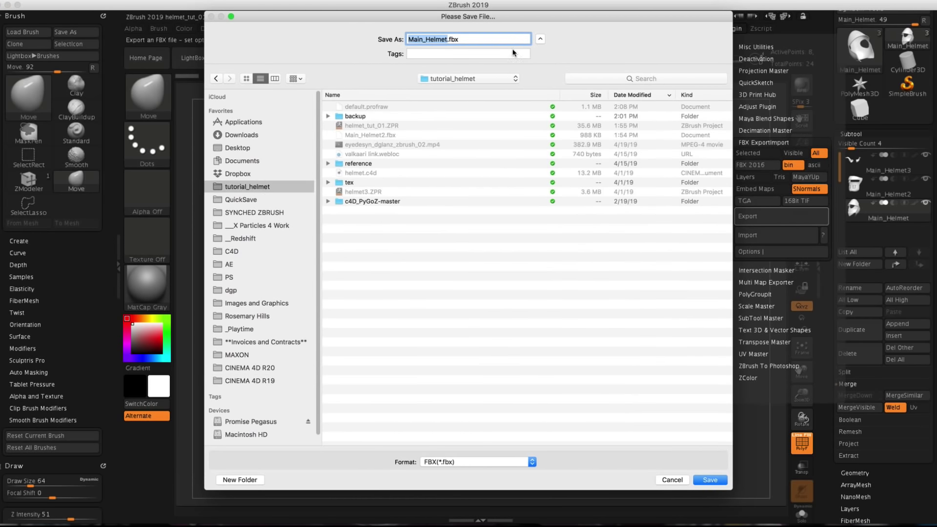
pyautogui.click(710, 480)
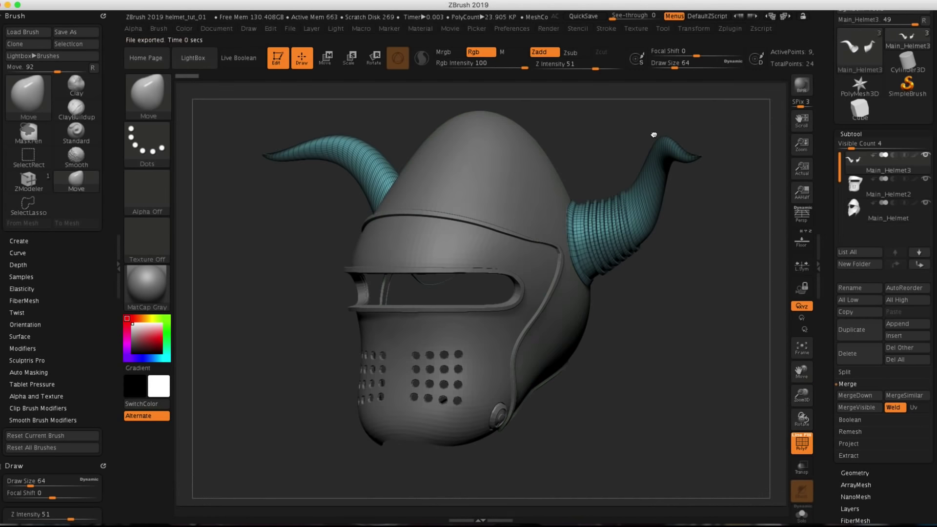
# Switch to Cinema 4D and import Main_Helmet.fbx from the tutorial_helmet folder with the default FBX import settings
pyautogui.press('super+Tab')
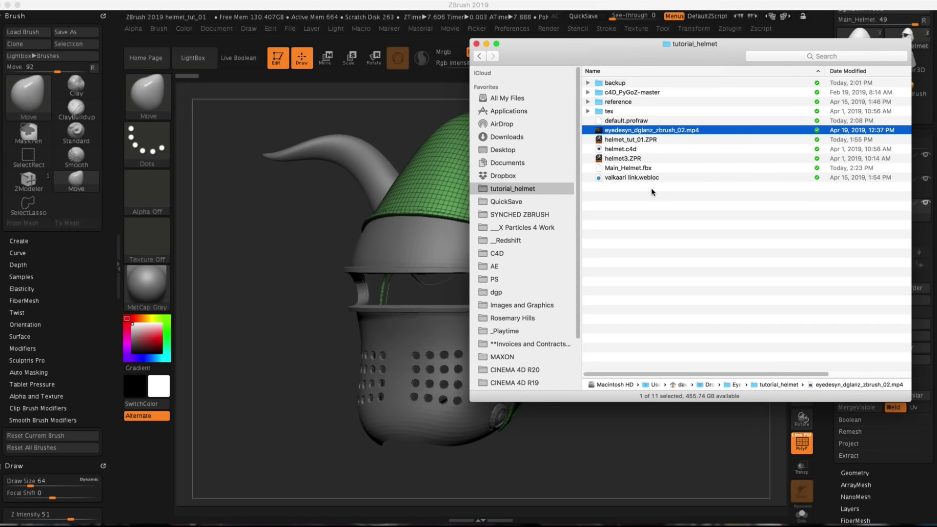
pyautogui.click(656, 199)
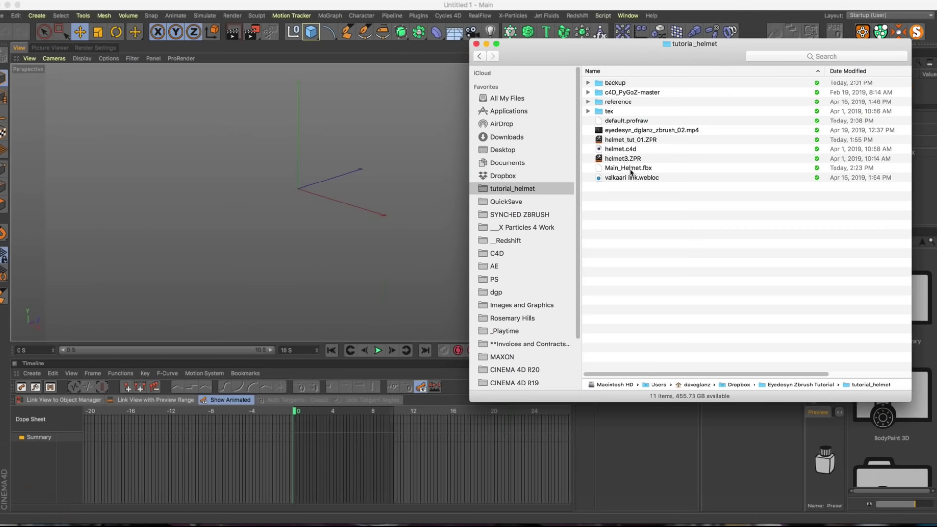
pyautogui.moveTo(631, 169); pyautogui.dragTo(275, 226)
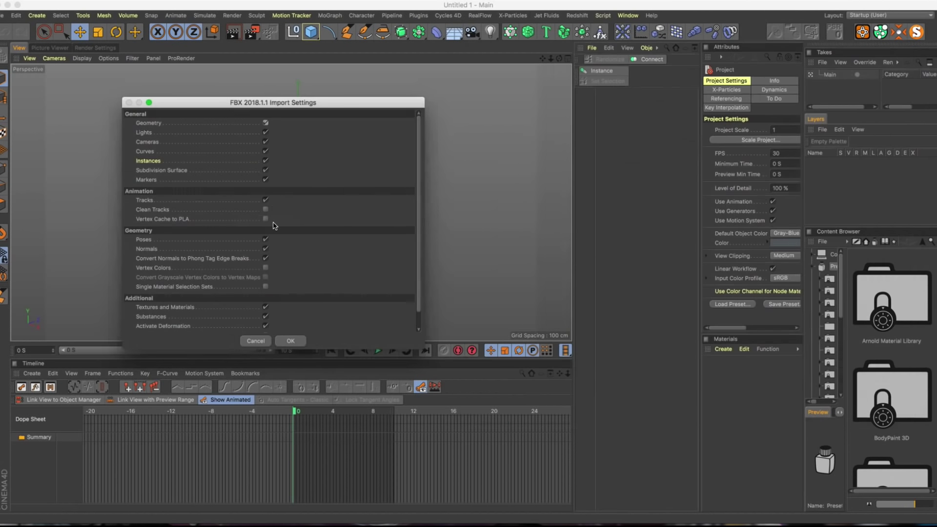
pyautogui.click(290, 340)
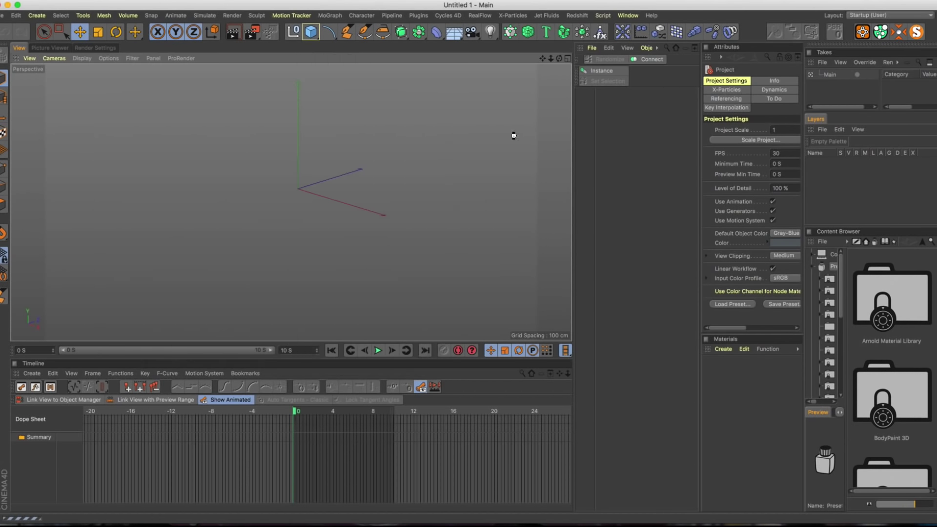
# Take the three Main_Helmet meshes out of their Subdivision Surface objects and delete the emptied generators
pyautogui.click(615, 103)
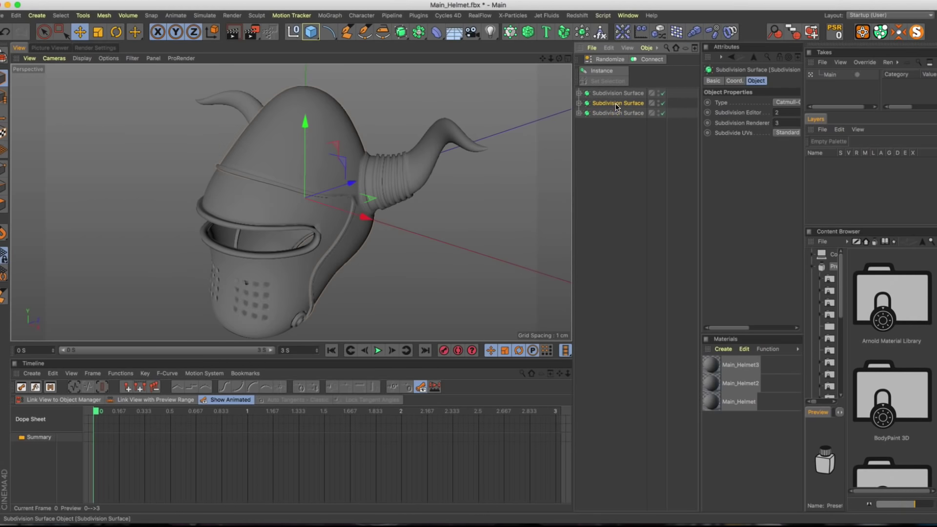
pyautogui.click(617, 94)
pyautogui.click(578, 112)
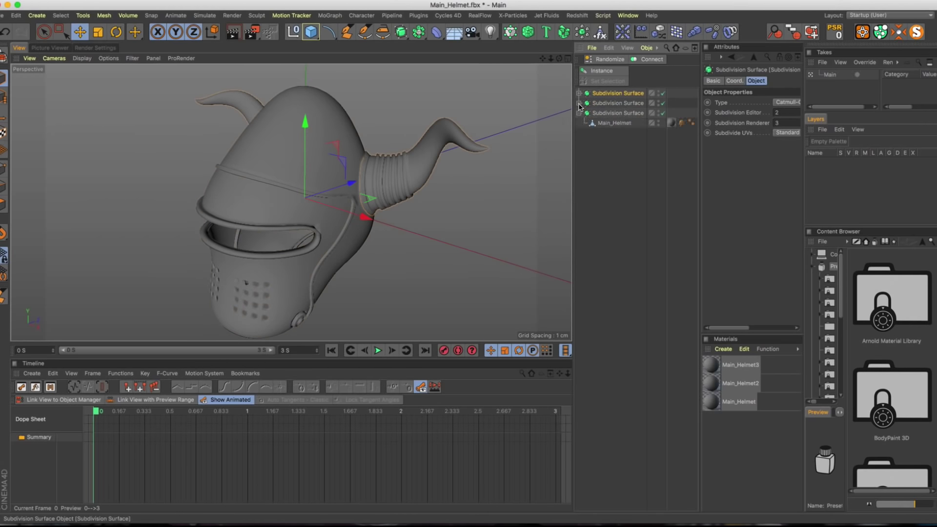
pyautogui.click(579, 103)
pyautogui.click(579, 93)
pyautogui.click(605, 103)
pyautogui.keyDown('super'); pyautogui.click(613, 122); pyautogui.keyUp('super')
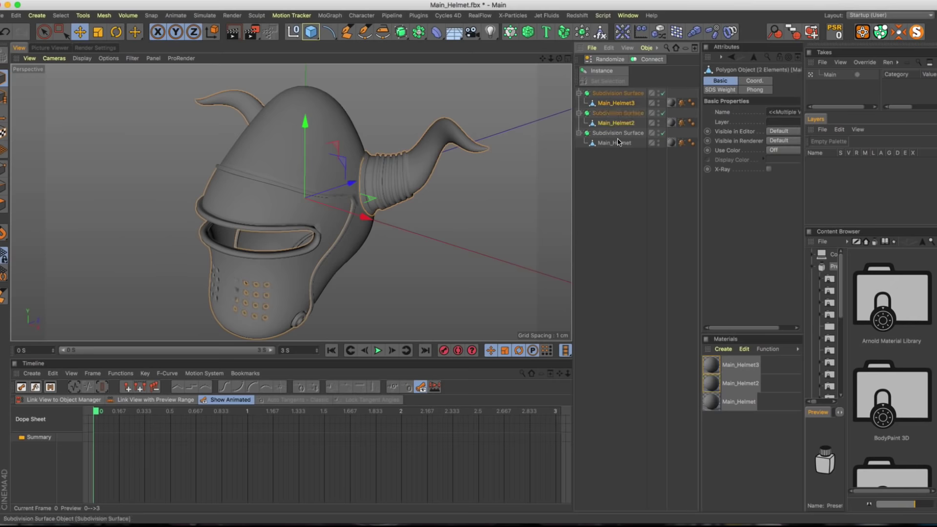
pyautogui.keyDown('super'); pyautogui.moveTo(618, 144); pyautogui.dragTo(619, 170); pyautogui.keyUp('super')
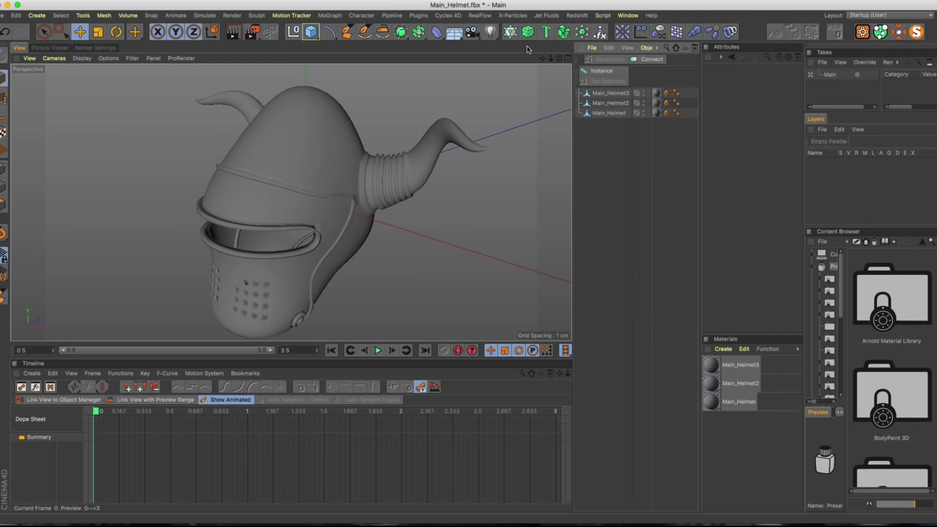
pyautogui.moveTo(559, 58); pyautogui.dragTo(552, 34)
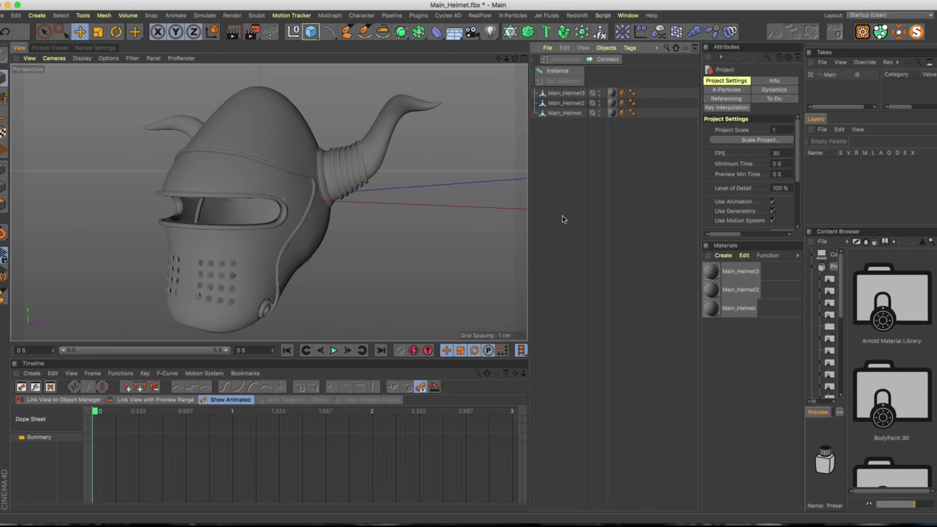
# Save the Cinema 4D scene as Main_Helmet.c4d in the tutorial_helmet folder
pyautogui.press('super+s')
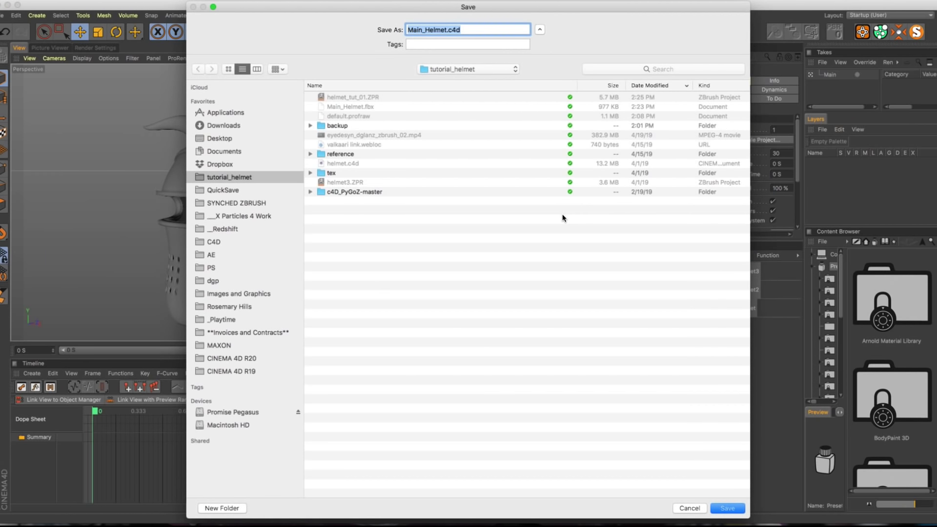
pyautogui.press('Left')
pyautogui.press('Return')
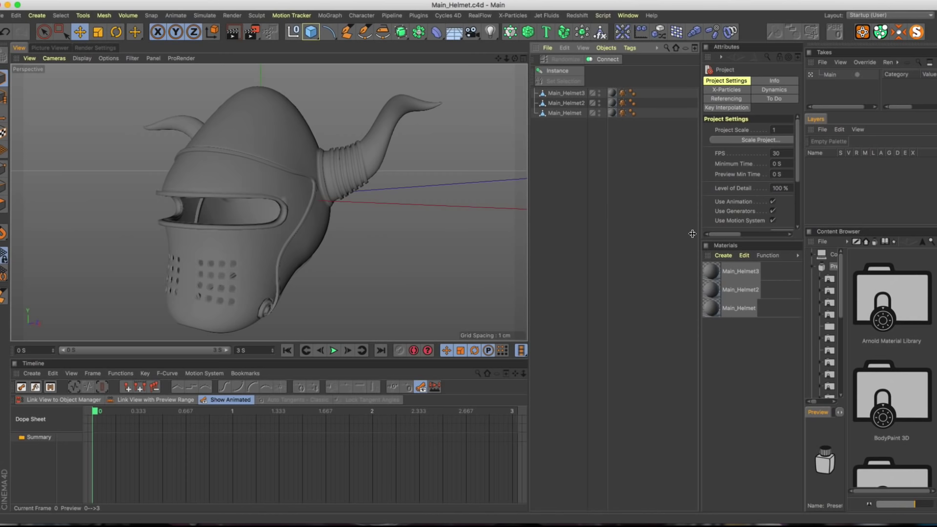
# Widen the Attributes and Materials area, then undock the Content Browser as an enlarged floating window
pyautogui.moveTo(693, 234); pyautogui.dragTo(577, 243)
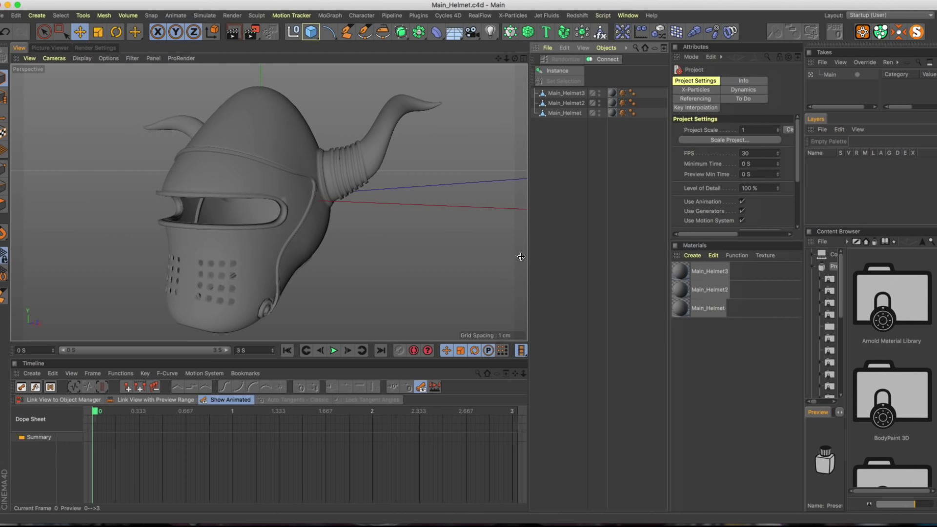
pyautogui.moveTo(520, 257); pyautogui.dragTo(511, 257)
pyautogui.click(809, 232)
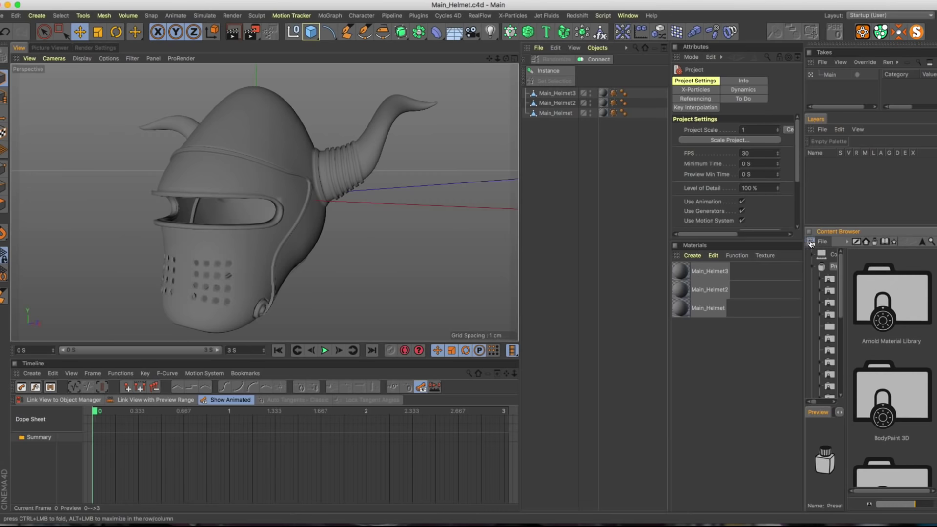
pyautogui.click(799, 246)
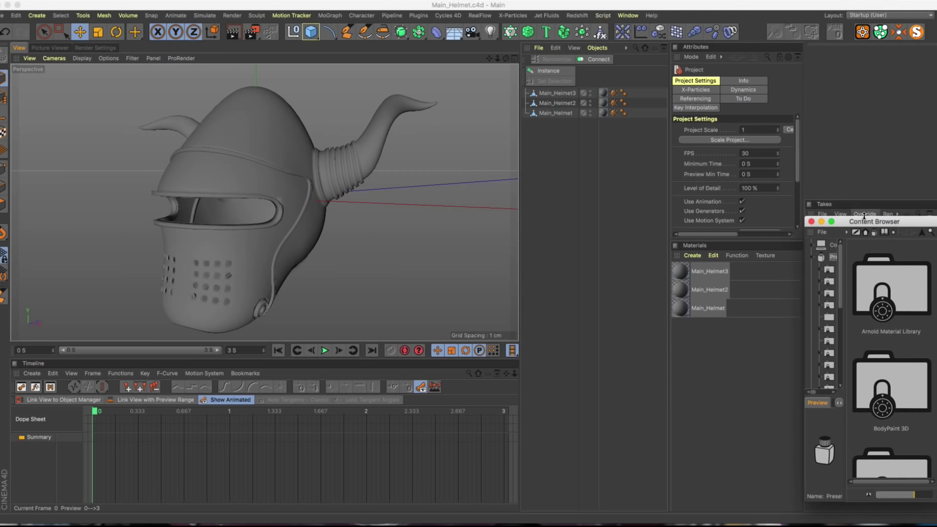
pyautogui.moveTo(864, 214); pyautogui.dragTo(627, 50)
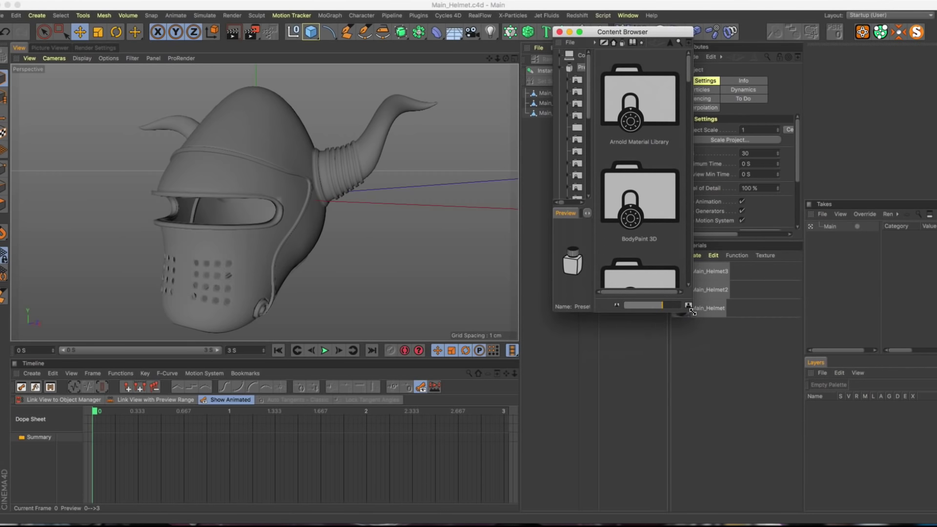
pyautogui.moveTo(692, 312); pyautogui.dragTo(933, 521)
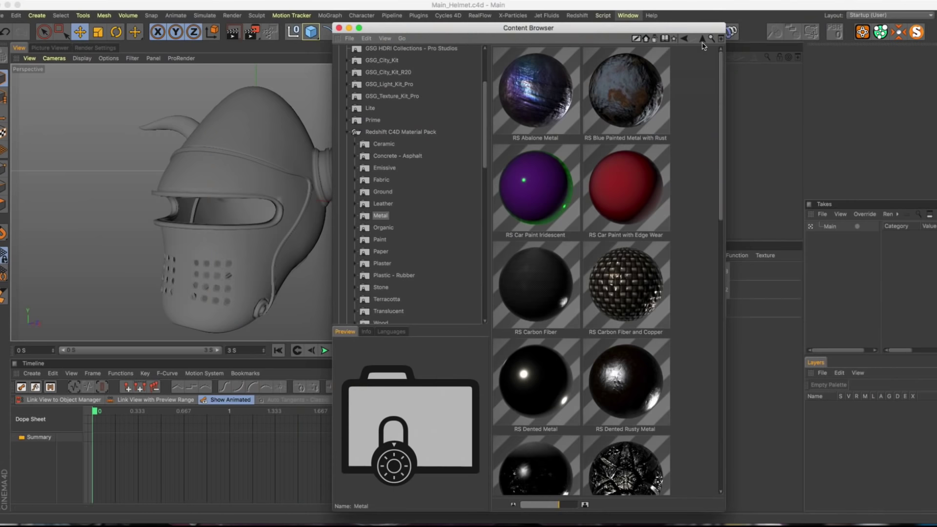
# Search the presets for "rs scratched" and add RS Scratched and Dented Metal and RS Scratched Metal to the scene materials
pyautogui.click(702, 40)
pyautogui.click(712, 38)
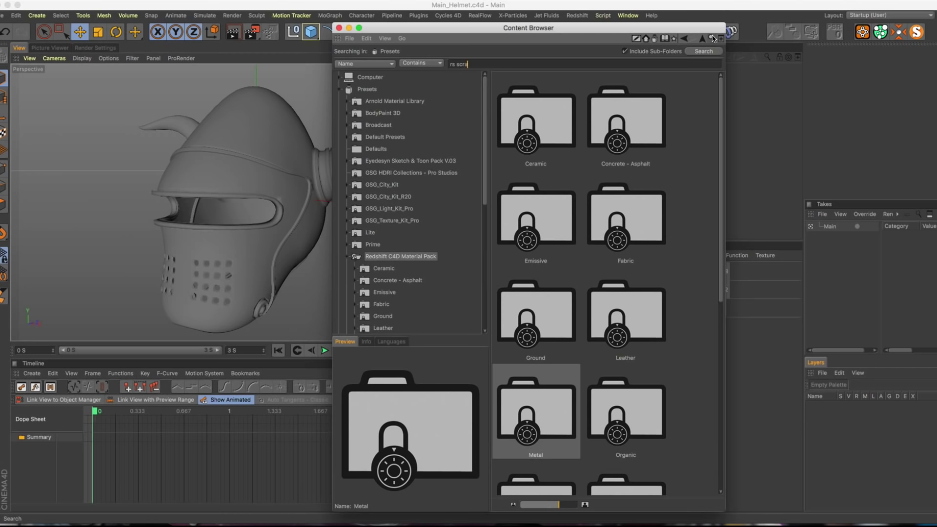
pyautogui.write('rs scratched')
pyautogui.press('Return')
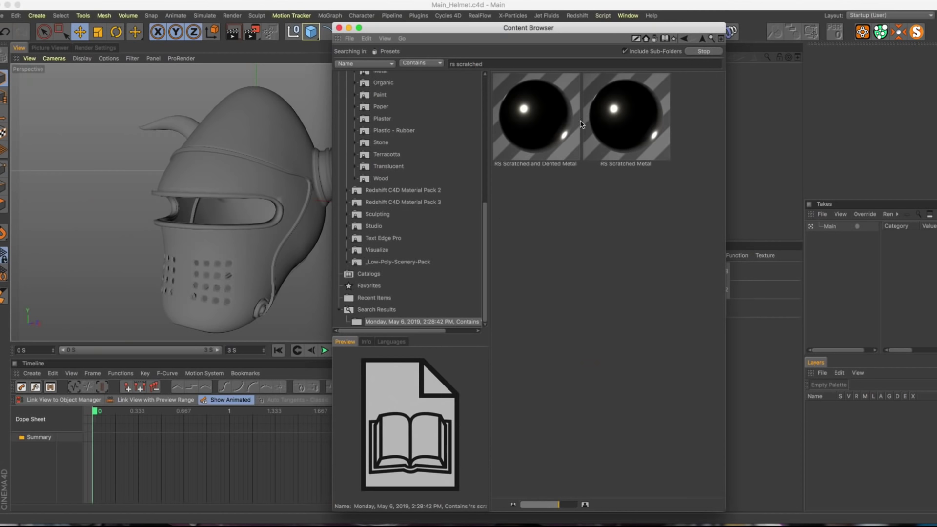
pyautogui.click(557, 131)
pyautogui.moveTo(655, 187); pyautogui.dragTo(561, 112)
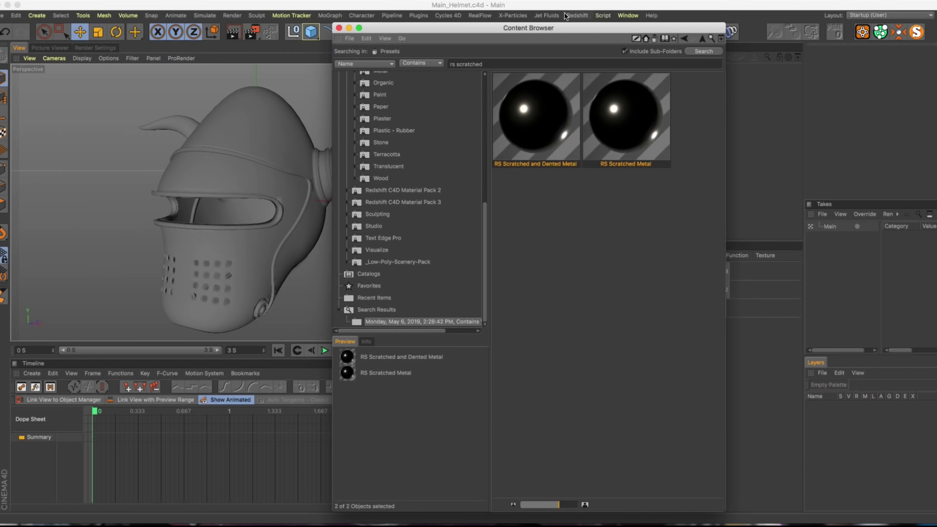
pyautogui.moveTo(538, 29); pyautogui.dragTo(353, 35)
pyautogui.moveTo(347, 123); pyautogui.dragTo(725, 360)
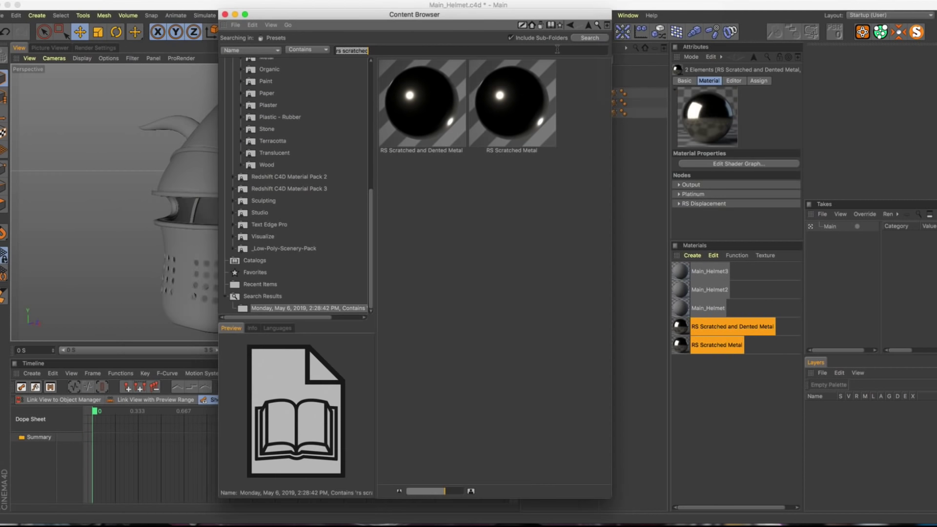
# Search the presets for "RS Dented Rusty Metal_PROC+" and add that material to the scene
pyautogui.tripleClick(557, 49)
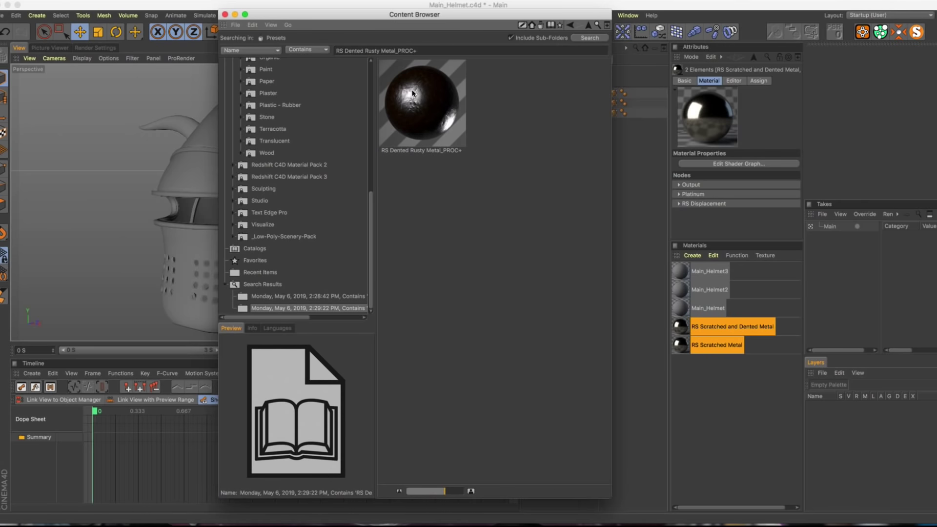
pyautogui.moveTo(413, 93); pyautogui.dragTo(727, 367)
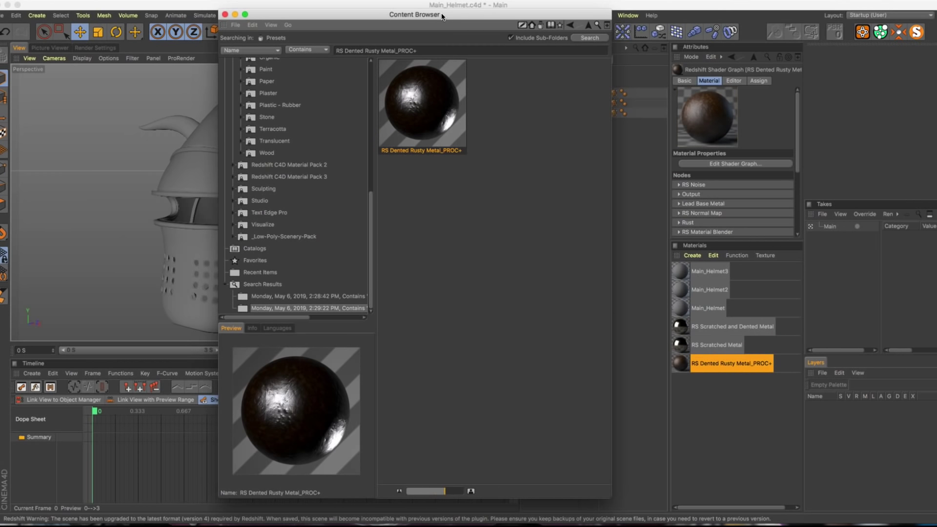
pyautogui.moveTo(443, 17); pyautogui.dragTo(469, 11)
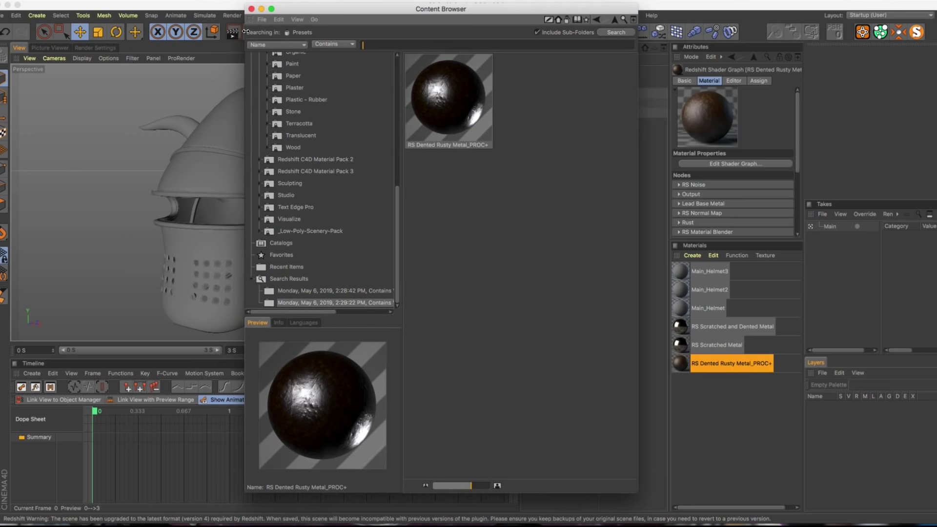
# Search the presets for "shimmer", add RS Shimmer Glass to the scene materials, and close the Content Browser
pyautogui.write('shimmer')
pyautogui.press('Return')
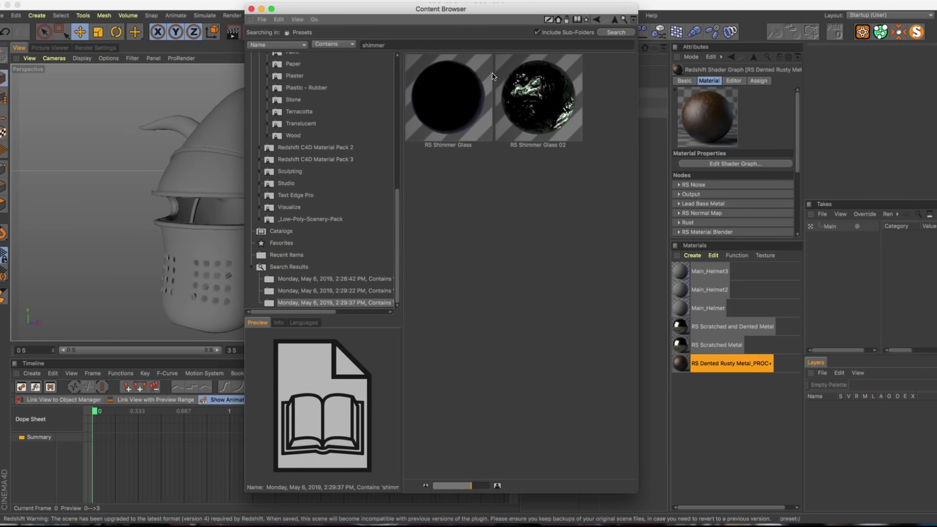
pyautogui.click(464, 107)
pyautogui.moveTo(463, 93); pyautogui.dragTo(751, 407)
pyautogui.click(251, 9)
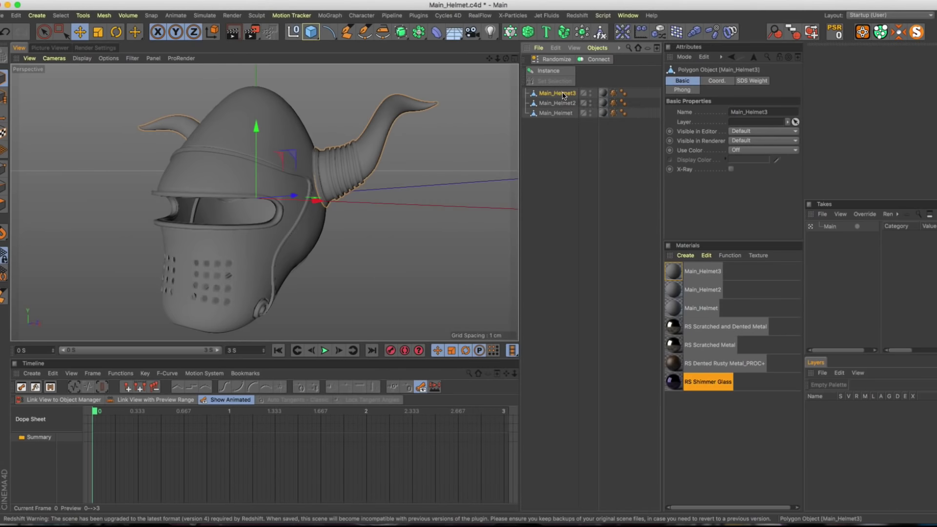
# Rename the objects Main_Helmet3, Main_Helmet2 and Main_Helmet as horns, visor and back
pyautogui.doubleClick(561, 93)
pyautogui.write('H')
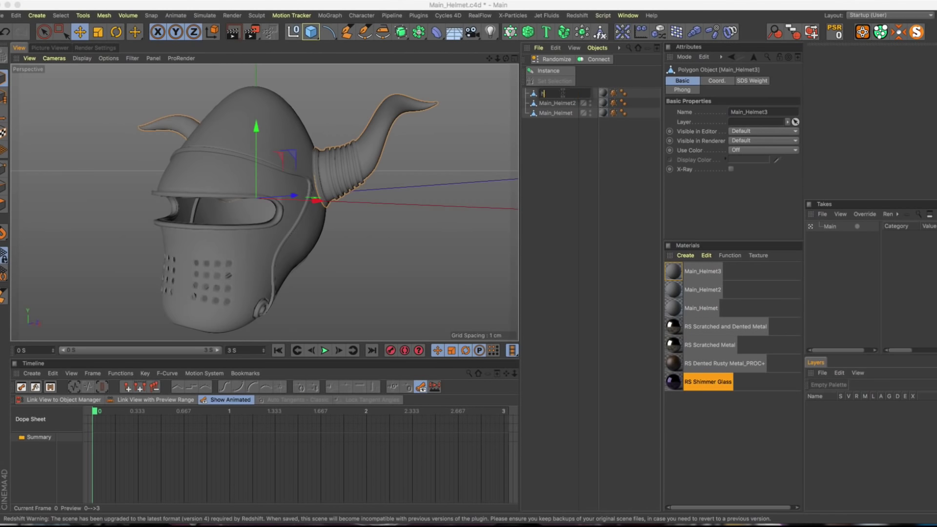
pyautogui.press('BackSpace')
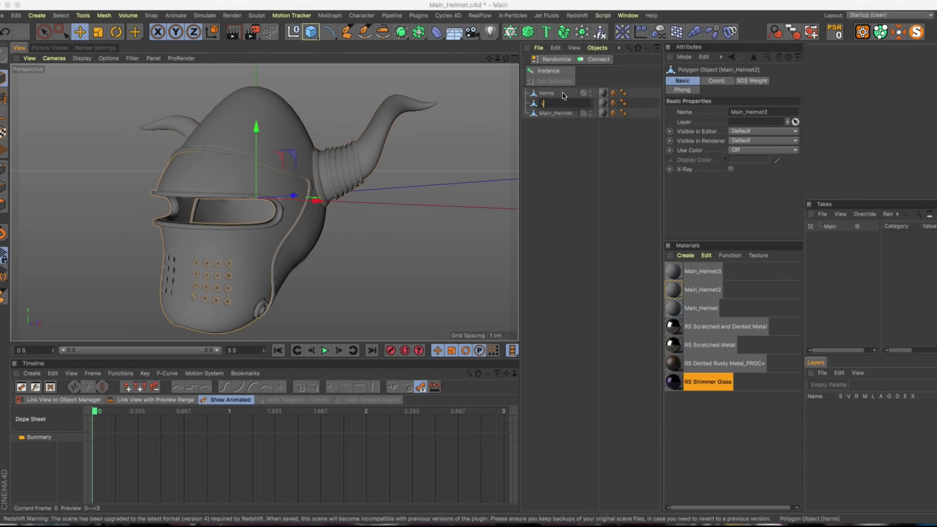
pyautogui.press('Tab')
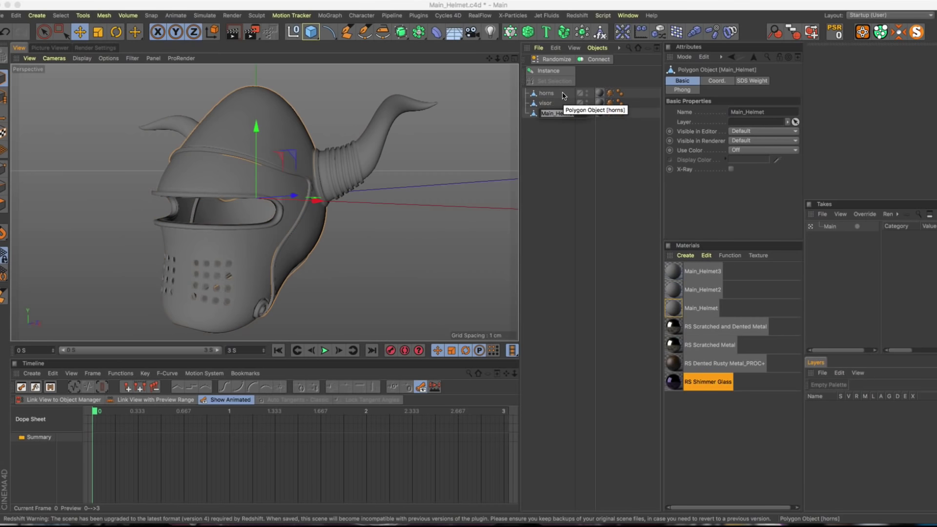
pyautogui.write('back')
pyautogui.press('Return')
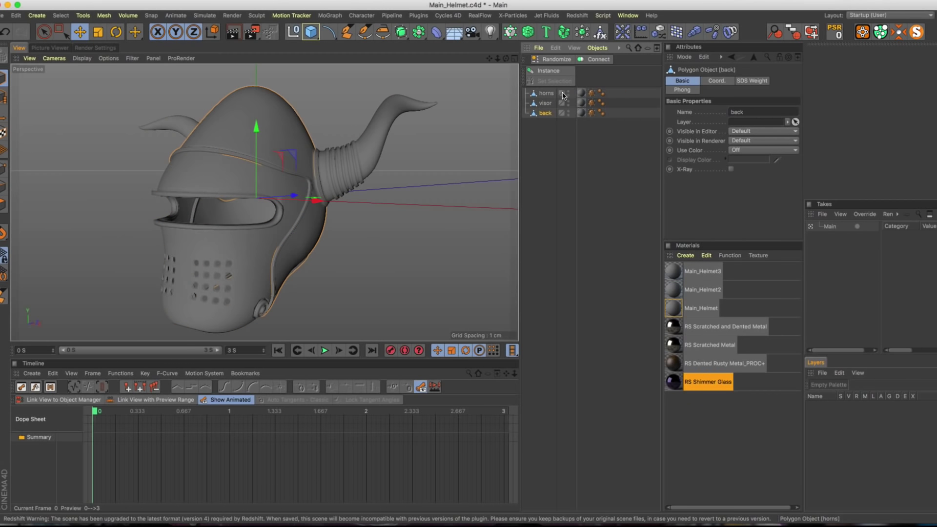
# Replace the material on the horns object with RS Dented Rusty Metal_PROC+
pyautogui.click(546, 93)
pyautogui.click(581, 93)
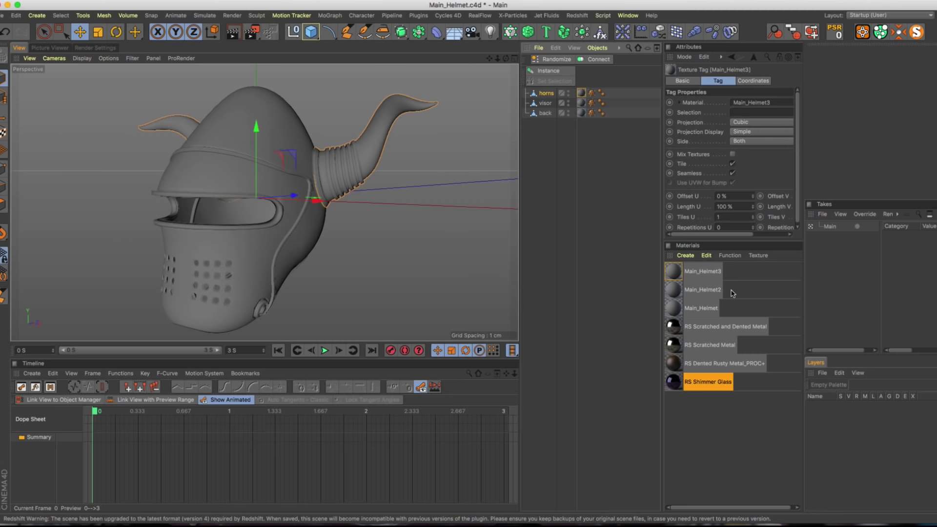
pyautogui.click(684, 364)
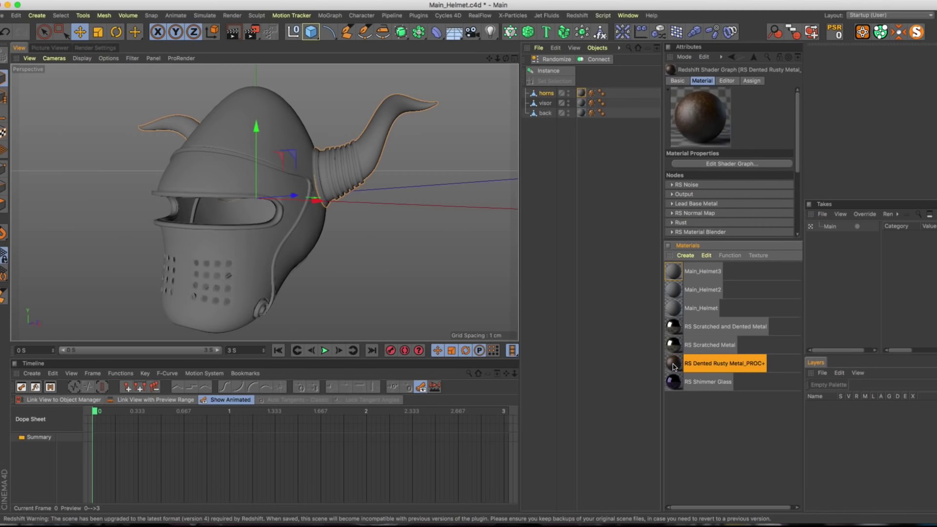
pyautogui.moveTo(673, 367); pyautogui.dragTo(583, 93)
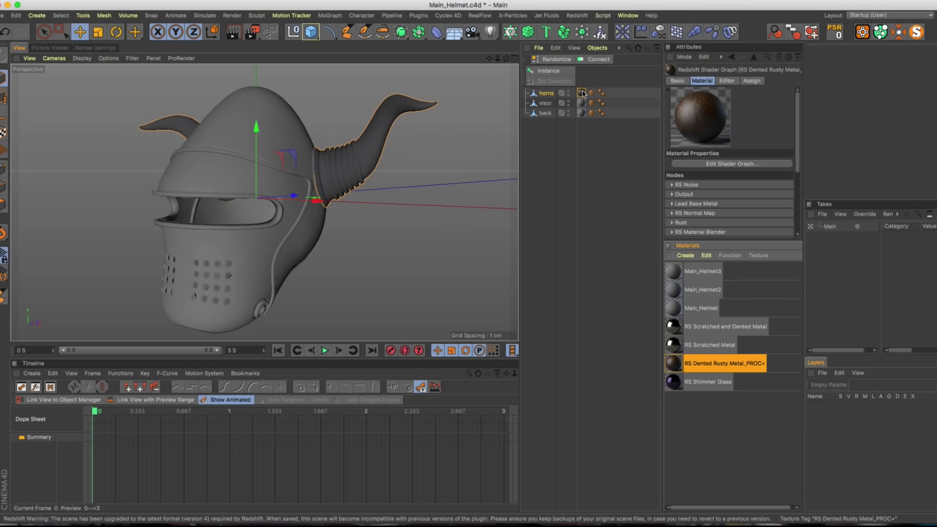
# Replace the visor's material with RS Scratched Metal and the back's material with RS Scratched and Dented Metal
pyautogui.click(580, 104)
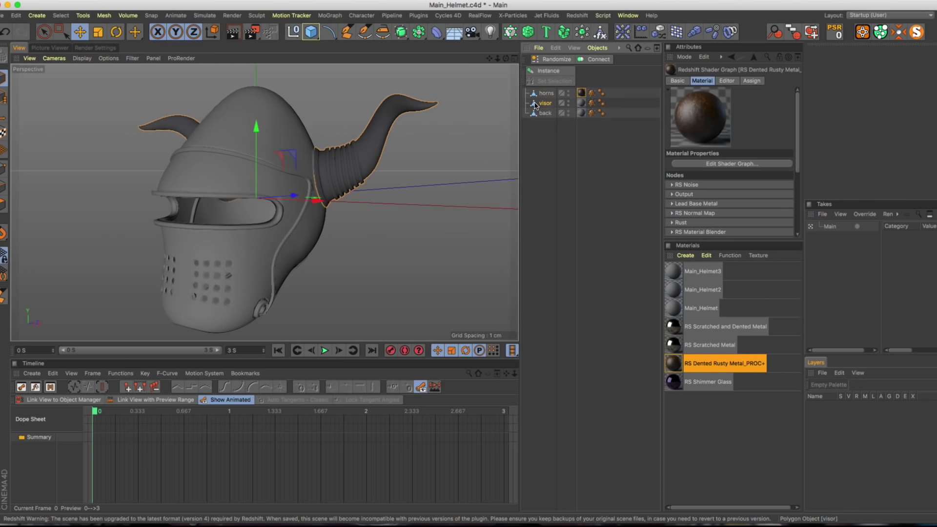
pyautogui.click(581, 104)
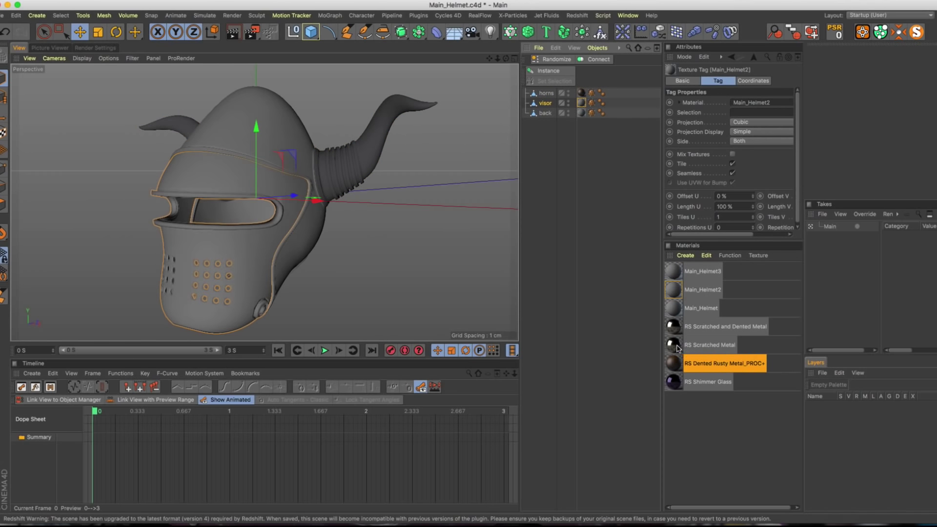
pyautogui.moveTo(677, 347); pyautogui.dragTo(579, 104)
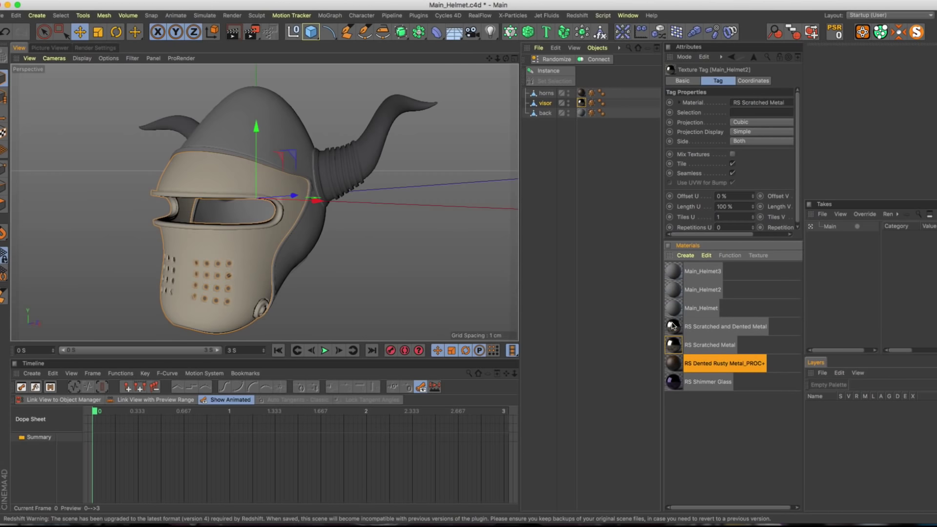
pyautogui.moveTo(672, 326); pyautogui.dragTo(581, 113)
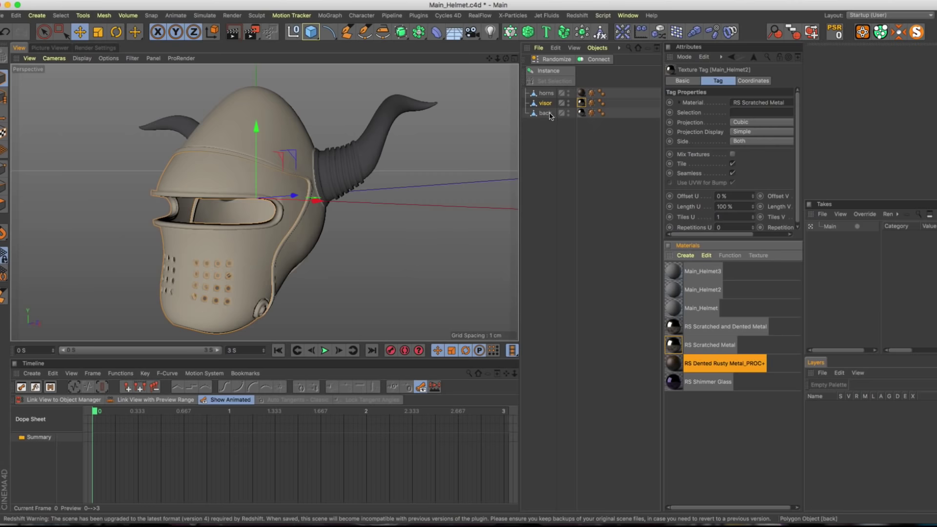
pyautogui.click(556, 181)
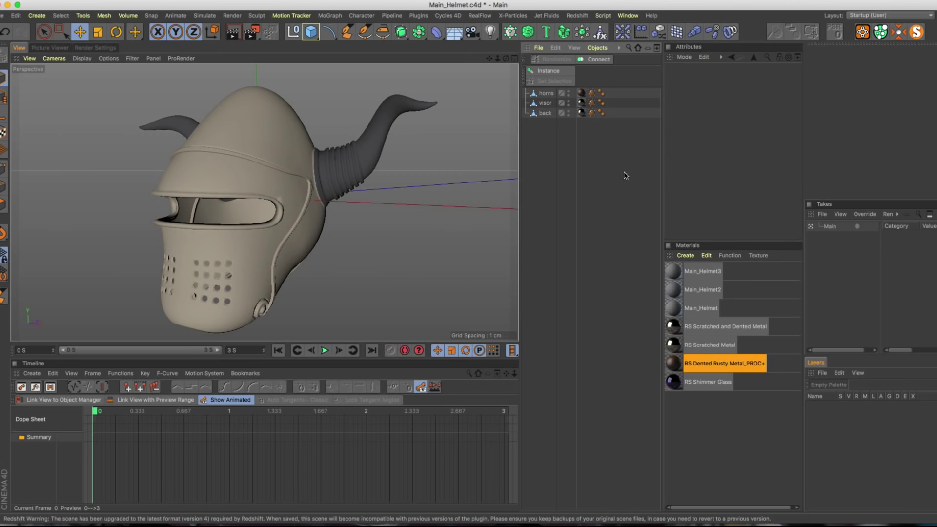
# Set the renderer to Redshift in the render settings and open the Redshift options
pyautogui.click(233, 15)
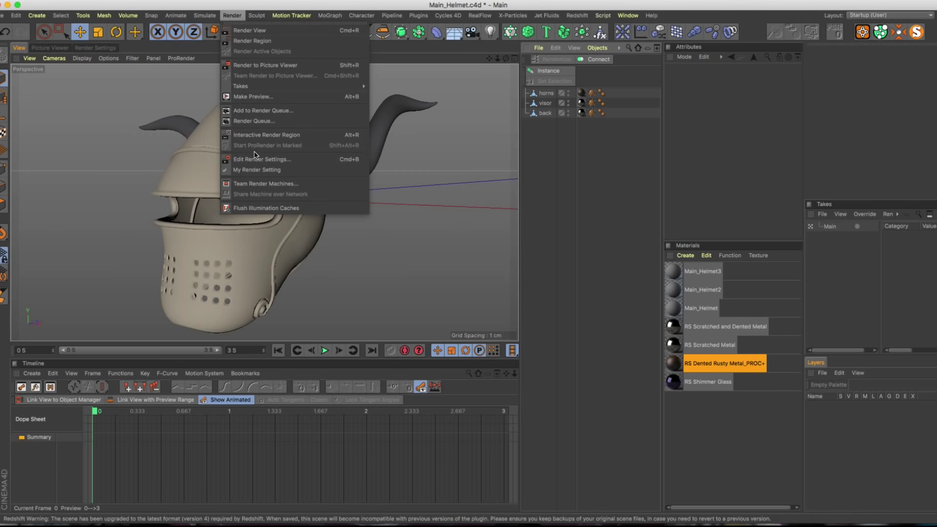
pyautogui.click(289, 160)
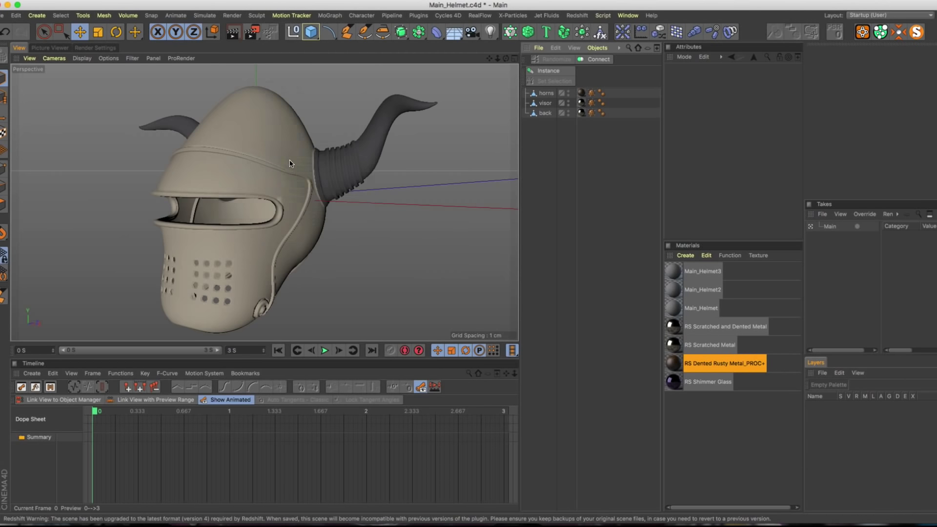
pyautogui.click(86, 72)
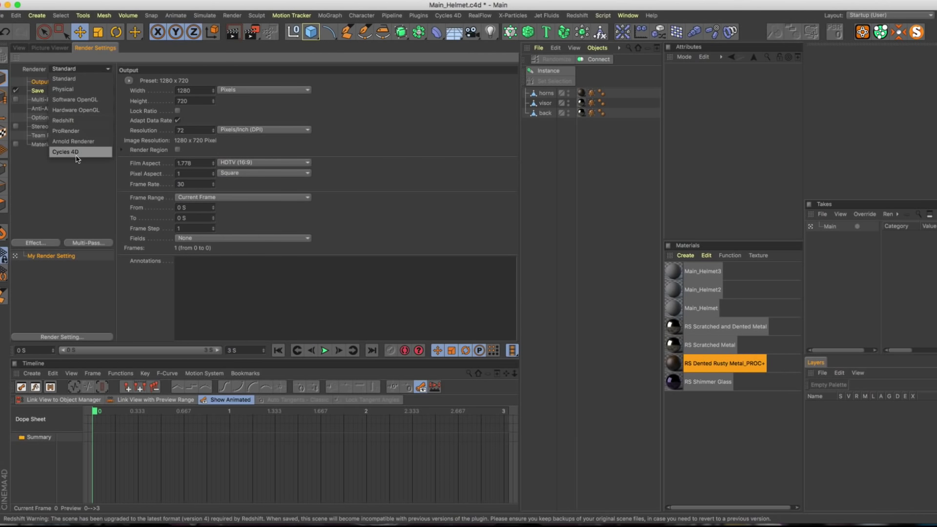
pyautogui.click(82, 120)
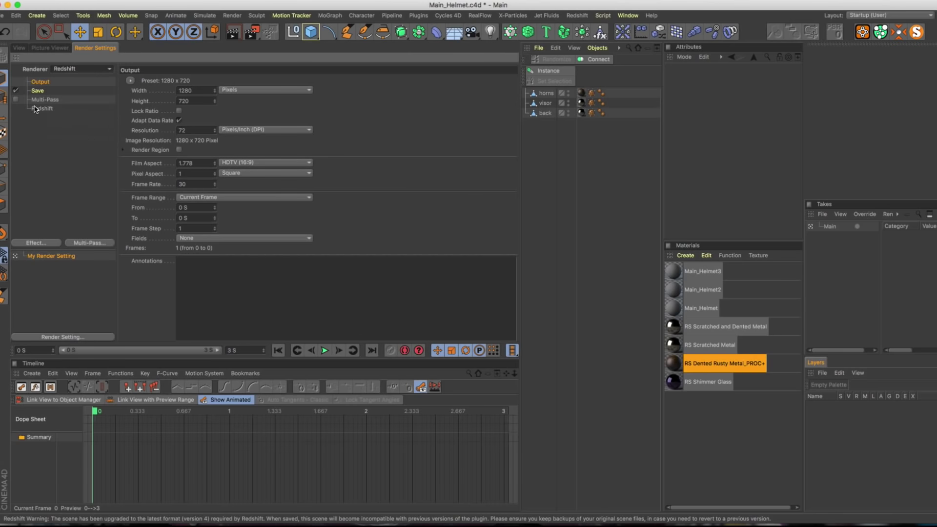
pyautogui.click(42, 109)
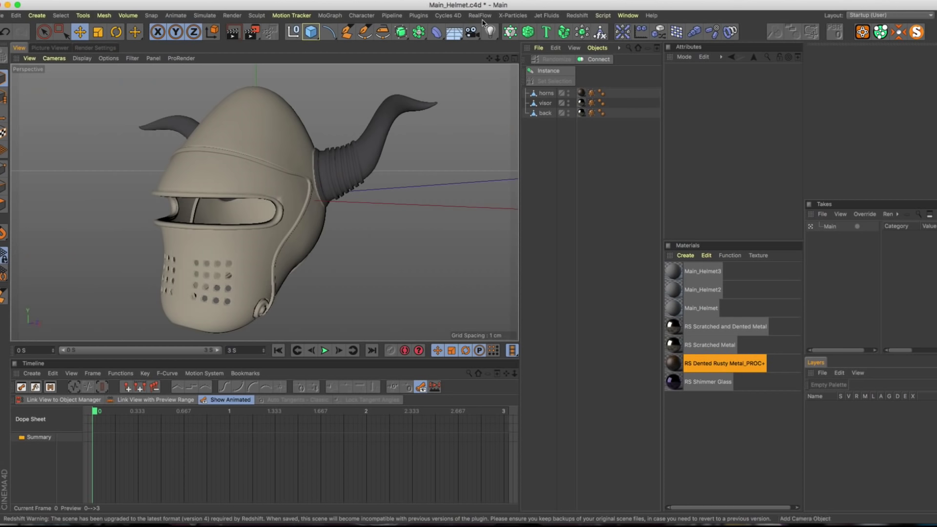
# Dock the Redshift commands as a palette between the viewport and the object list, and widen the viewport area
pyautogui.click(568, 16)
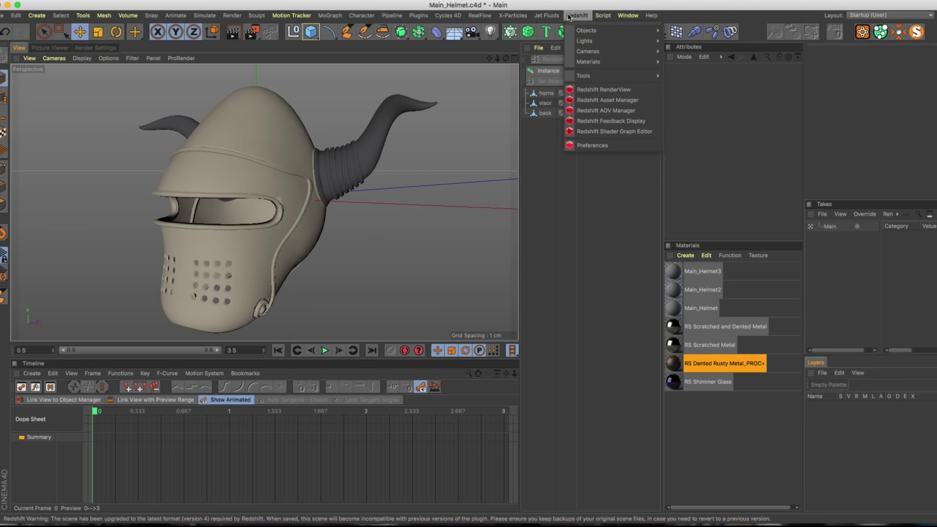
pyautogui.click(569, 16)
pyautogui.click(569, 16)
pyautogui.click(602, 22)
pyautogui.moveTo(602, 17); pyautogui.dragTo(513, 121)
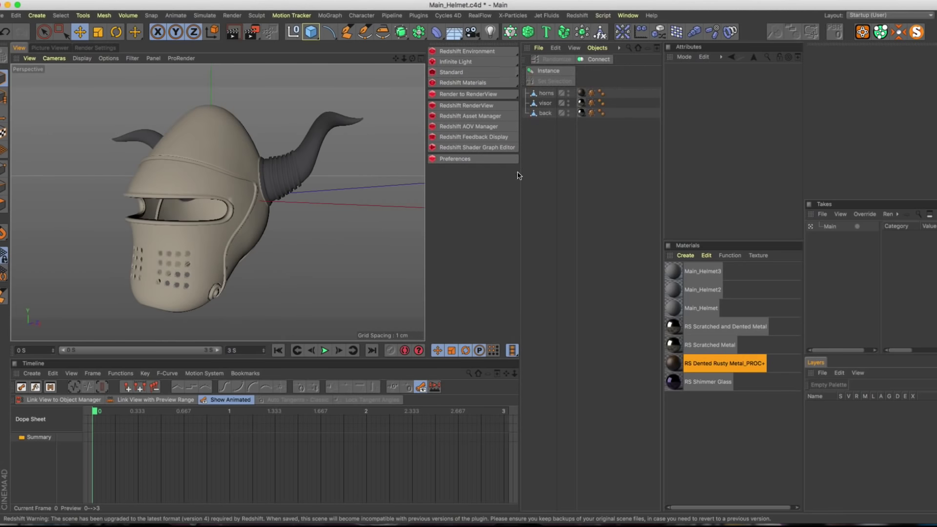
pyautogui.moveTo(522, 171); pyautogui.dragTo(673, 146)
# Open the Redshift RenderView, enlarge its window and place it clear of the Redshift light commands
pyautogui.click(635, 90)
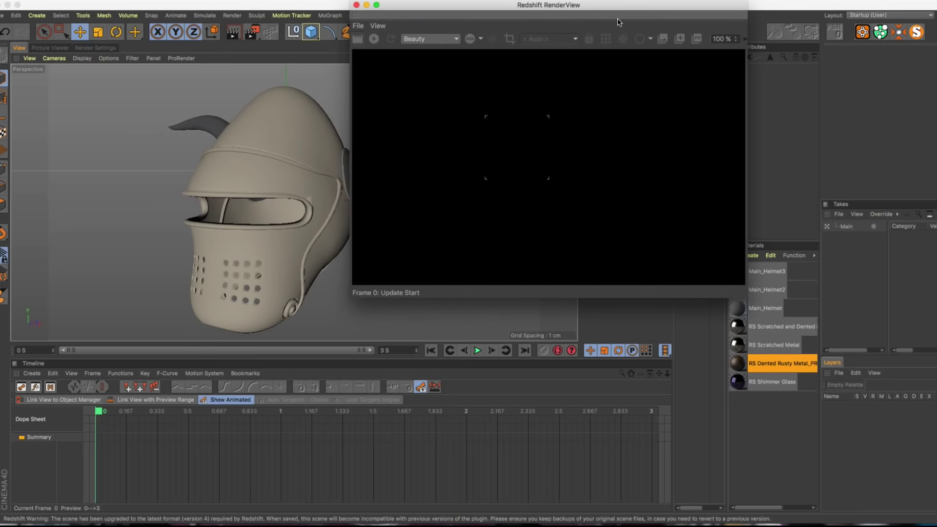
pyautogui.moveTo(594, 7); pyautogui.dragTo(473, 57)
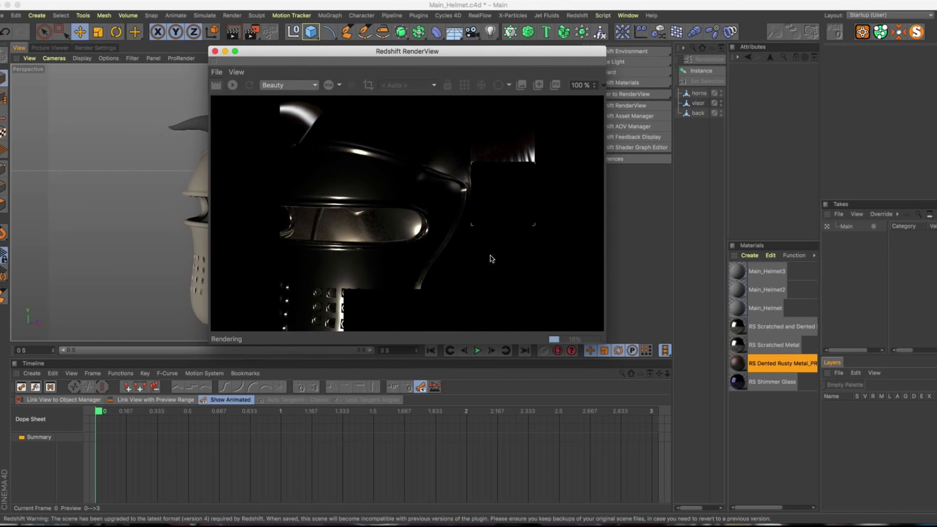
pyautogui.moveTo(607, 343); pyautogui.dragTo(773, 420)
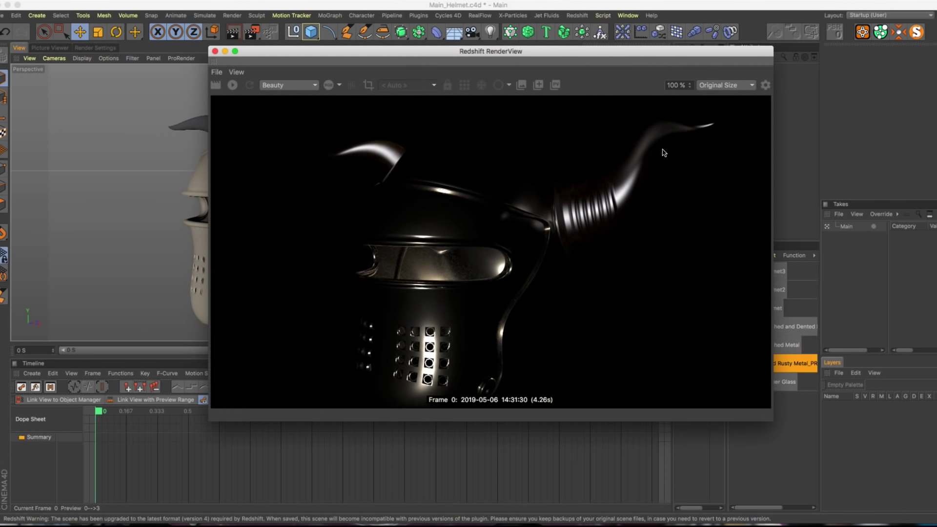
pyautogui.moveTo(601, 60); pyautogui.dragTo(425, 92)
# Add a Redshift Dome Light to the scene and make room to show its full settings
pyautogui.click(615, 63)
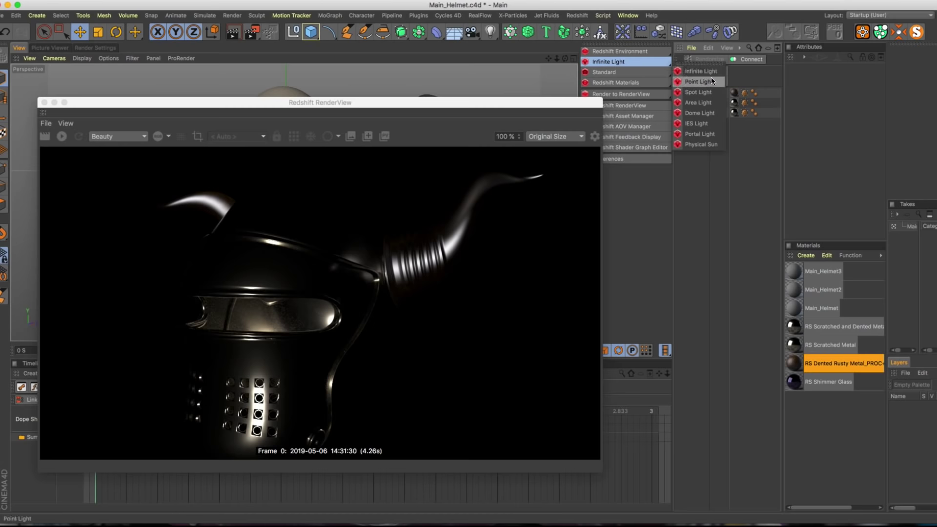
pyautogui.click(699, 113)
pyautogui.moveTo(690, 174); pyautogui.dragTo(636, 177)
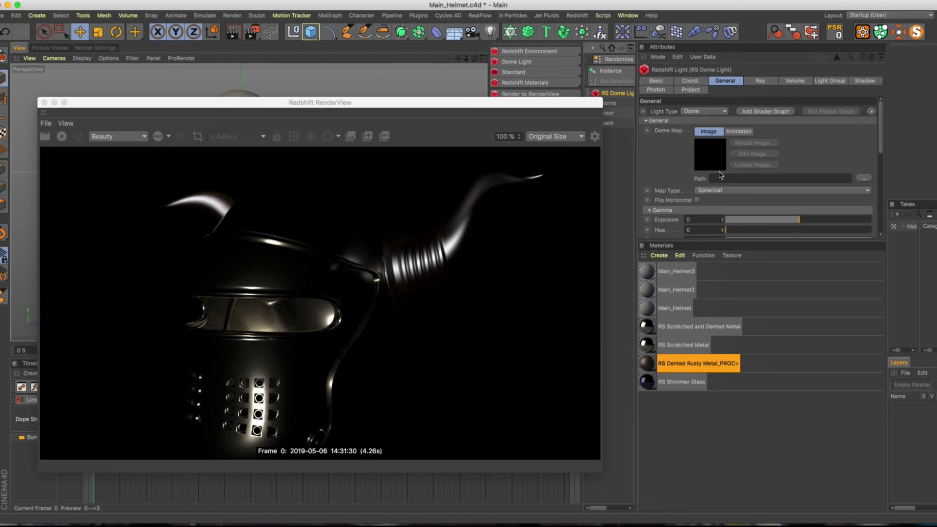
pyautogui.moveTo(562, 103); pyautogui.dragTo(545, 71)
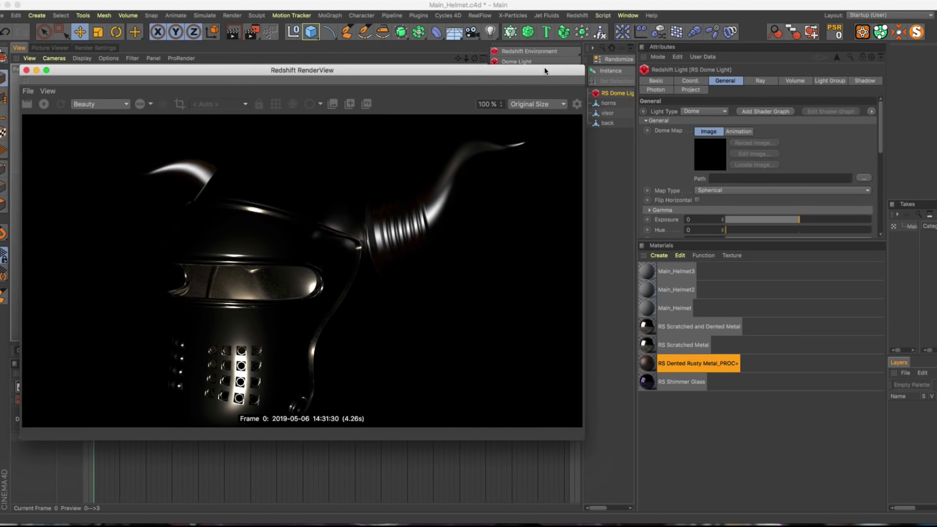
# Load SABLES.exr from the tex folder of tutorial_helmet as the dome light's map image
pyautogui.click(864, 179)
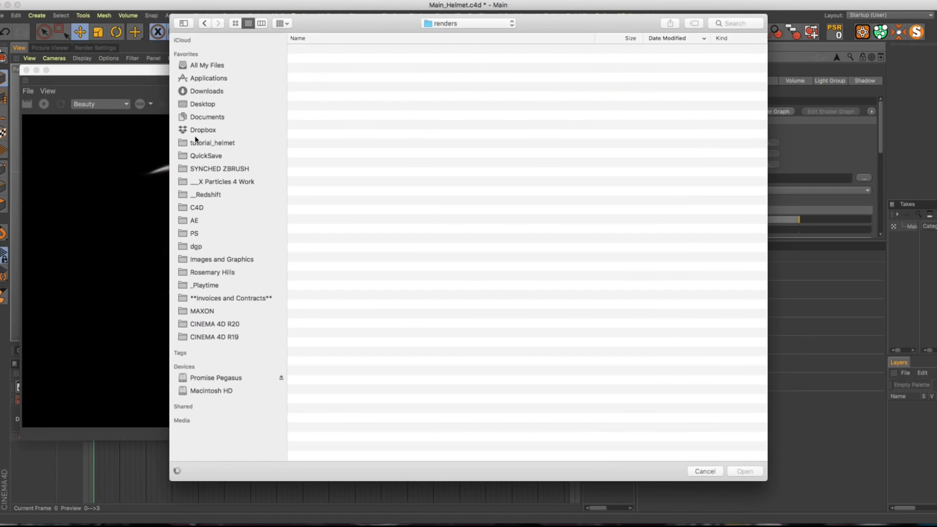
pyautogui.click(206, 143)
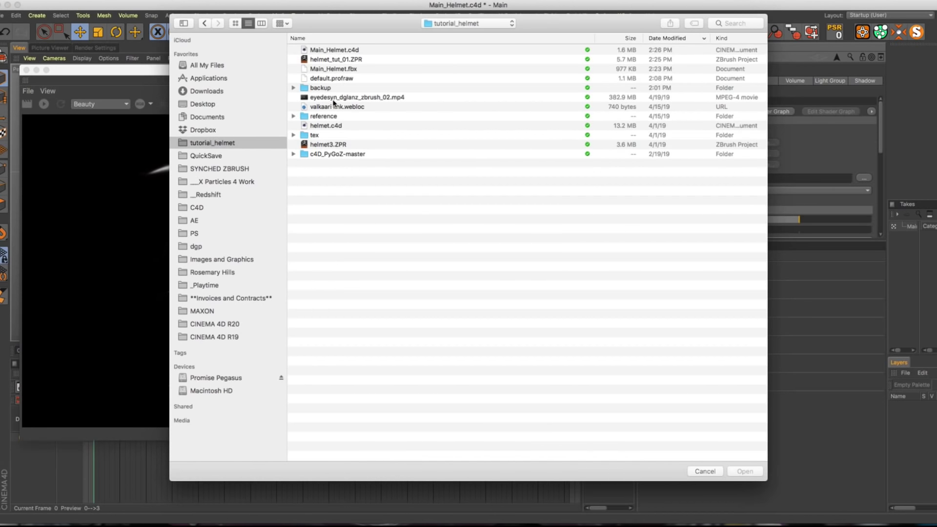
pyautogui.doubleClick(328, 134)
pyautogui.click(353, 59)
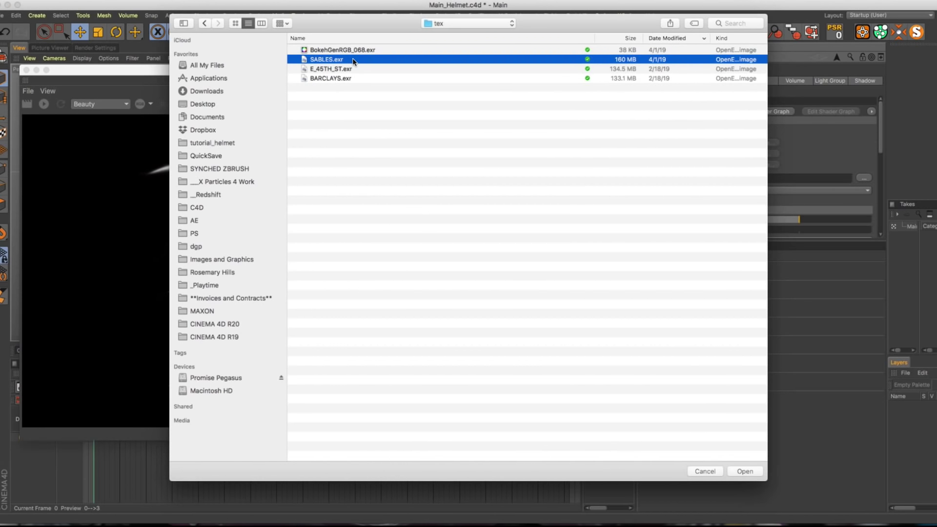
pyautogui.doubleClick(361, 61)
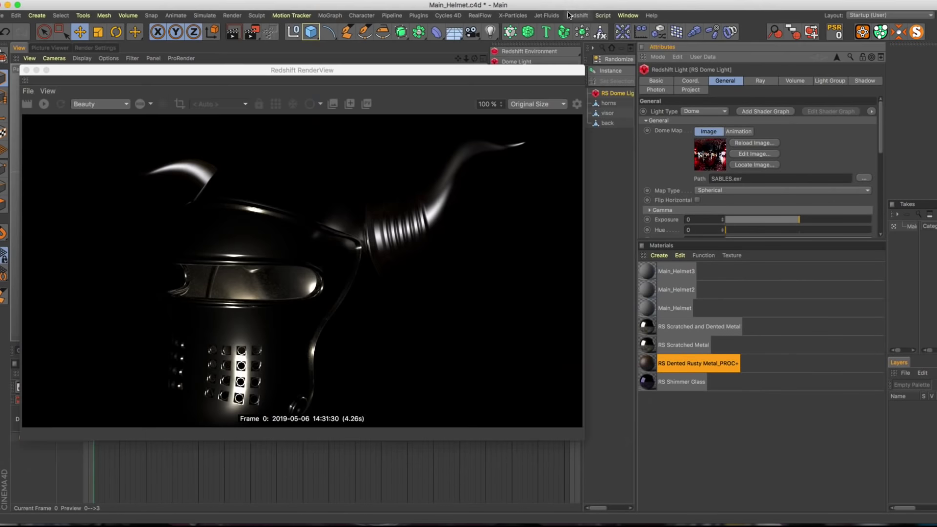
# Rotate the dome light to a heading of -46° while previewing it in the RenderView
pyautogui.moveTo(560, 71); pyautogui.dragTo(582, 42)
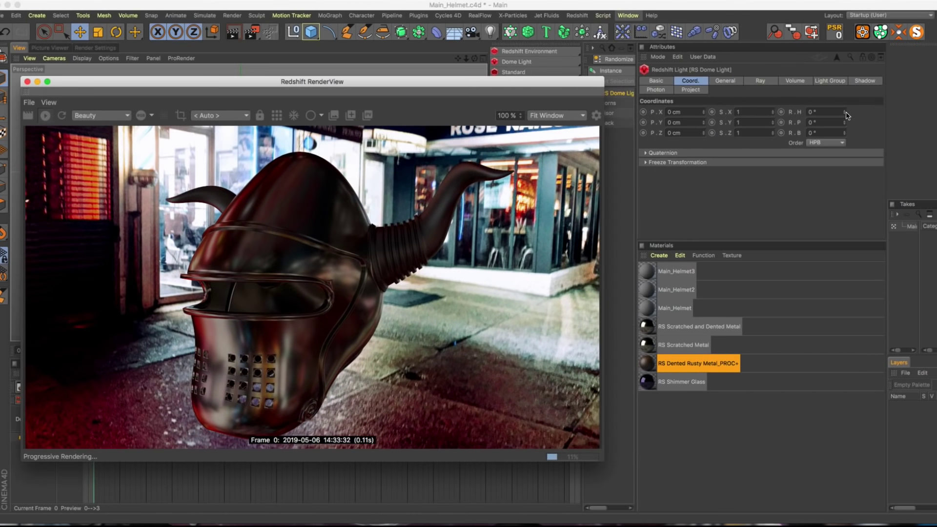
pyautogui.moveTo(846, 116); pyautogui.dragTo(846, 141)
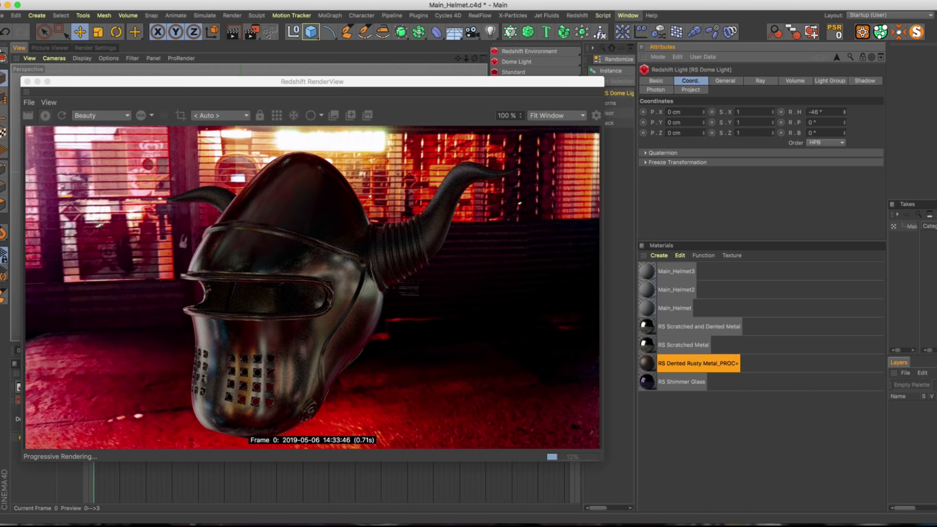
# Add a Redshift Area Light and raise it above the helmet to a Y position of about 2.2 cm
pyautogui.click(532, 63)
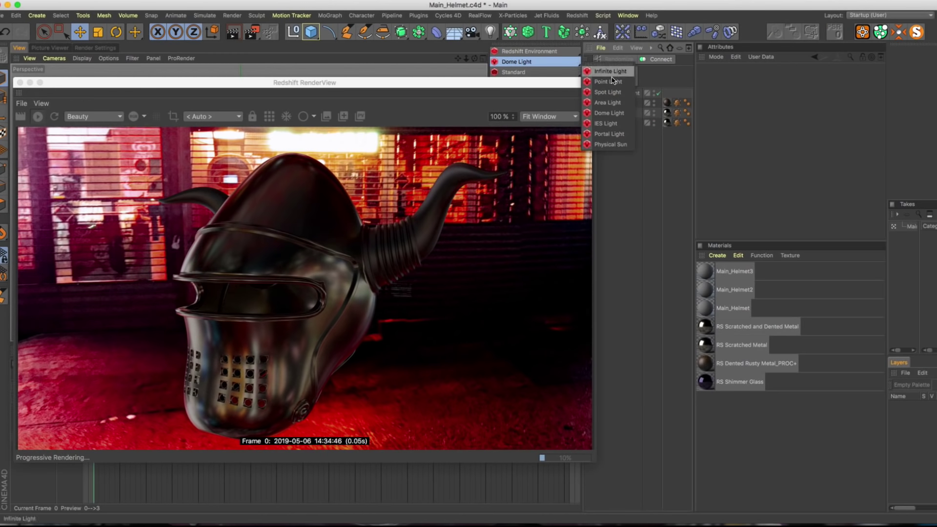
pyautogui.click(609, 102)
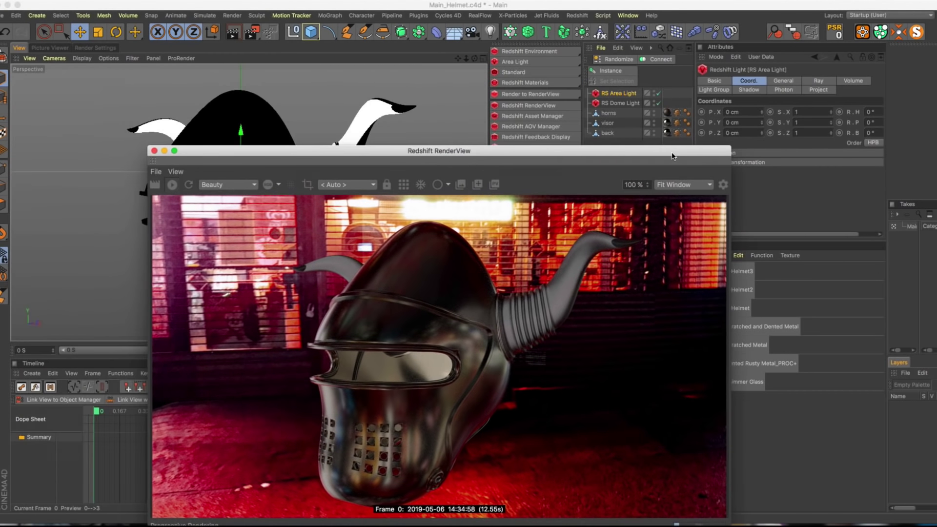
pyautogui.moveTo(672, 156); pyautogui.dragTo(648, 200)
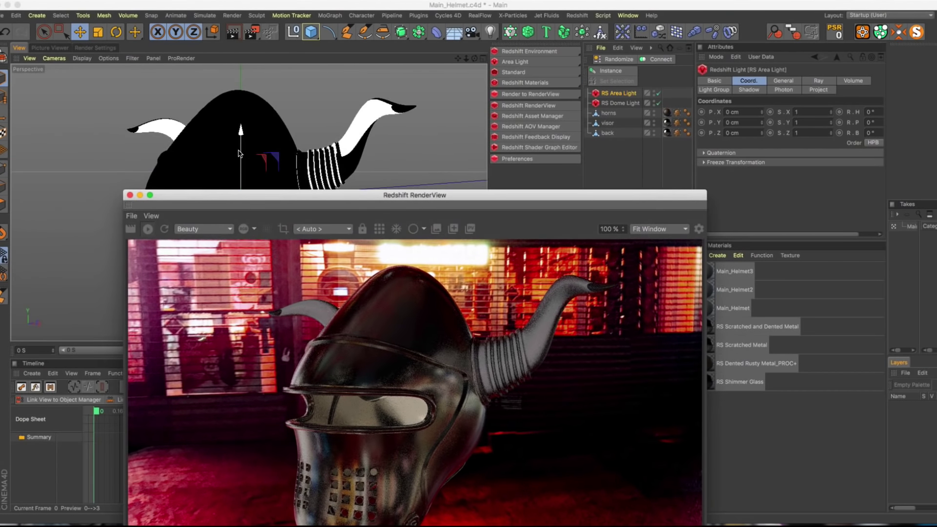
pyautogui.moveTo(241, 156); pyautogui.dragTo(240, 135)
pyautogui.moveTo(414, 195); pyautogui.dragTo(440, 130)
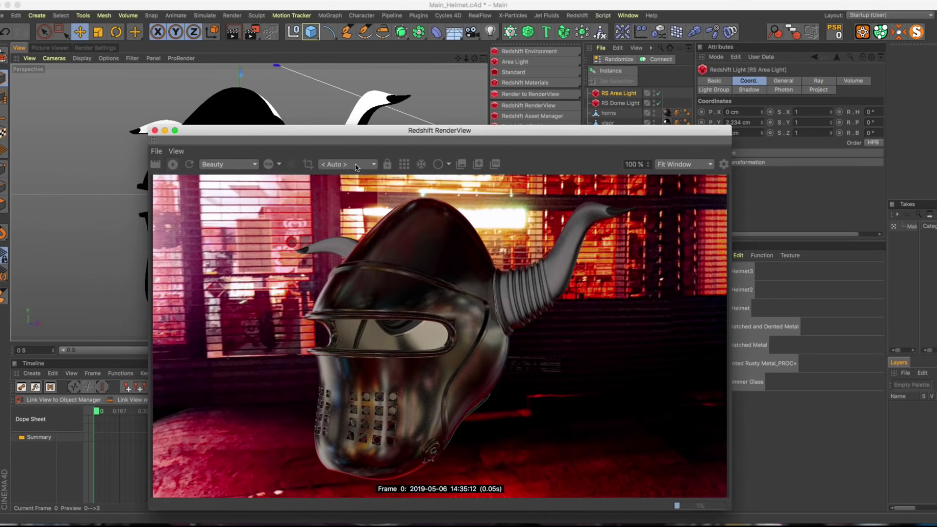
# Create a camera from the current view, look through it, and lock the RenderView to that camera
pyautogui.click(472, 34)
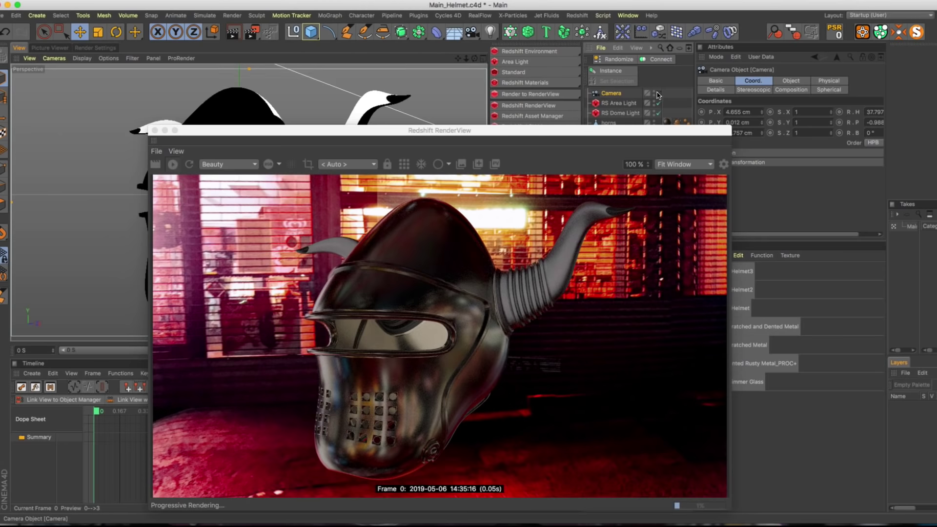
pyautogui.click(658, 93)
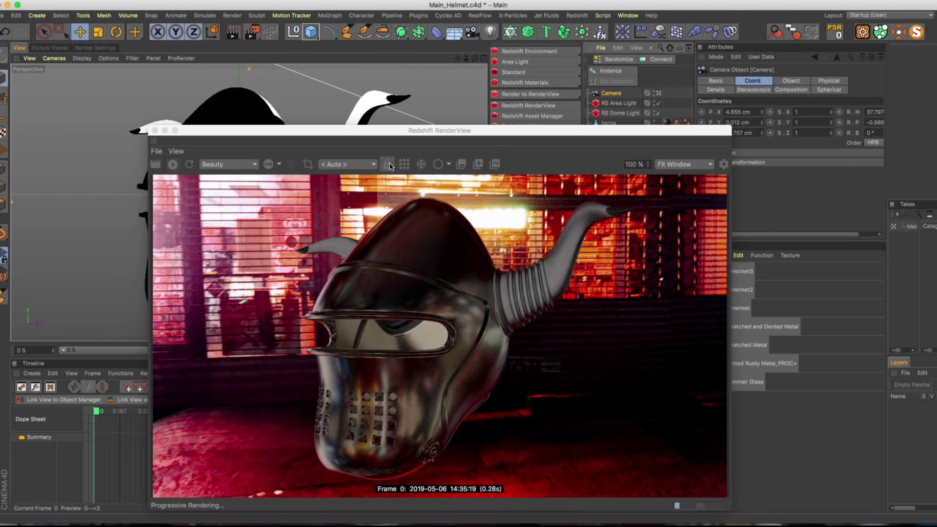
pyautogui.click(390, 166)
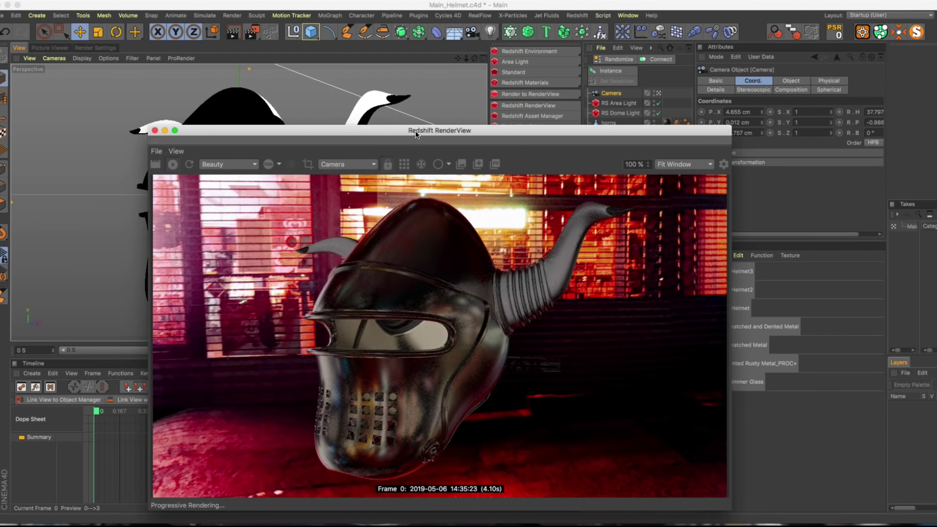
pyautogui.moveTo(416, 134); pyautogui.dragTo(434, 193)
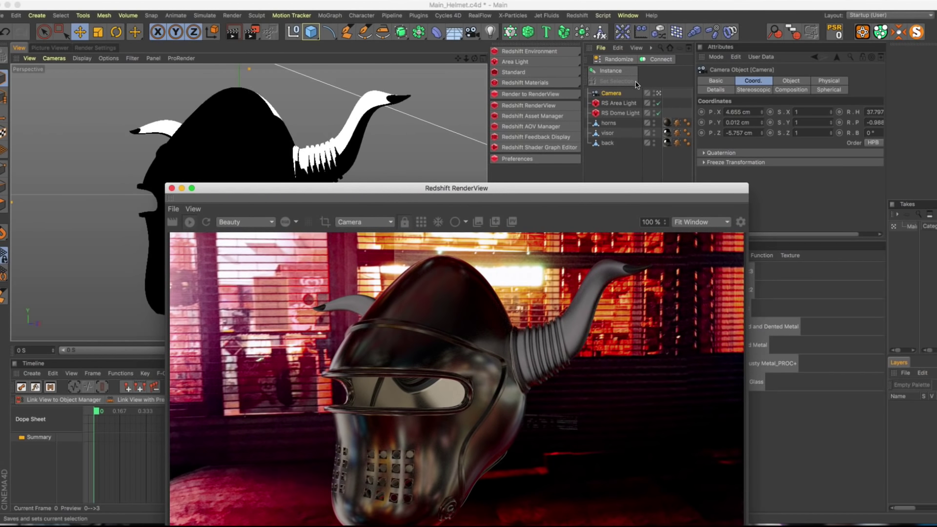
# Leave the camera view, enlarge the area light above the helmet, and rotate it to shine down on the helmet
pyautogui.click(470, 66)
pyautogui.moveTo(234, 103); pyautogui.dragTo(229, 65)
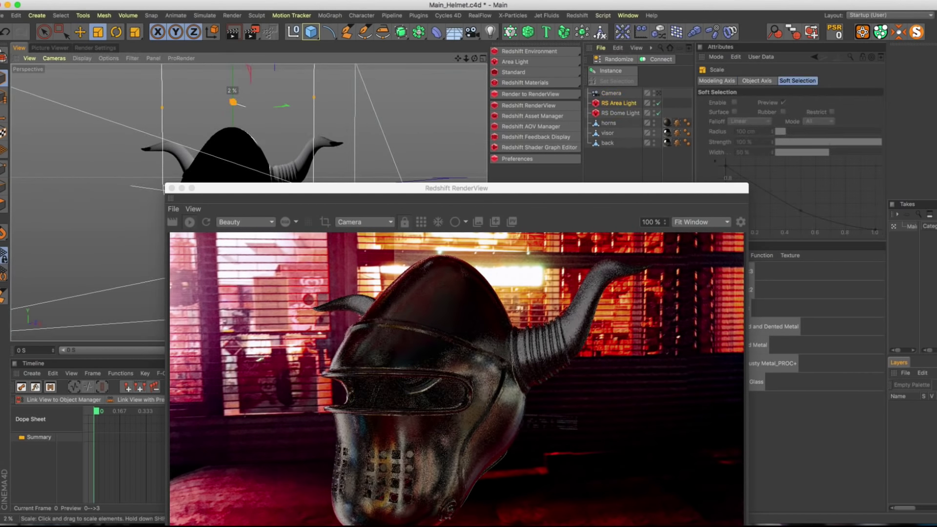
pyautogui.press('r')
pyautogui.moveTo(195, 93); pyautogui.dragTo(181, 93)
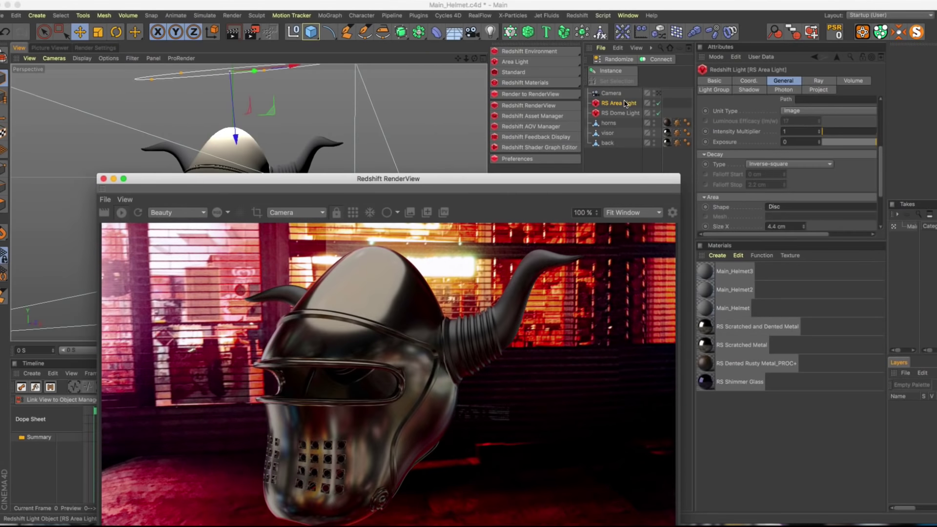
# Duplicate the overhead area light, move the copy to one side of the helmet, and rotate it toward the model
pyautogui.keyDown('ctrl'); pyautogui.moveTo(619, 103); pyautogui.dragTo(627, 108); pyautogui.keyUp('ctrl')
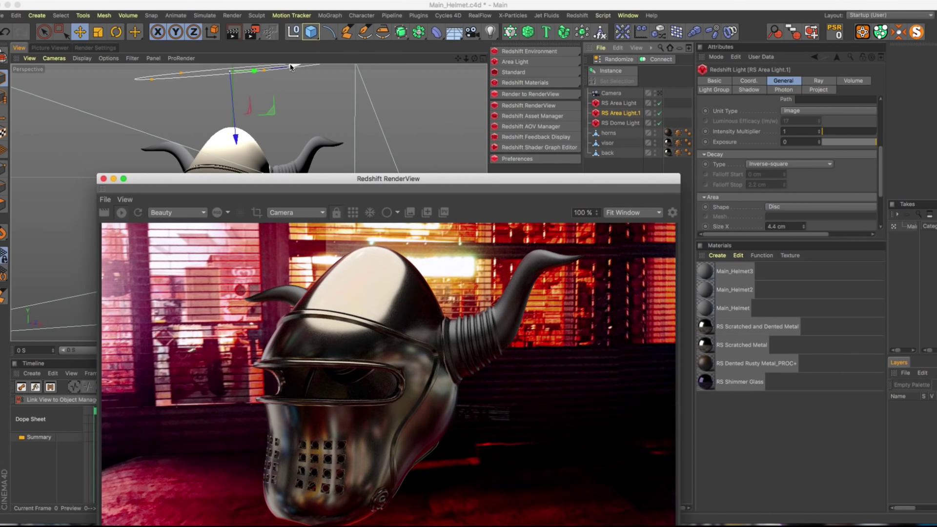
pyautogui.moveTo(290, 67); pyautogui.dragTo(79, 129)
pyautogui.press('r')
pyautogui.press('e')
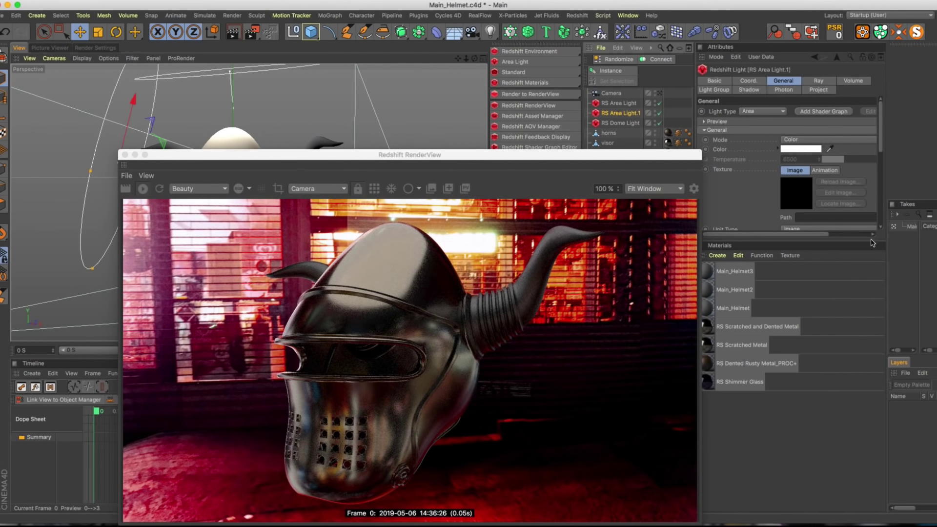
# Set the side area light's intensity multiplier to 10 and check the effect in the RenderView
pyautogui.moveTo(868, 241); pyautogui.dragTo(874, 335)
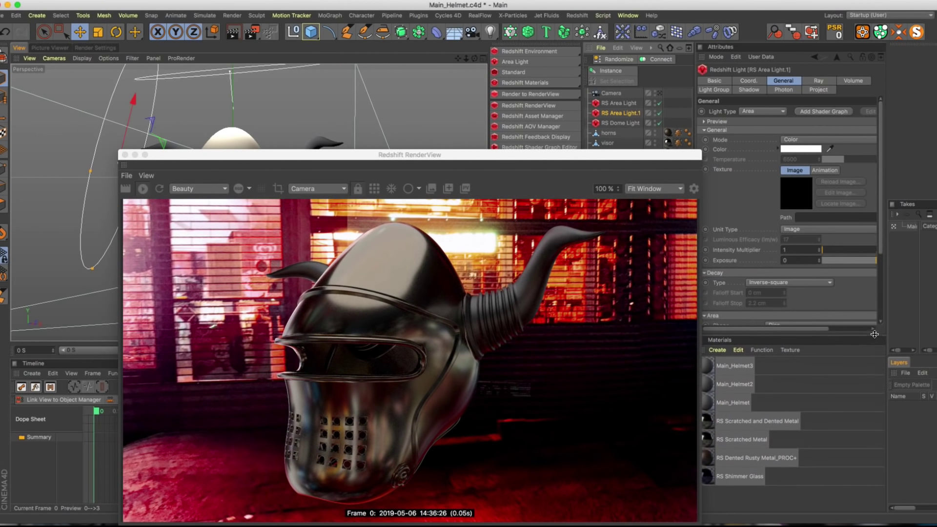
pyautogui.click(800, 249)
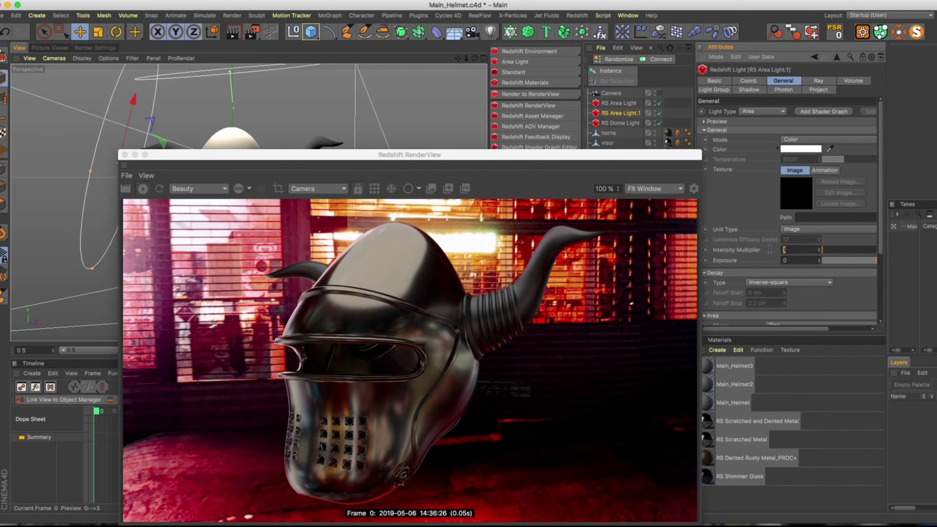
pyautogui.click(740, 252)
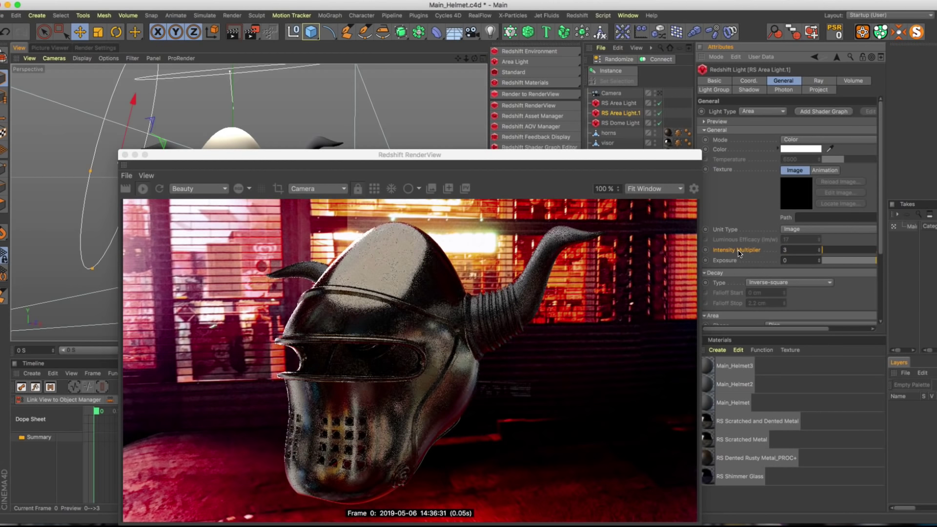
pyautogui.click(819, 248)
pyautogui.click(819, 248)
pyautogui.click(819, 248)
pyautogui.click(819, 248)
pyautogui.click(819, 248)
pyautogui.click(818, 248)
pyautogui.click(819, 248)
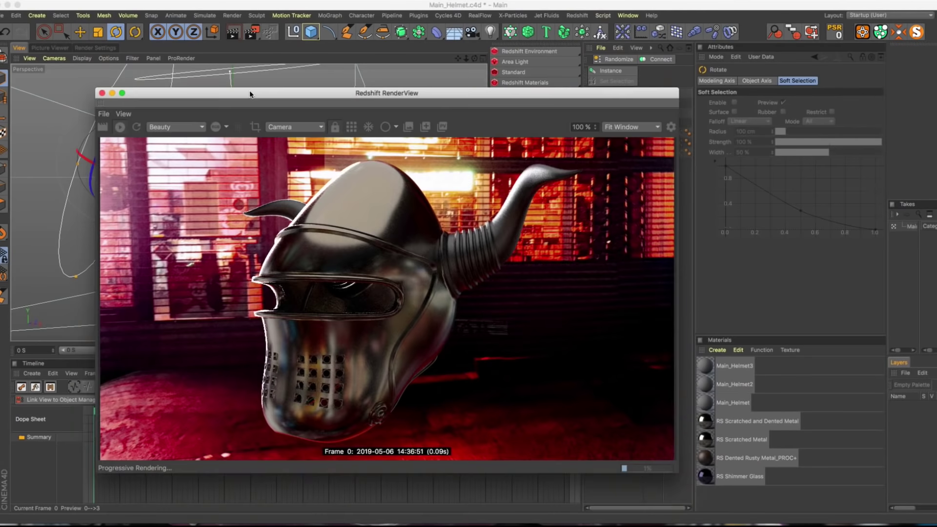
pyautogui.moveTo(250, 94); pyautogui.dragTo(246, 114)
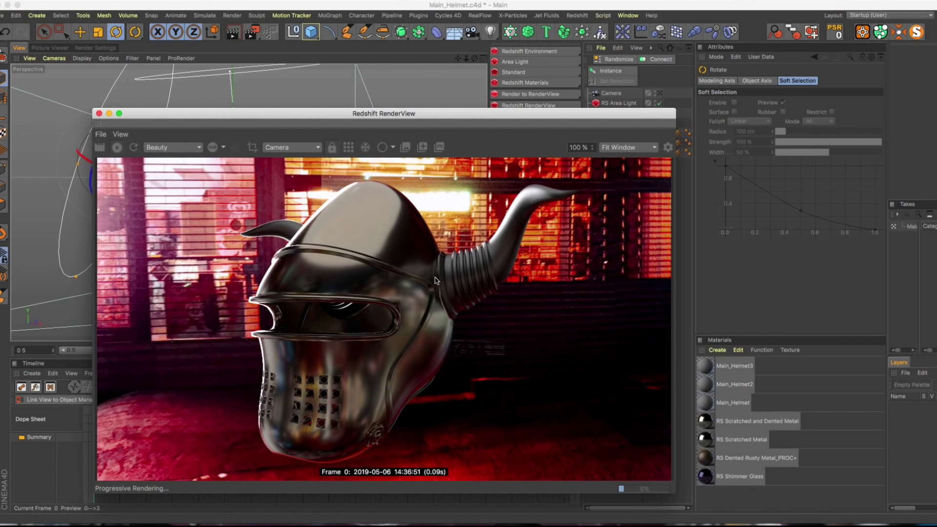
pyautogui.moveTo(453, 122); pyautogui.dragTo(463, 180)
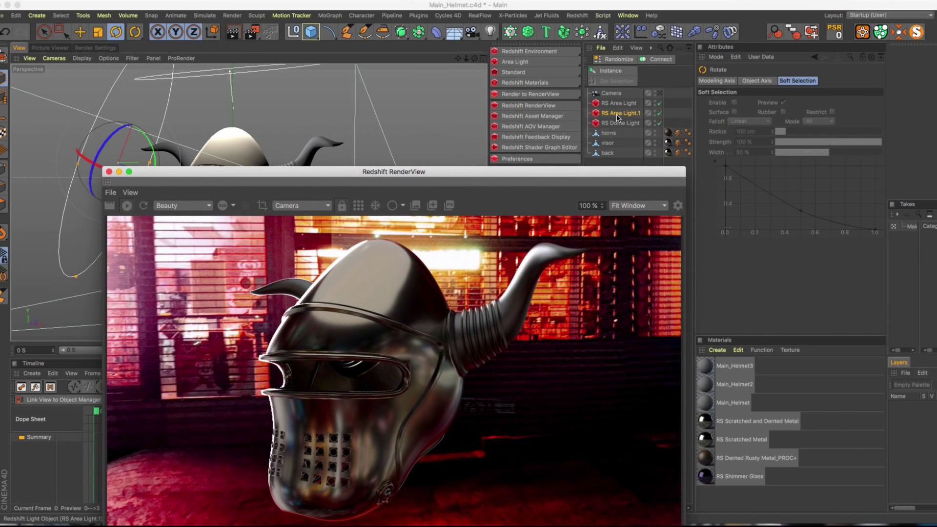
# Duplicate the side area light, move the copy to the opposite side of the helmet, and rotate it toward the model
pyautogui.keyDown('ctrl'); pyautogui.moveTo(619, 118); pyautogui.dragTo(620, 118); pyautogui.keyUp('ctrl')
pyautogui.moveTo(86, 158); pyautogui.dragTo(147, 171)
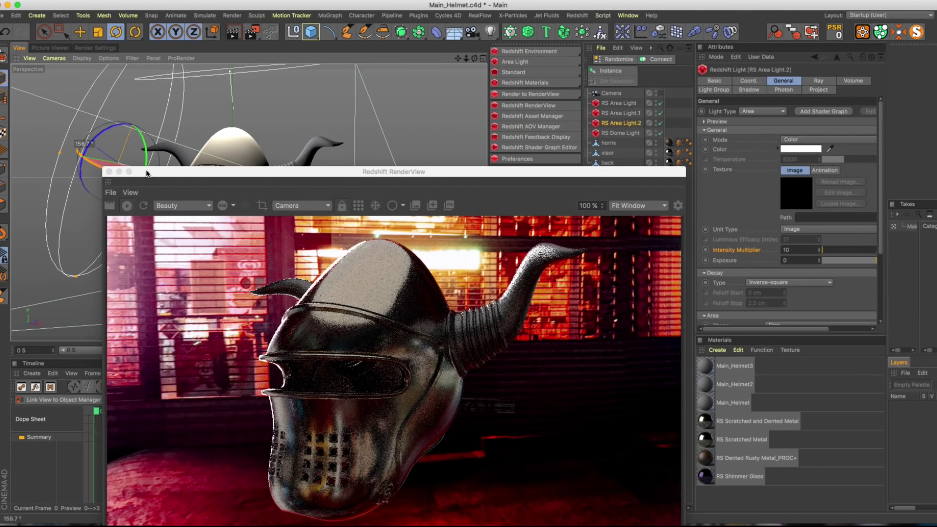
pyautogui.click(483, 58)
pyautogui.click(483, 58)
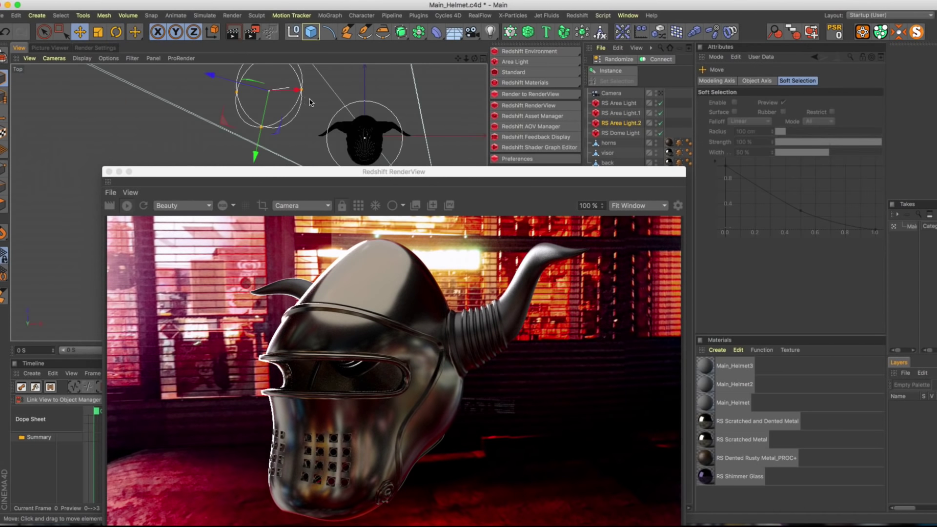
pyautogui.moveTo(308, 99); pyautogui.dragTo(445, 135)
pyautogui.press('r')
pyautogui.press('F1')
pyautogui.press('e')
pyautogui.press('r')
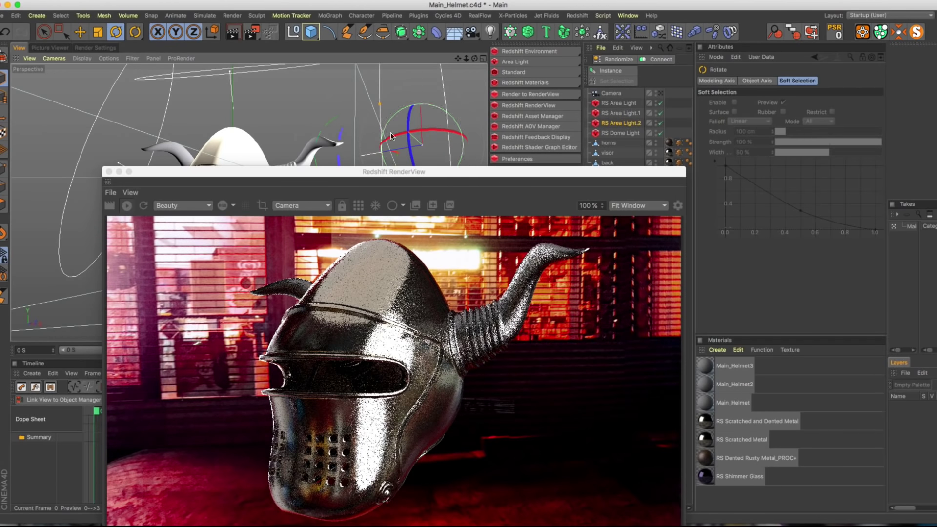
pyautogui.moveTo(409, 173); pyautogui.dragTo(324, 133)
# Set the newest area light's intensity multiplier to 2 and check the settings of the other lights
pyautogui.click(621, 124)
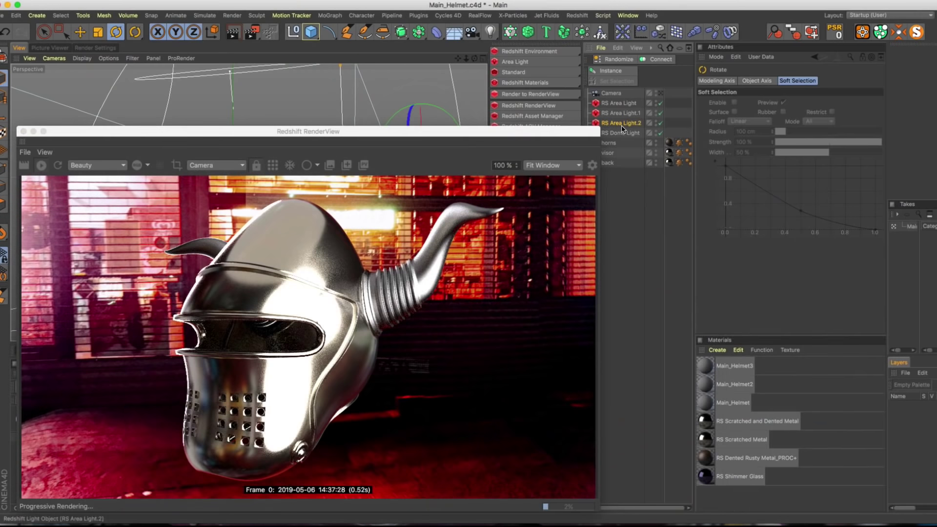
pyautogui.click(803, 250)
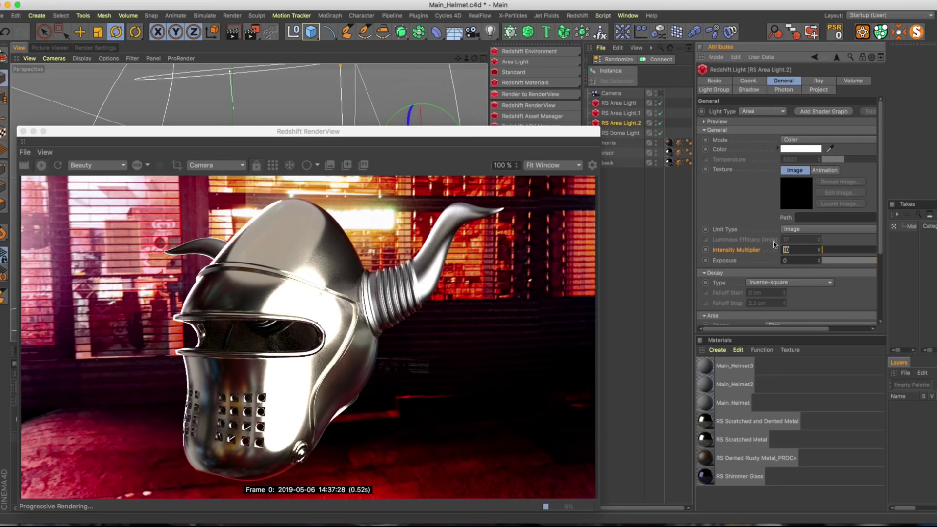
pyautogui.press('Return')
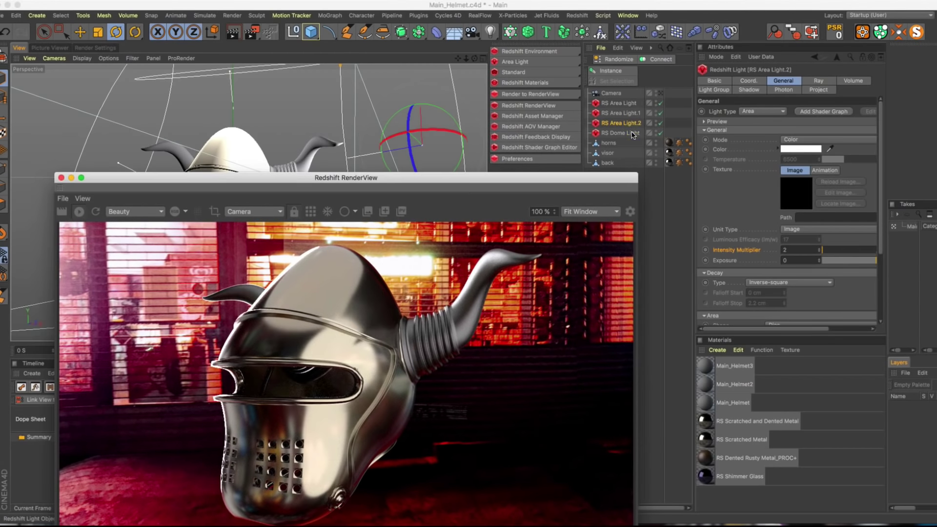
pyautogui.click(631, 134)
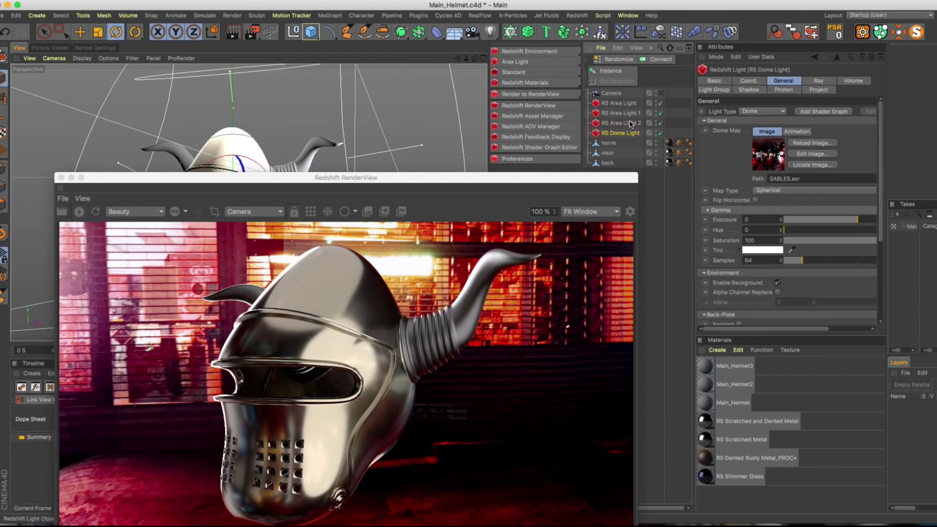
pyautogui.click(631, 122)
pyautogui.click(627, 103)
pyautogui.click(578, 179)
pyautogui.moveTo(578, 179); pyautogui.dragTo(523, 106)
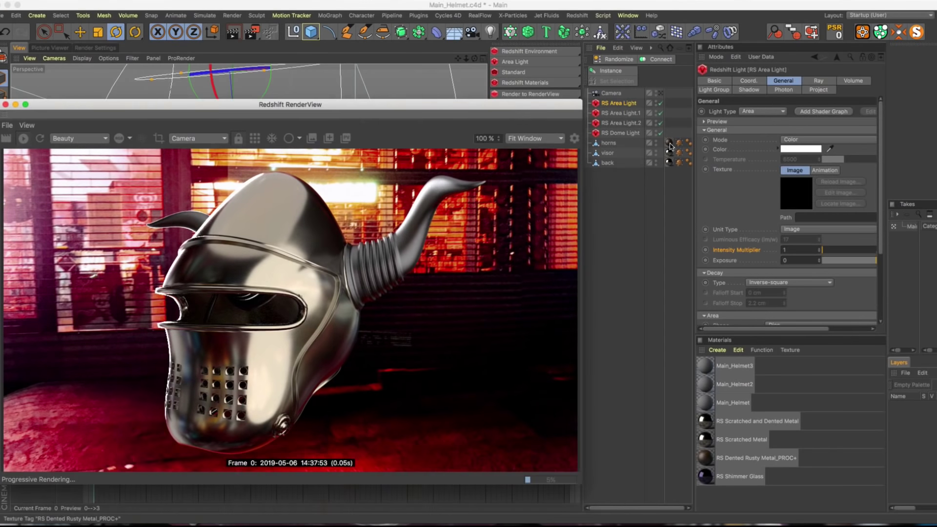
# Select the texture tags of the horns, visor and back together and set their X, Y and Z scale to 10 cm
pyautogui.click(668, 142)
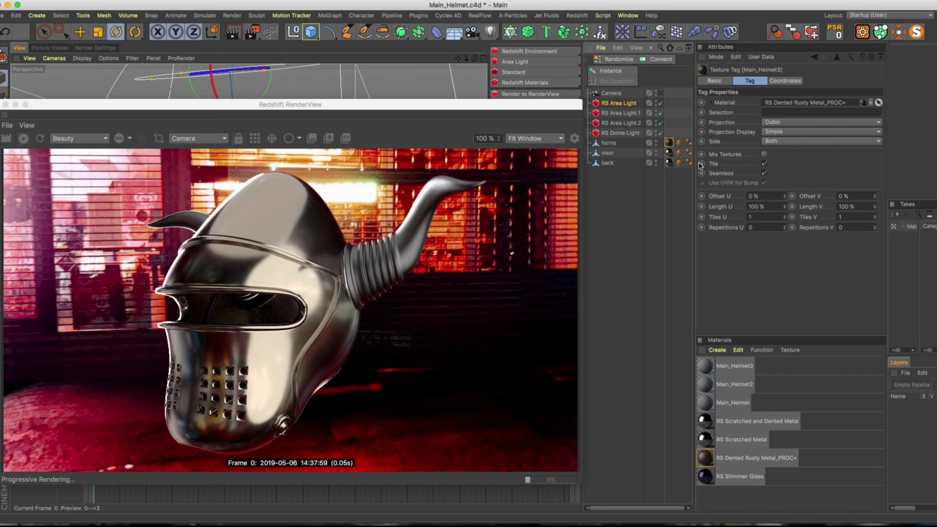
pyautogui.keyDown('shift'); pyautogui.click(669, 153); pyautogui.keyUp('shift')
pyautogui.keyDown('shift'); pyautogui.click(670, 163); pyautogui.keyUp('shift')
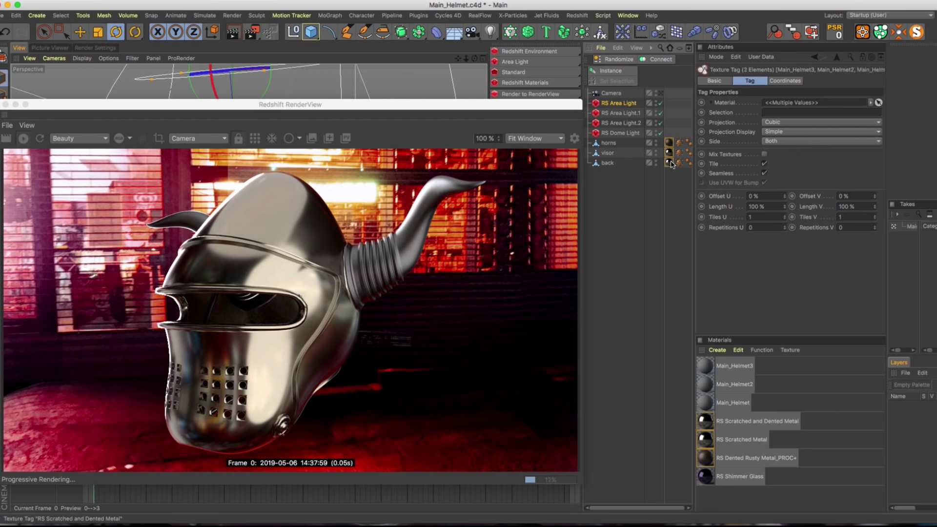
pyautogui.click(780, 81)
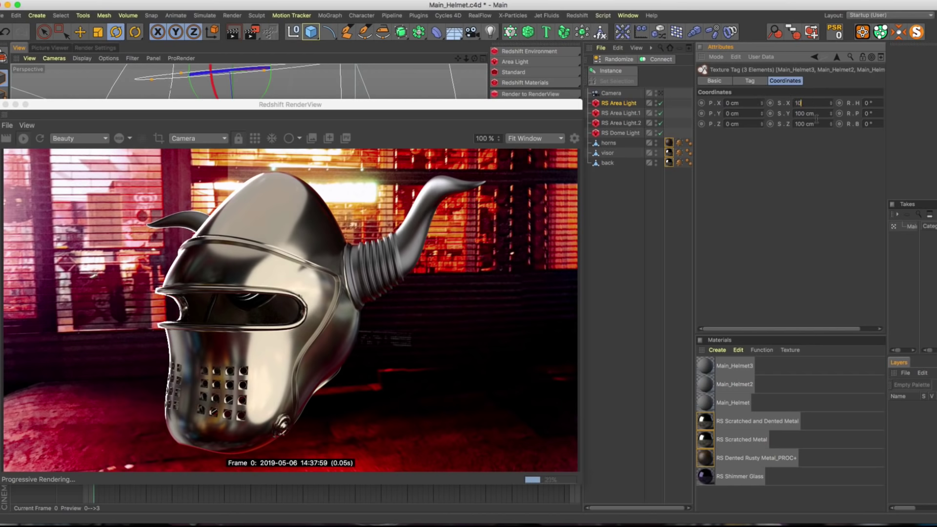
pyautogui.write('10')
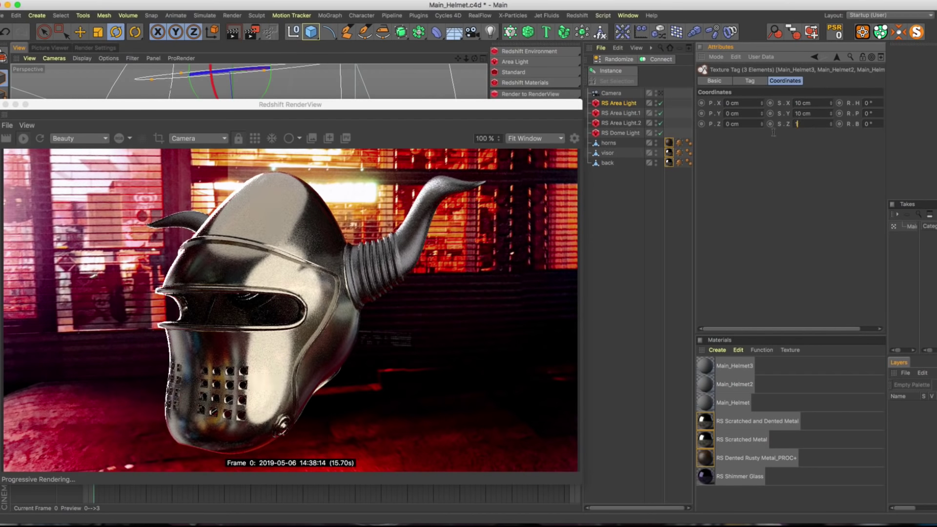
pyautogui.write('0')
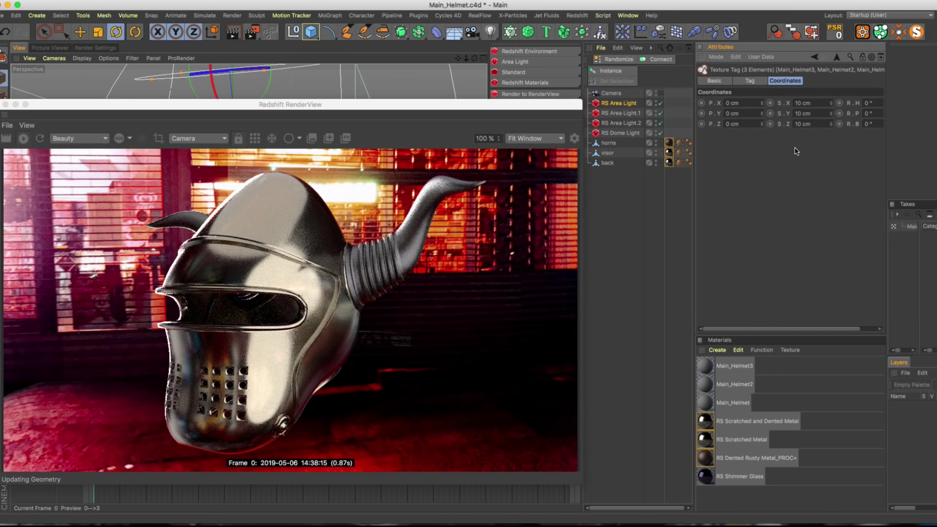
pyautogui.press('Return')
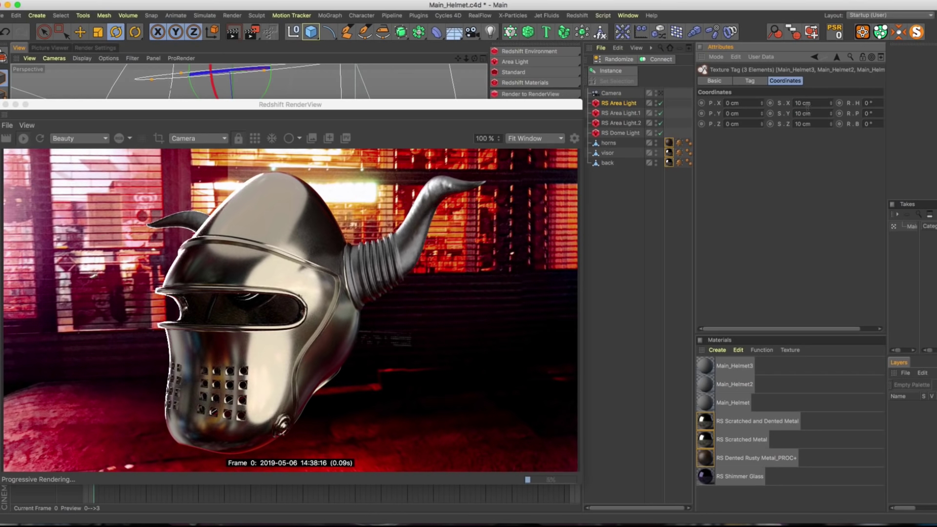
# Reduce the three selected texture tags' scale to 5 cm on the X, Y and Z axes
pyautogui.moveTo(807, 105); pyautogui.dragTo(766, 102)
pyautogui.write('1')
pyautogui.press('Tab')
pyautogui.write('5')
pyautogui.press('Tab')
pyautogui.write('5')
pyautogui.press('Return')
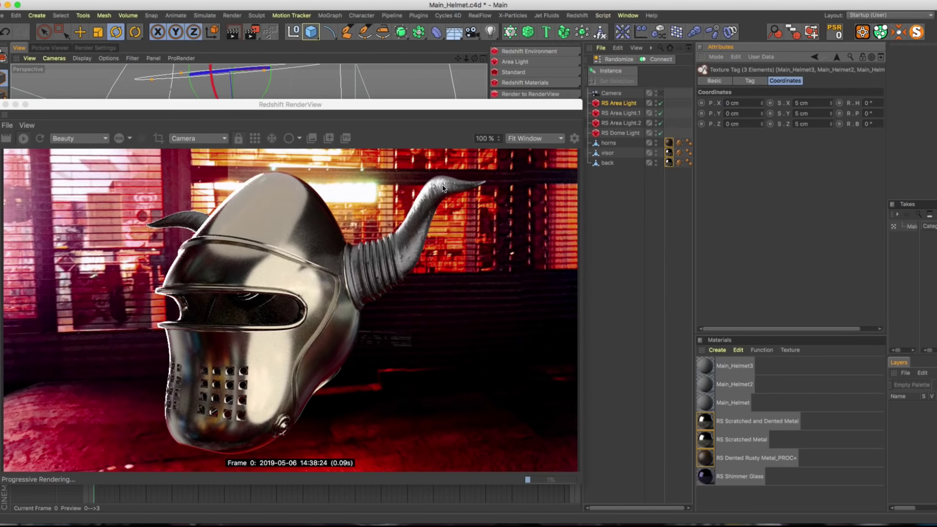
# Add a Connect object with Weld turned off and place the horns, visor and back inside it
pyautogui.moveTo(635, 205); pyautogui.dragTo(610, 142)
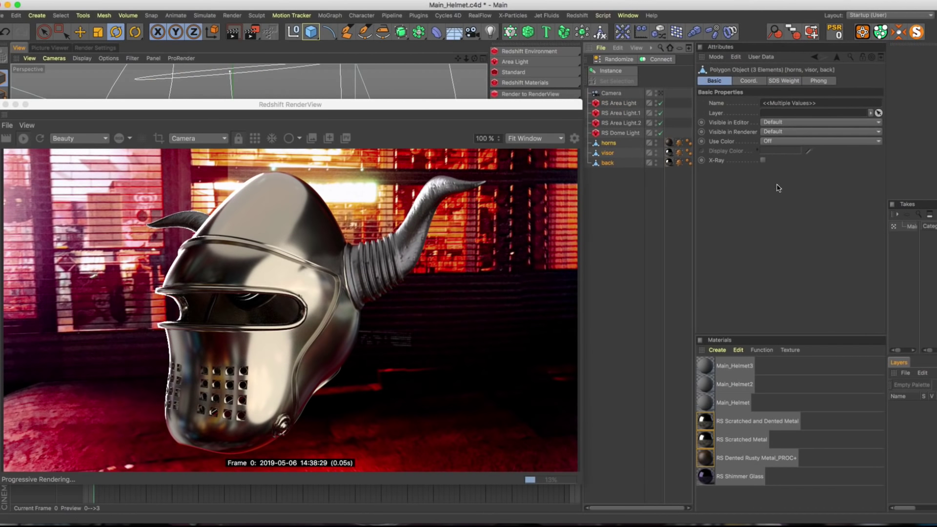
pyautogui.click(661, 59)
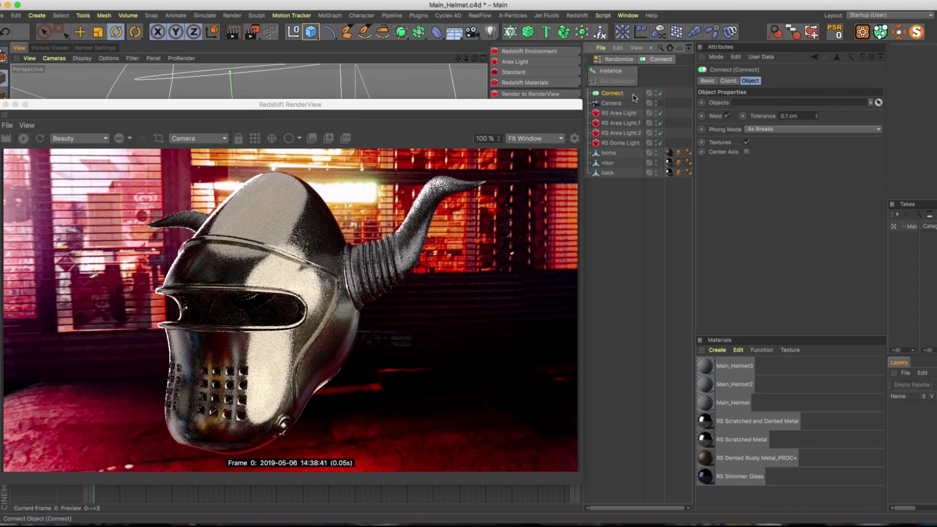
pyautogui.click(727, 116)
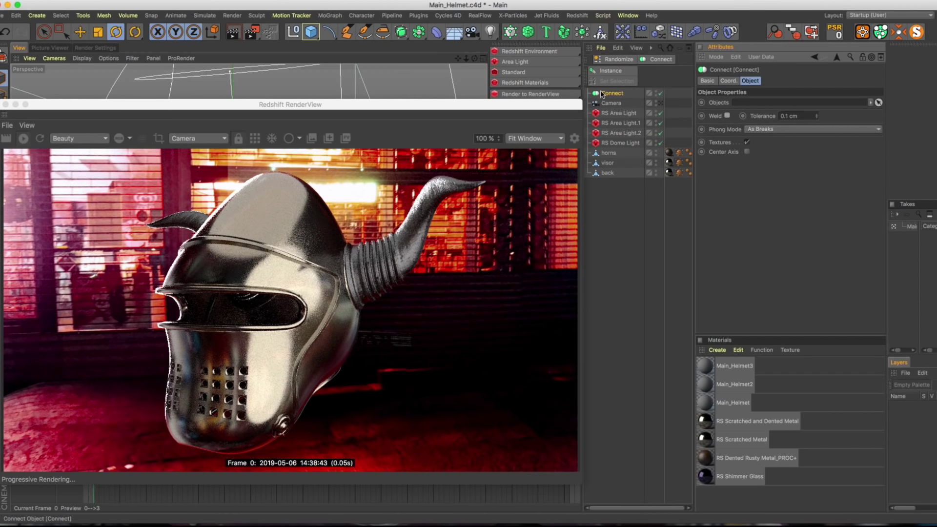
pyautogui.moveTo(612, 93); pyautogui.dragTo(613, 147)
pyautogui.moveTo(629, 197); pyautogui.dragTo(611, 145)
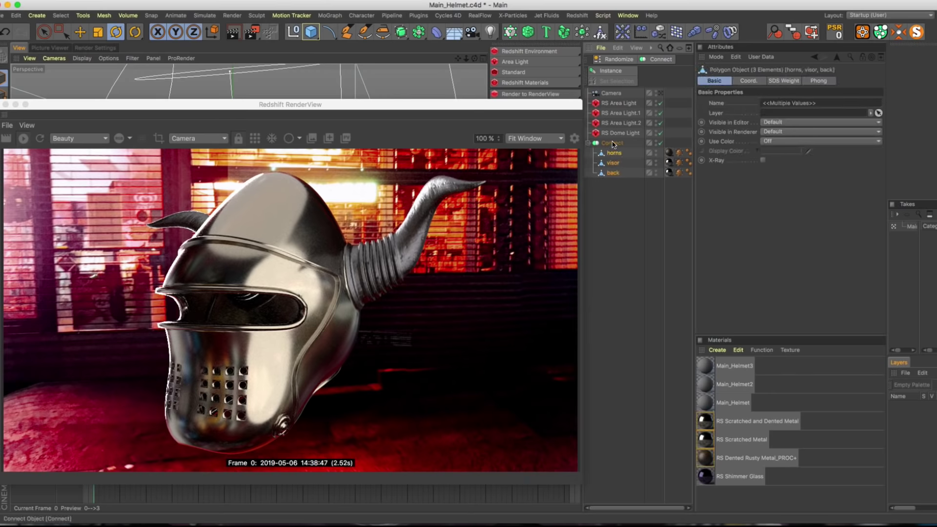
# Add a Redshift Object tag to the Connect object and open the tag's geometry settings
pyautogui.click(613, 144)
pyautogui.rightClick(613, 144)
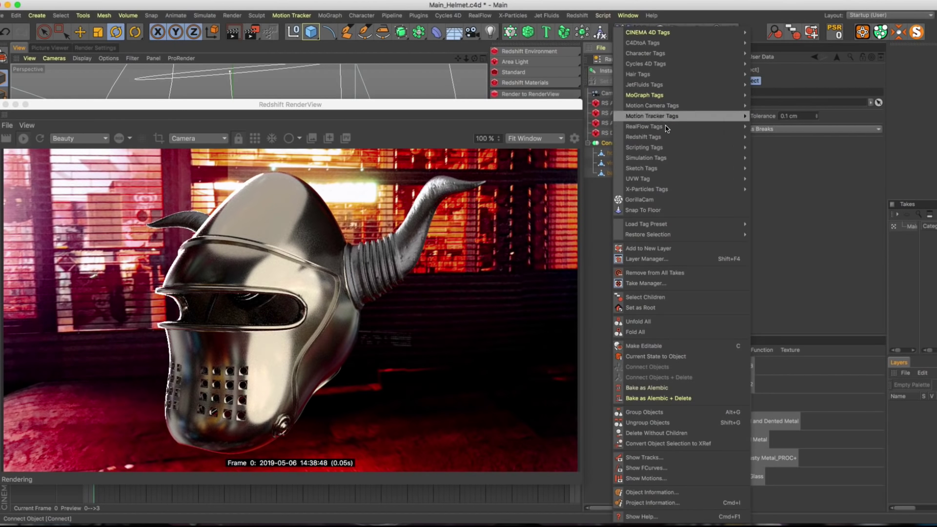
pyautogui.moveTo(666, 139)
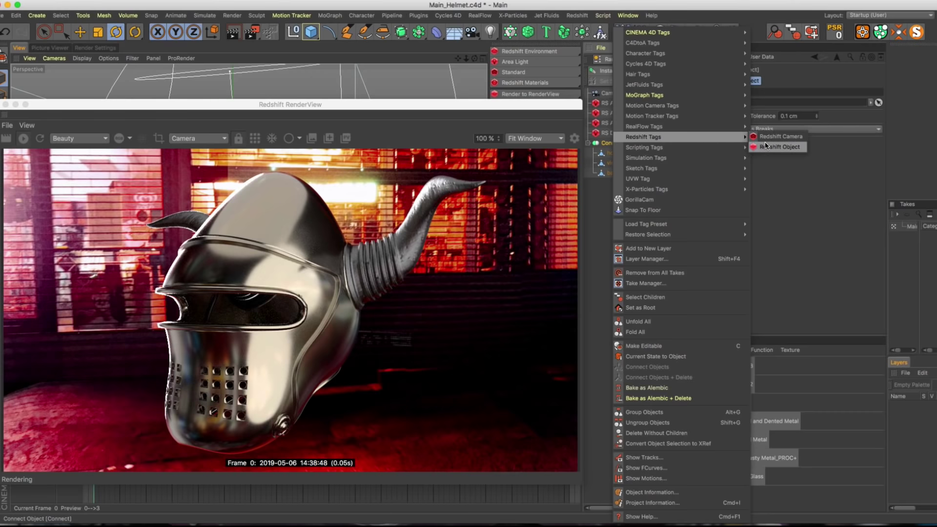
pyautogui.click(776, 146)
pyautogui.click(780, 81)
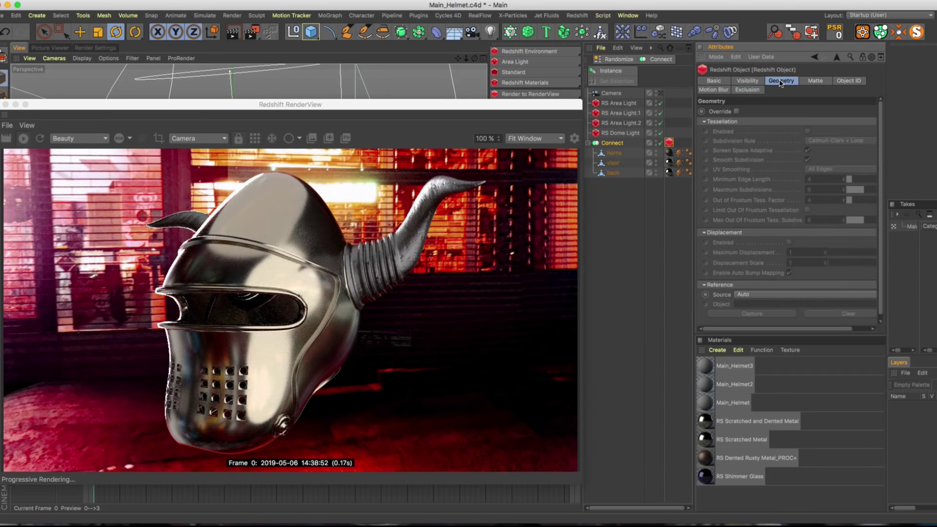
# Override the Connect object's Redshift geometry, enabling tessellation and displacement with maximum displacement and displacement scale both at 0.035
pyautogui.click(736, 111)
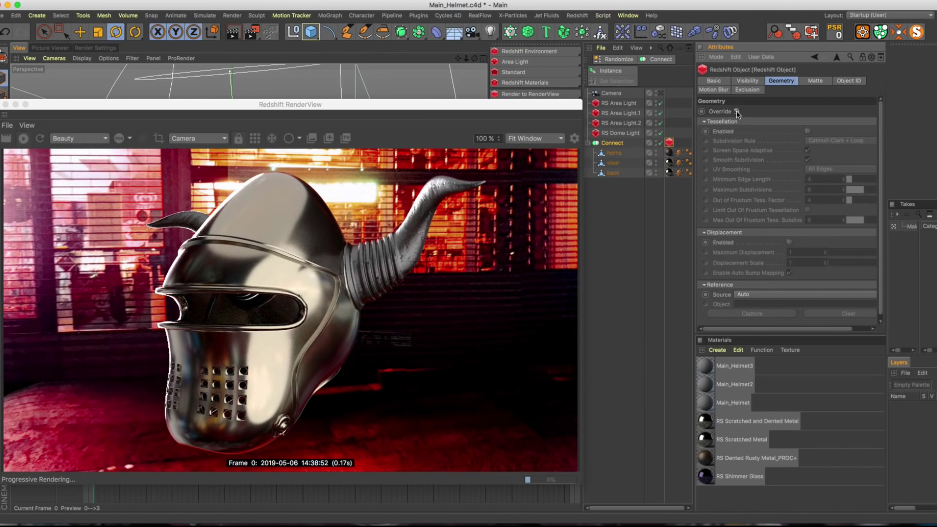
pyautogui.click(789, 243)
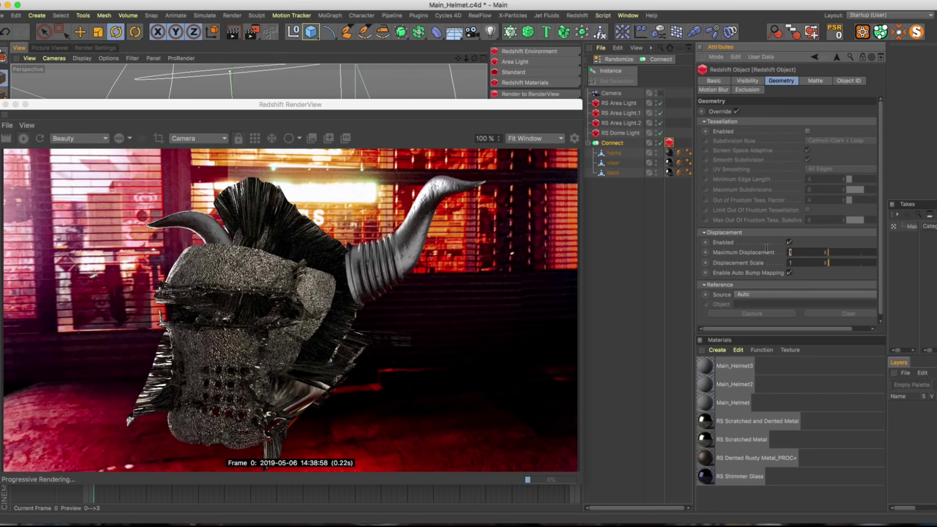
pyautogui.press('Return')
pyautogui.click(796, 261)
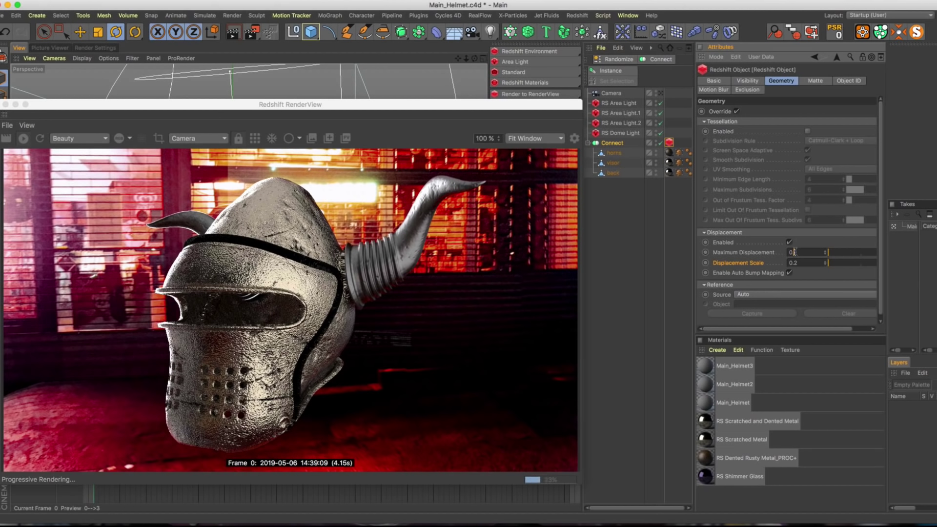
pyautogui.doubleClick(804, 251)
pyautogui.click(646, 274)
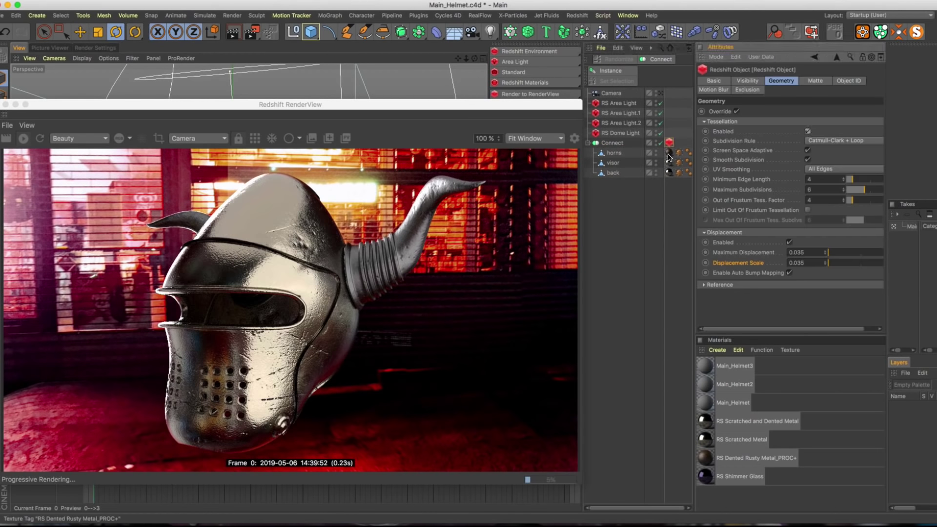
# Select the visor's RS Scratched Metal texture tag and set its X, Y and Z scale to 3 cm
pyautogui.click(669, 163)
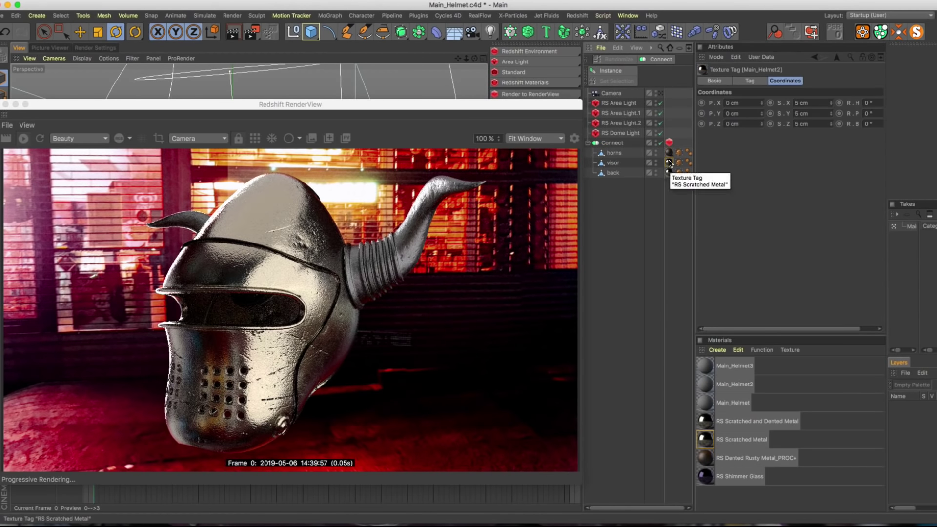
pyautogui.click(666, 166)
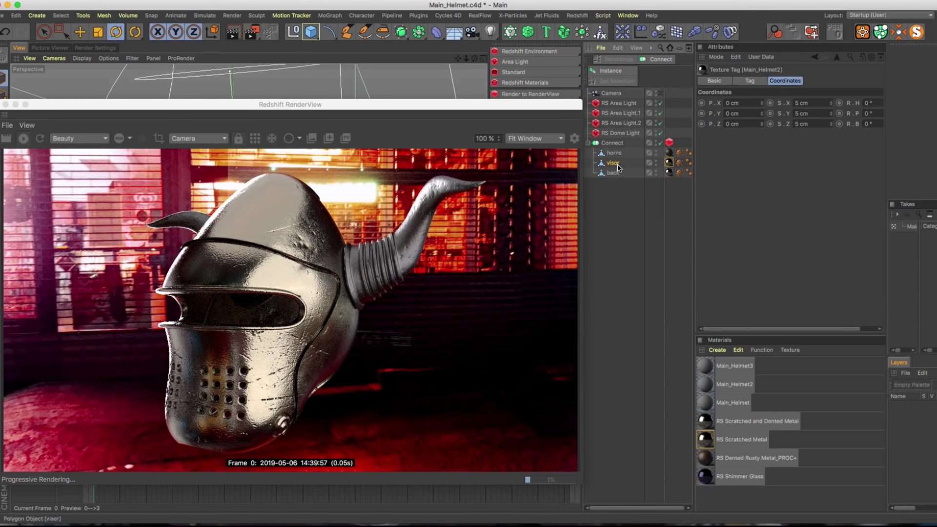
pyautogui.click(667, 164)
pyautogui.click(816, 104)
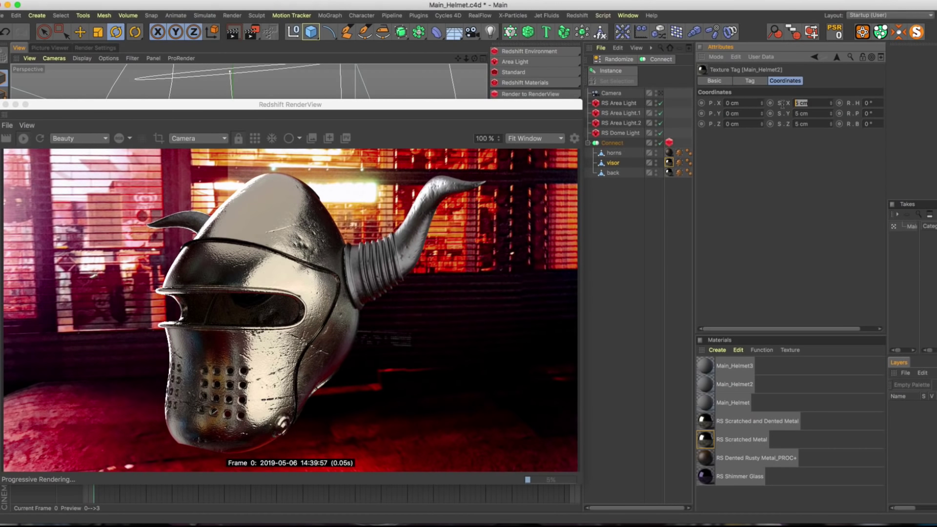
pyautogui.write('3')
pyautogui.moveTo(810, 113); pyautogui.dragTo(788, 123)
pyautogui.write('33')
pyautogui.click(801, 144)
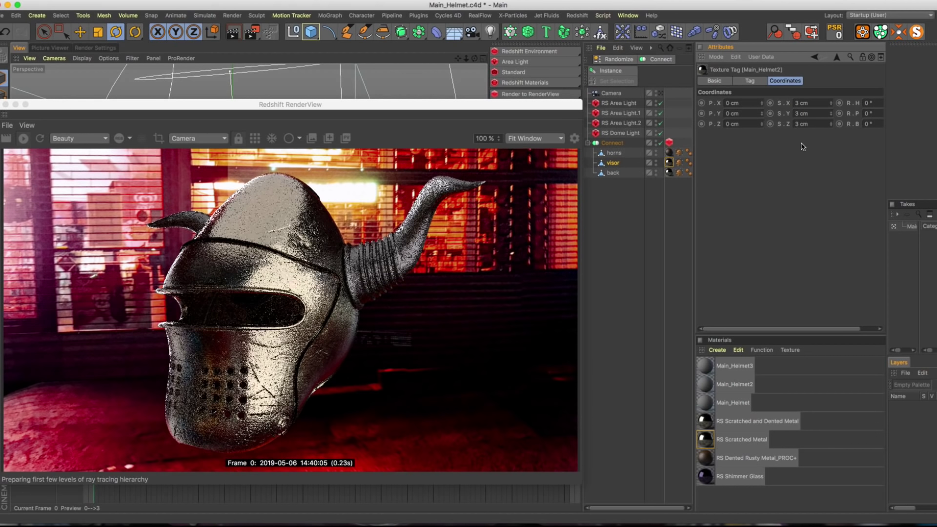
# Reduce the visor texture tag's scale to 2 cm on the X, Y and Z axes
pyautogui.click(814, 103)
pyautogui.write('2')
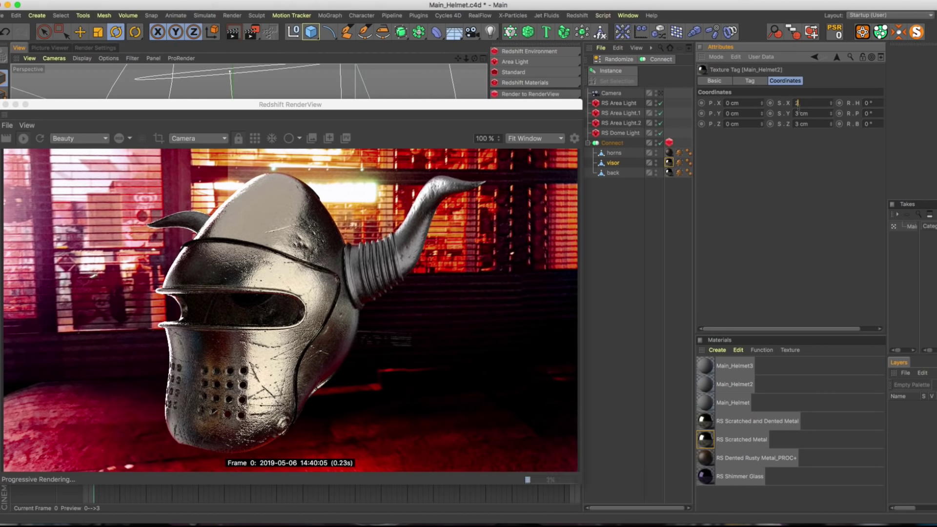
pyautogui.press('Tab')
pyautogui.write('2')
pyautogui.press('Tab')
pyautogui.write('2')
pyautogui.press('Return')
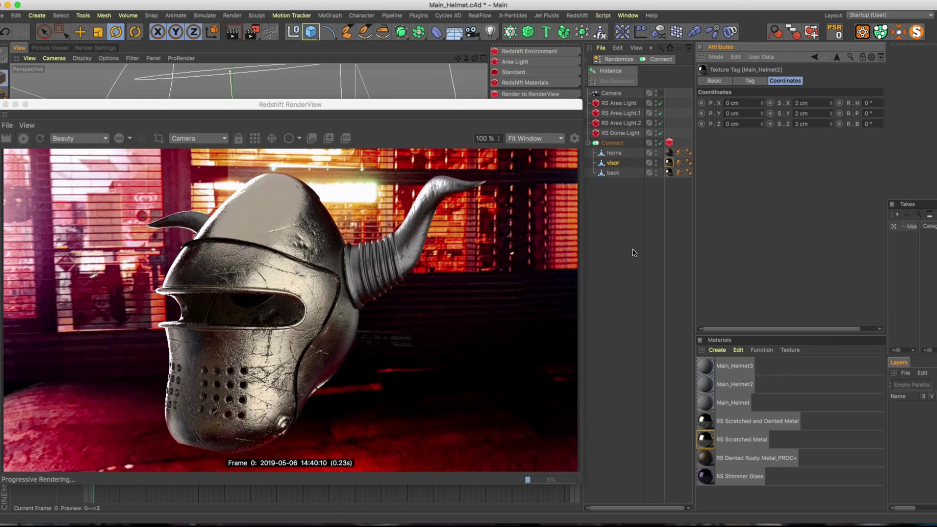
# Set the camera's focal length to Portrait (80 mm) and reframe the whole helmet in the shot
pyautogui.moveTo(523, 105); pyautogui.dragTo(578, 179)
pyautogui.moveTo(264, 144)
pyautogui.keyDown('alt'); pyautogui.mouseDown()
pyautogui.moveTo(341, 97)
pyautogui.moveTo(260, 149)
pyautogui.moveTo(273, 147)
pyautogui.mouseUp(); pyautogui.keyUp('alt')
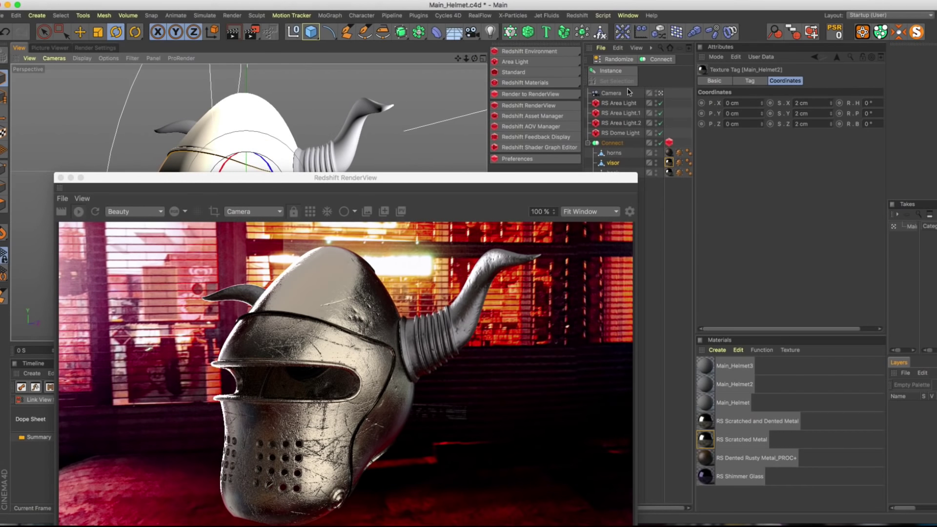
pyautogui.click(611, 93)
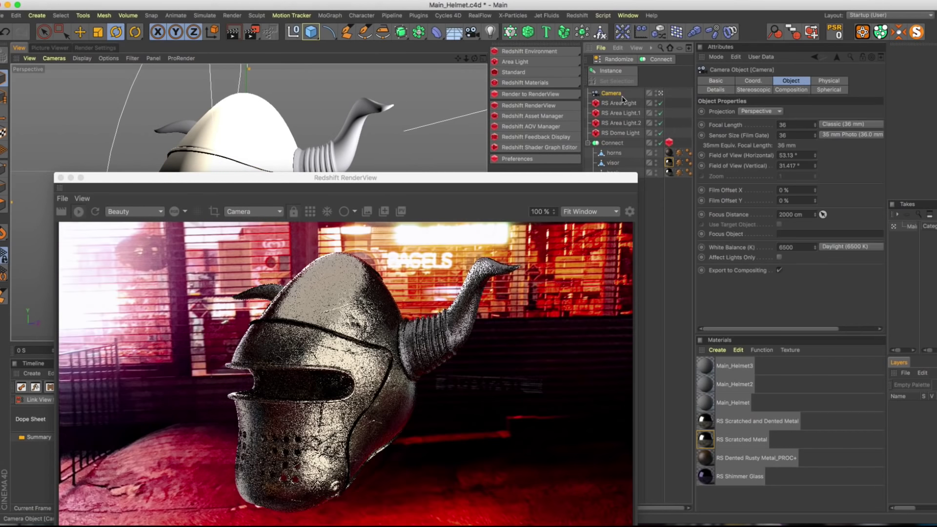
pyautogui.click(851, 123)
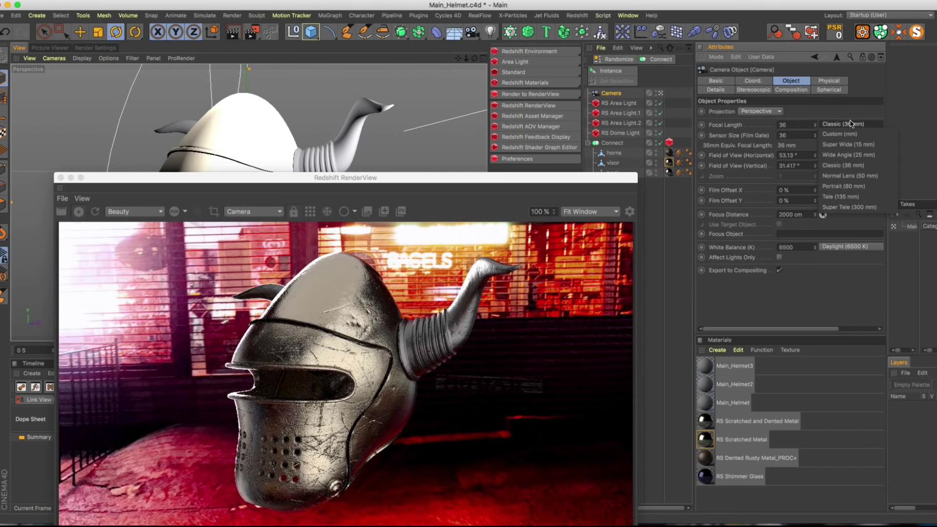
pyautogui.click(865, 189)
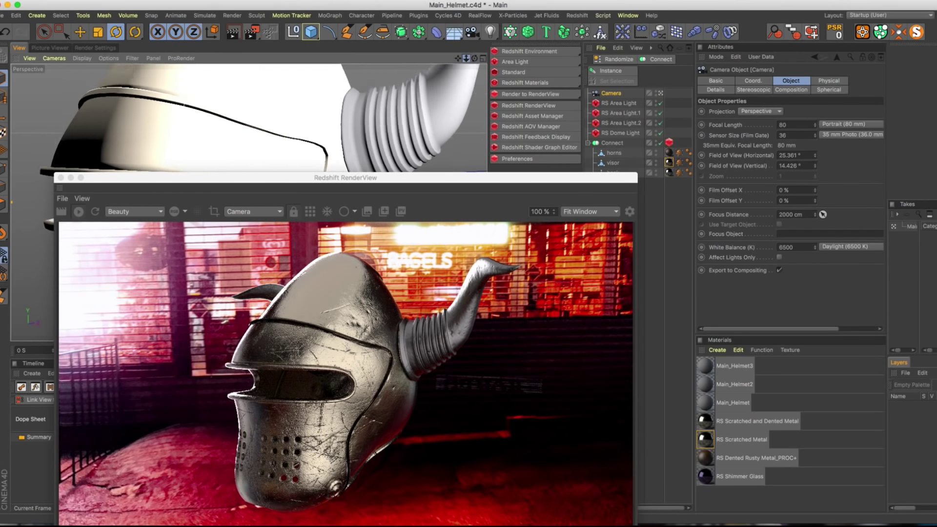
pyautogui.moveTo(466, 58)
pyautogui.mouseDown()
pyautogui.moveTo(430, 59)
pyautogui.moveTo(463, 58)
pyautogui.moveTo(453, 69)
pyautogui.mouseUp()
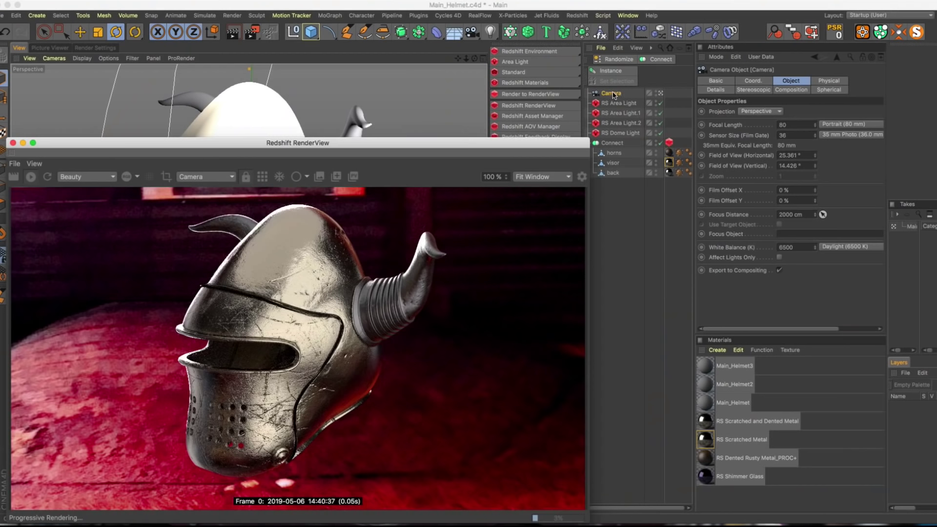
# Add a Redshift Camera tag to the camera and enable its bokeh
pyautogui.rightClick(614, 96)
pyautogui.moveTo(732, 137)
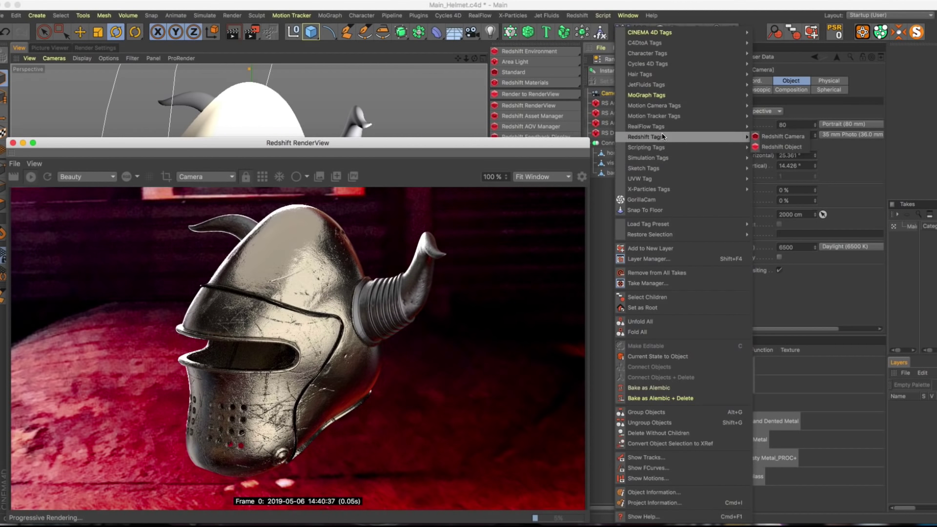
pyautogui.click(779, 137)
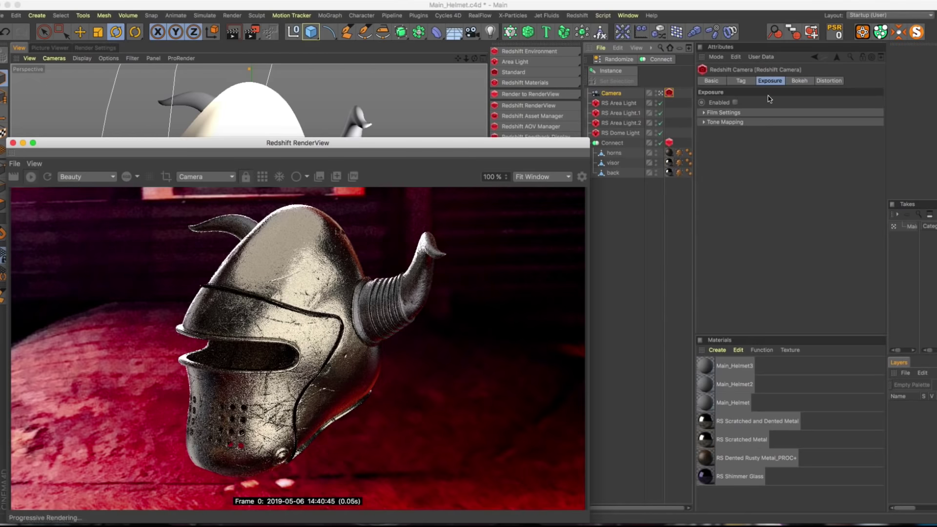
pyautogui.click(799, 81)
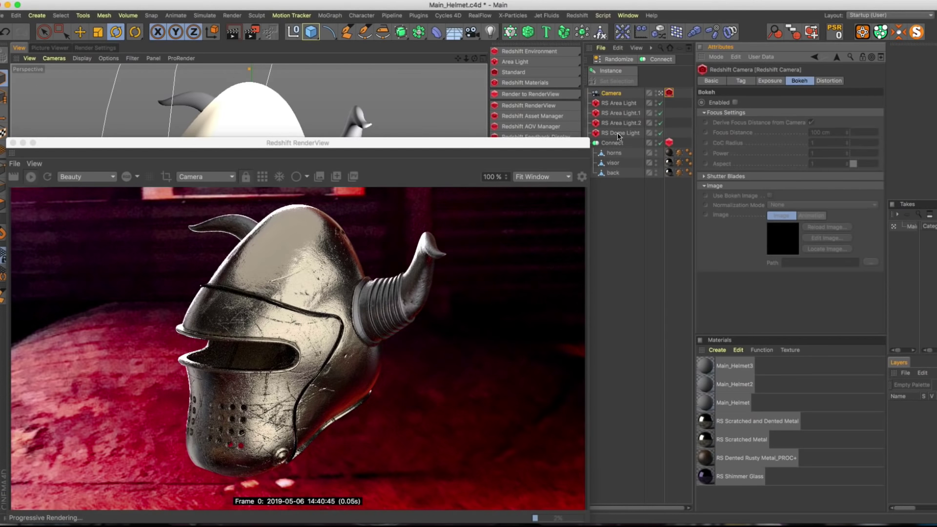
pyautogui.click(735, 103)
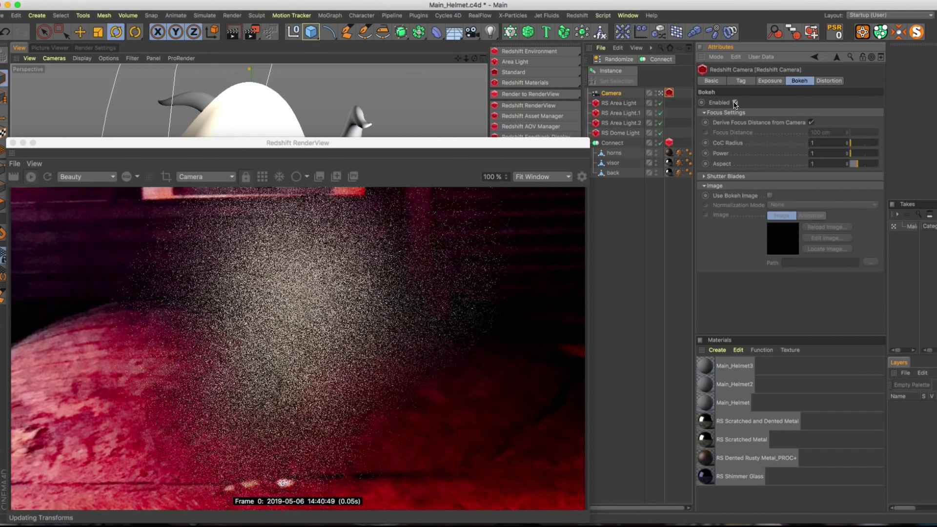
# Add a null object and assign it as the camera's focus object
pyautogui.moveTo(517, 140); pyautogui.dragTo(560, 216)
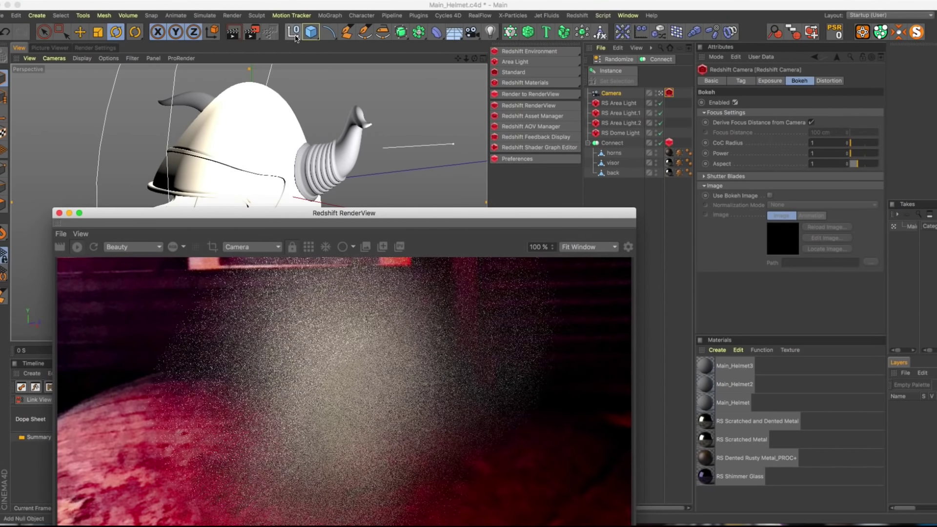
pyautogui.click(293, 31)
pyautogui.click(618, 104)
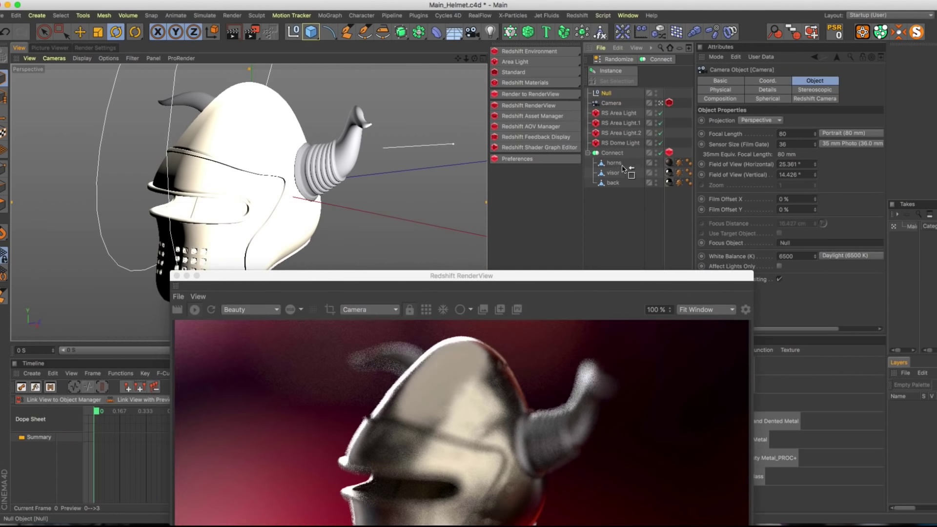
# Make the null a child of the visor and reset its position, scale and rotation
pyautogui.moveTo(623, 165); pyautogui.dragTo(615, 173)
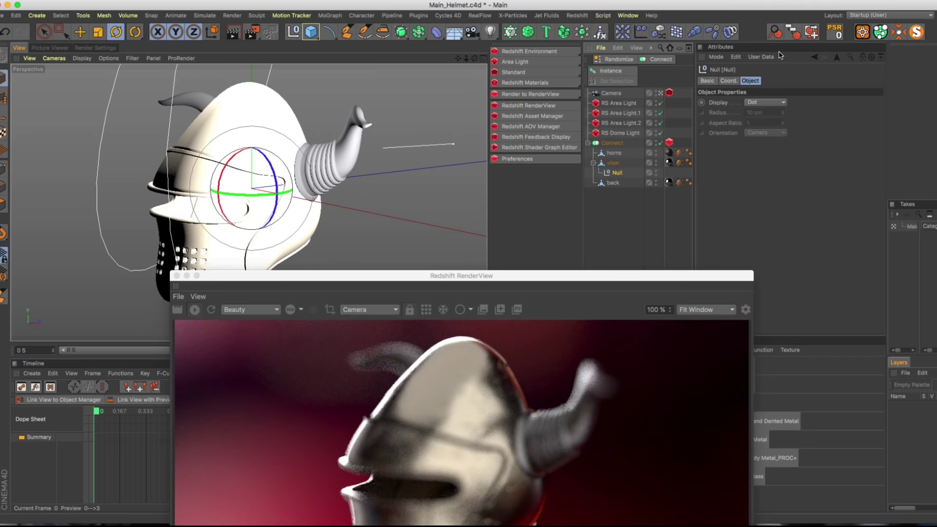
pyautogui.click(837, 35)
pyautogui.moveTo(560, 275); pyautogui.dragTo(385, 141)
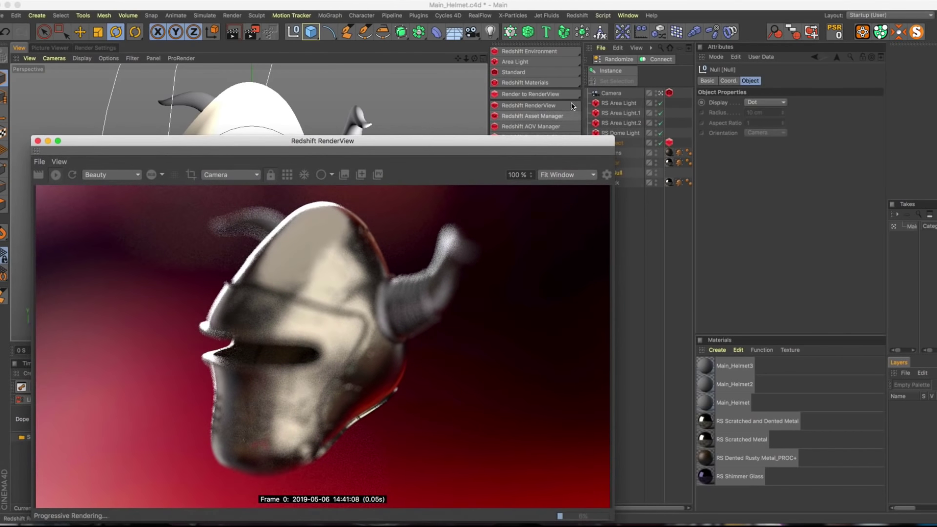
# Set the CoC Radius of the Redshift Camera tag's bokeh to 0.09
pyautogui.click(612, 95)
pyautogui.click(800, 81)
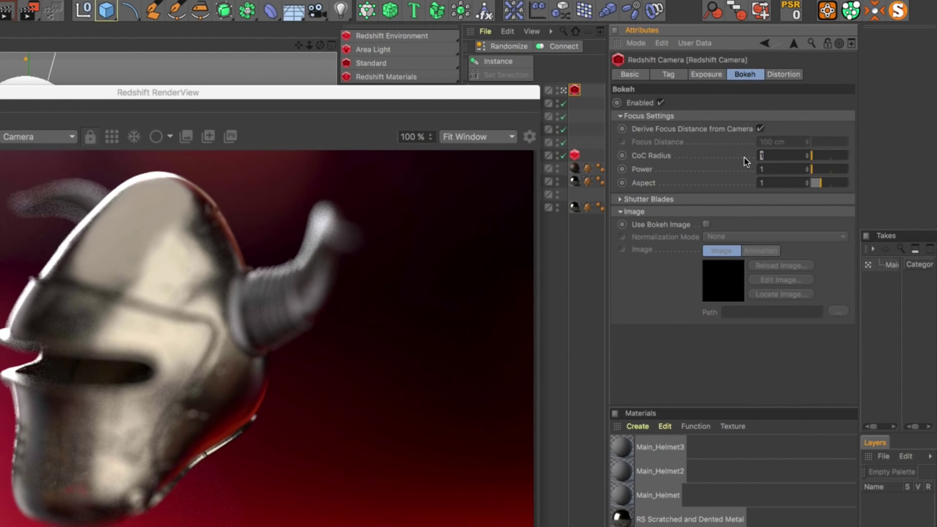
pyautogui.write('.2')
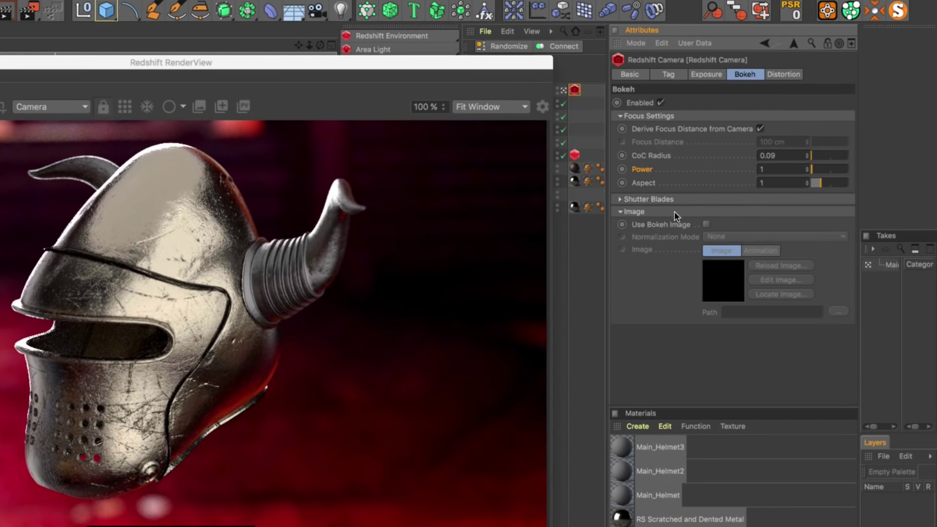
# Turn on the use of a bokeh image and load BokehGenRGB_068.exr for it
pyautogui.click(706, 224)
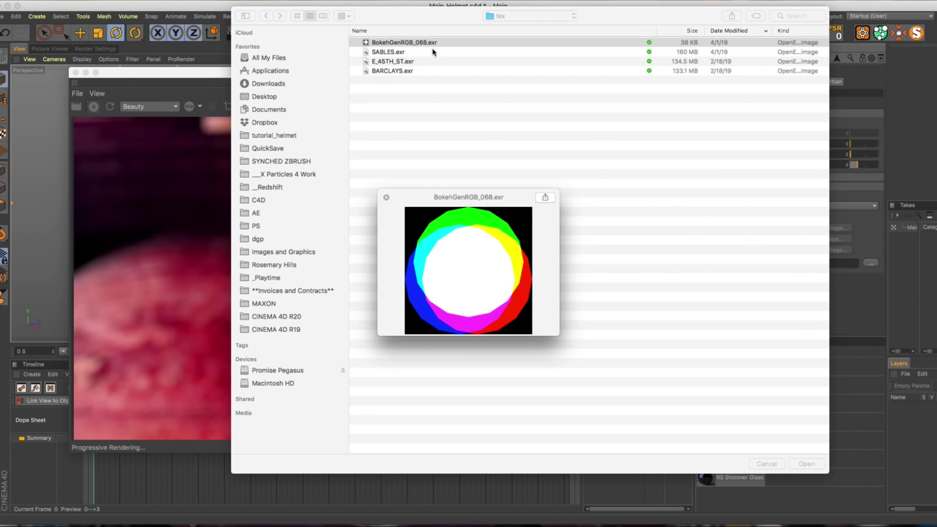
pyautogui.press('space')
pyautogui.click(820, 466)
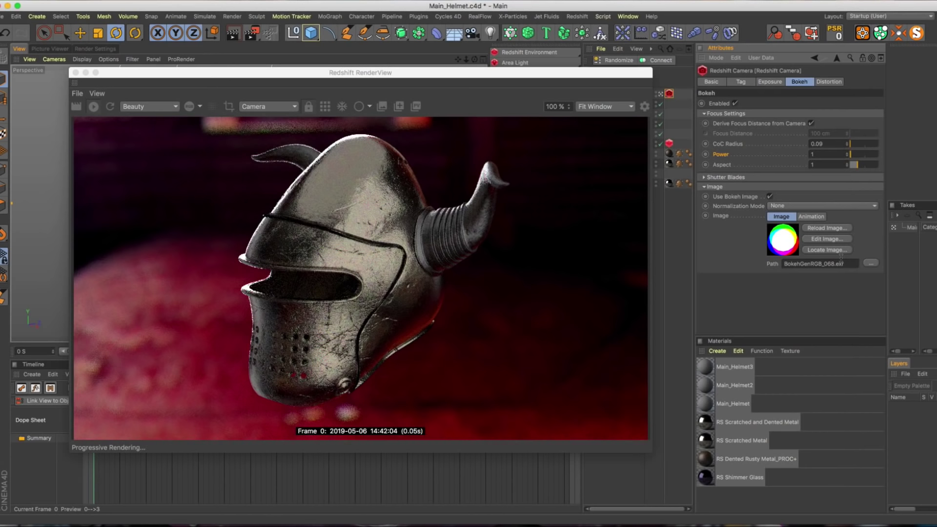
pyautogui.click(770, 196)
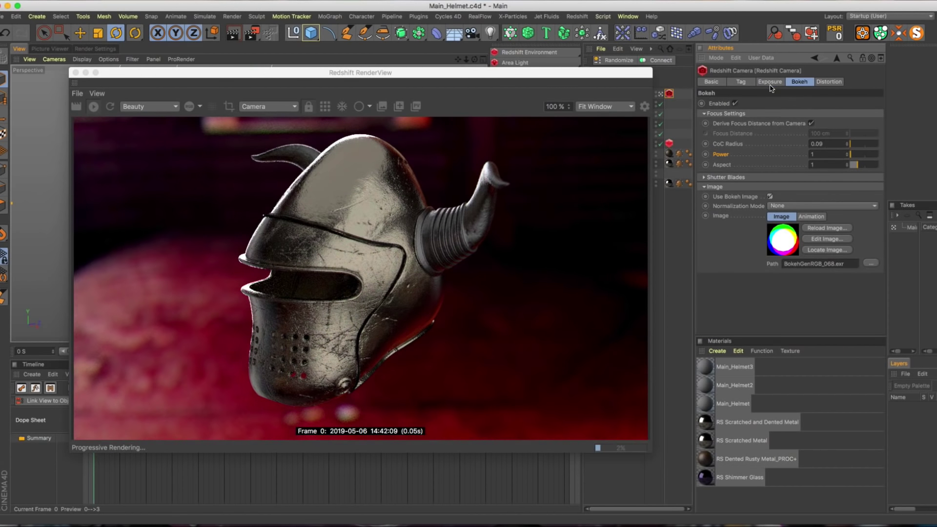
# Enable exposure in the Redshift Camera tag with an f-Stop Number of 5.58 and reframe the helmet shot
pyautogui.click(767, 82)
pyautogui.click(735, 103)
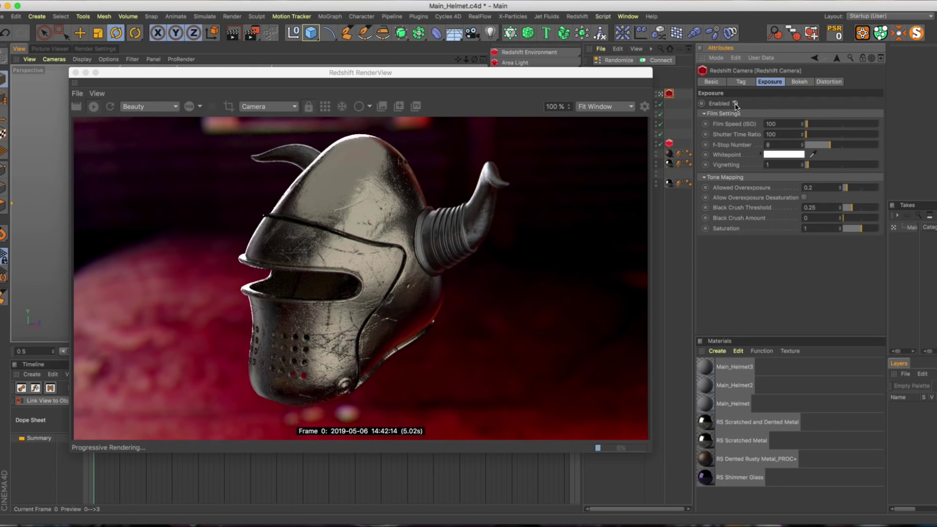
pyautogui.moveTo(828, 147); pyautogui.dragTo(823, 148)
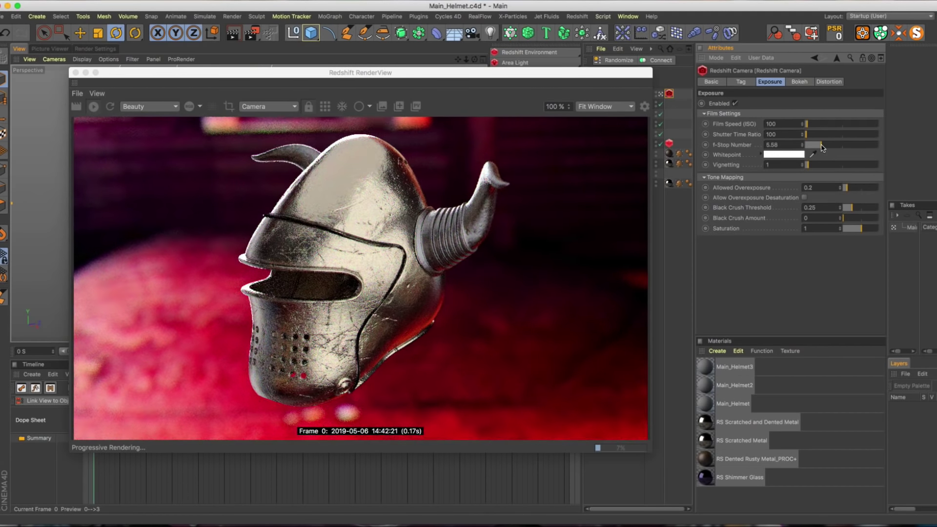
pyautogui.moveTo(259, 72); pyautogui.dragTo(264, 109)
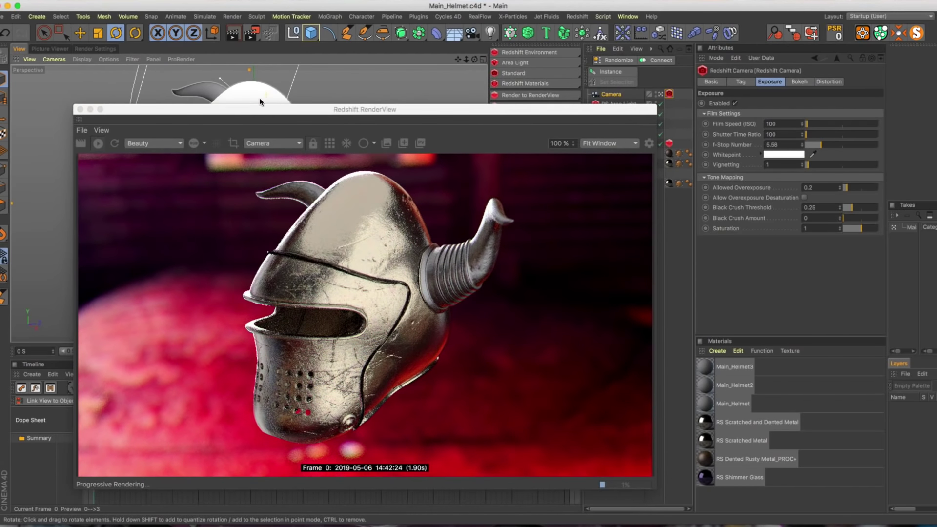
pyautogui.moveTo(368, 109); pyautogui.dragTo(329, 119)
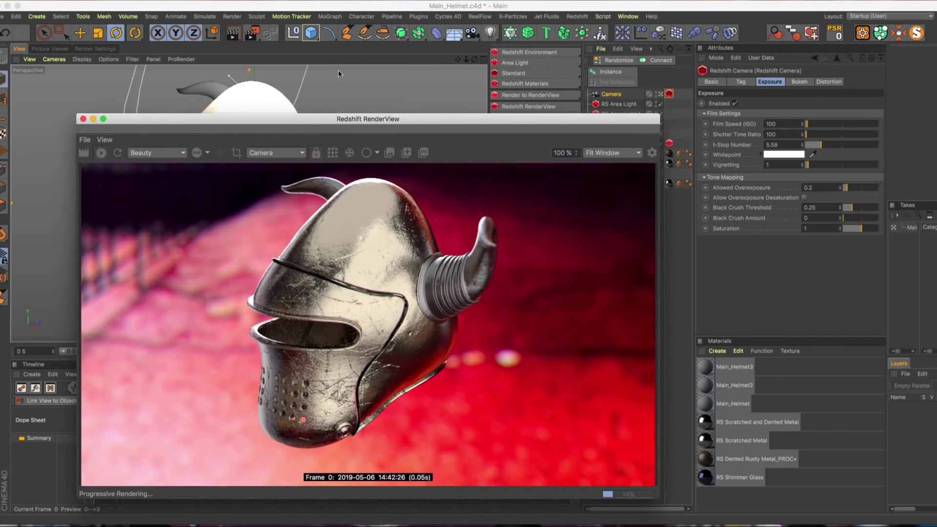
# Add a sphere, then scale and position it inside the helmet so it fills the space behind the eye slot
pyautogui.click(311, 32)
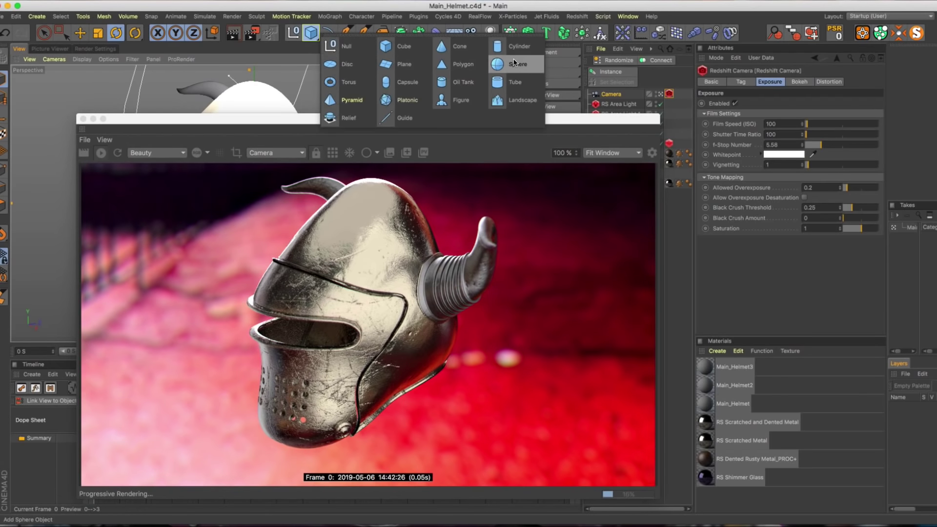
pyautogui.click(497, 63)
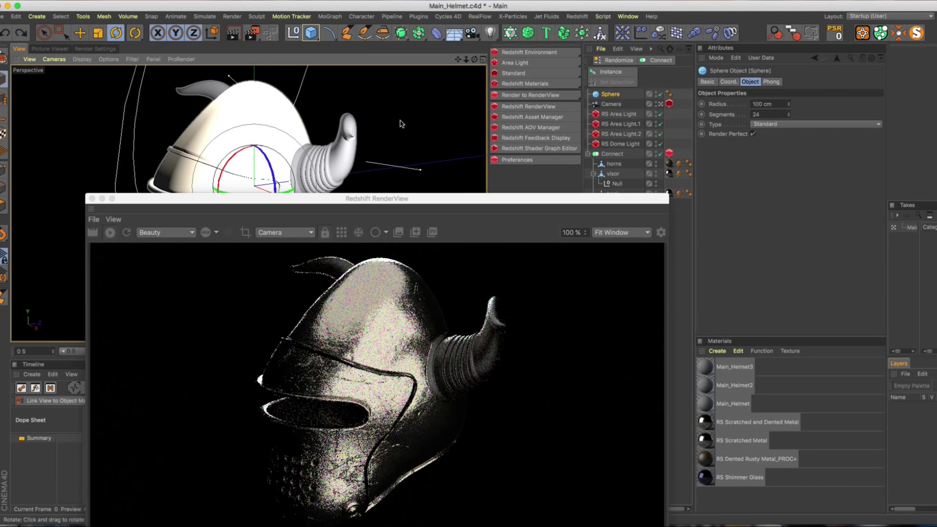
pyautogui.press('t')
pyautogui.moveTo(342, 133); pyautogui.dragTo(57, 222)
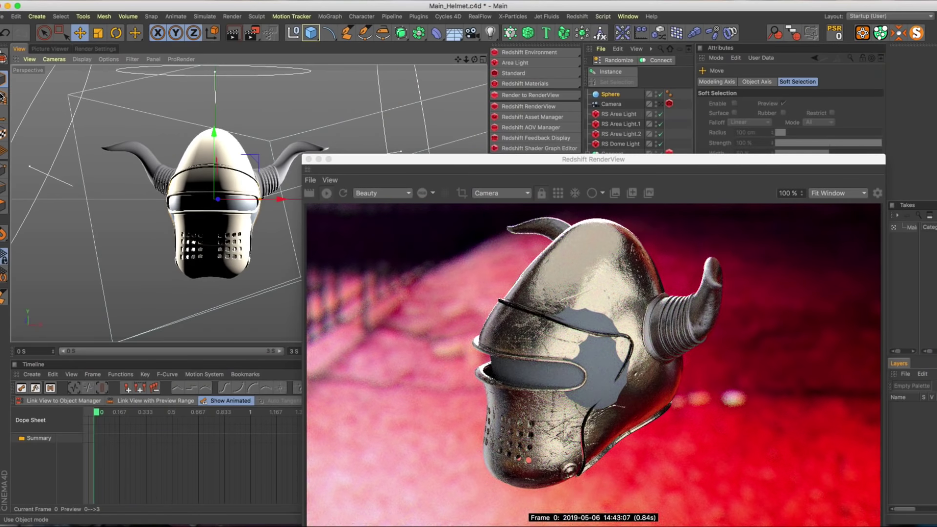
pyautogui.click(4, 97)
pyautogui.press('t')
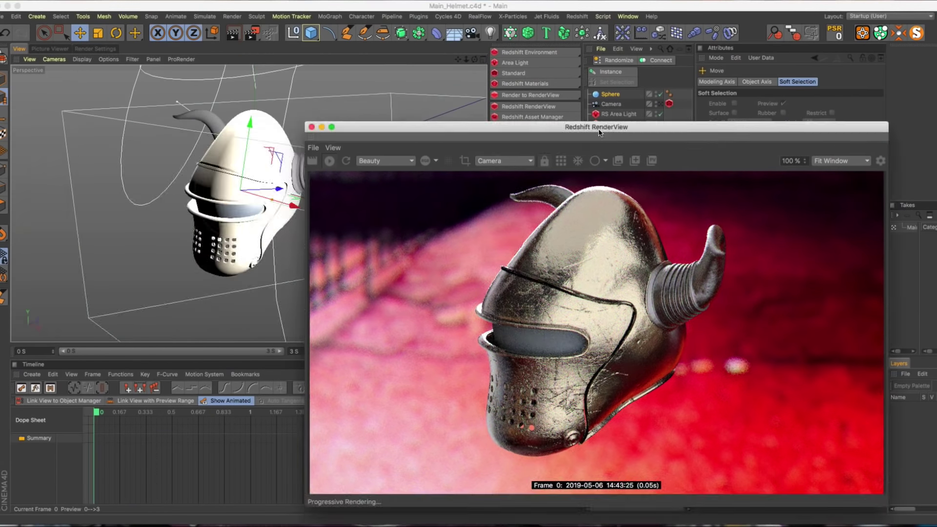
pyautogui.moveTo(599, 131); pyautogui.dragTo(305, 89)
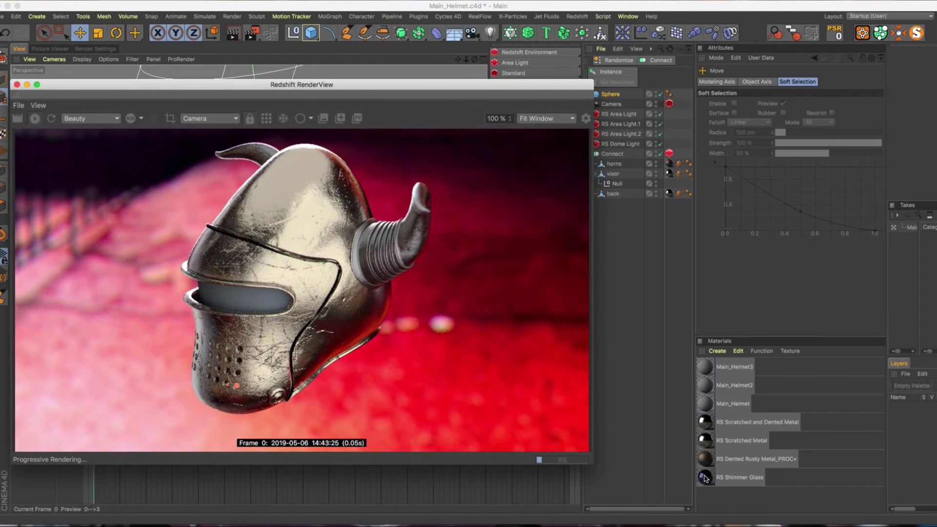
# Apply the RS Shimmer Glass material to the sphere
pyautogui.moveTo(704, 477); pyautogui.dragTo(610, 96)
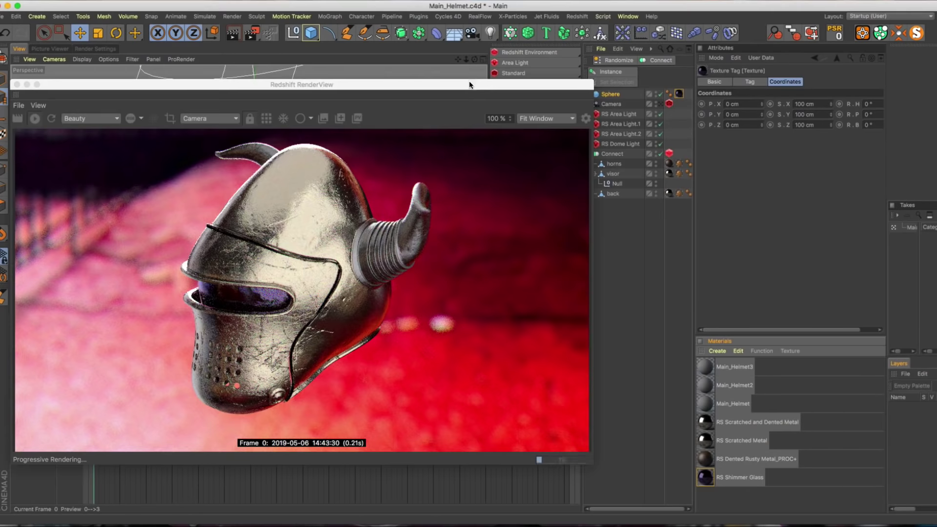
pyautogui.moveTo(468, 82); pyautogui.dragTo(538, 74)
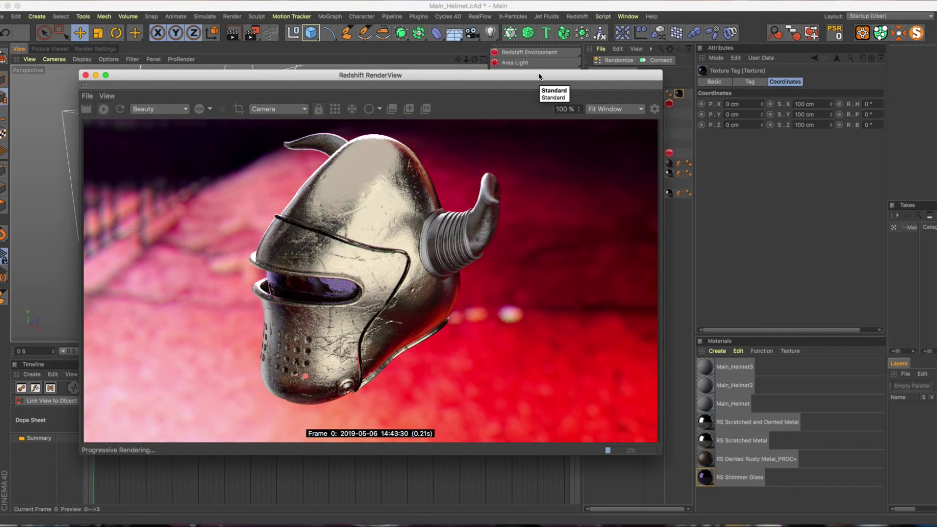
pyautogui.moveTo(539, 76); pyautogui.dragTo(610, 98)
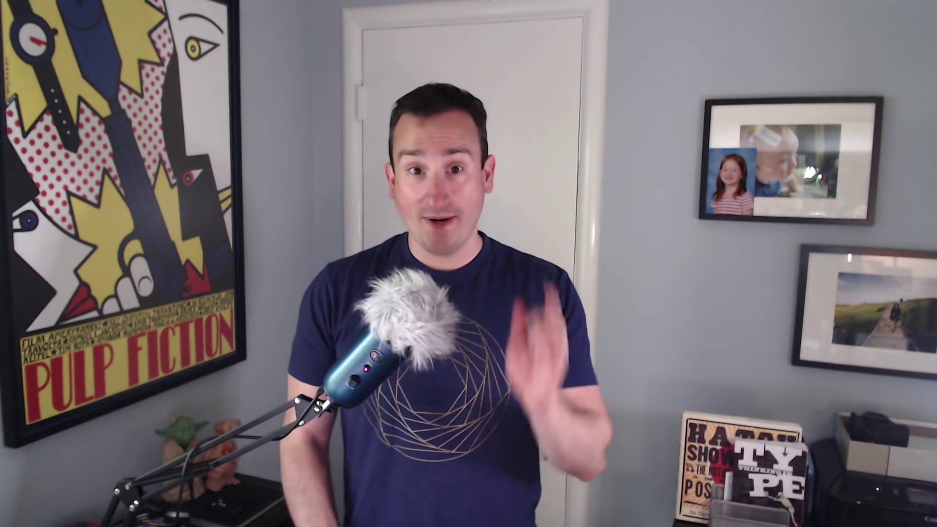